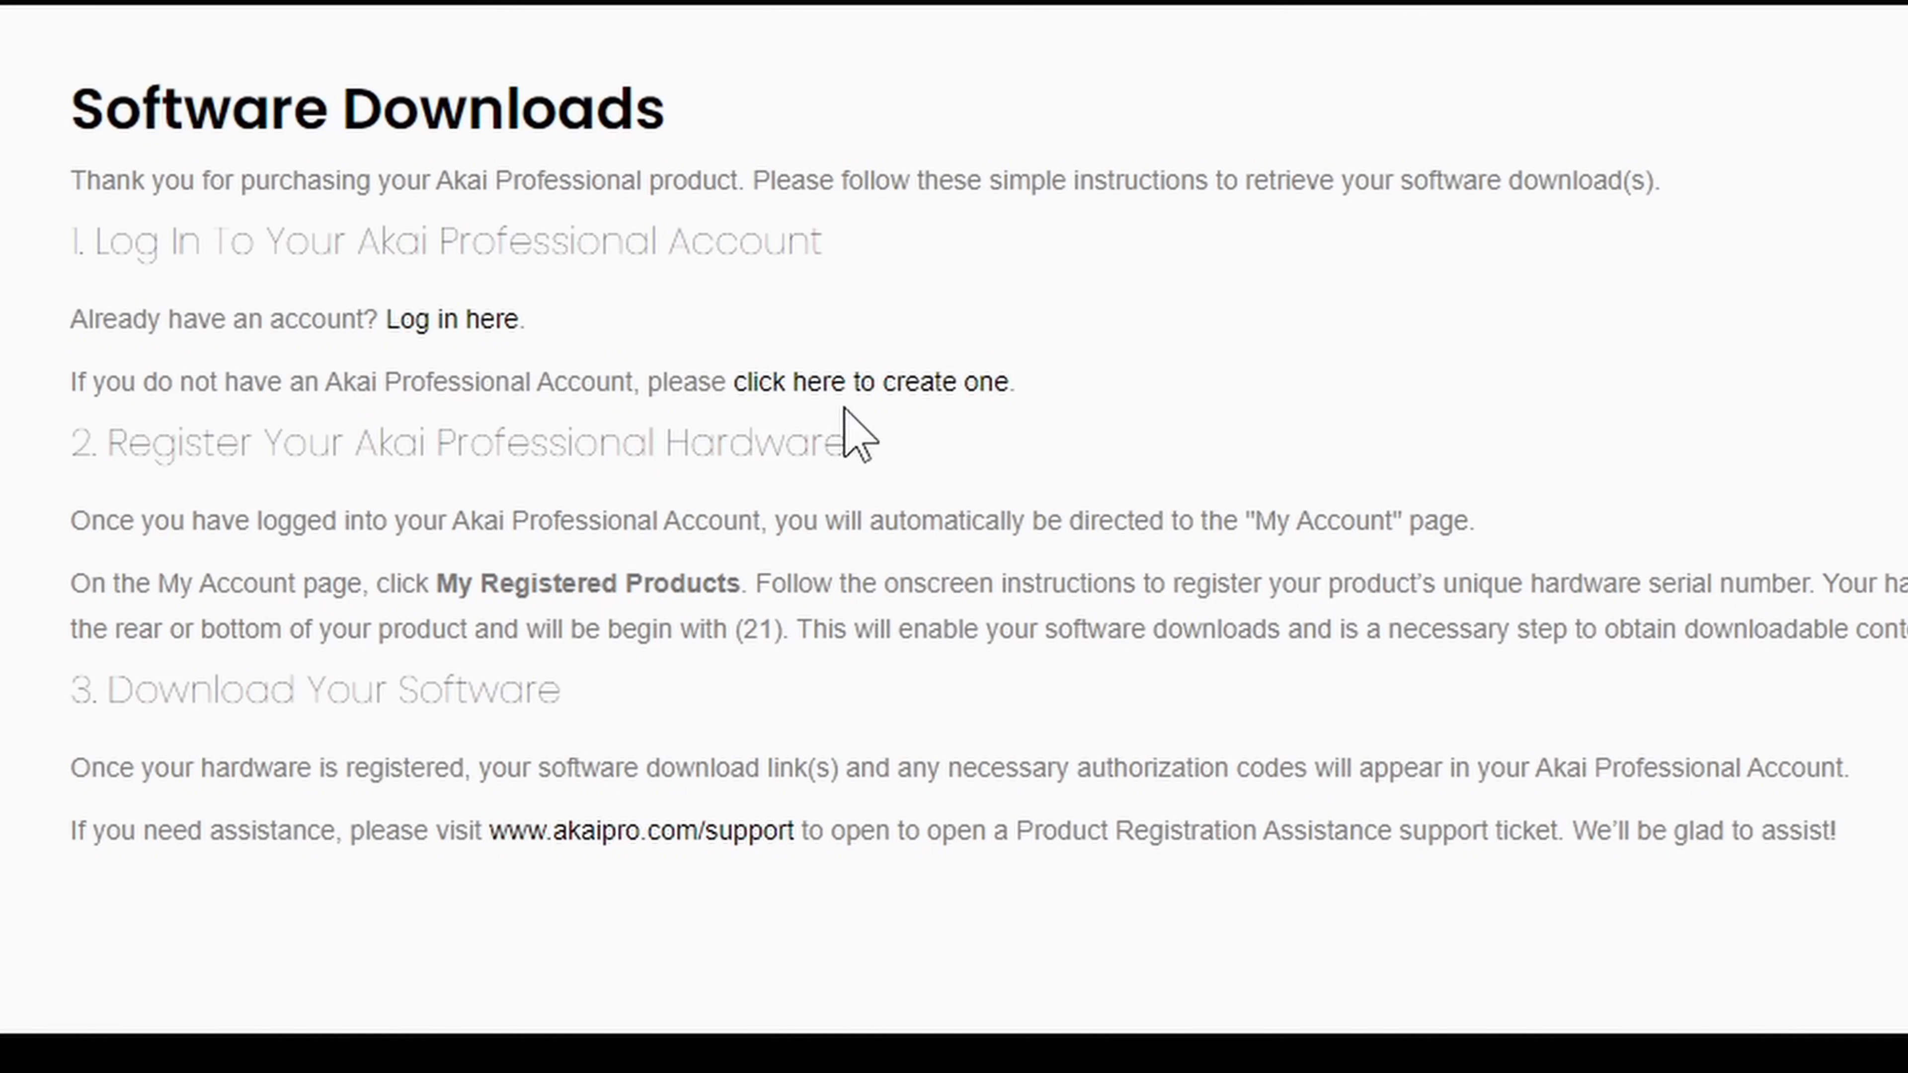
- Open Akai's Create New Customer Account form, autofill first and last name, then return to Software Downloads
click(963, 404)
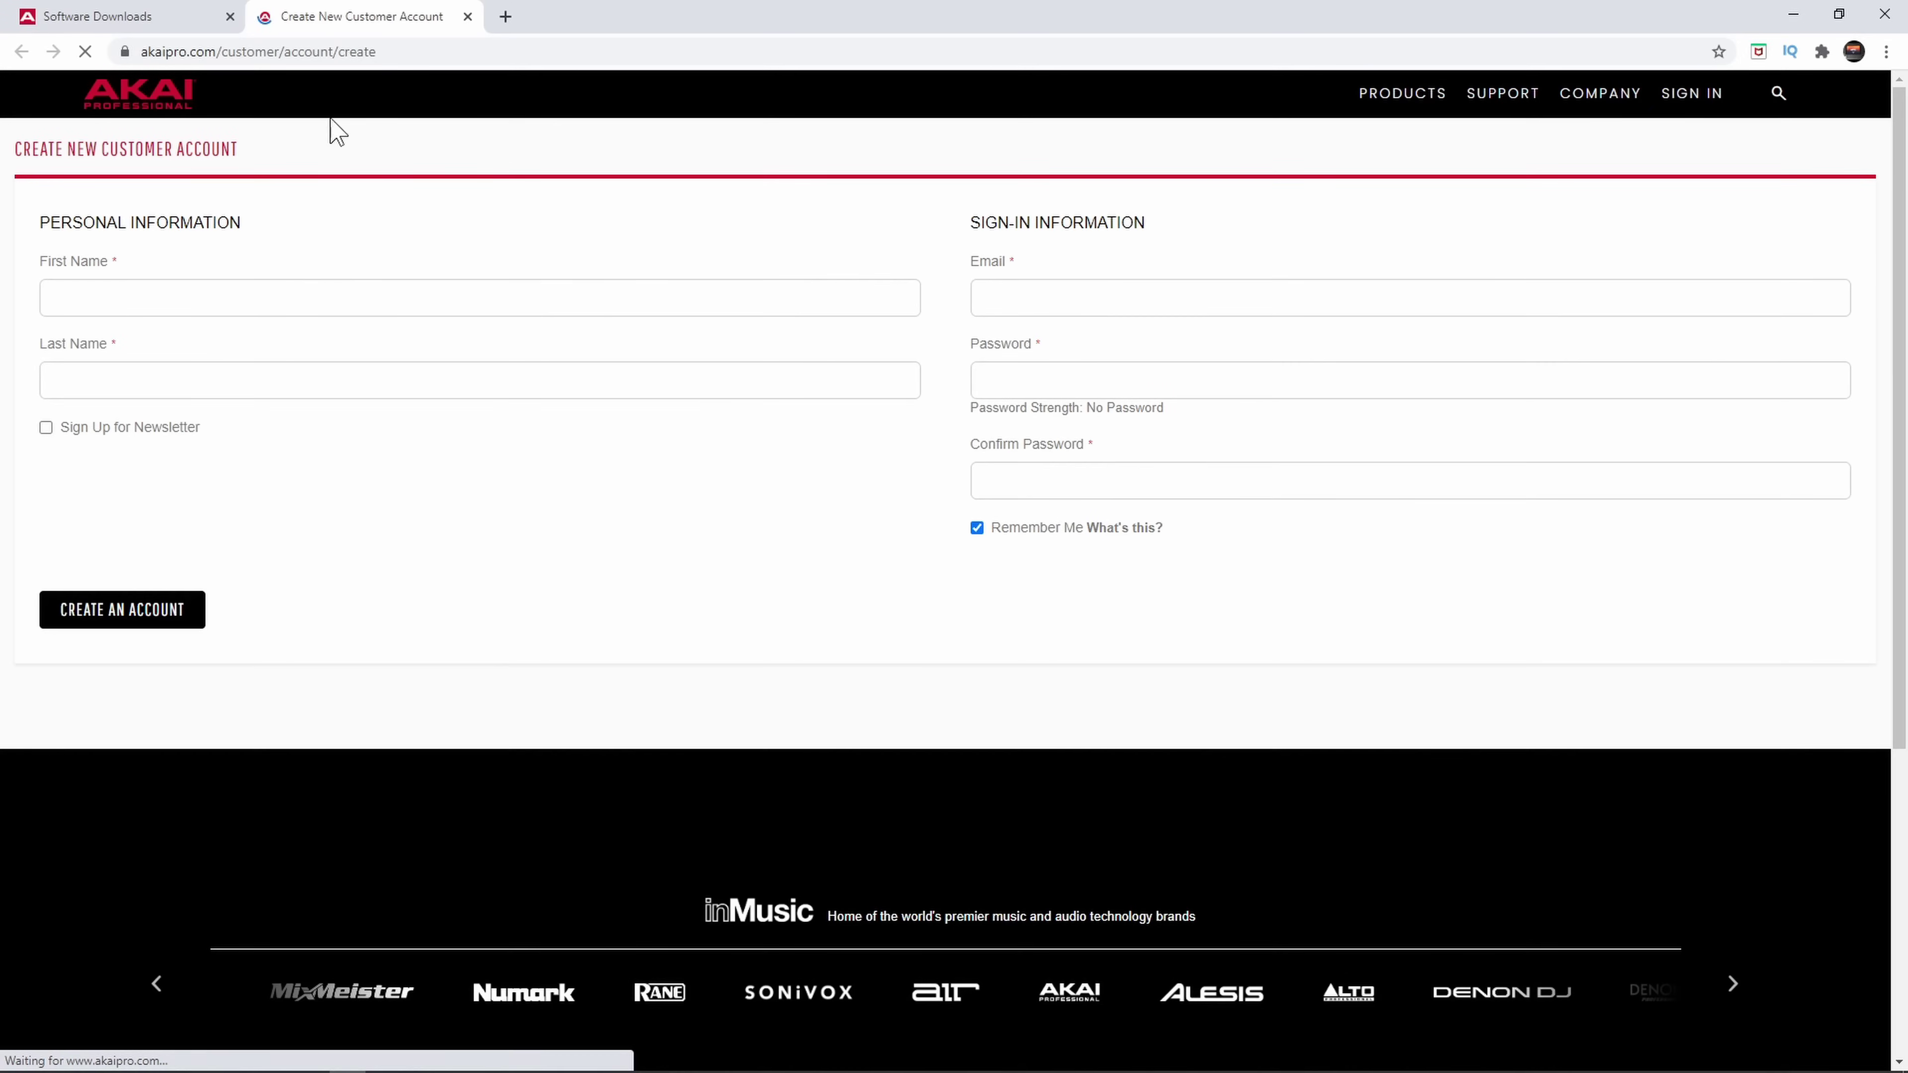
click(286, 297)
click(222, 353)
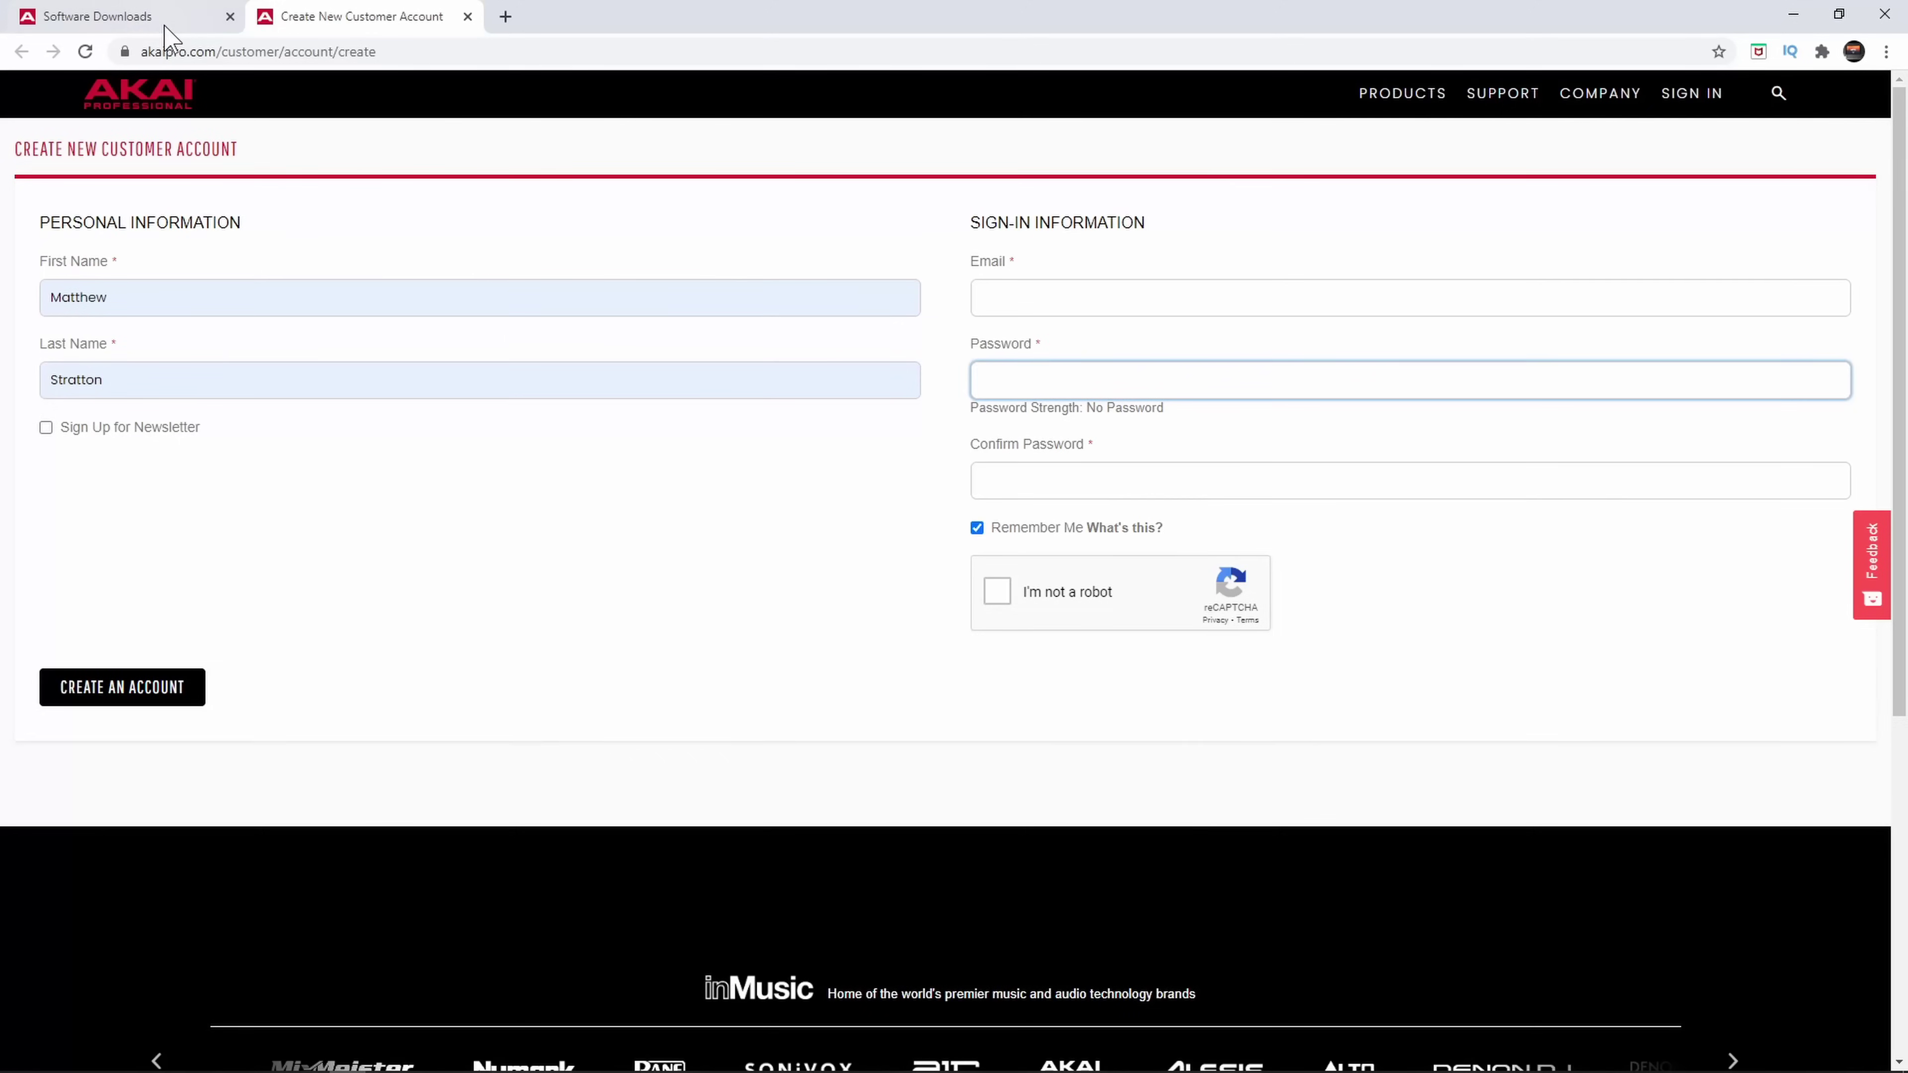
click(160, 19)
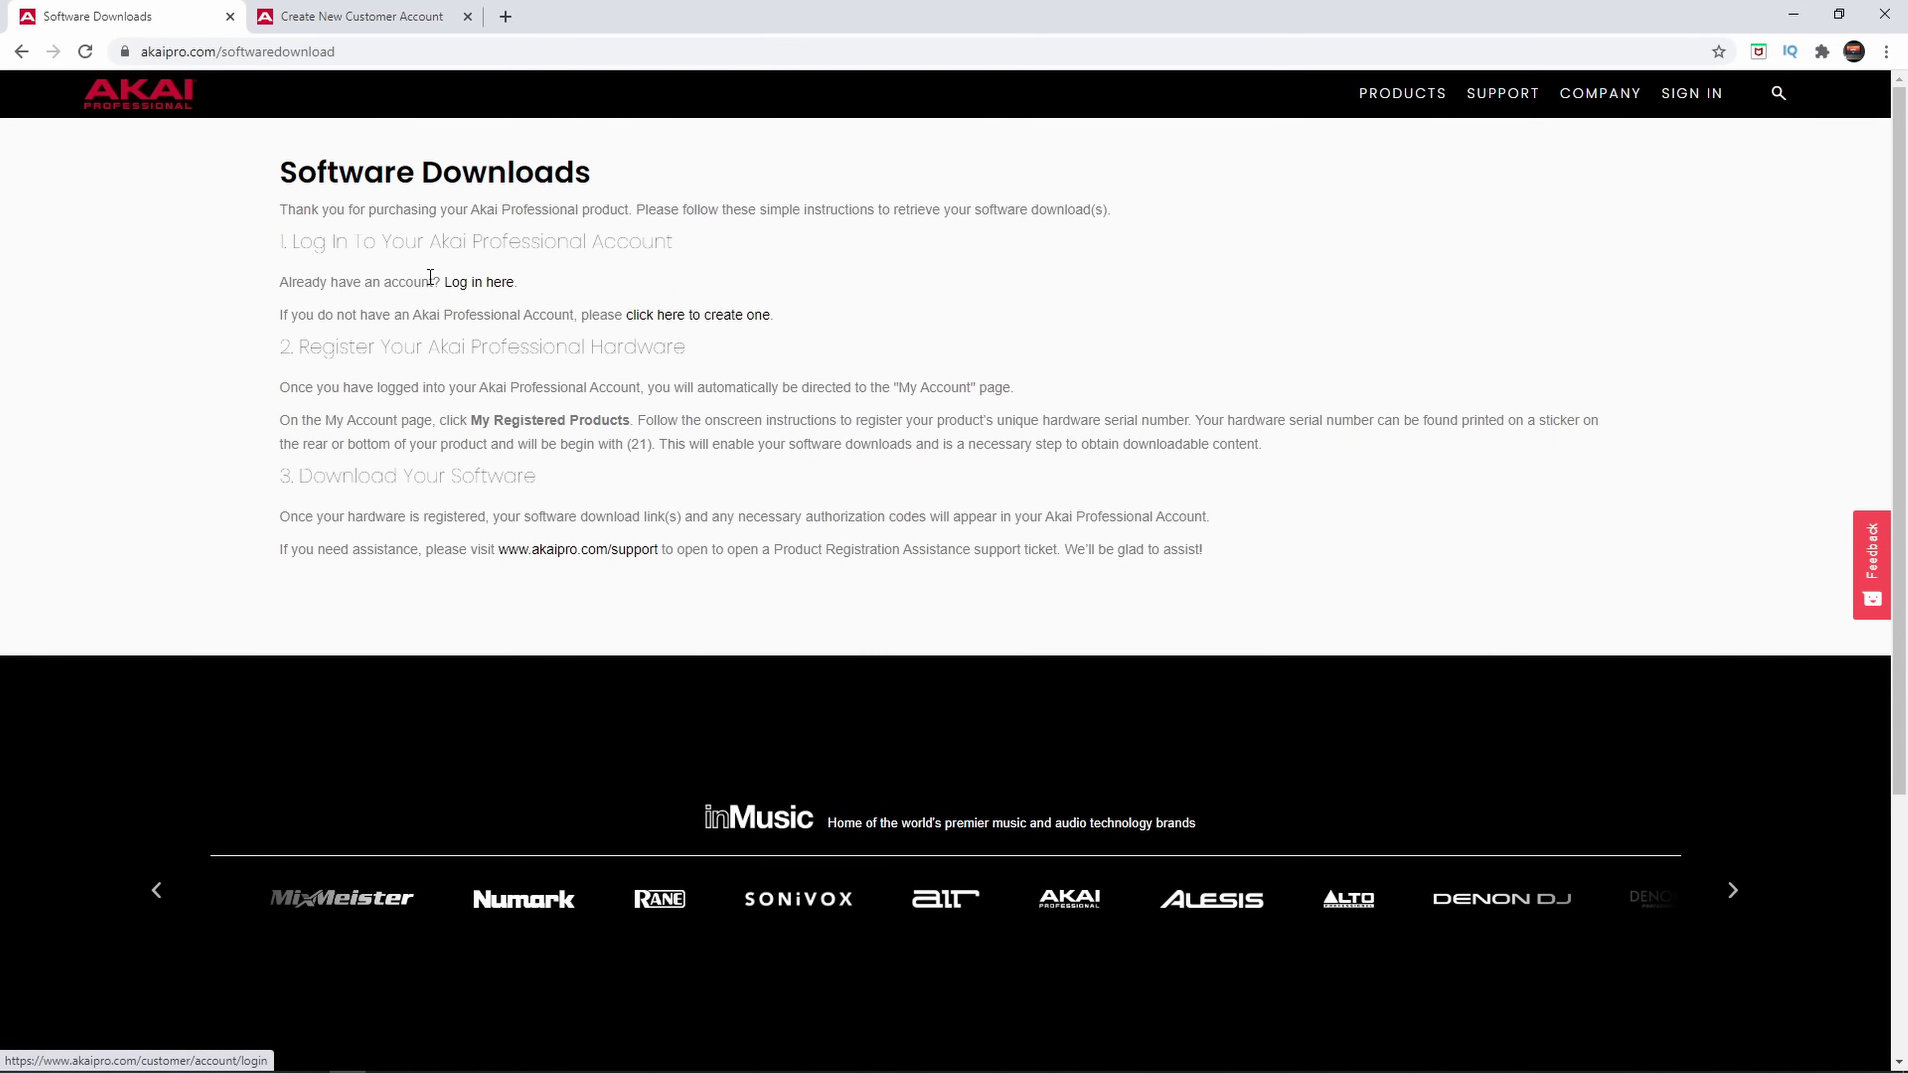
- Sign in to the Akai account with the account e-mail and password to reach Product Registration
click(492, 284)
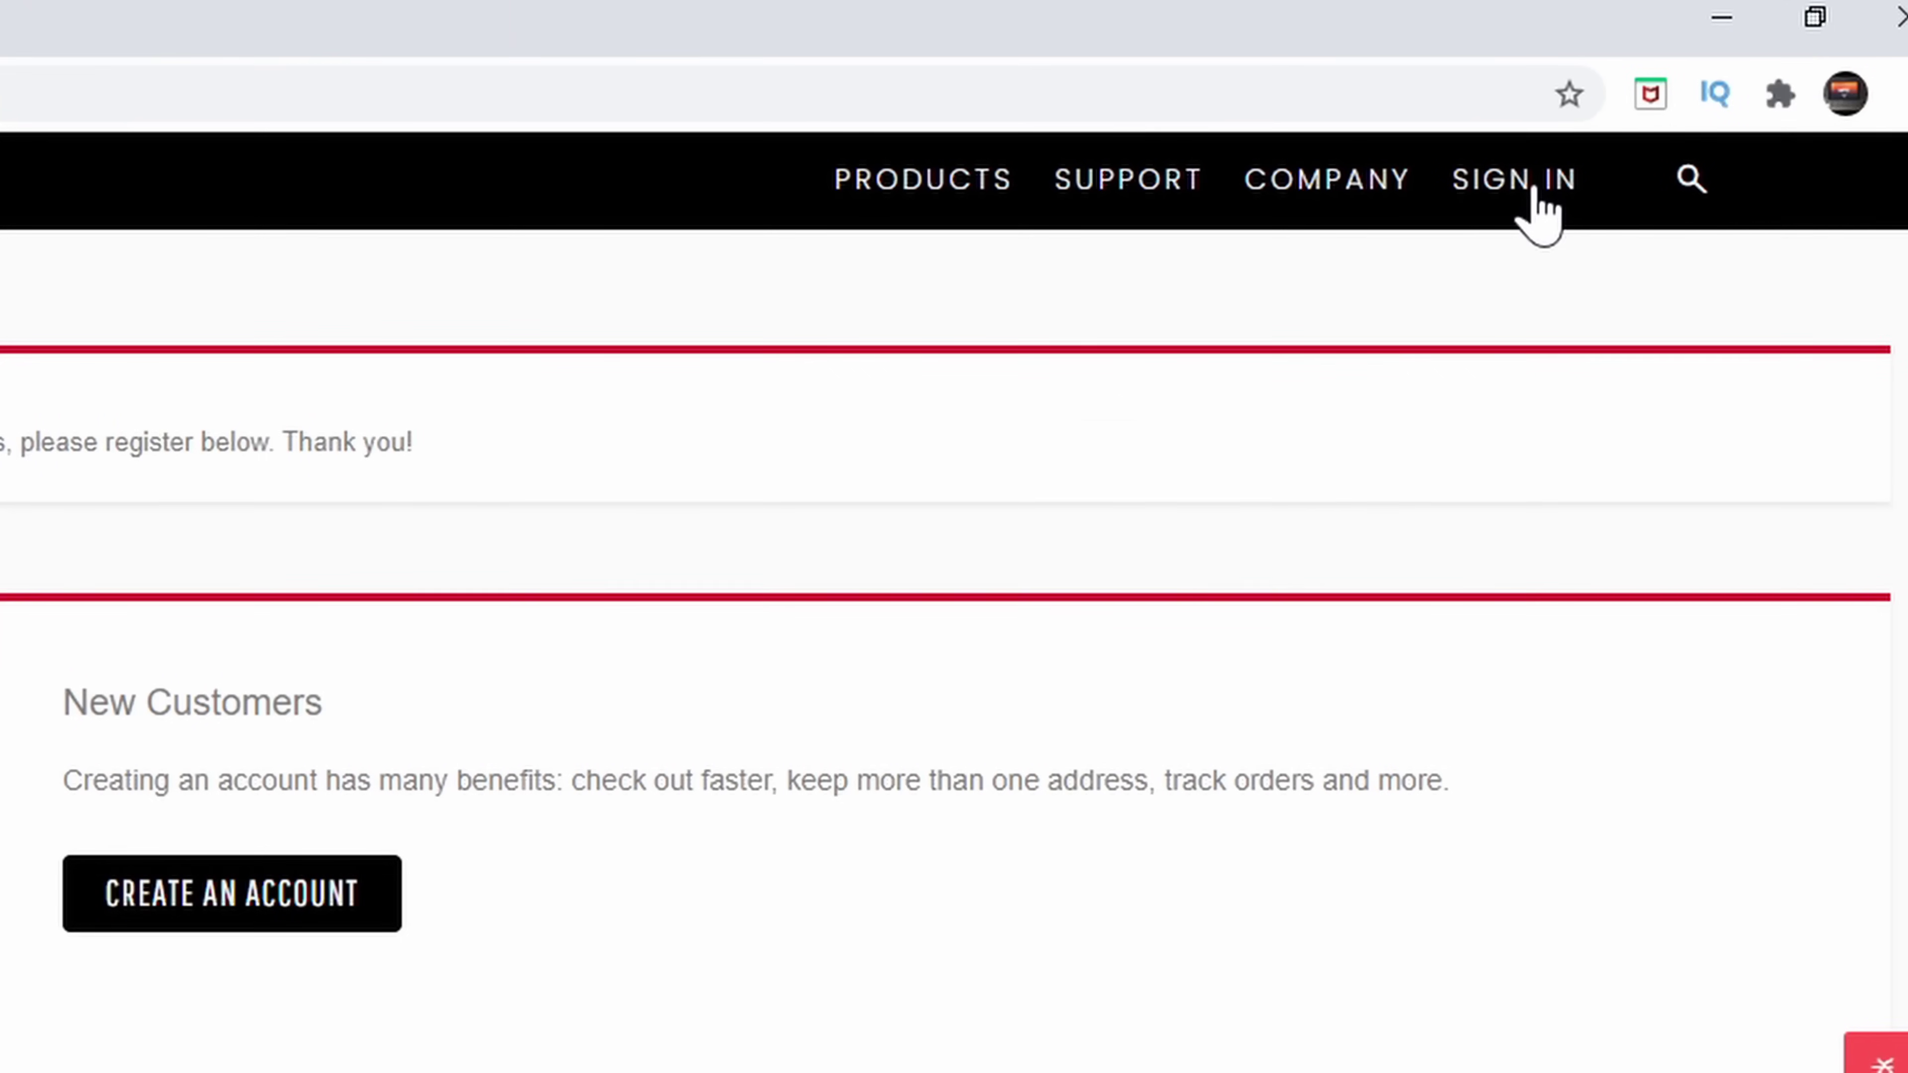
click(1703, 108)
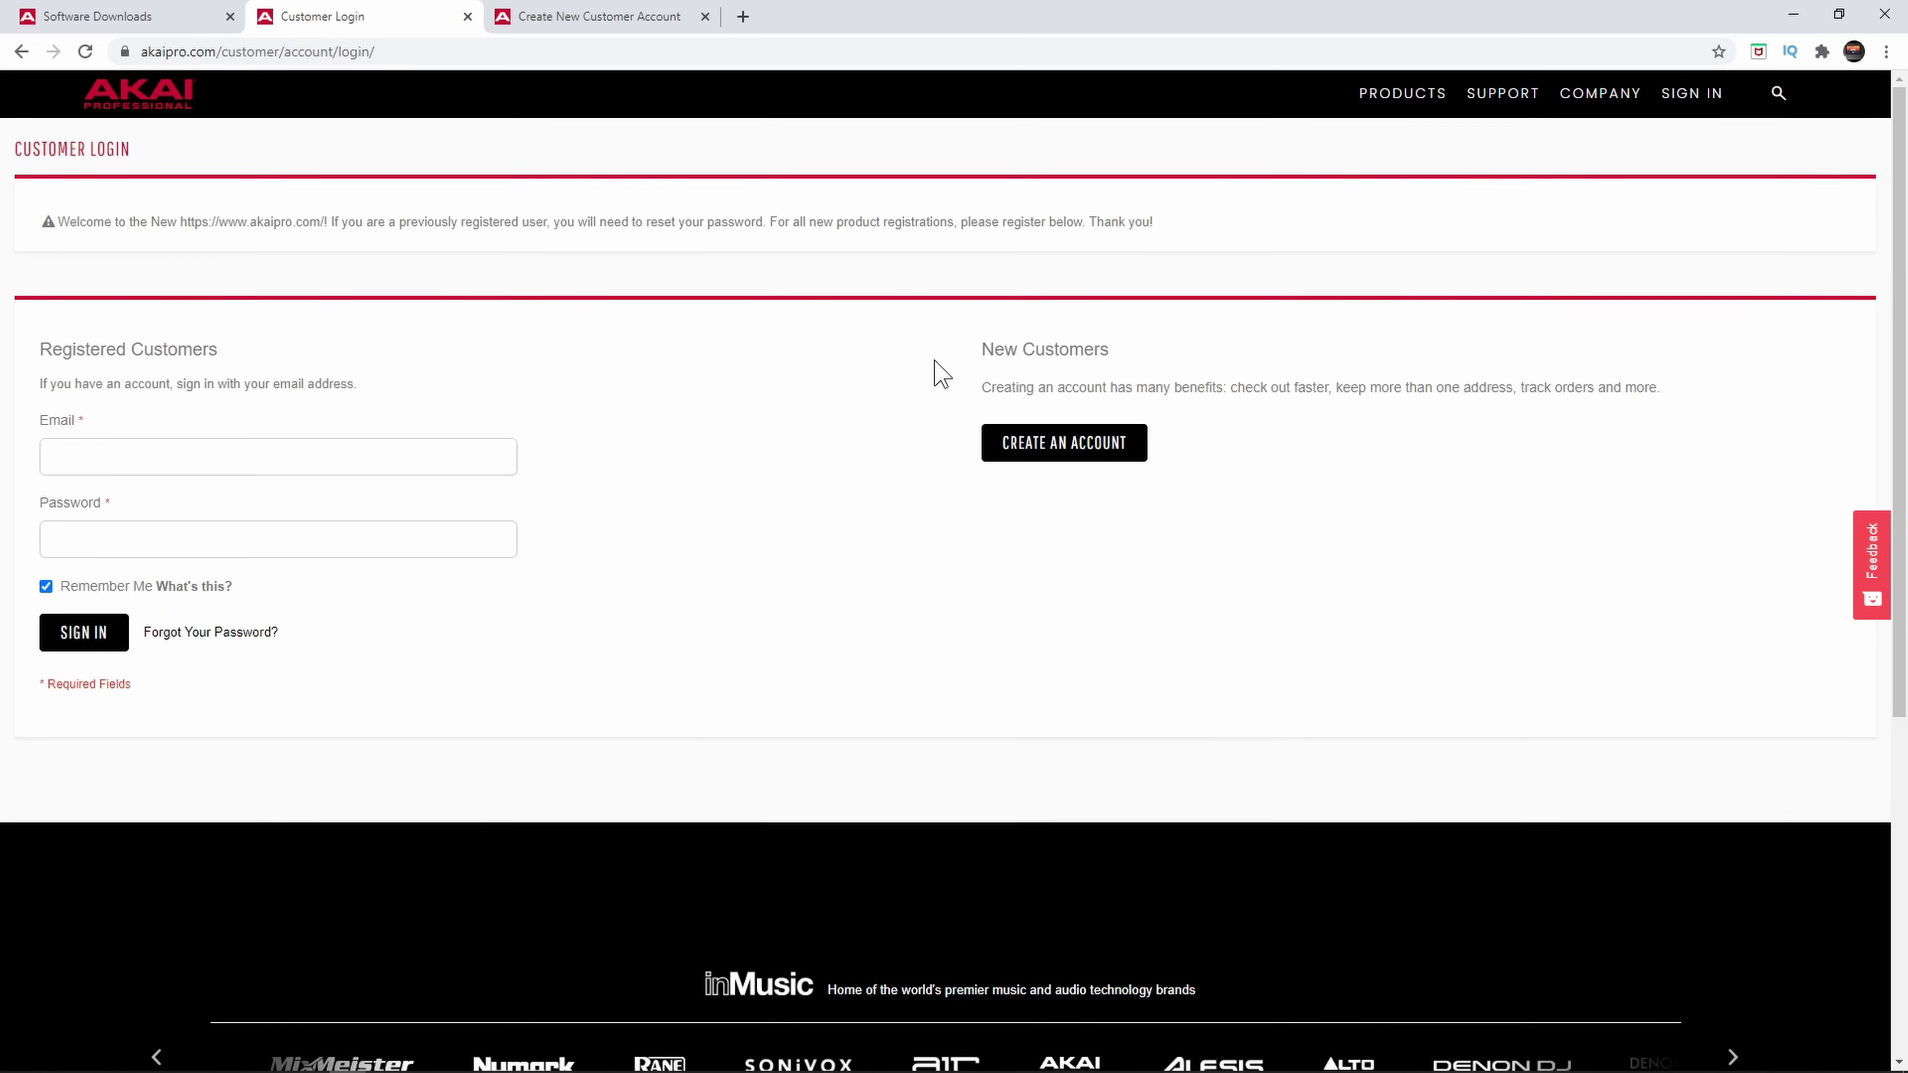
click(403, 447)
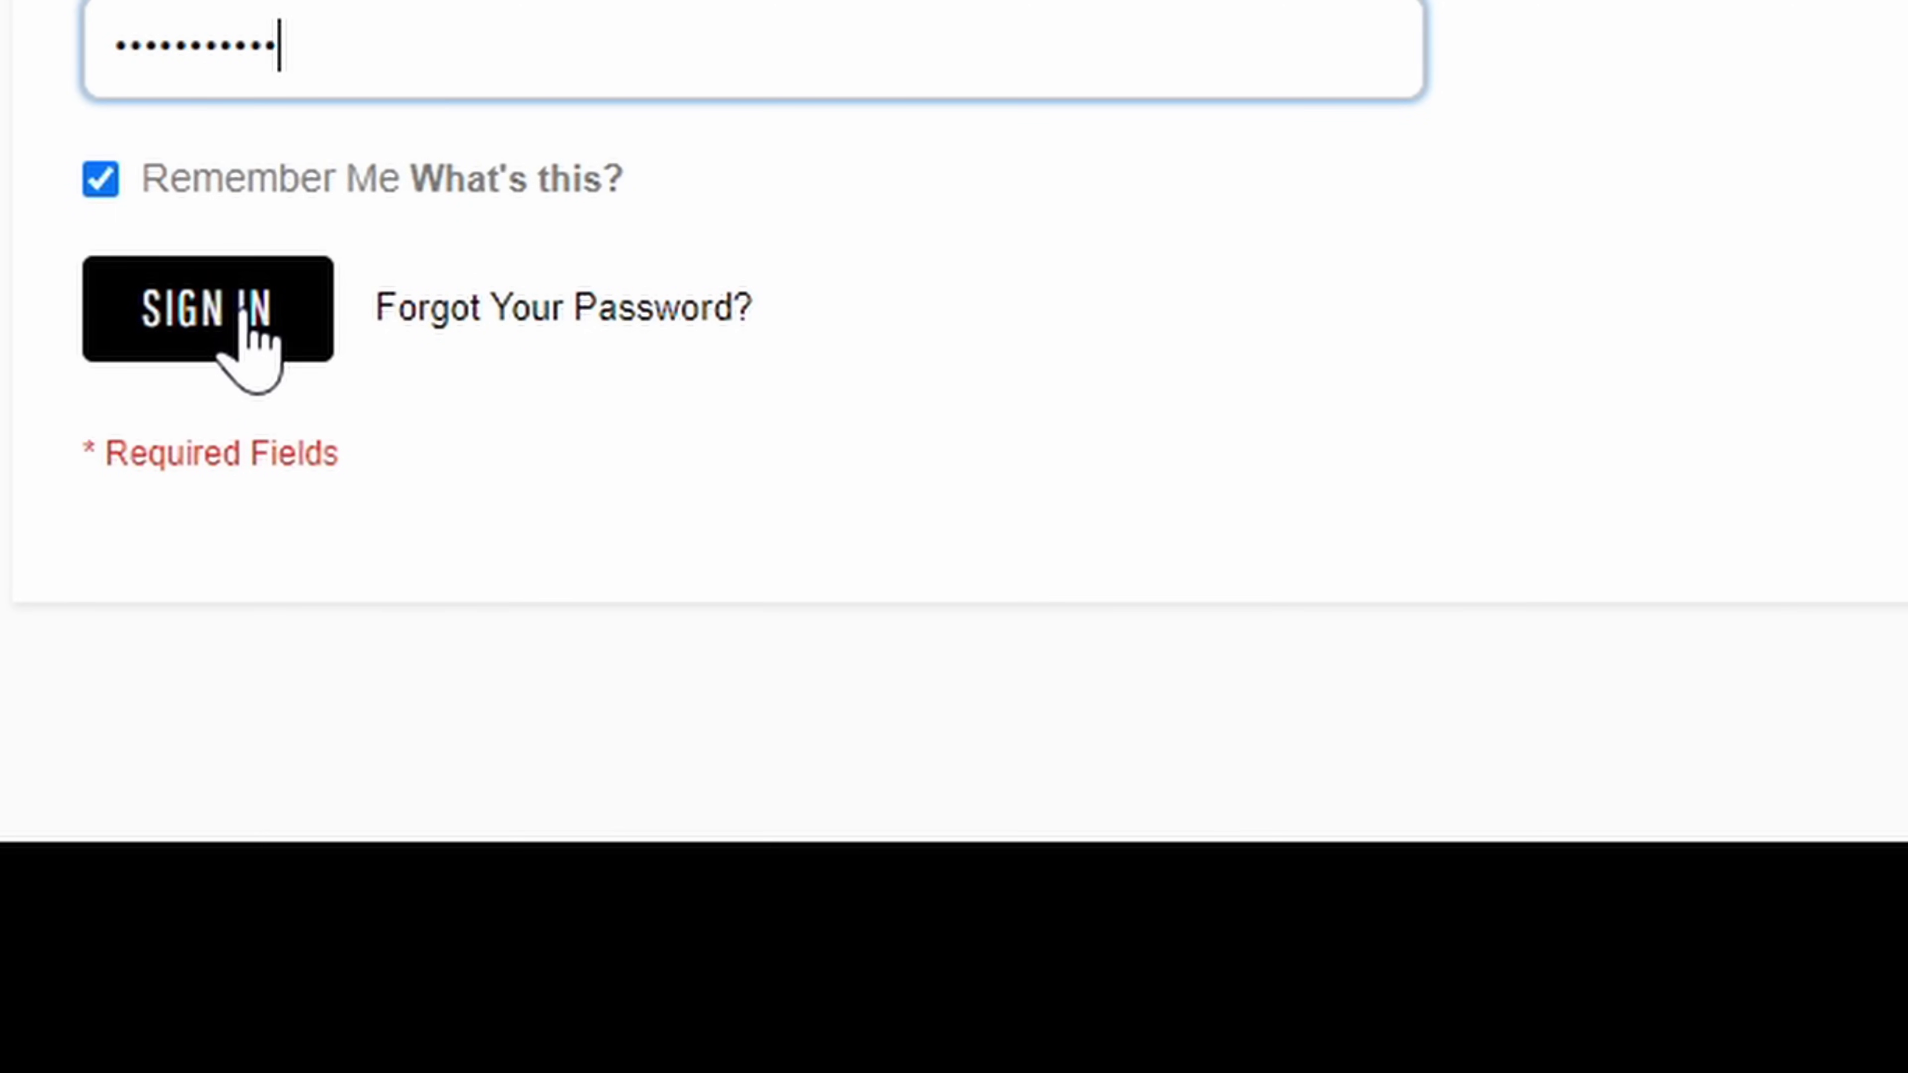
click(245, 308)
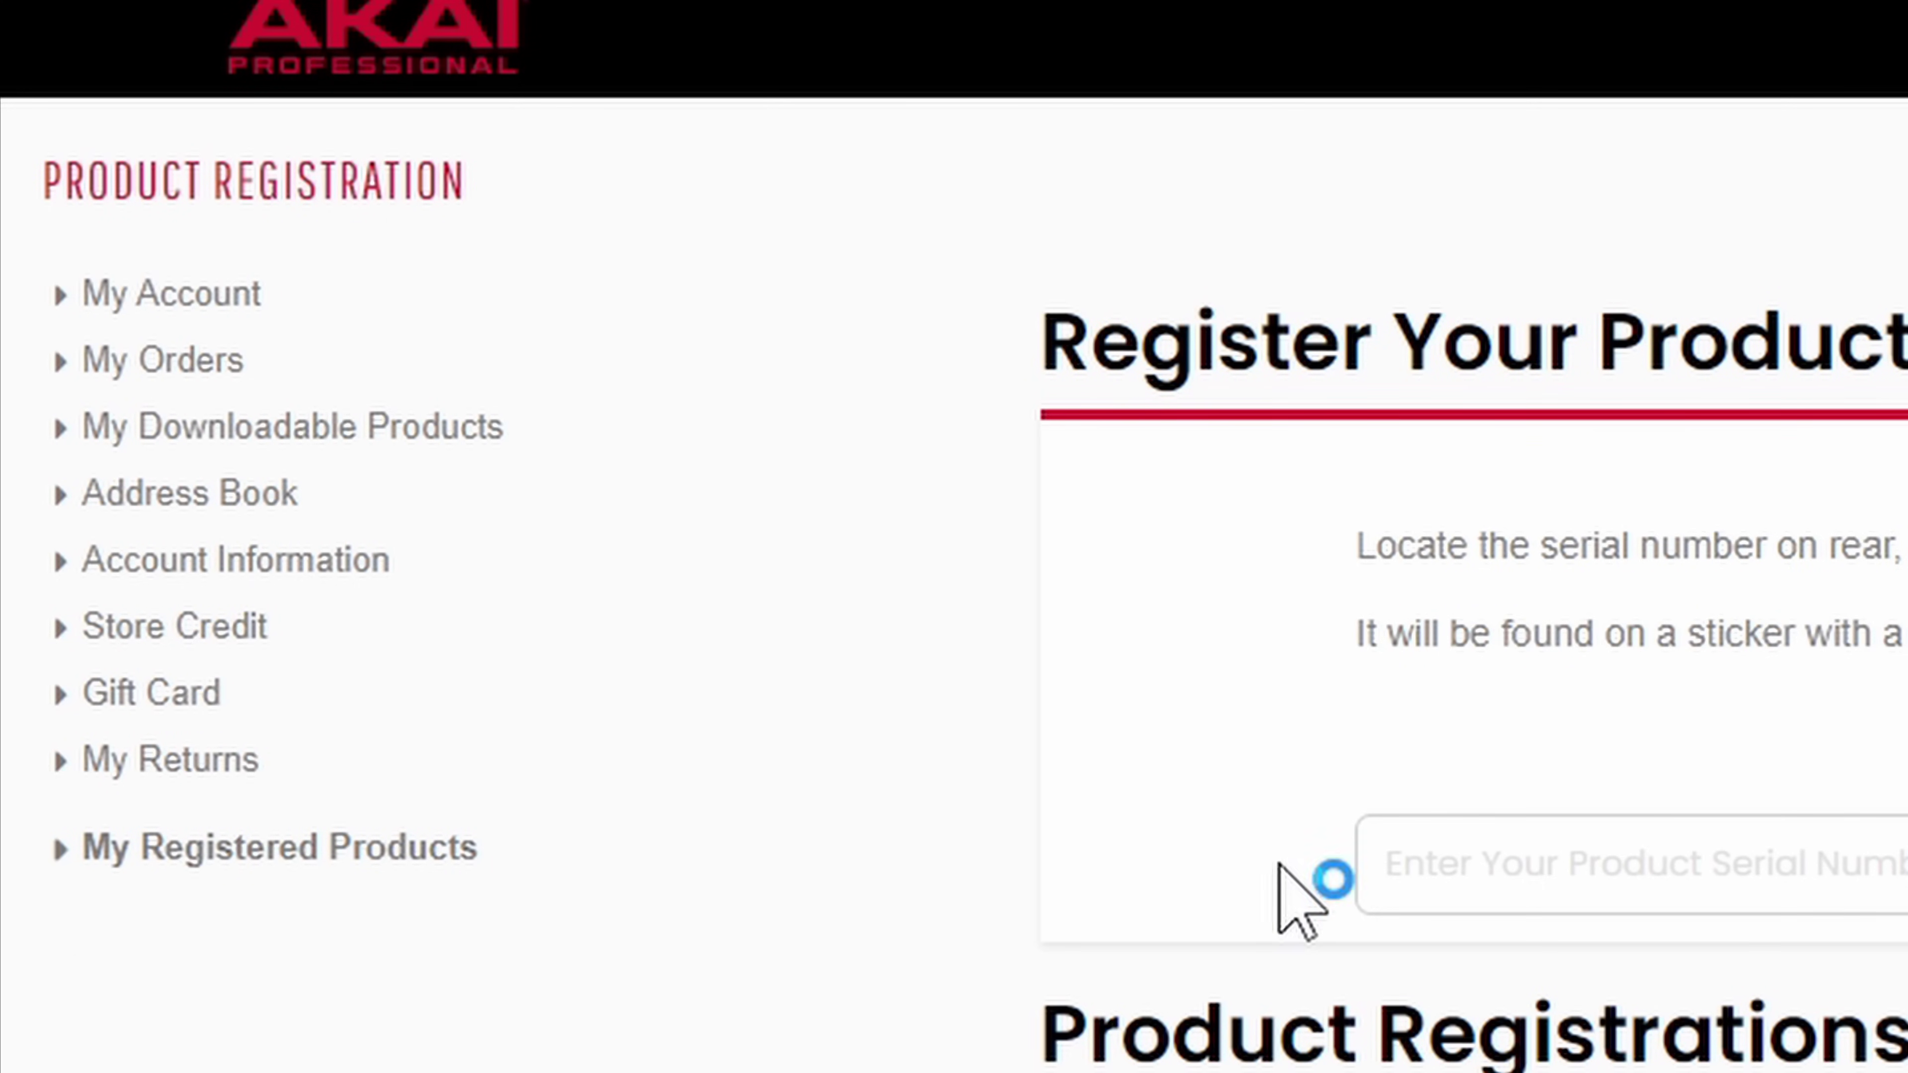
- Register the keyboard's serial number and scroll down to the MPK Mini III Software installers
click(1542, 864)
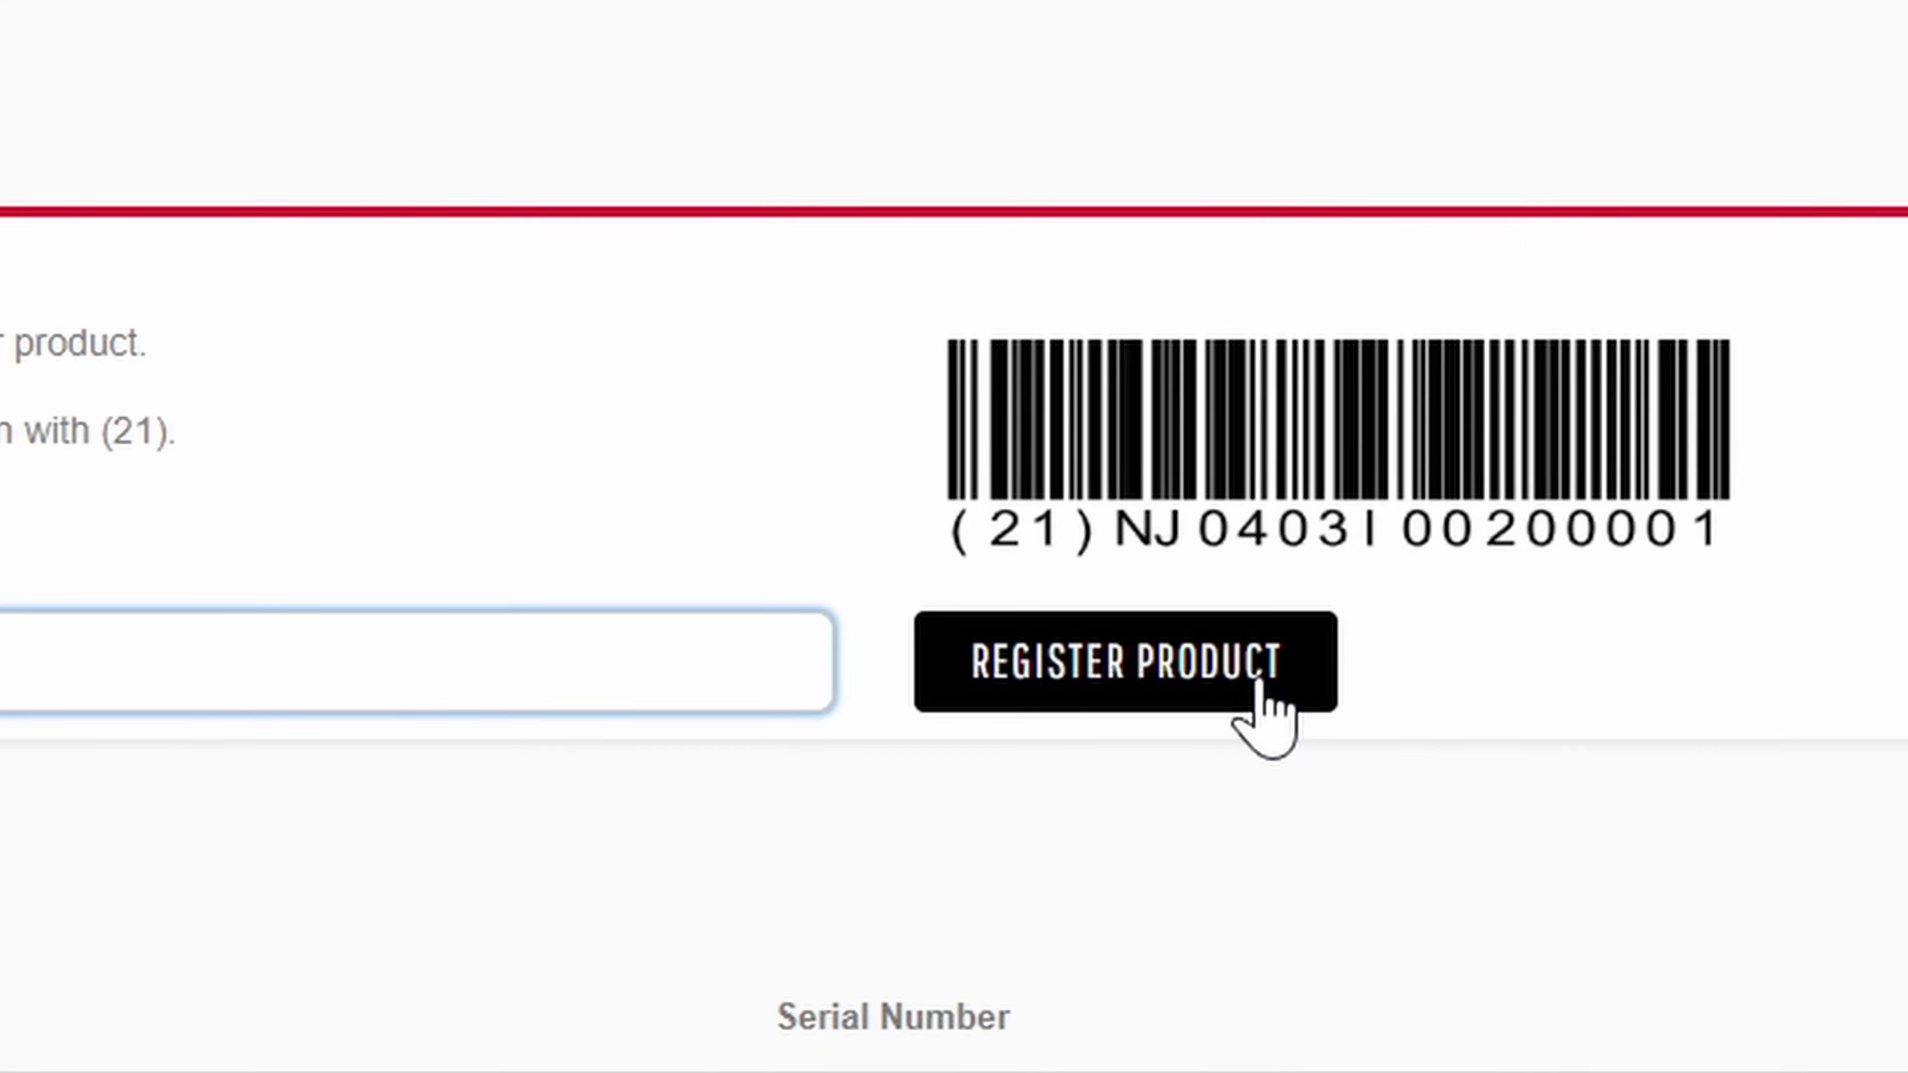
click(1258, 682)
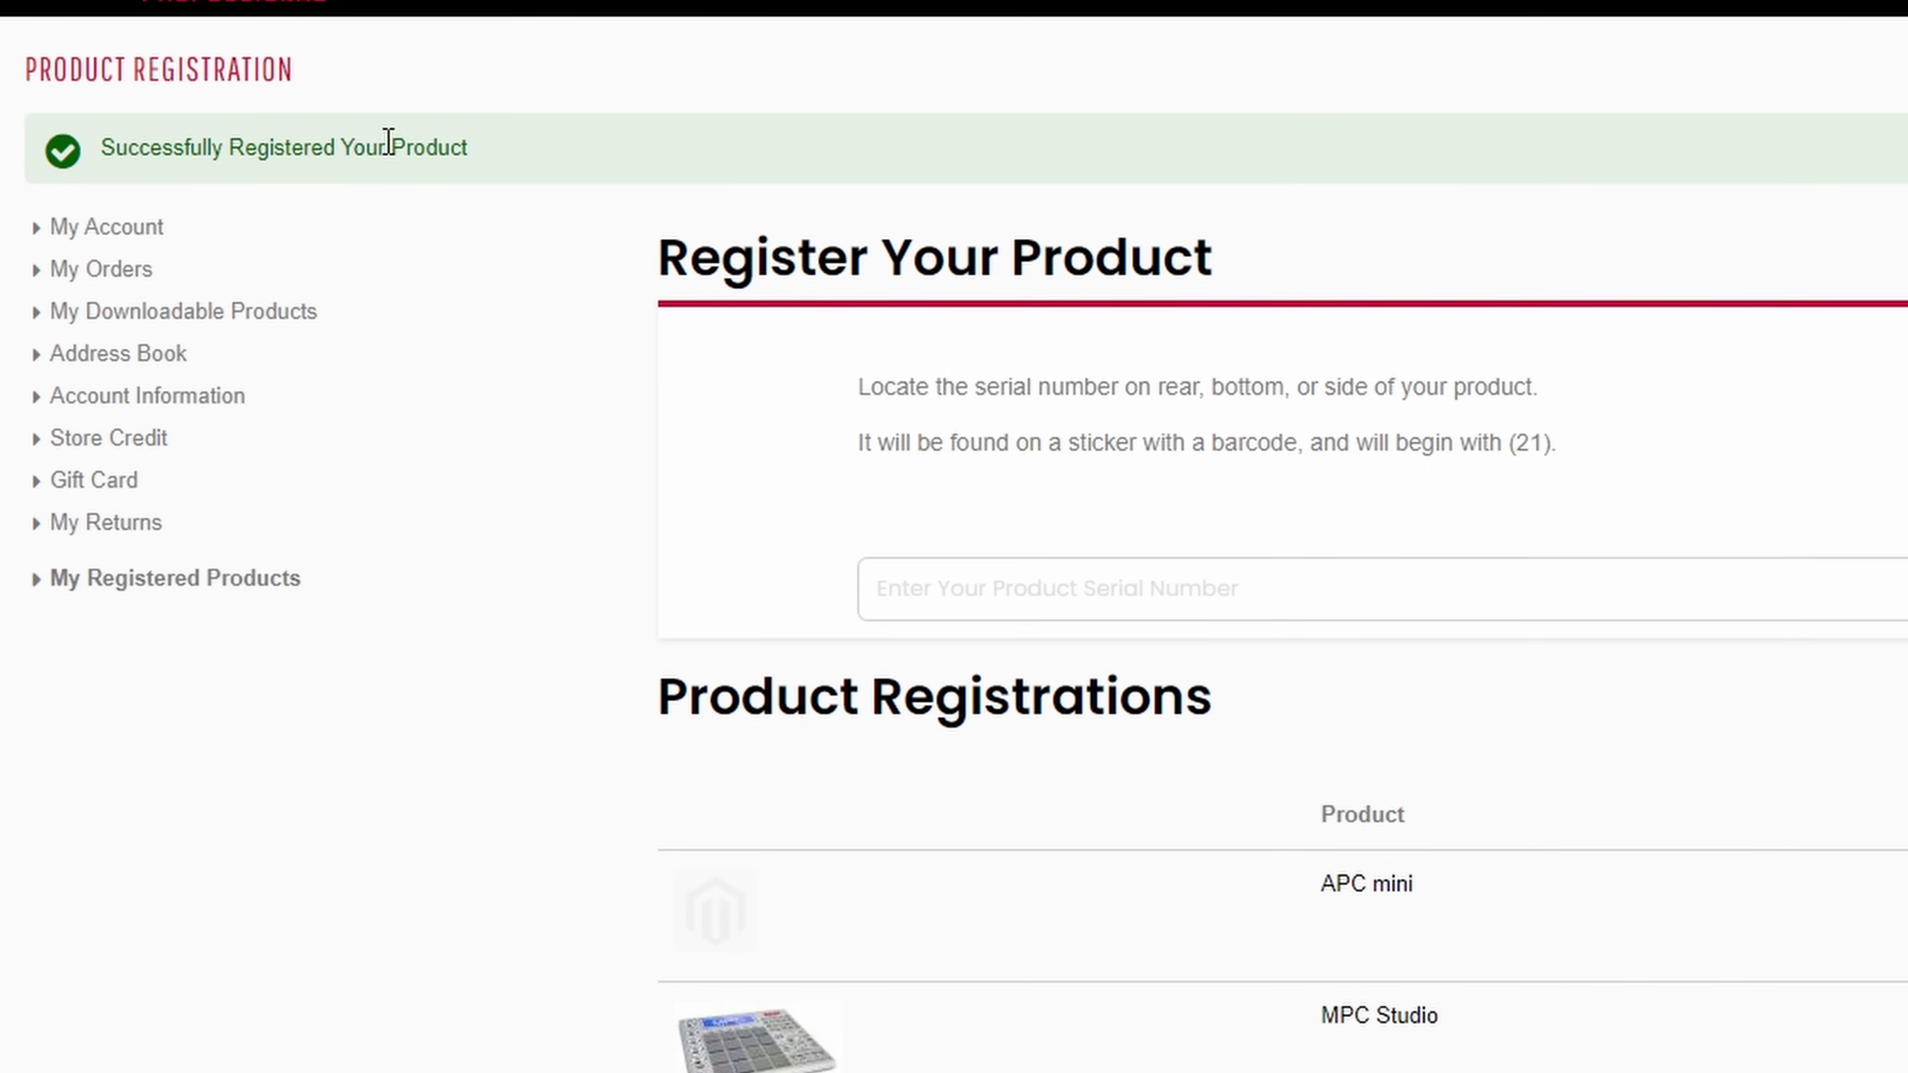
scroll(669, 298, down, 10)
scroll(909, 439, down, 5)
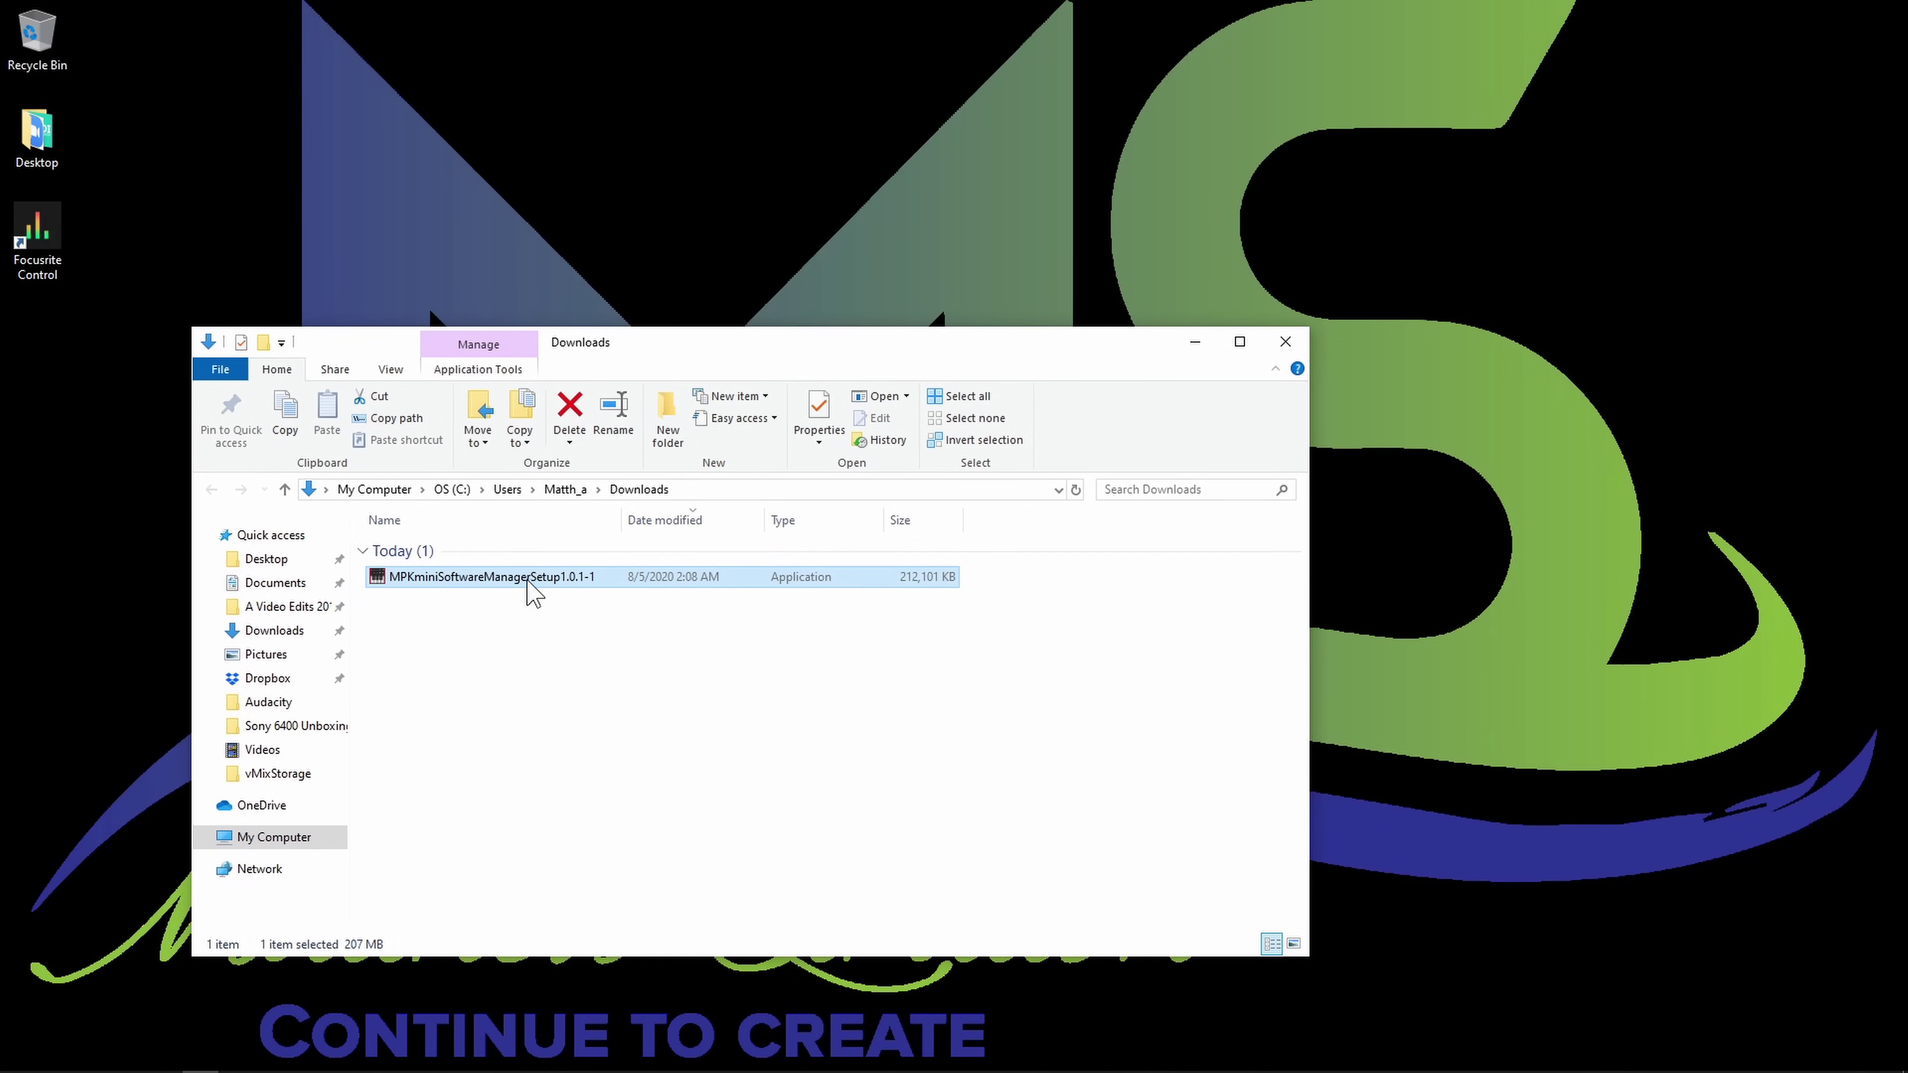
- Move the MPK mini setup file to the desktop, run the installer, and launch MPK mini Software Manager
drag(531, 590, 673, 120)
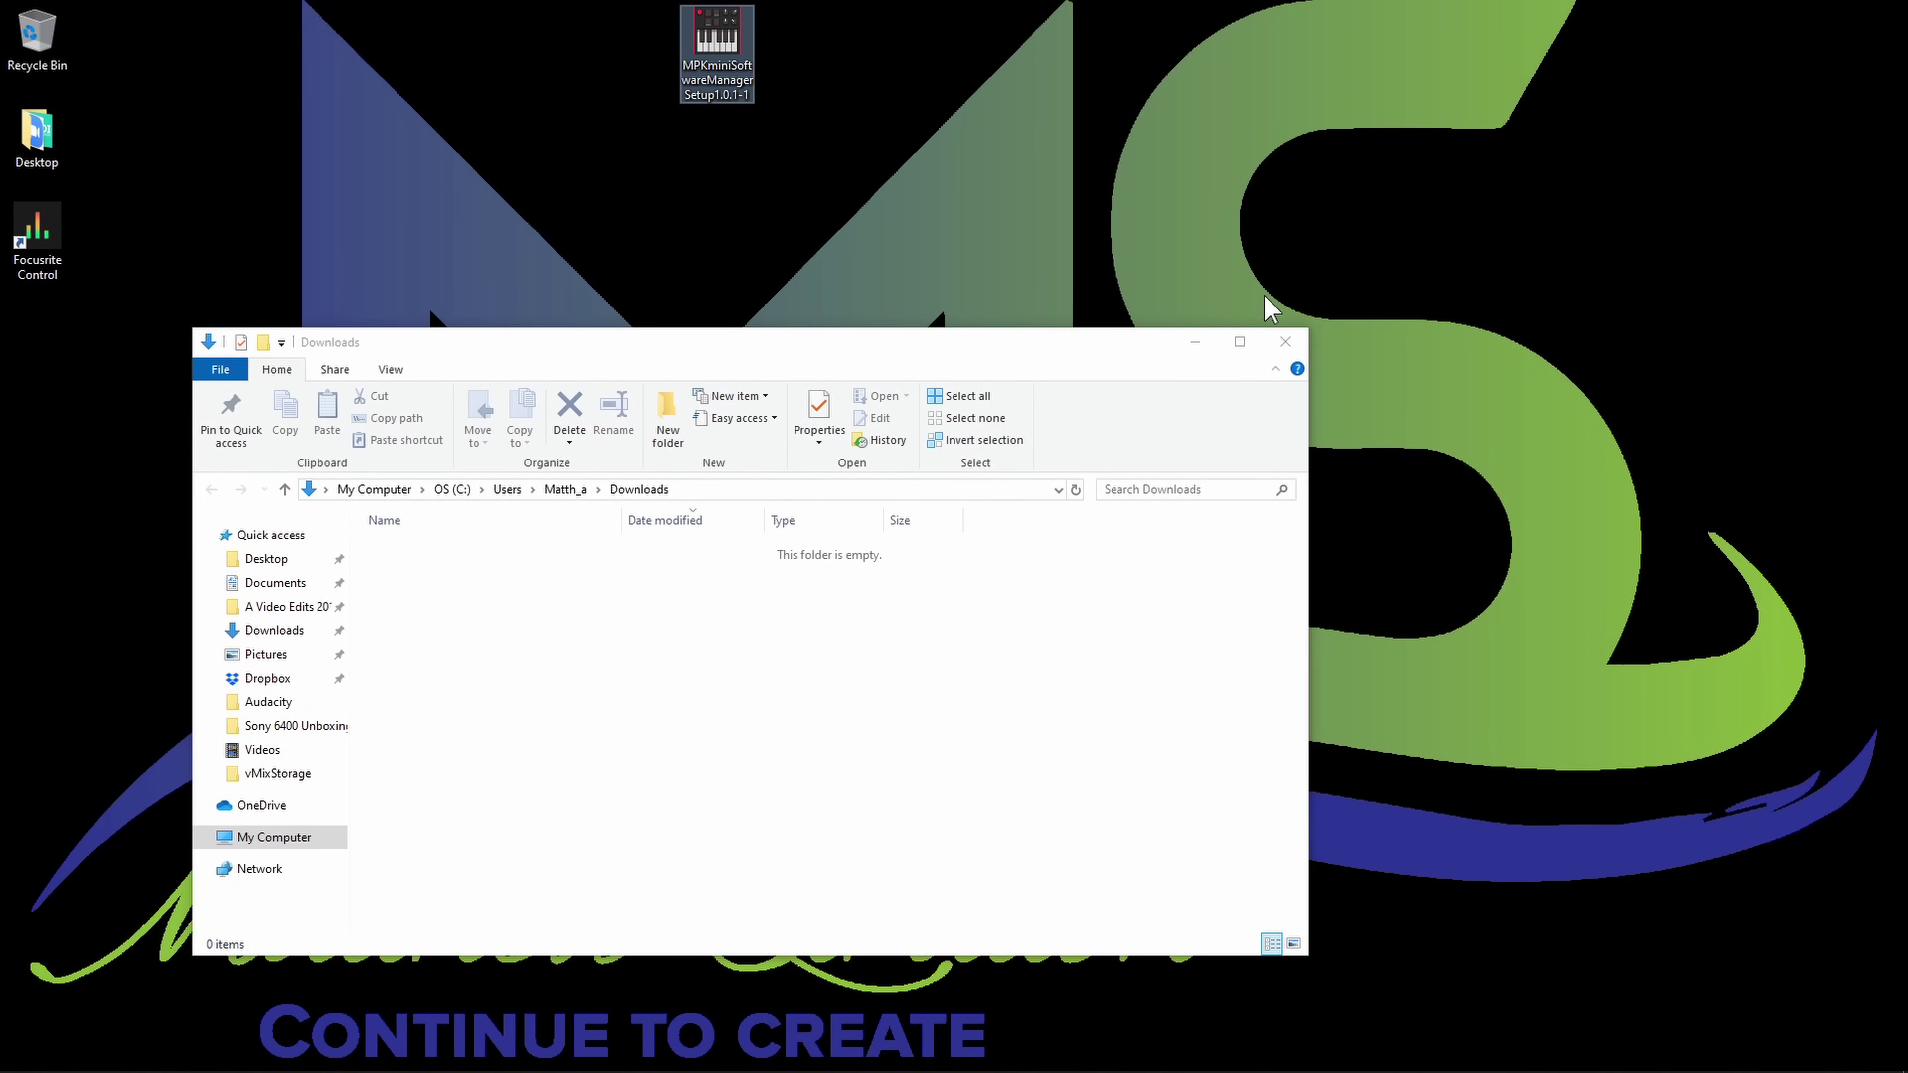
click(1285, 342)
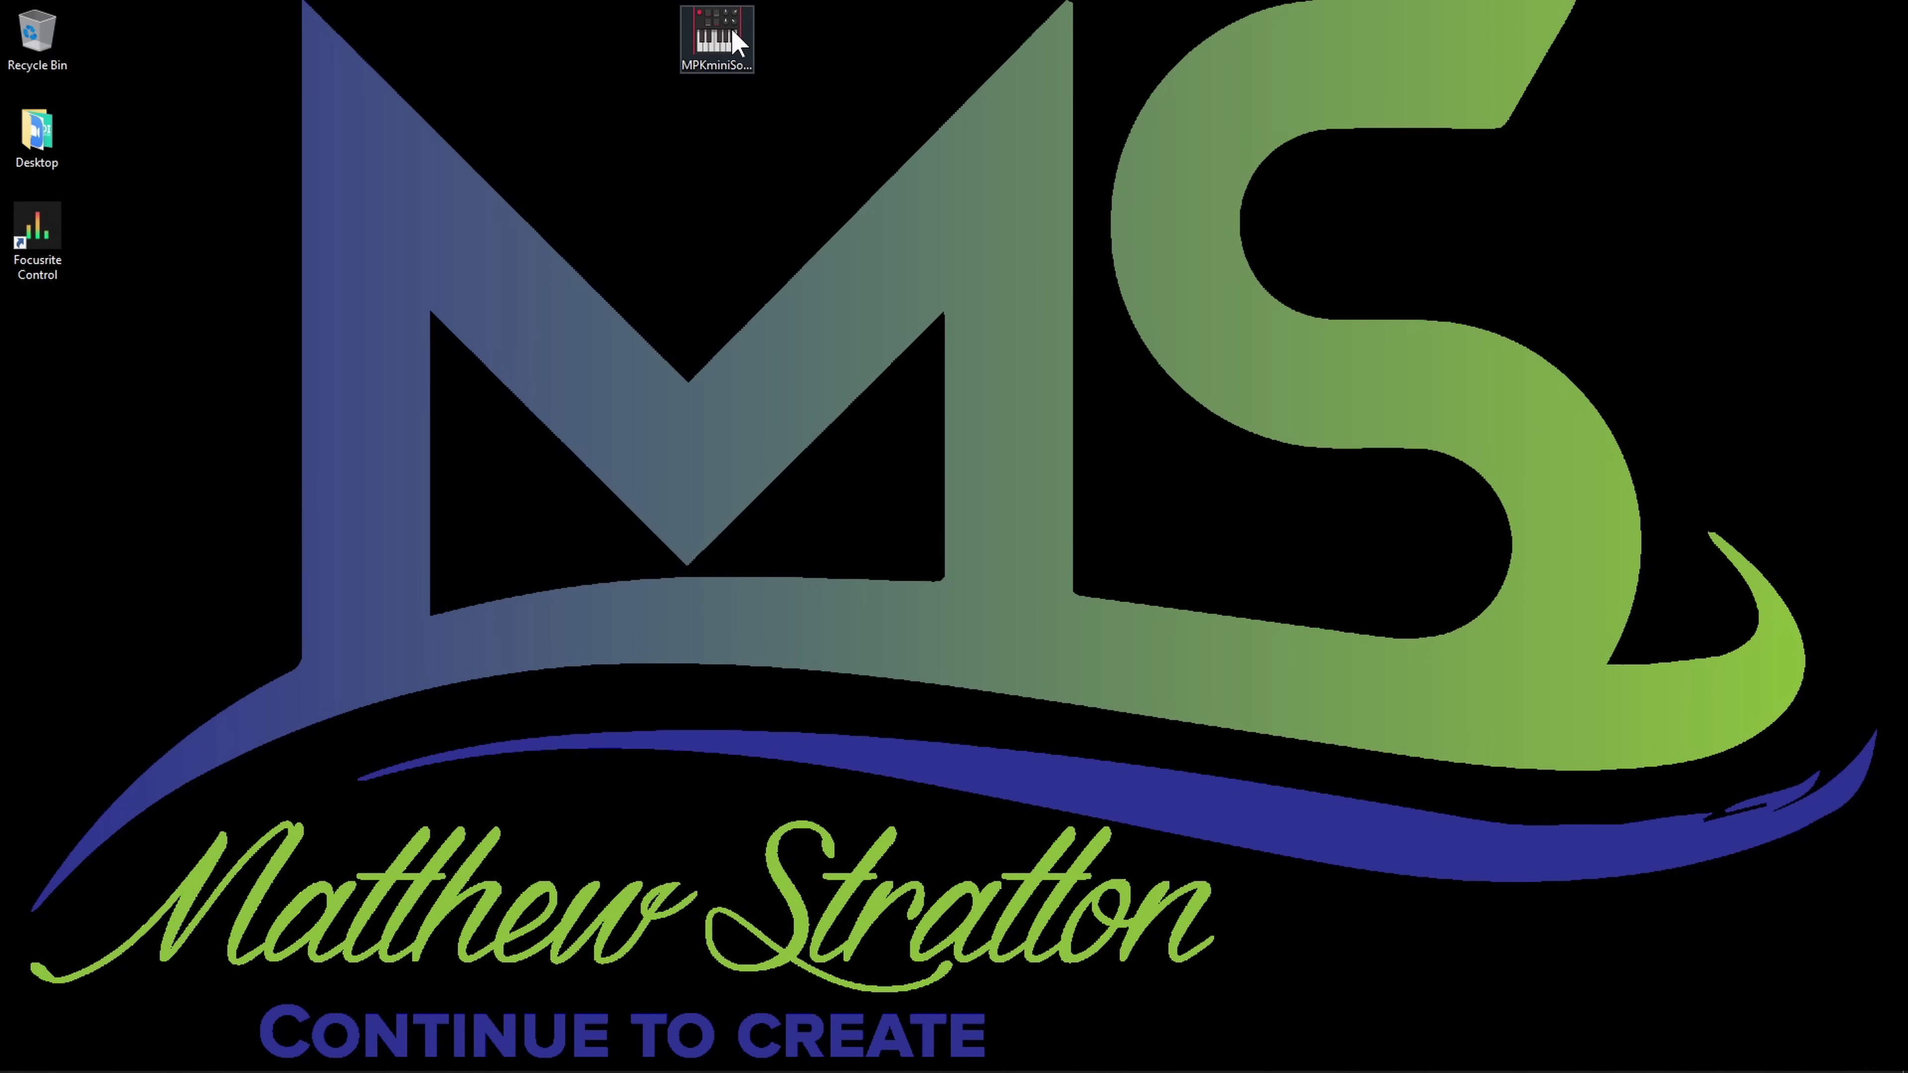
double_click(732, 38)
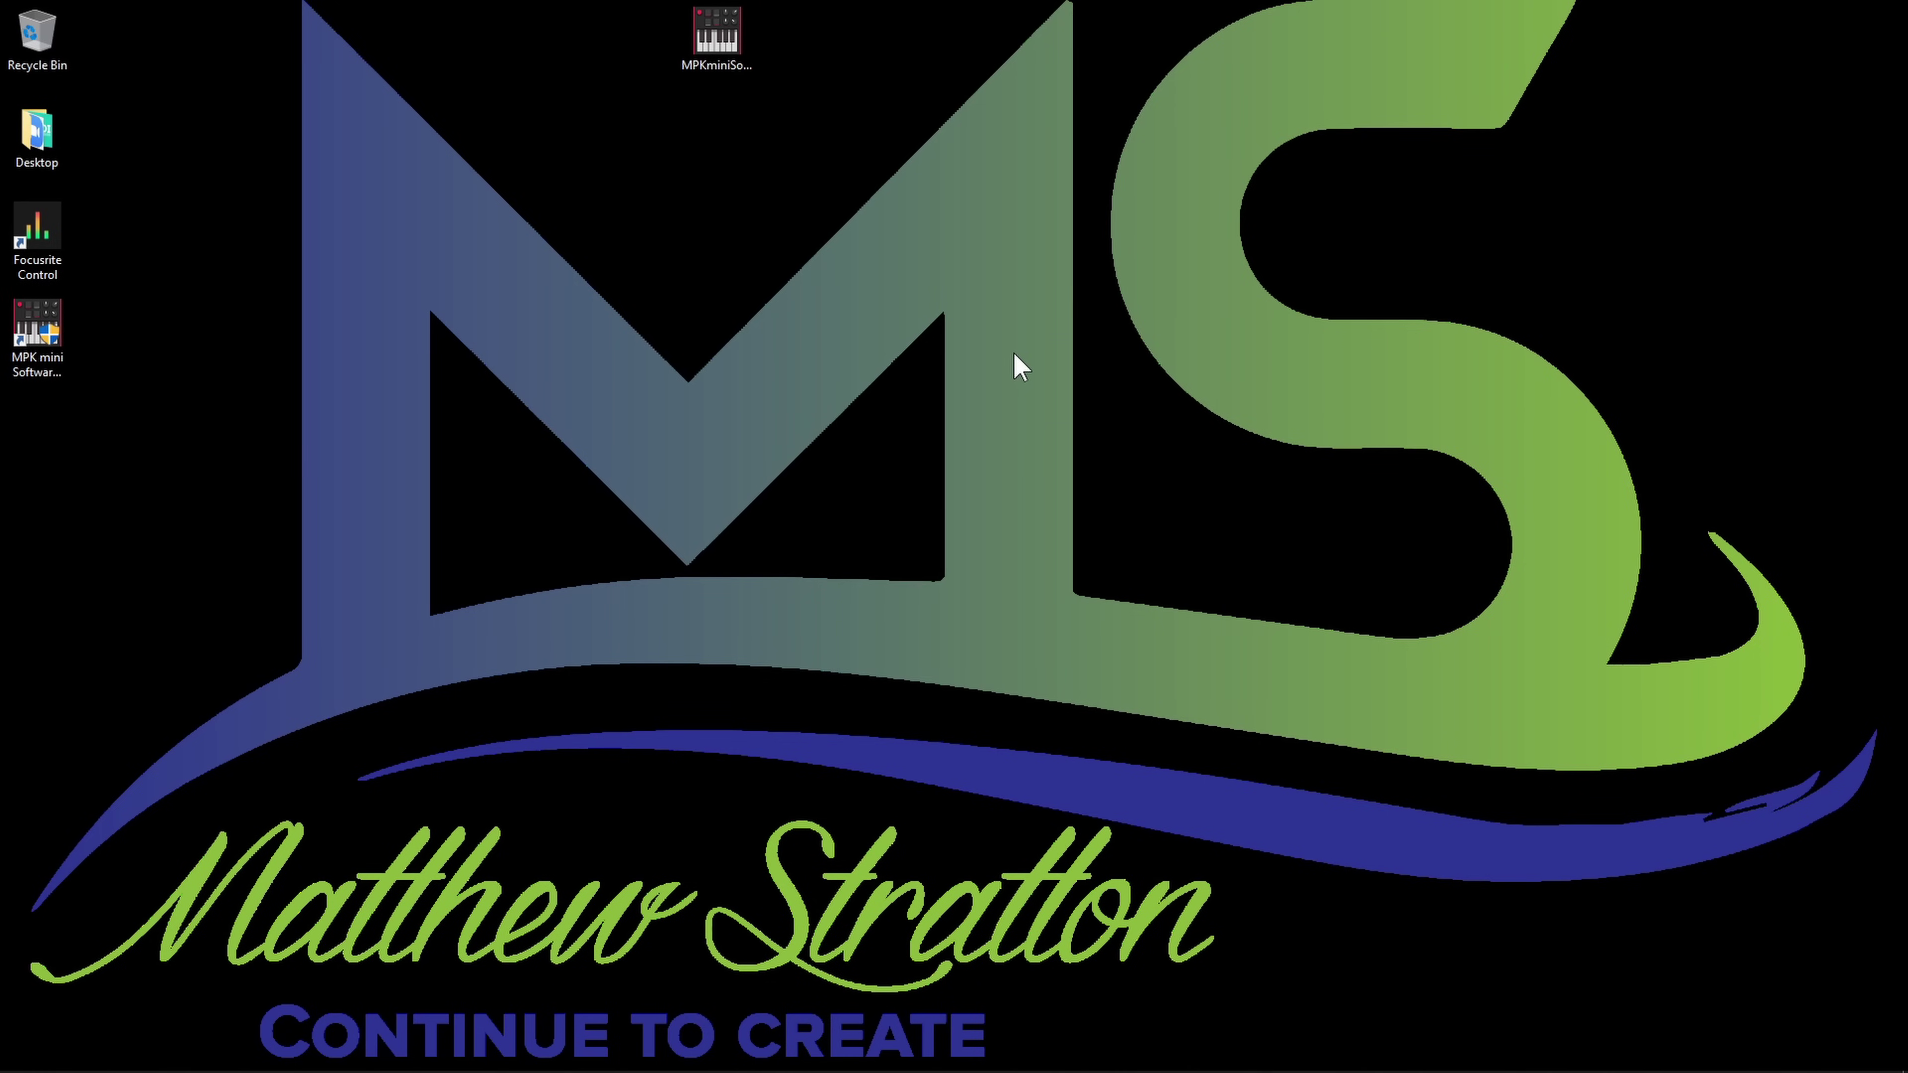
double_click(37, 323)
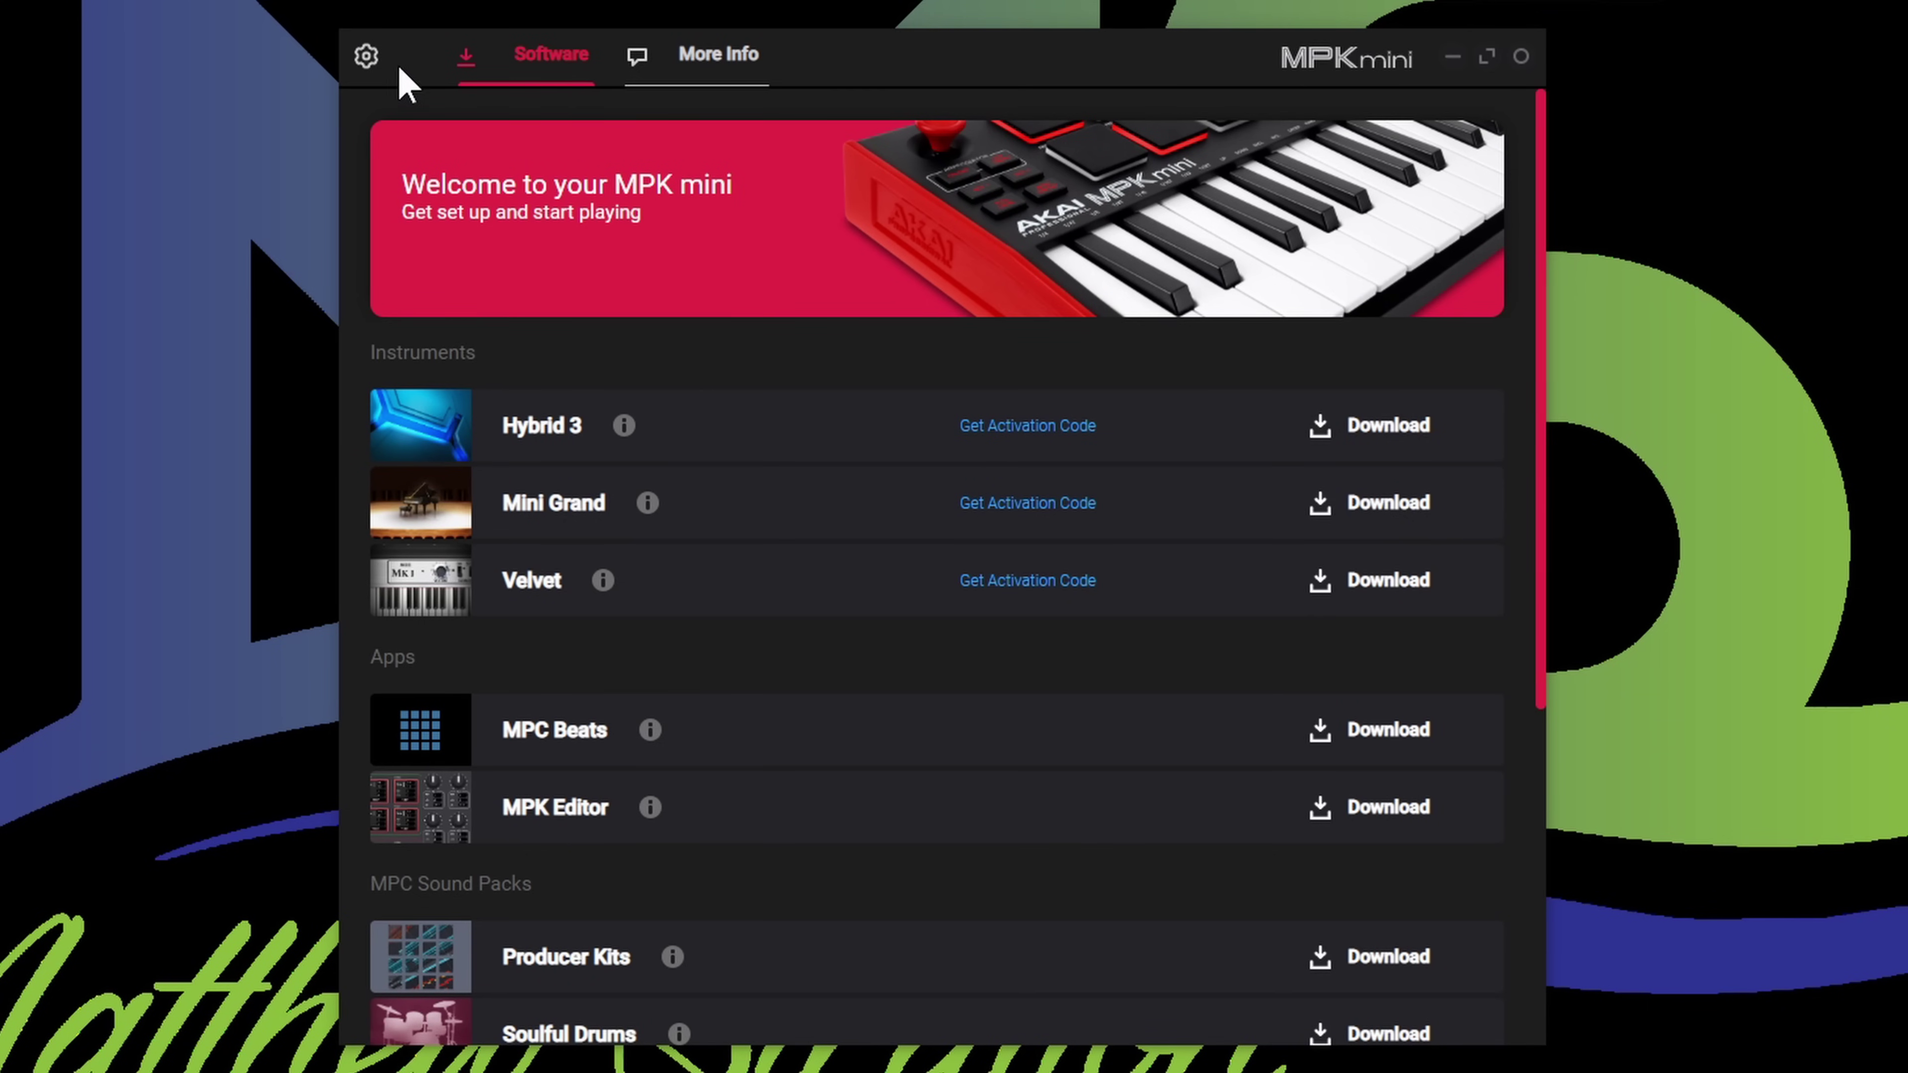
click(367, 59)
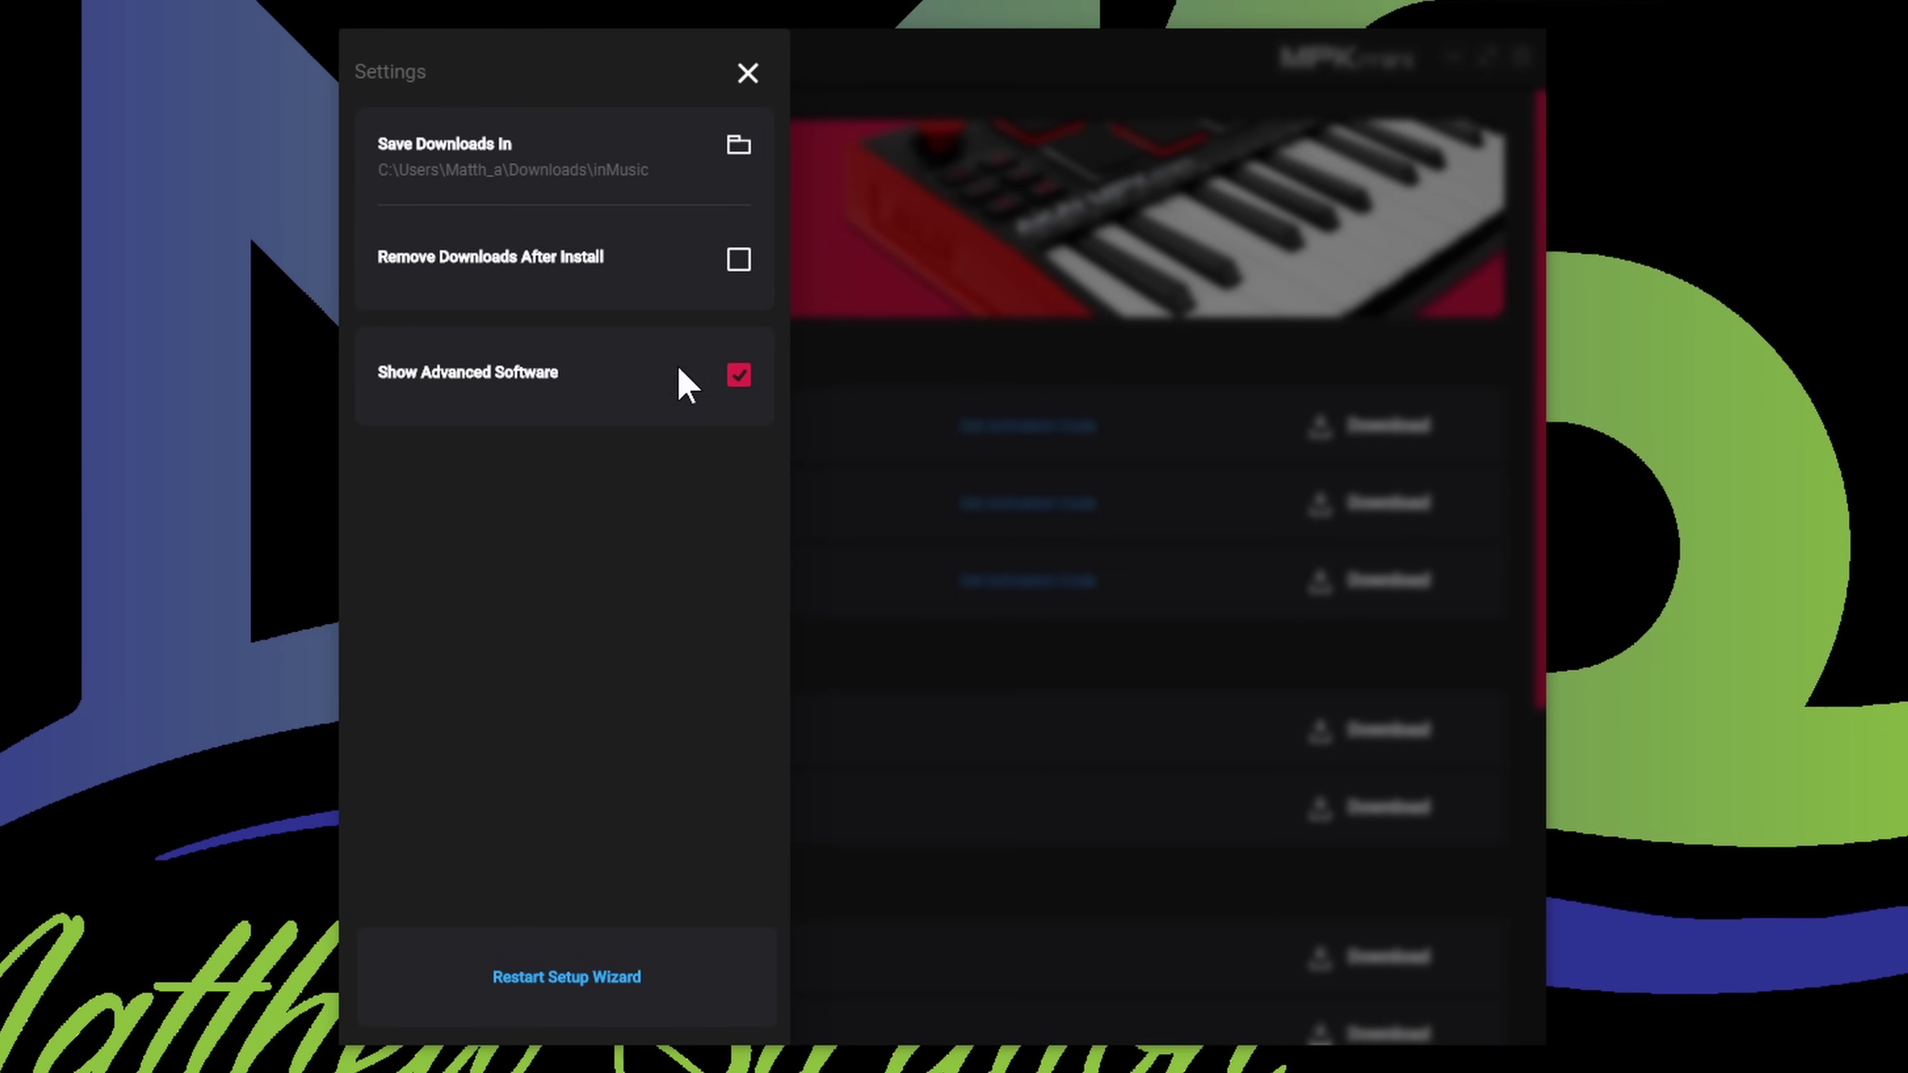
click(748, 73)
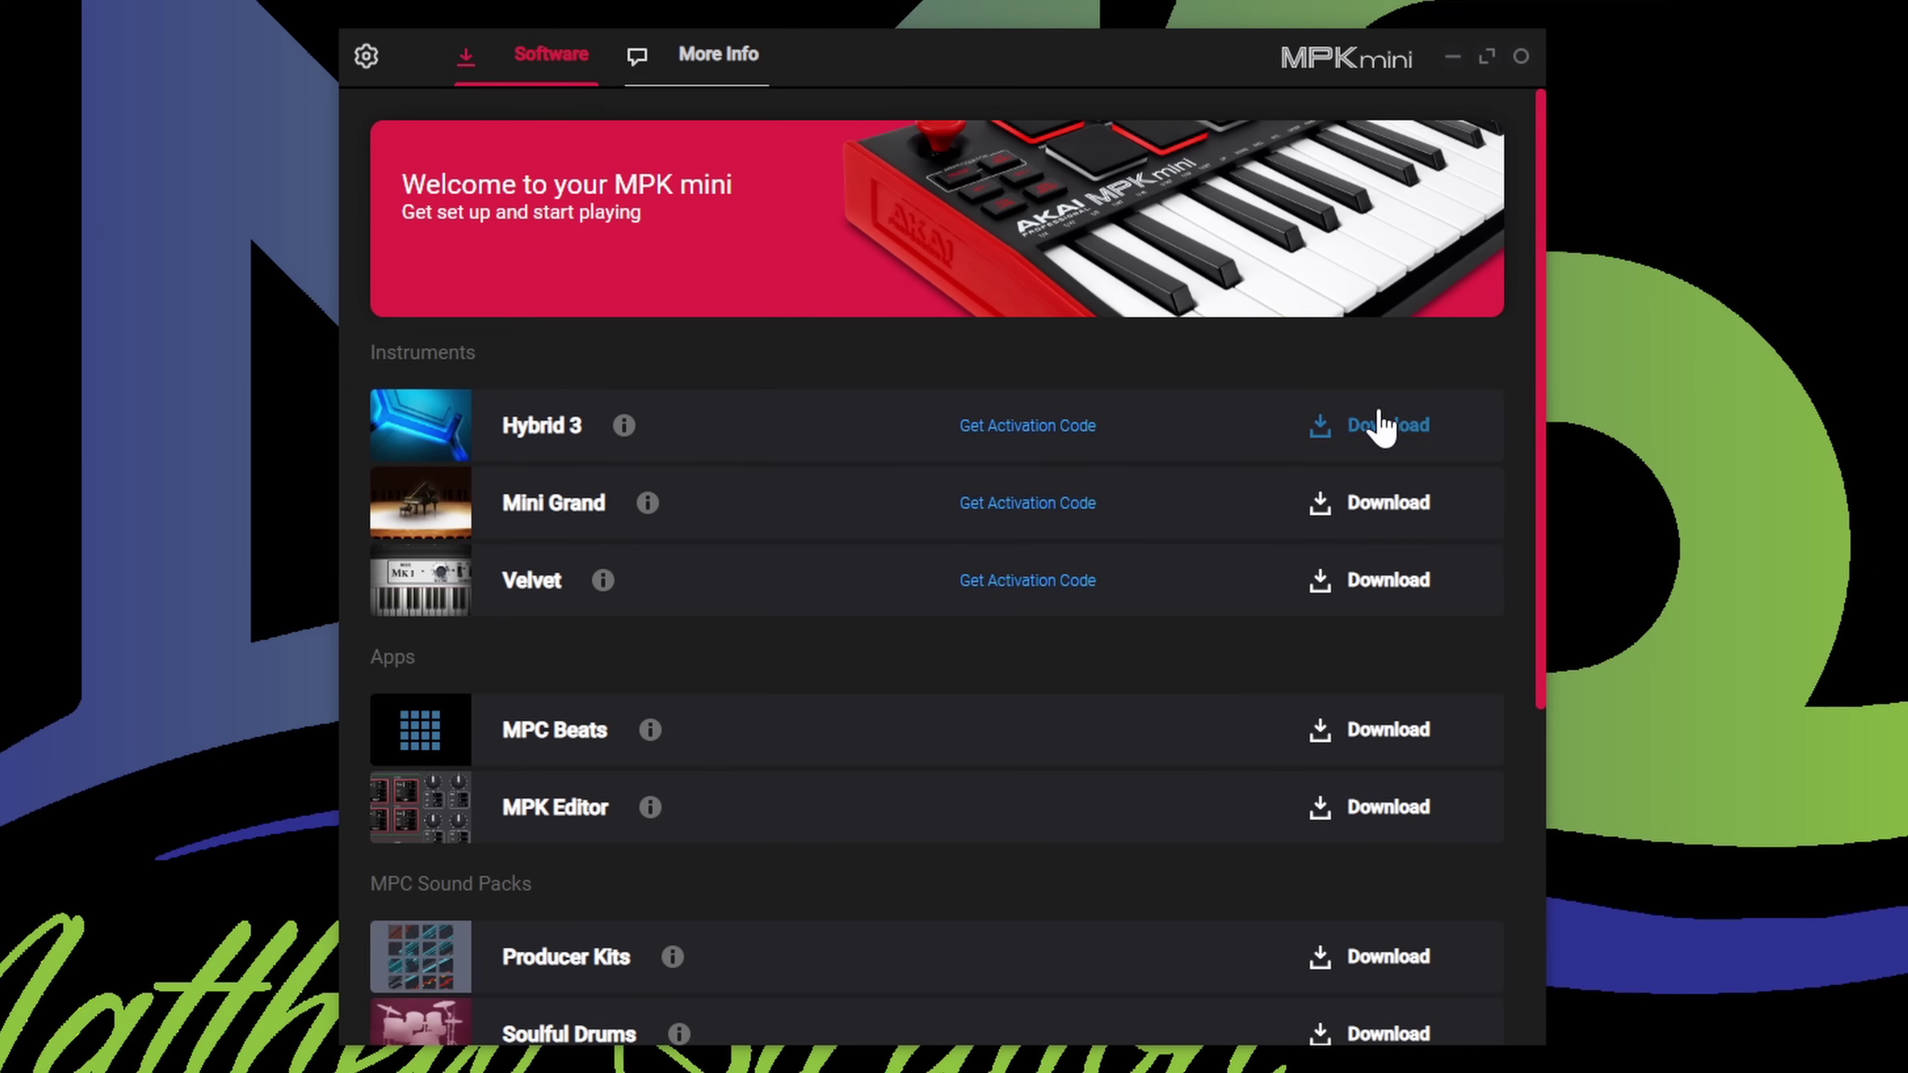
- Download Hybrid 3, Mini Grand, Velvet, MPC Beats, MPK Editor and Producer Kits, then show More Info
click(1378, 426)
click(1422, 501)
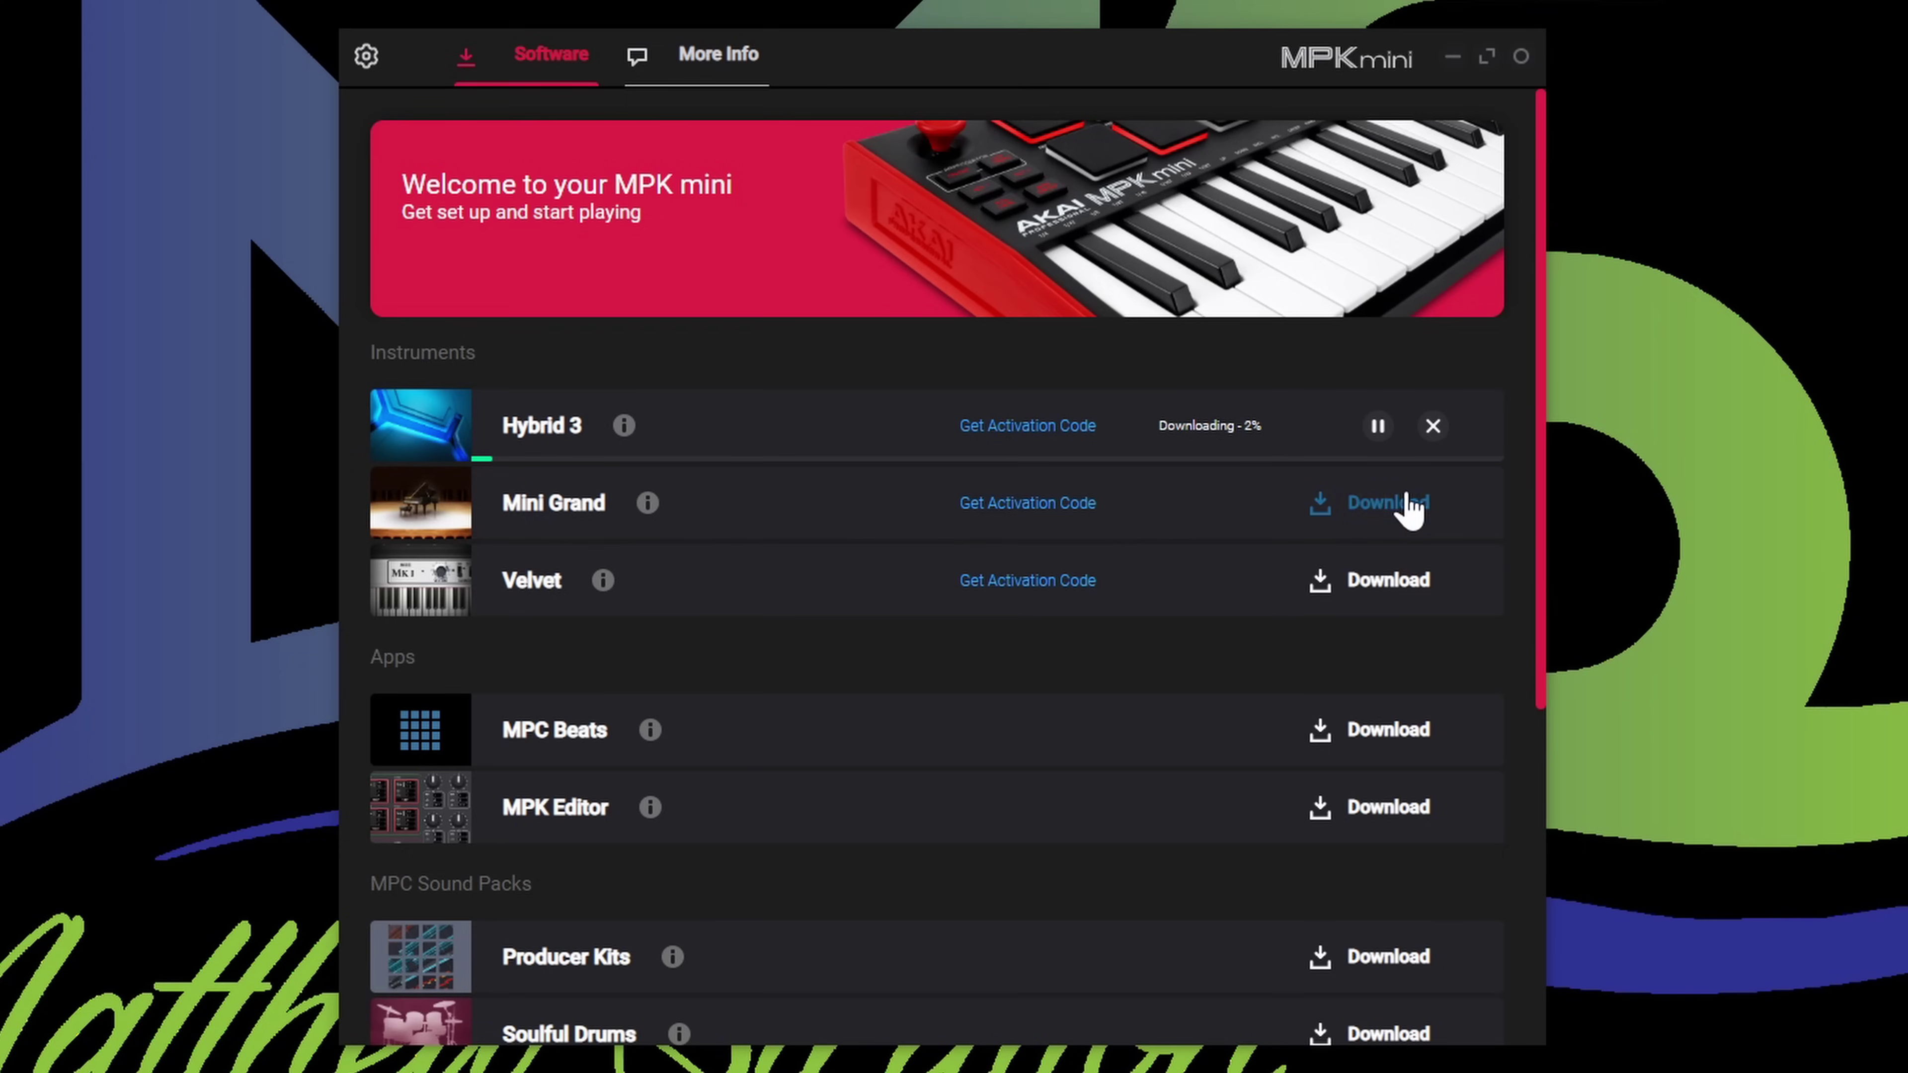
click(1417, 579)
scroll(1414, 586, down, 2)
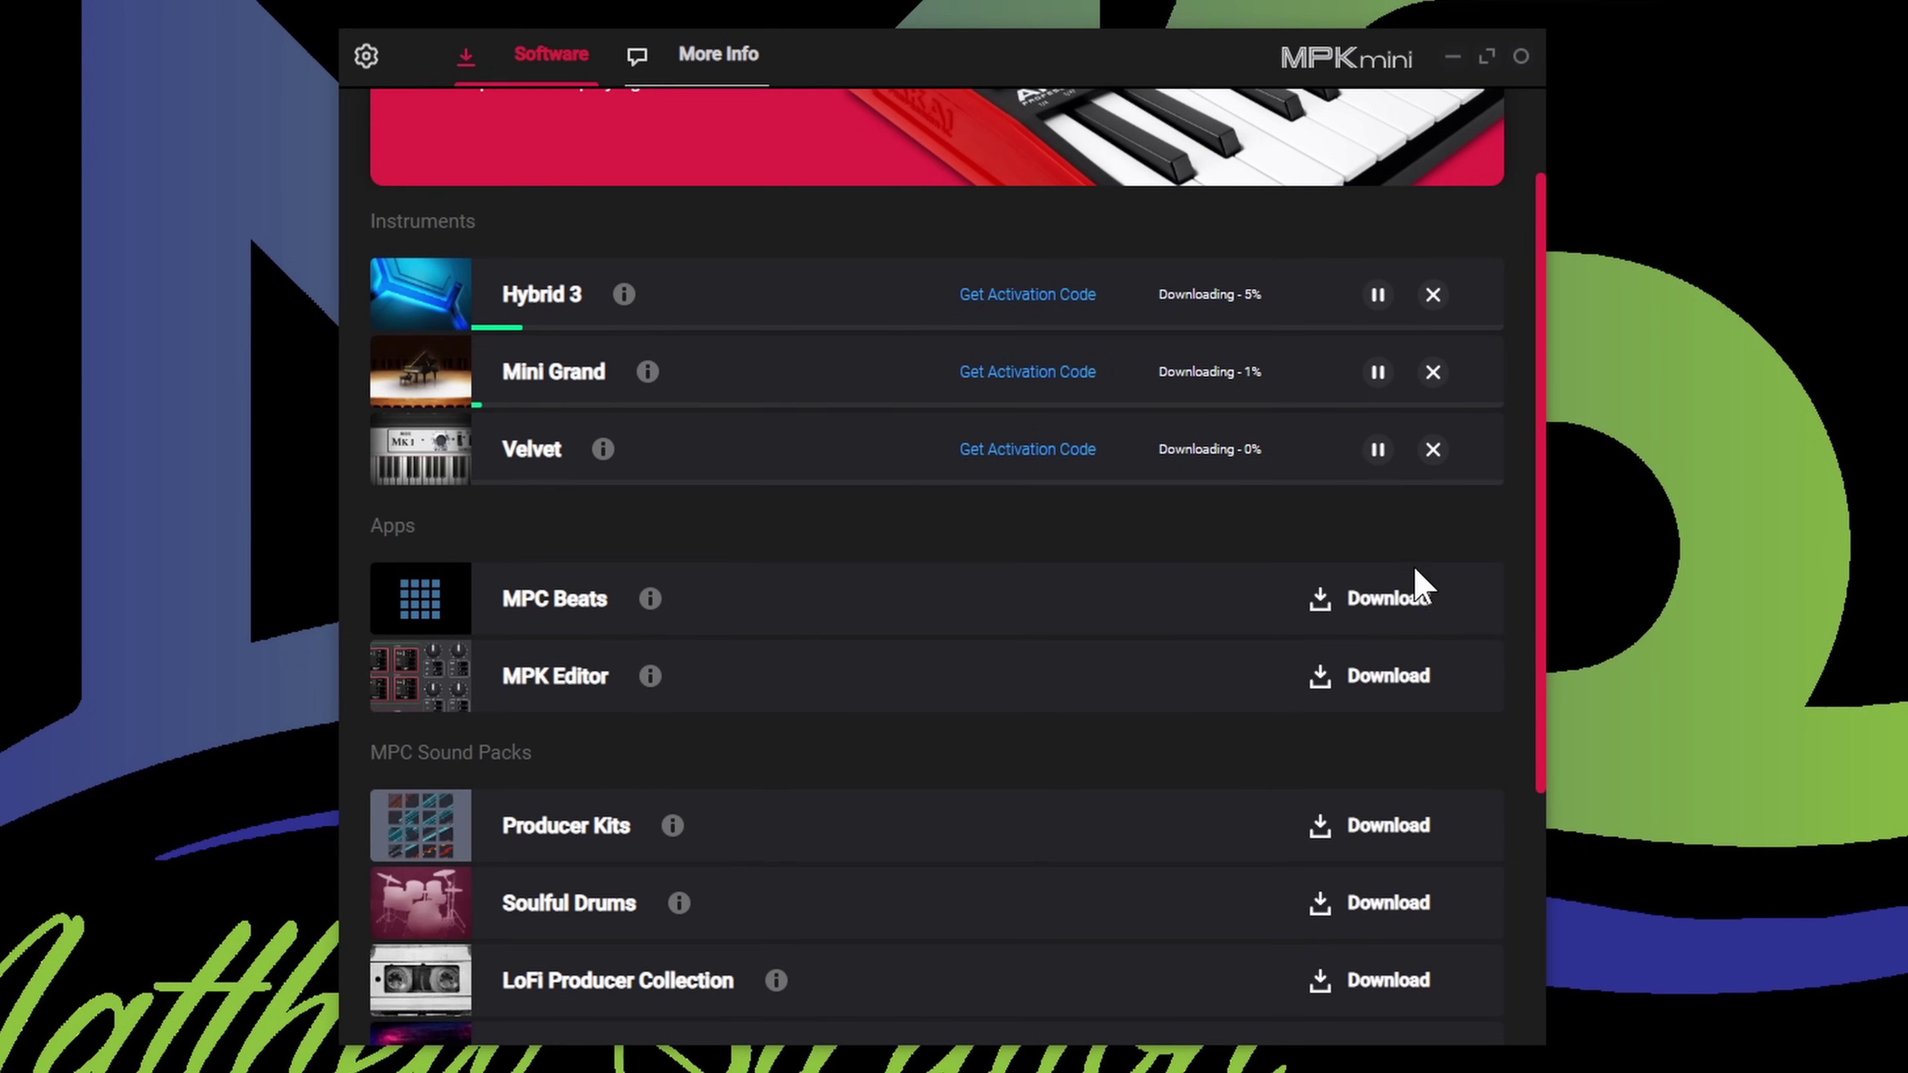
click(1411, 601)
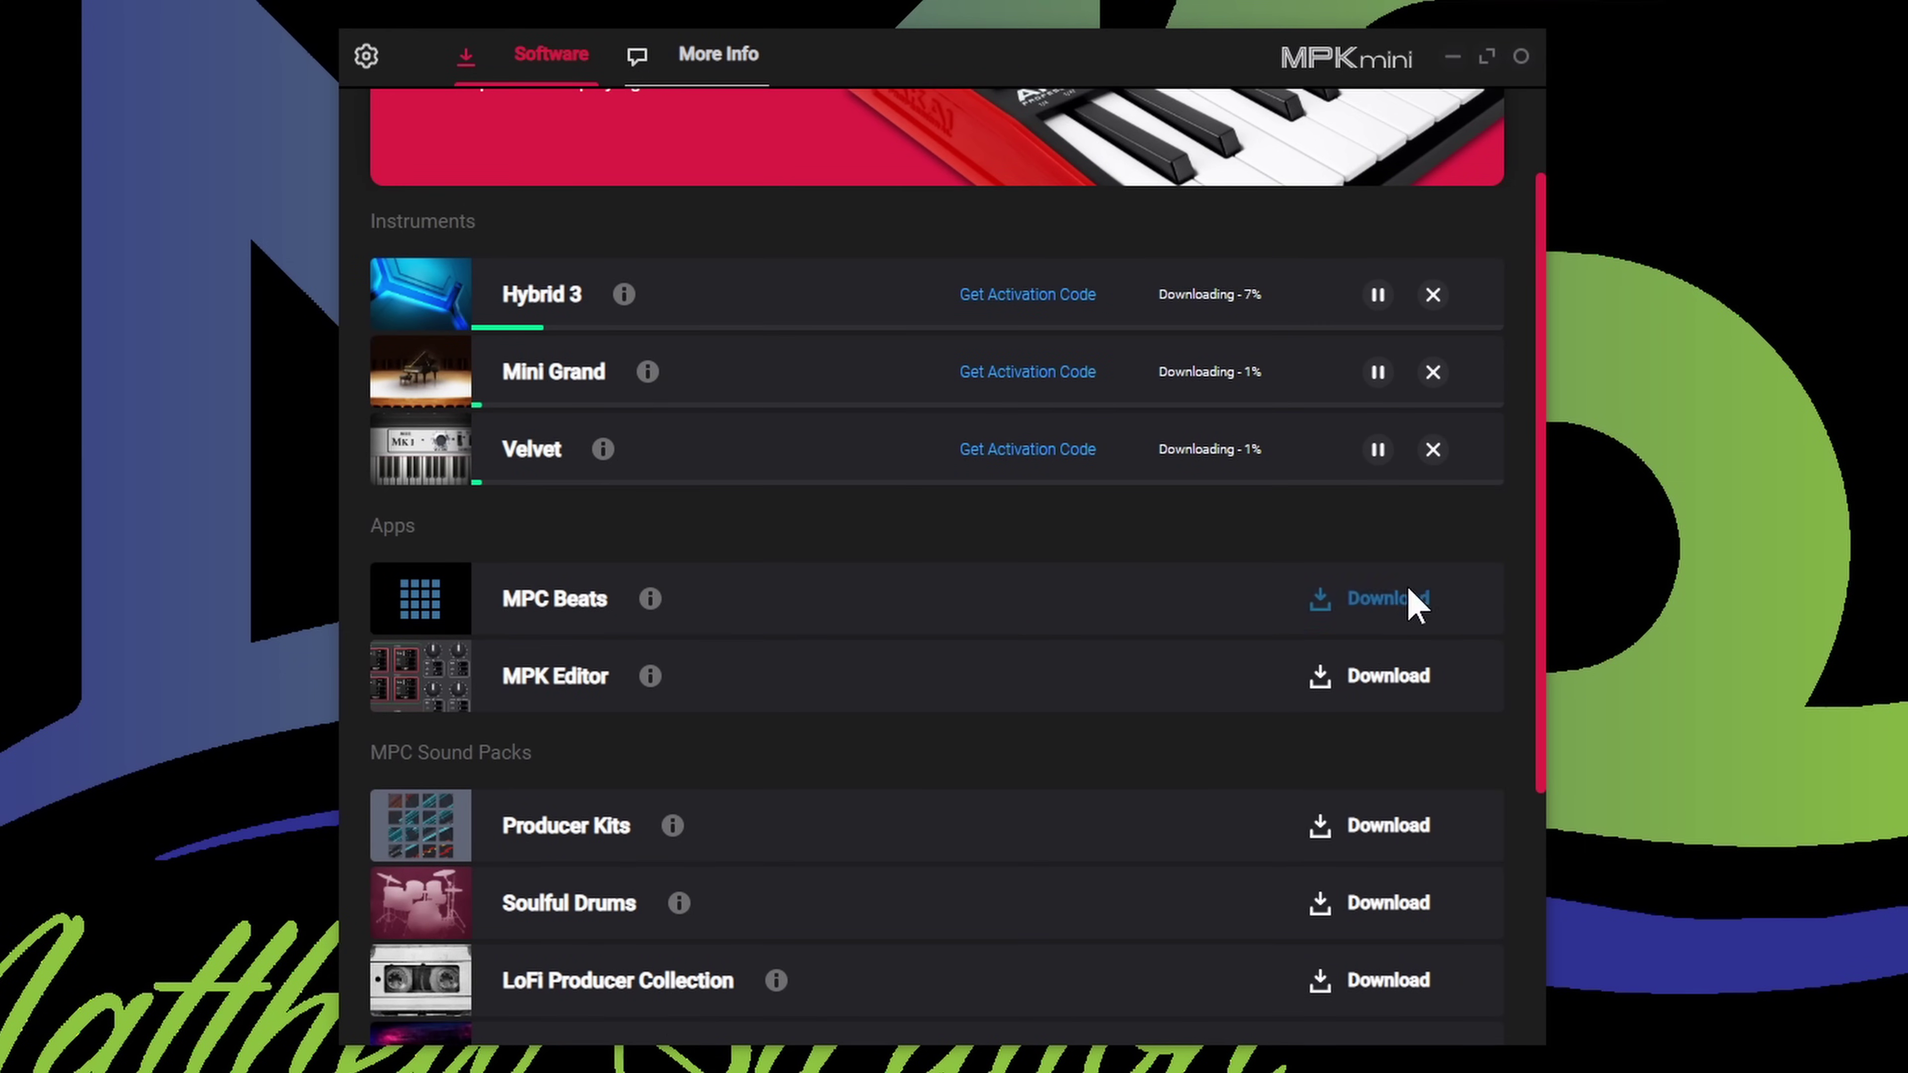
click(1398, 681)
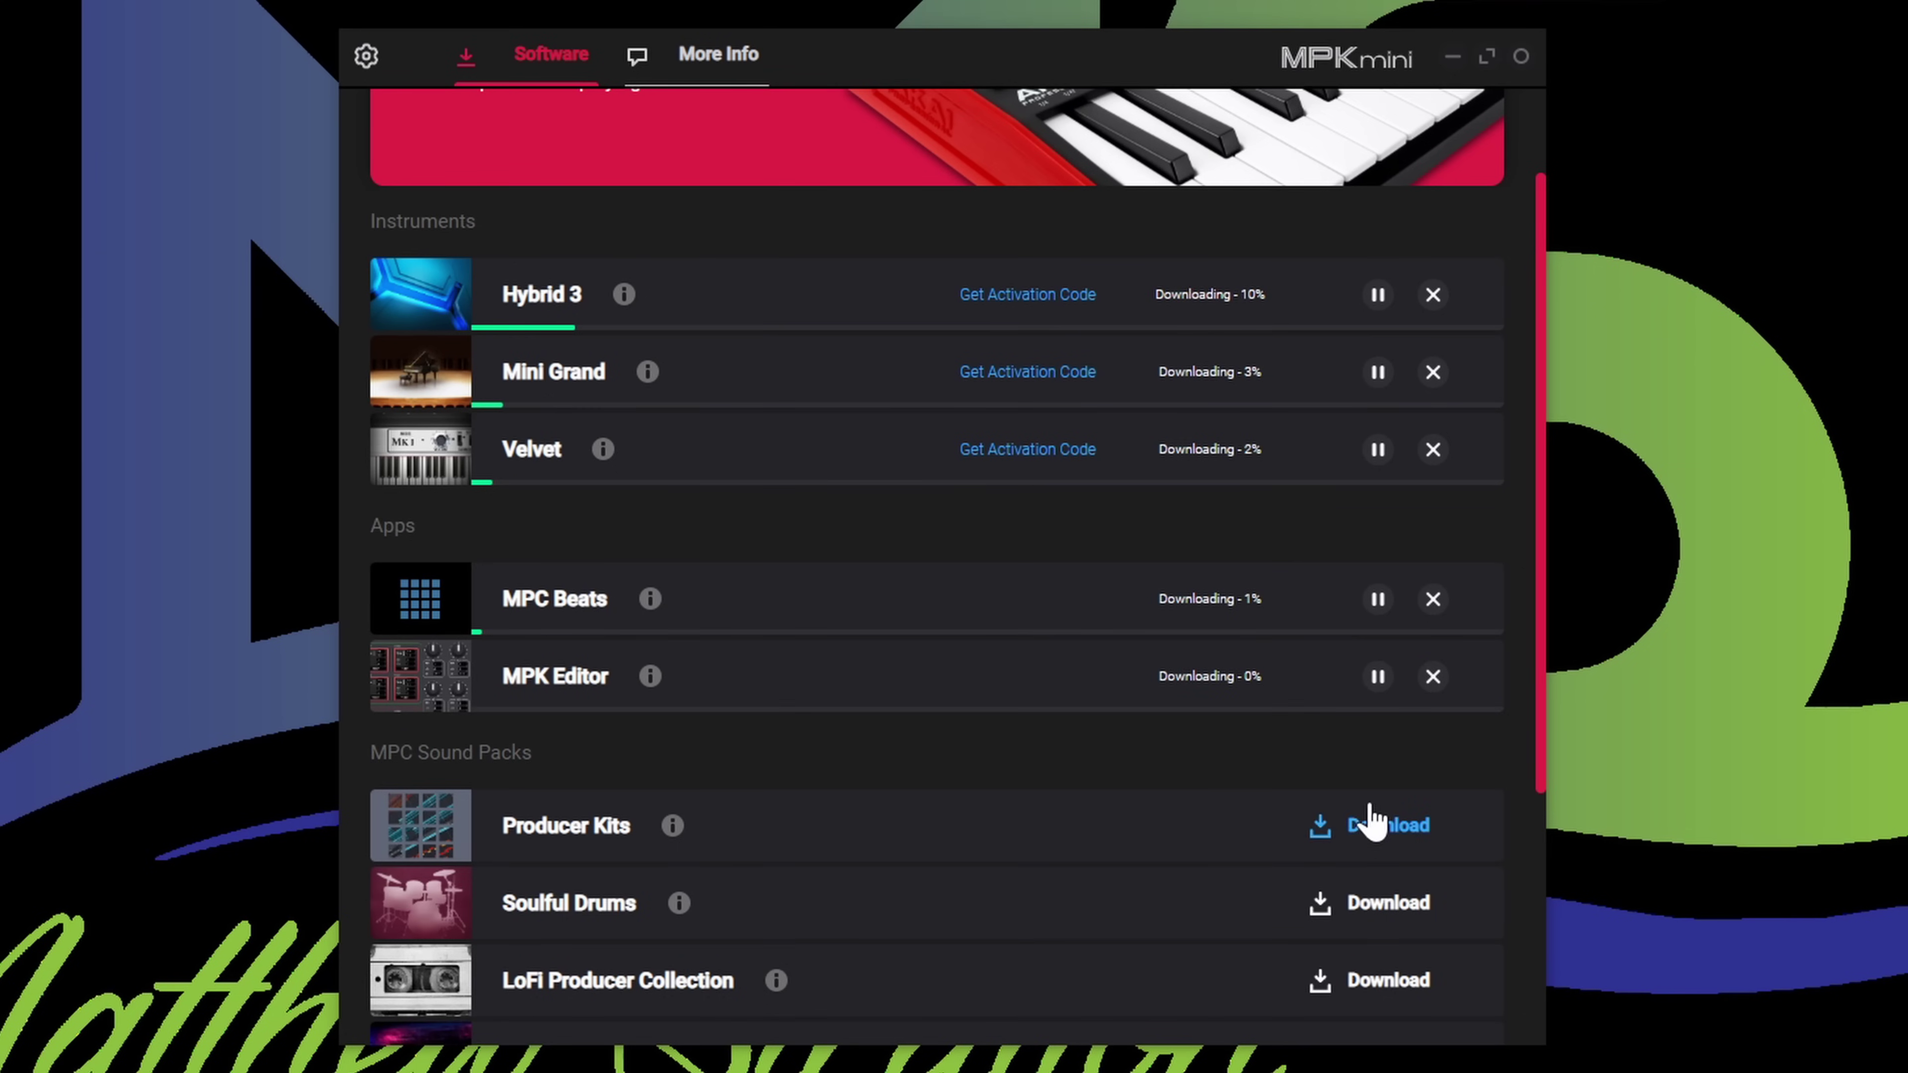
scroll(1372, 822, down, 4)
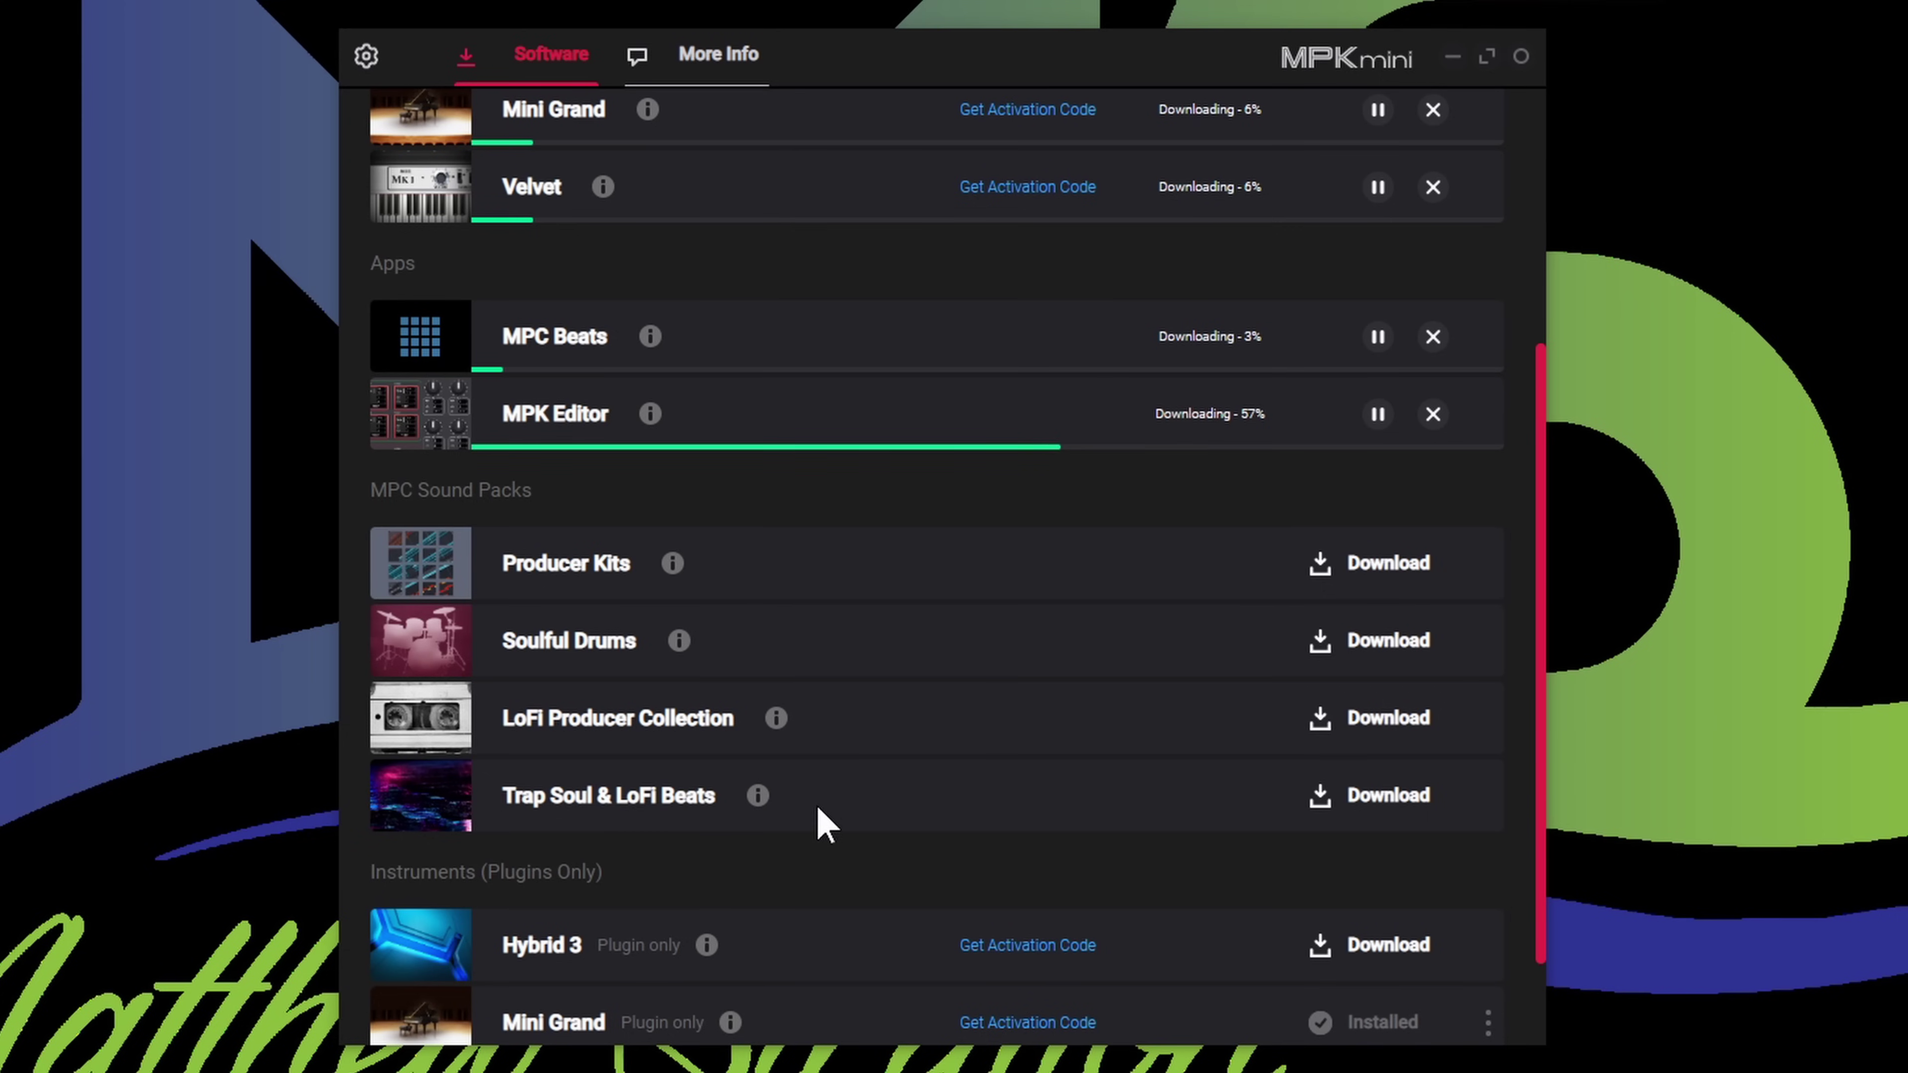
click(1400, 579)
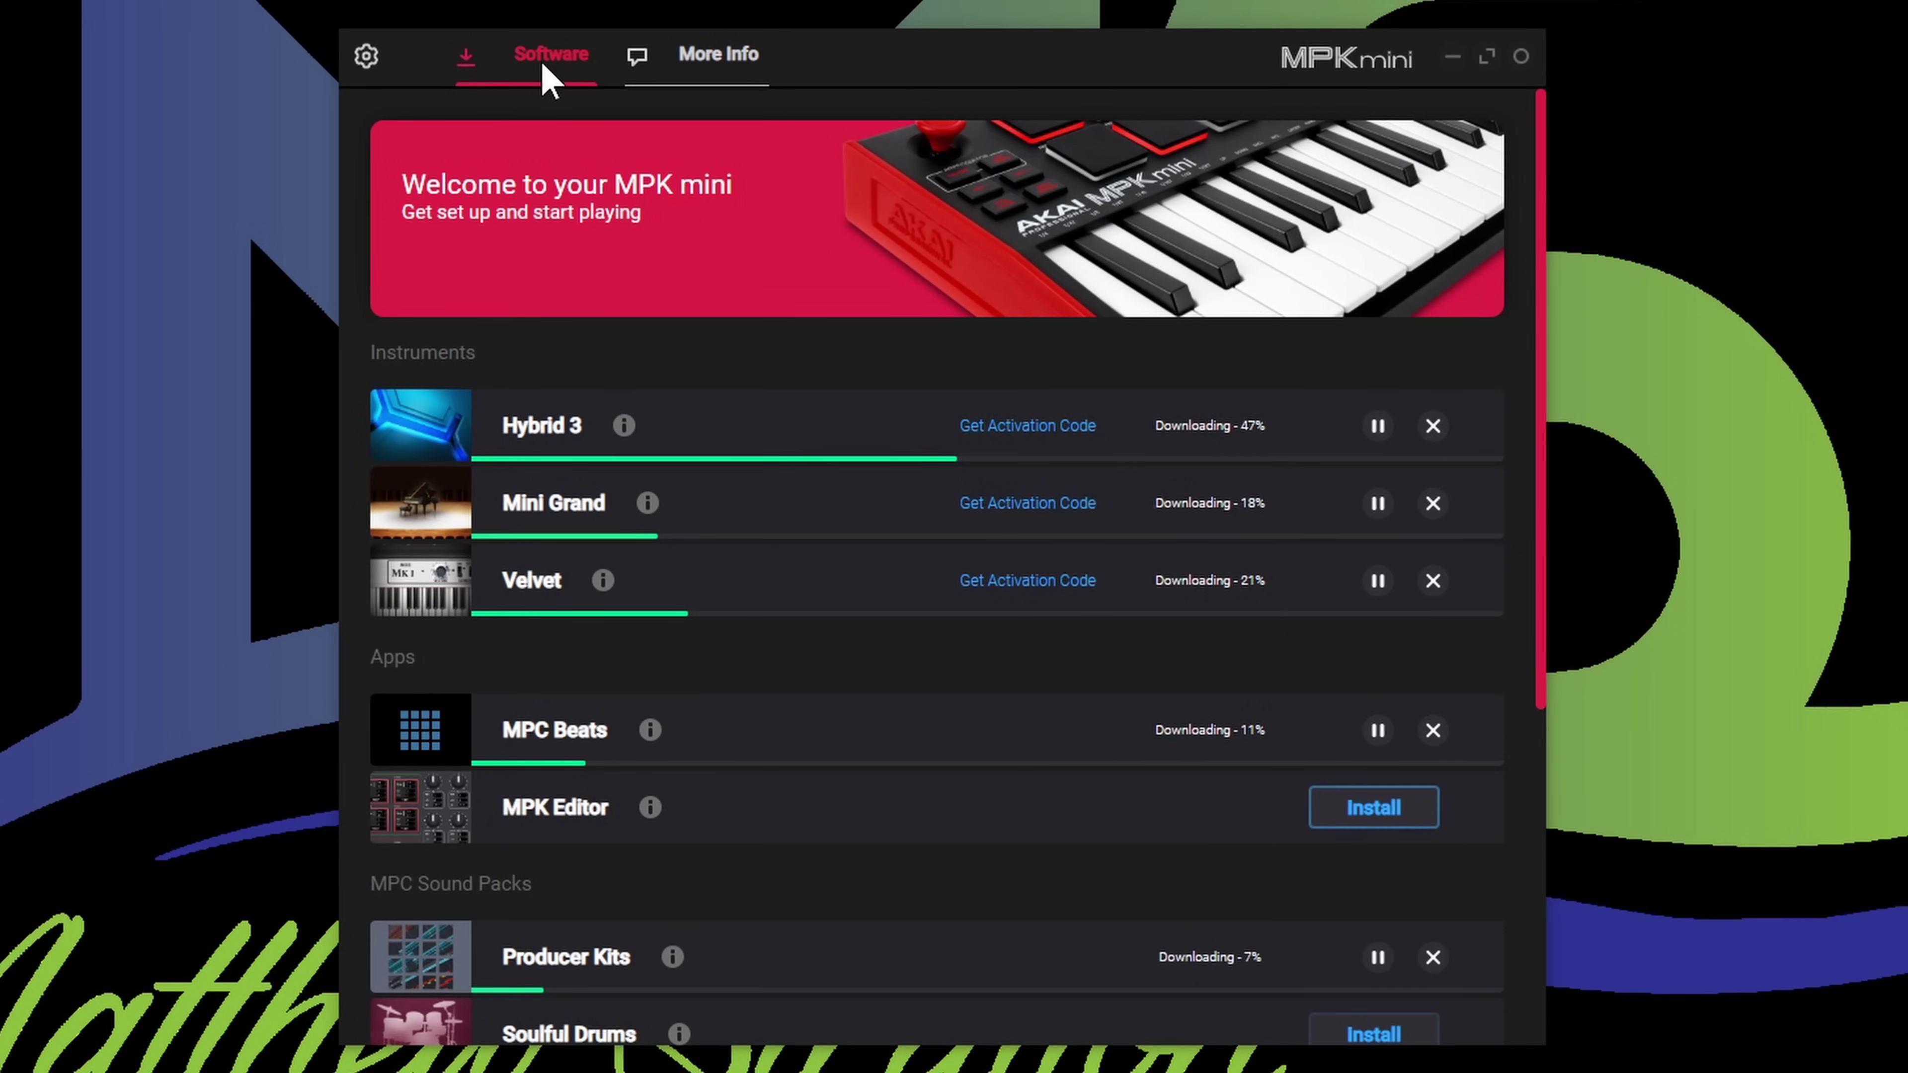
click(714, 66)
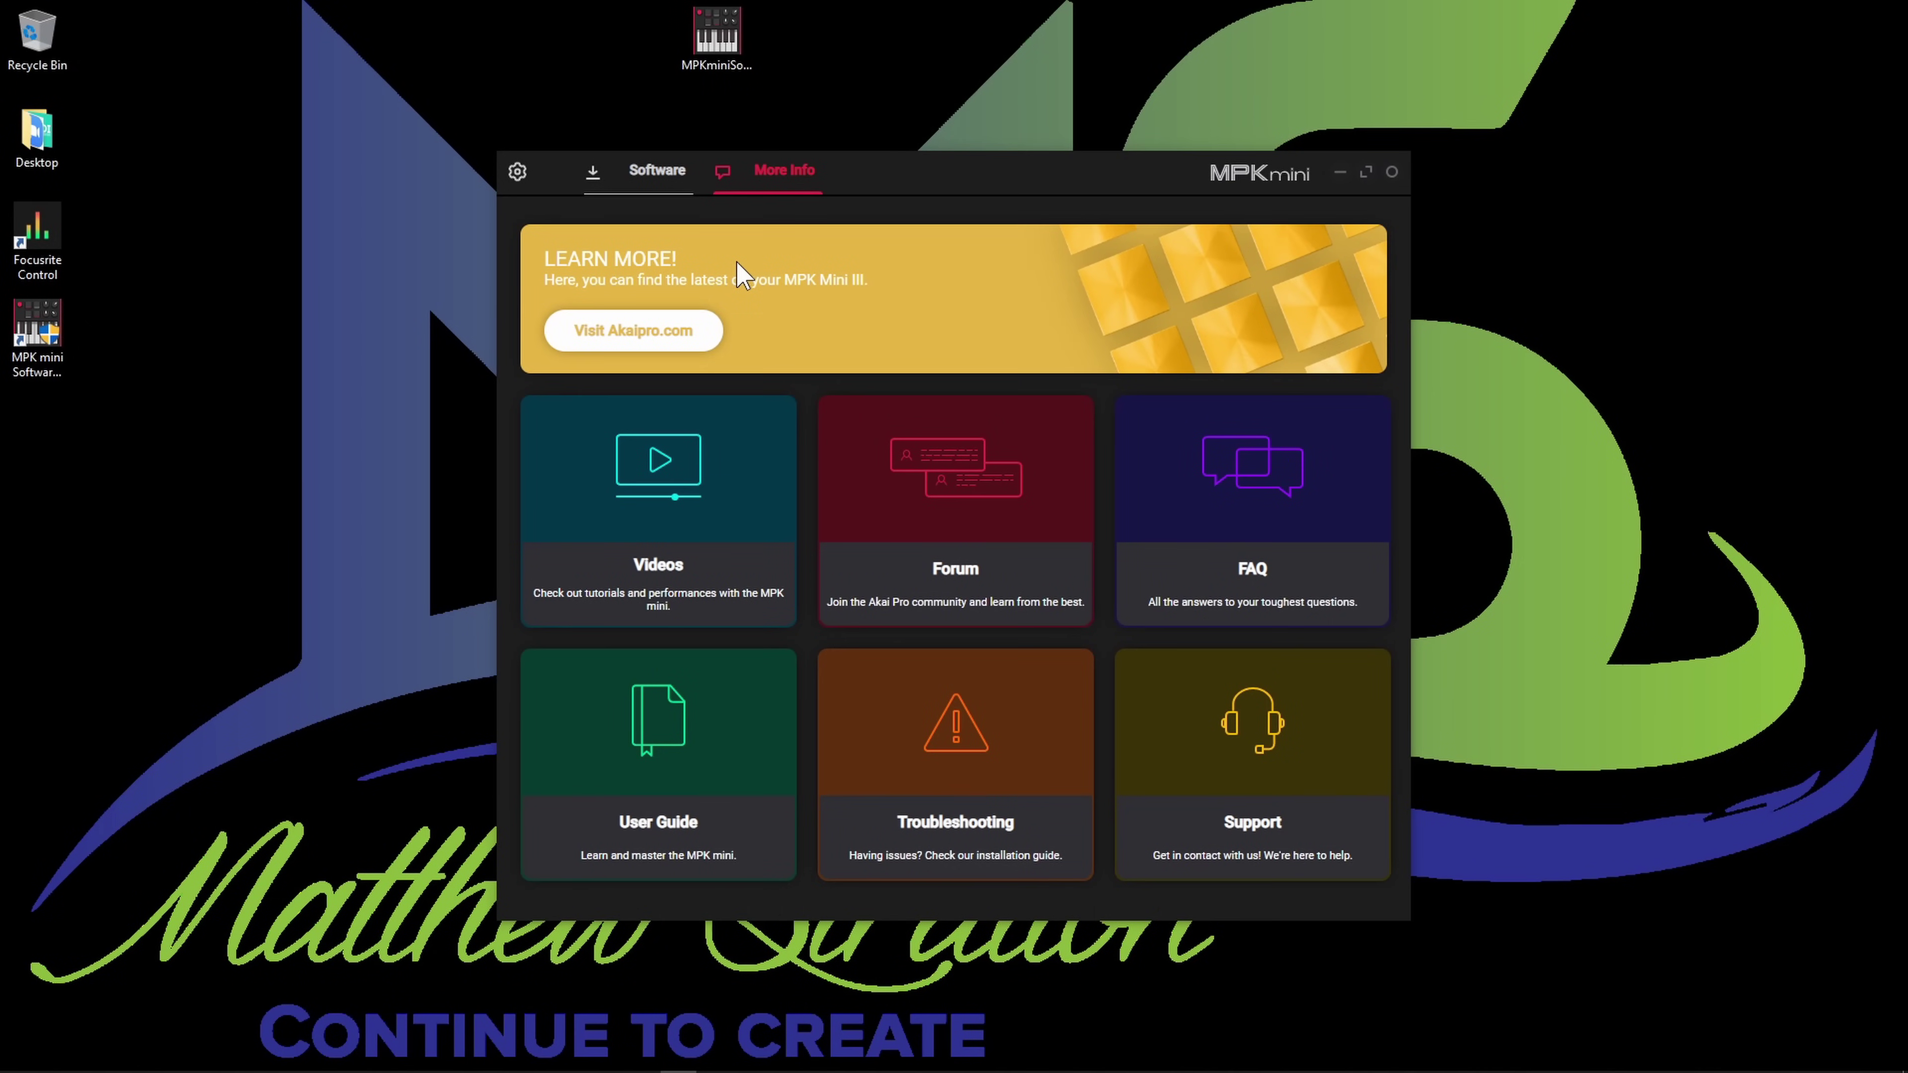
- Open the MPK mini tutorial videos, the Akai community forum and the FAQ article
click(721, 485)
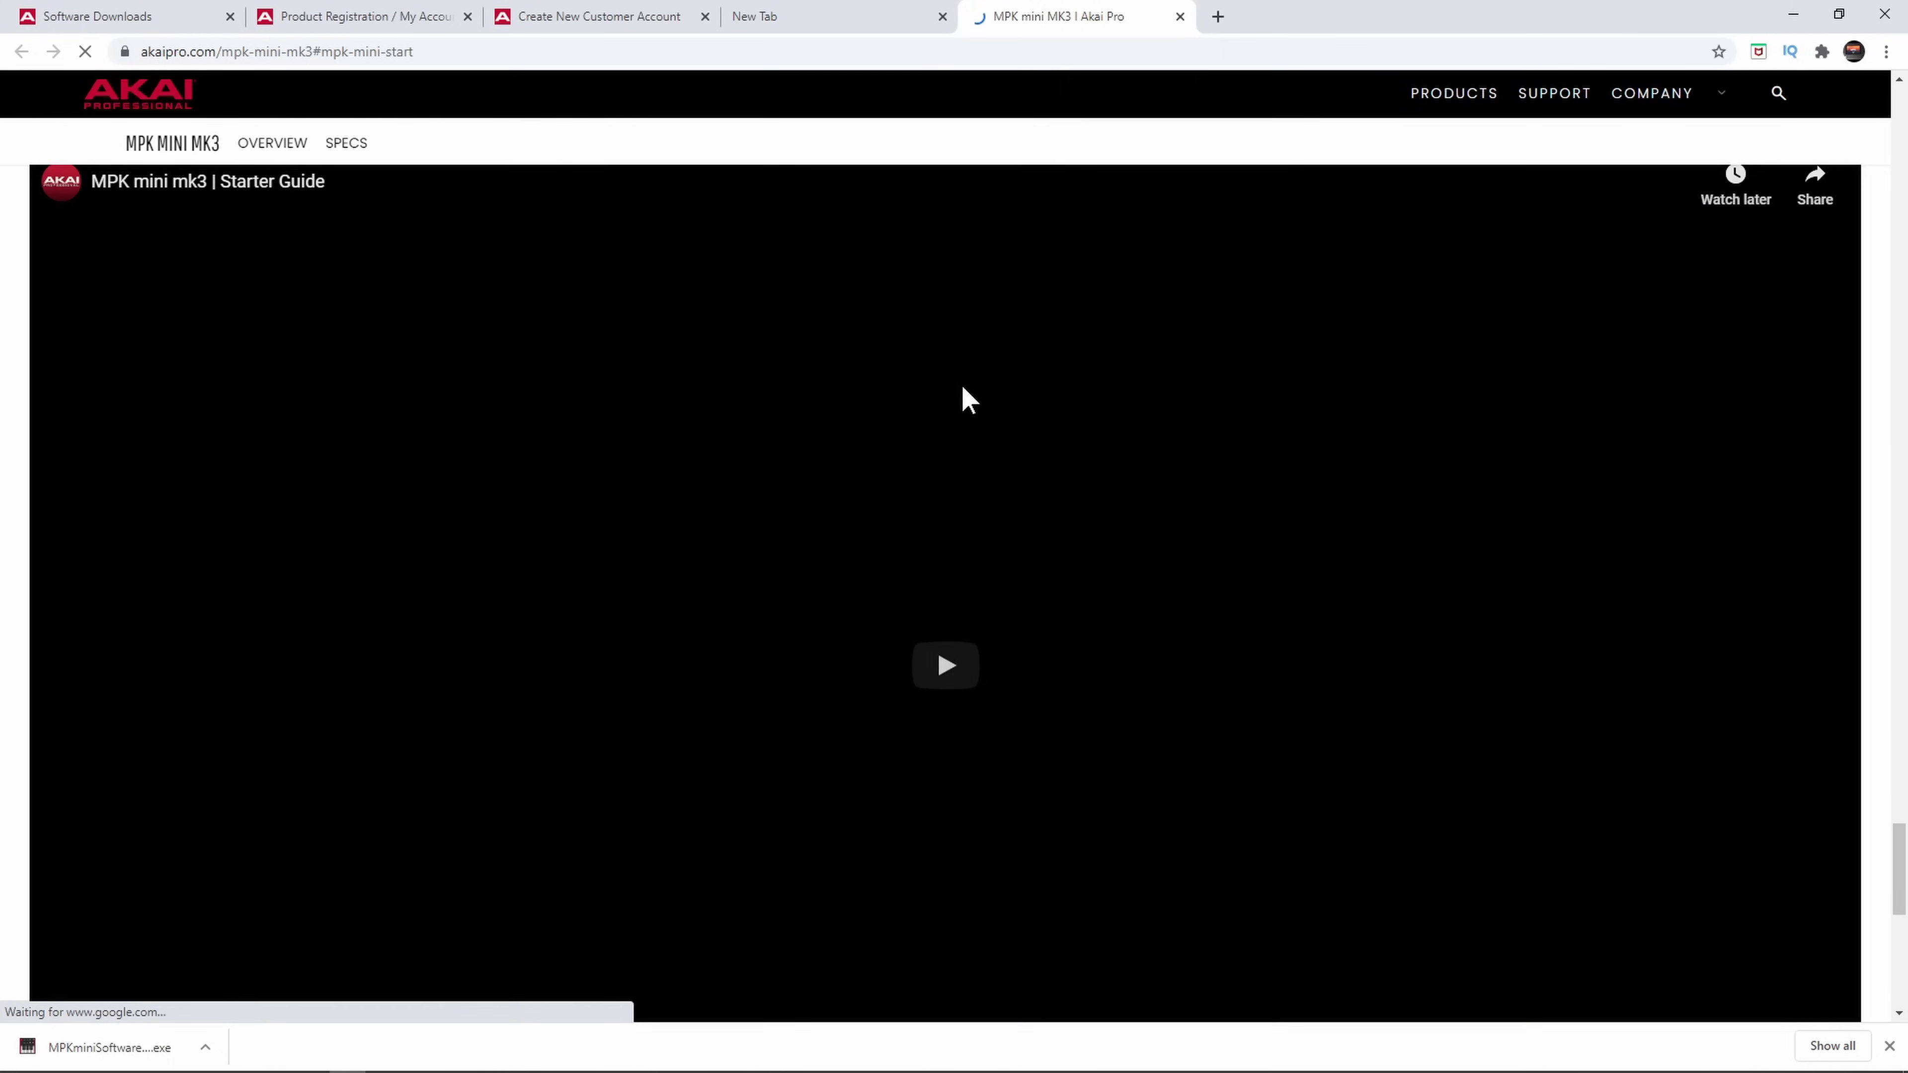
click(1780, 6)
click(992, 578)
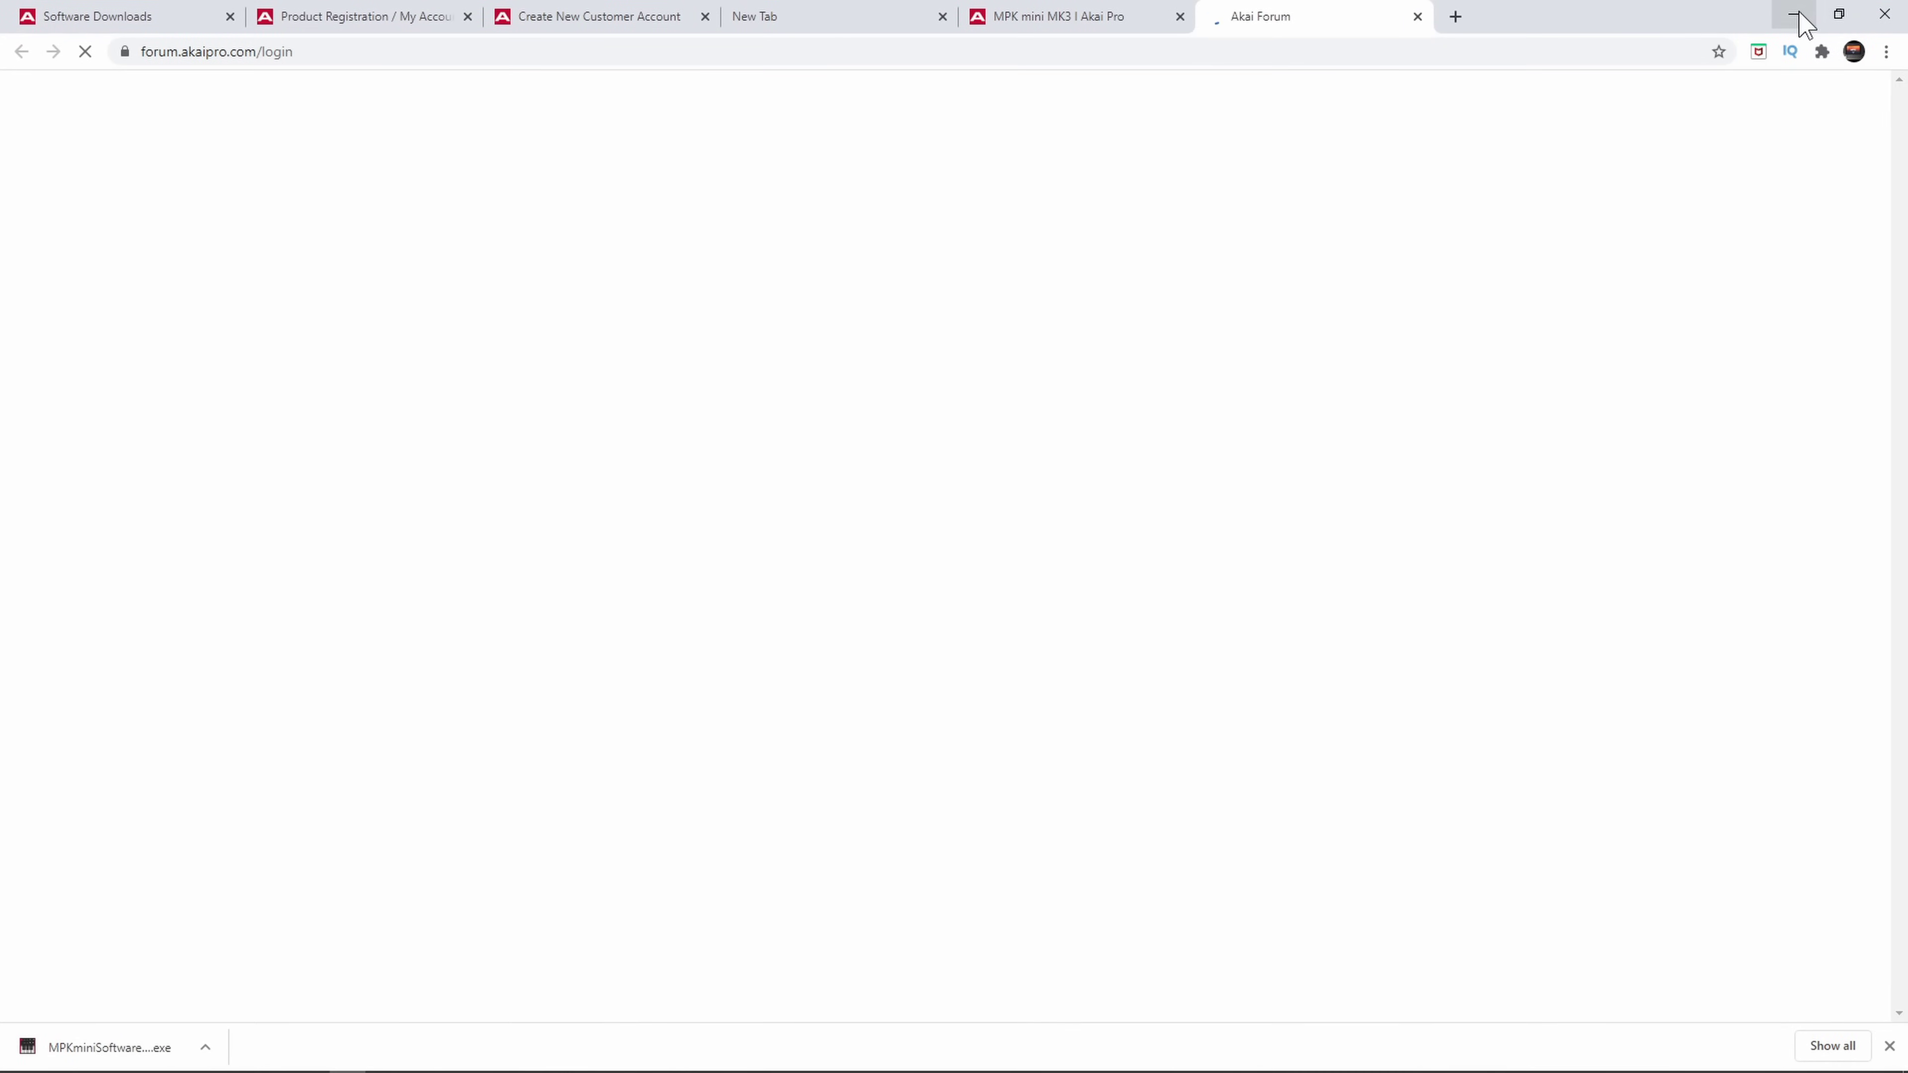
click(1795, 13)
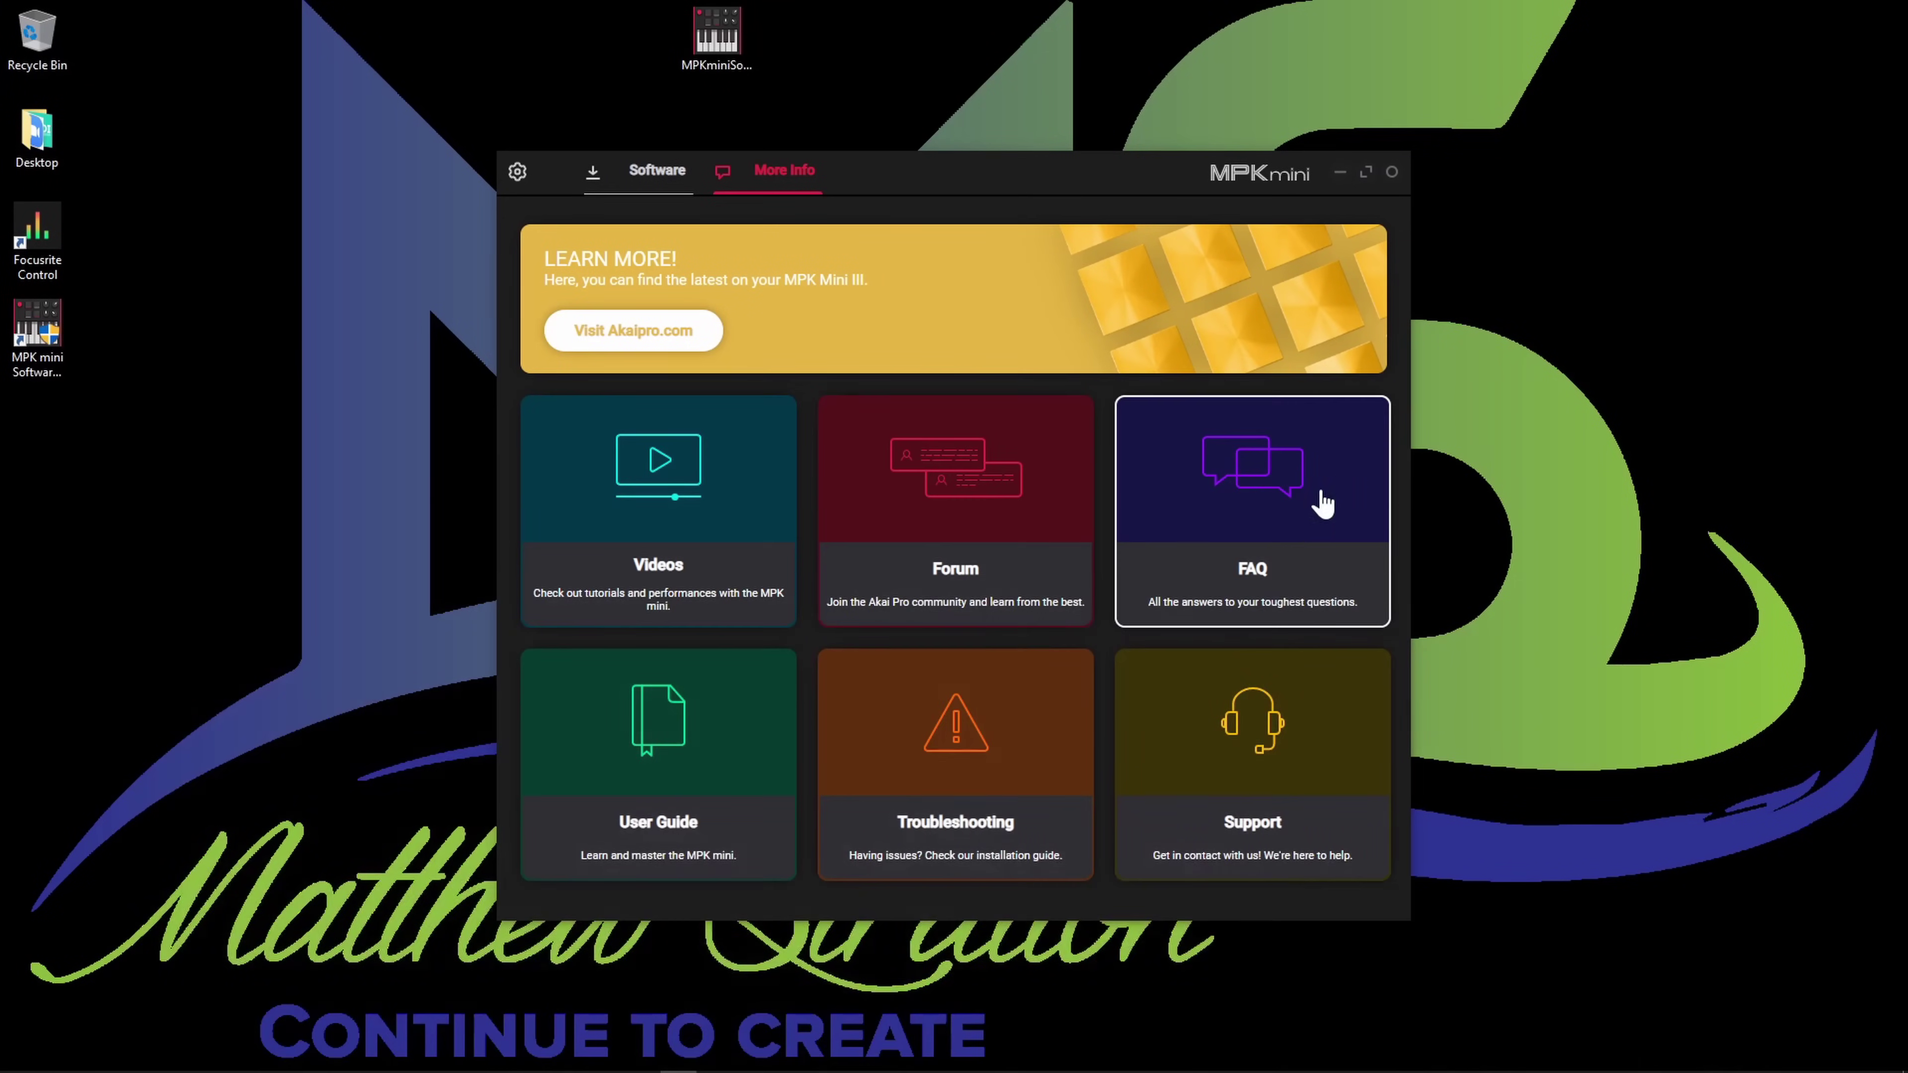
click(1302, 526)
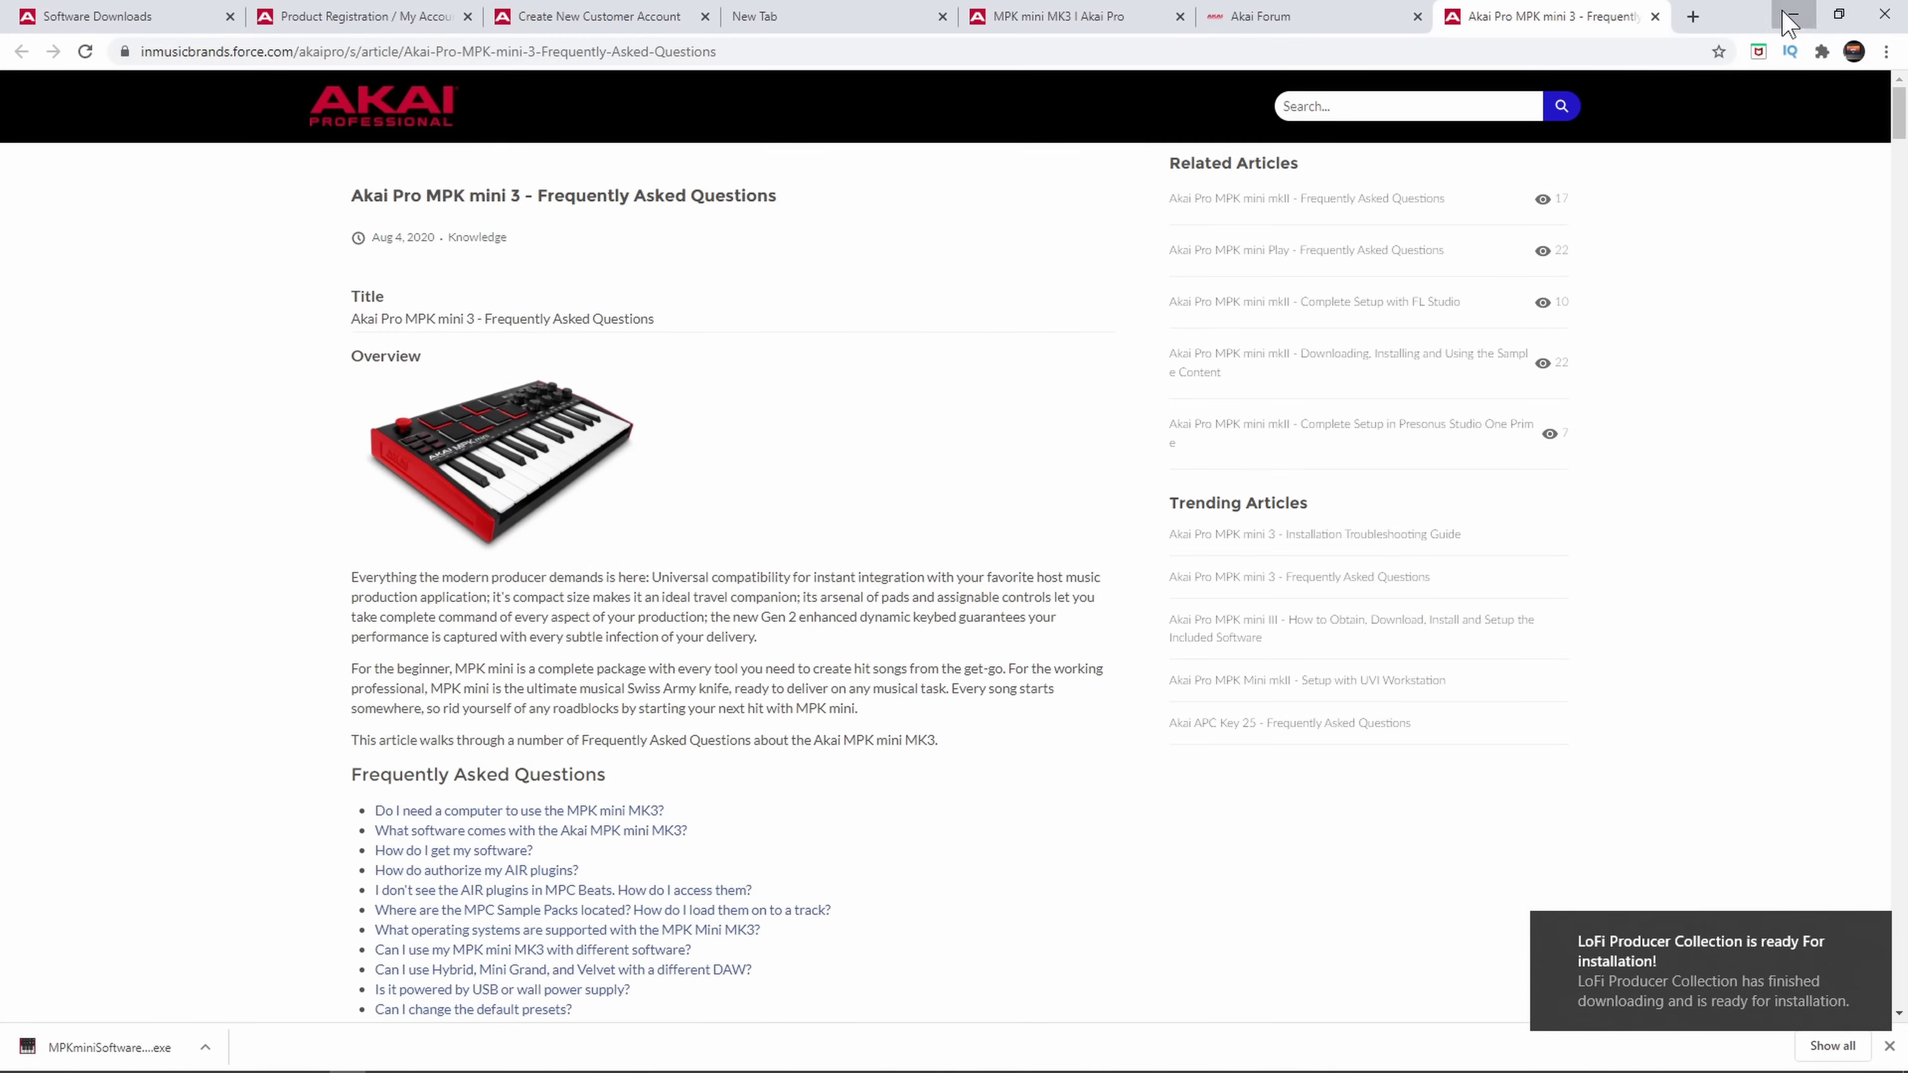
click(1789, 16)
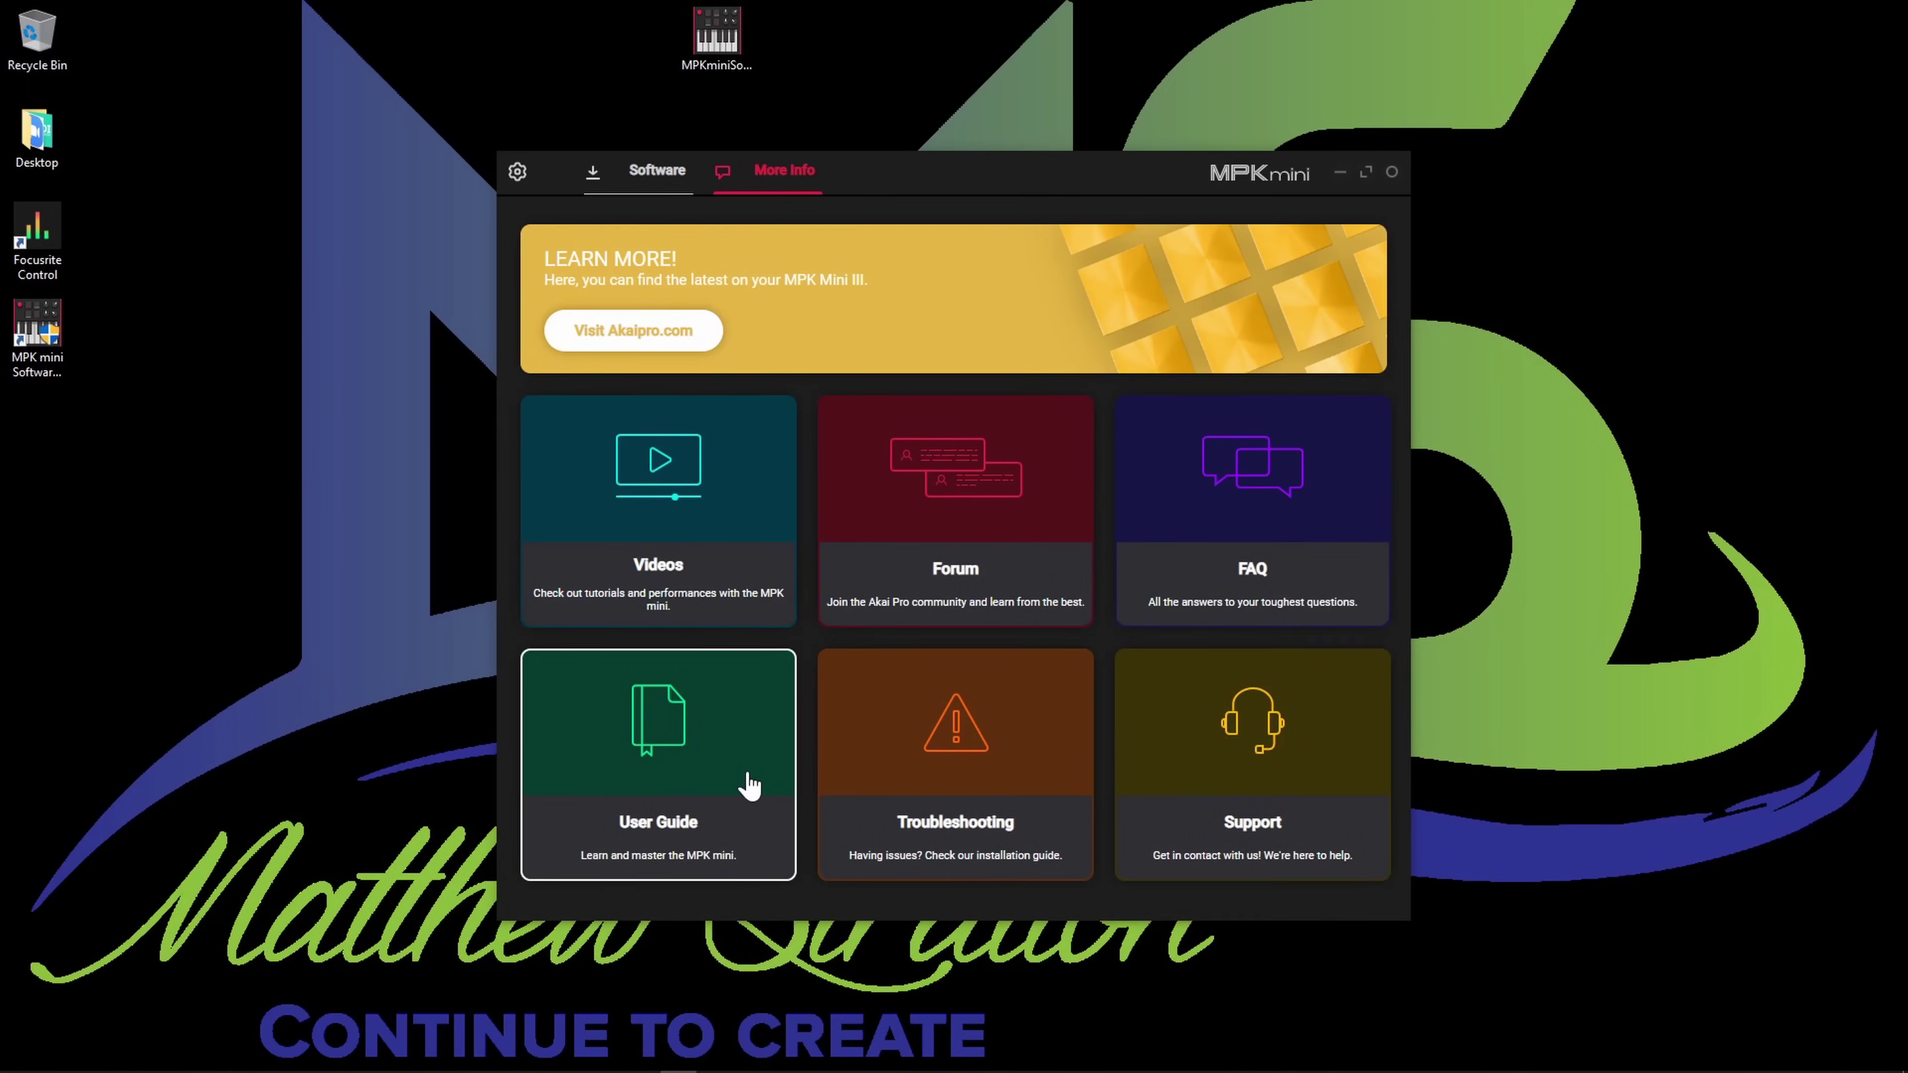
- Open the MPK mini Quickstart Guide PDF, the troubleshooting installation guide and the Akai support page
click(749, 786)
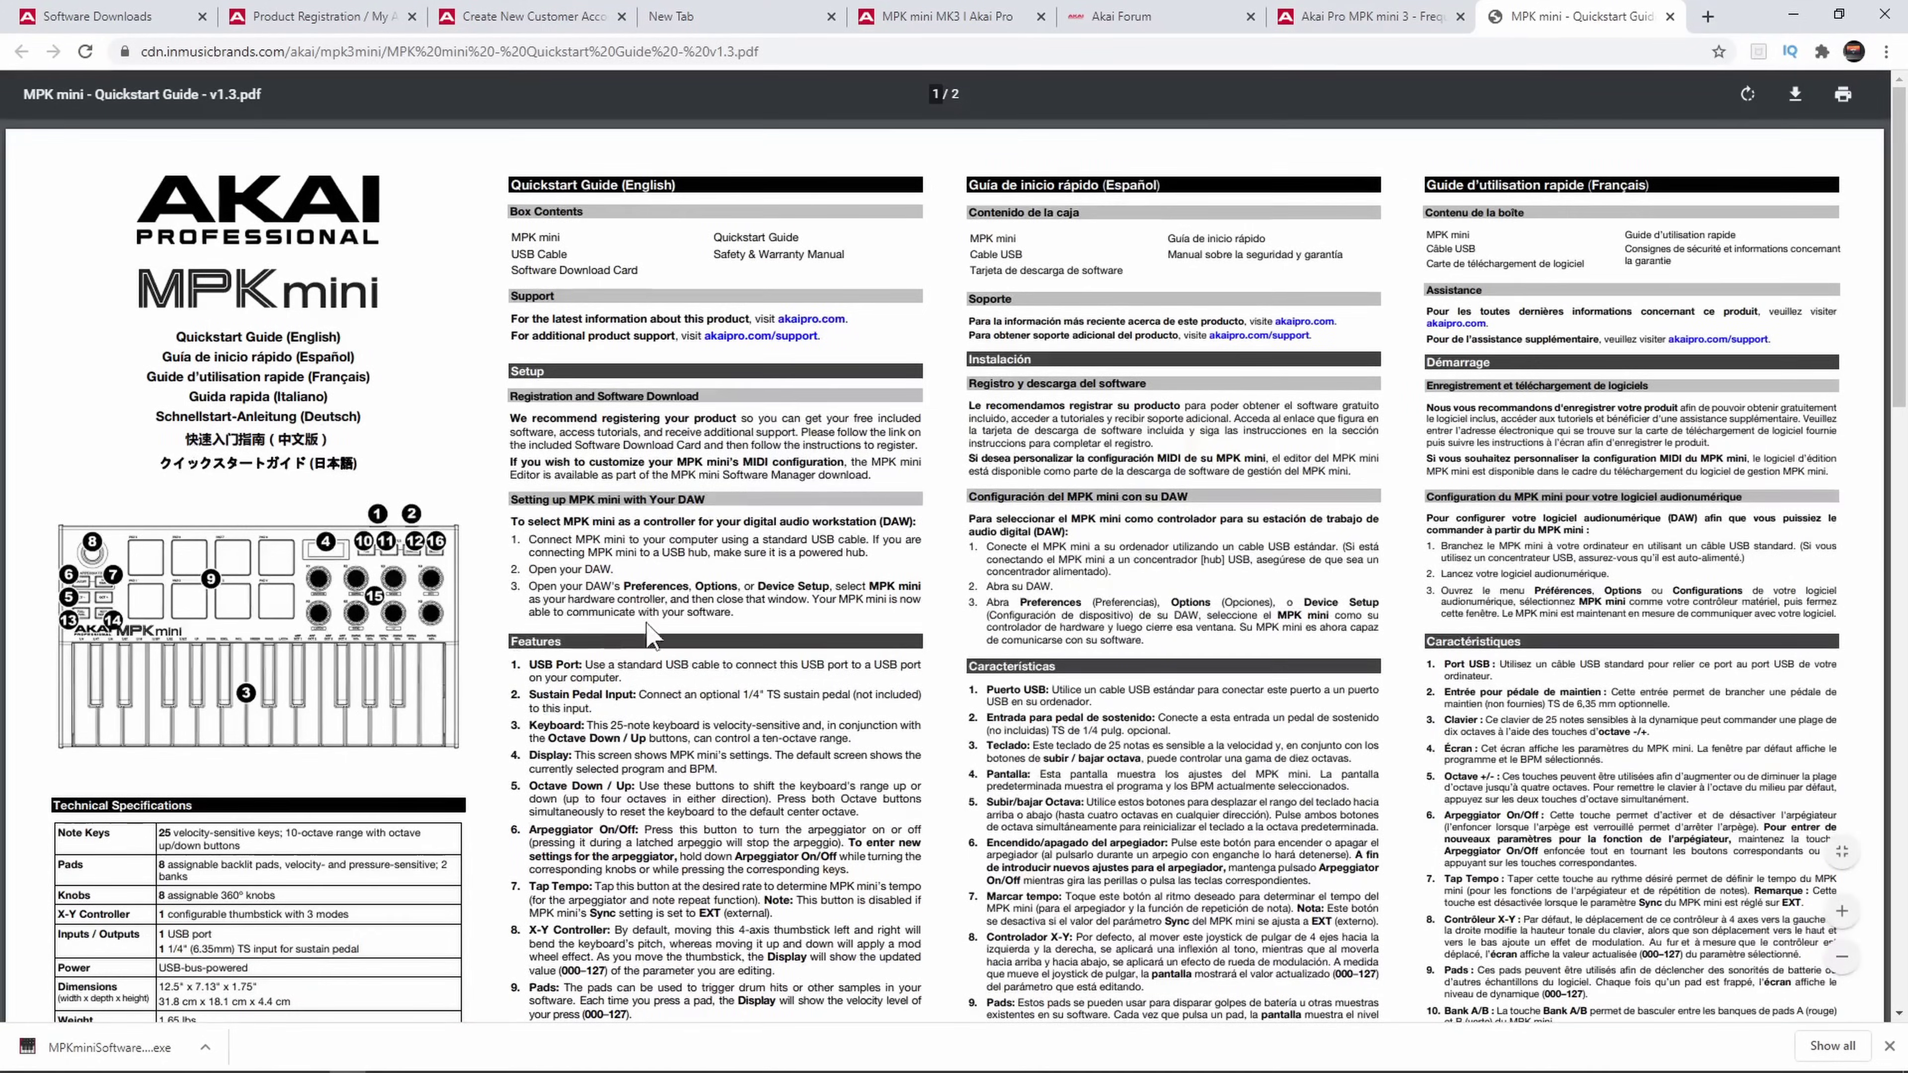
click(1793, 15)
click(992, 761)
click(1793, 15)
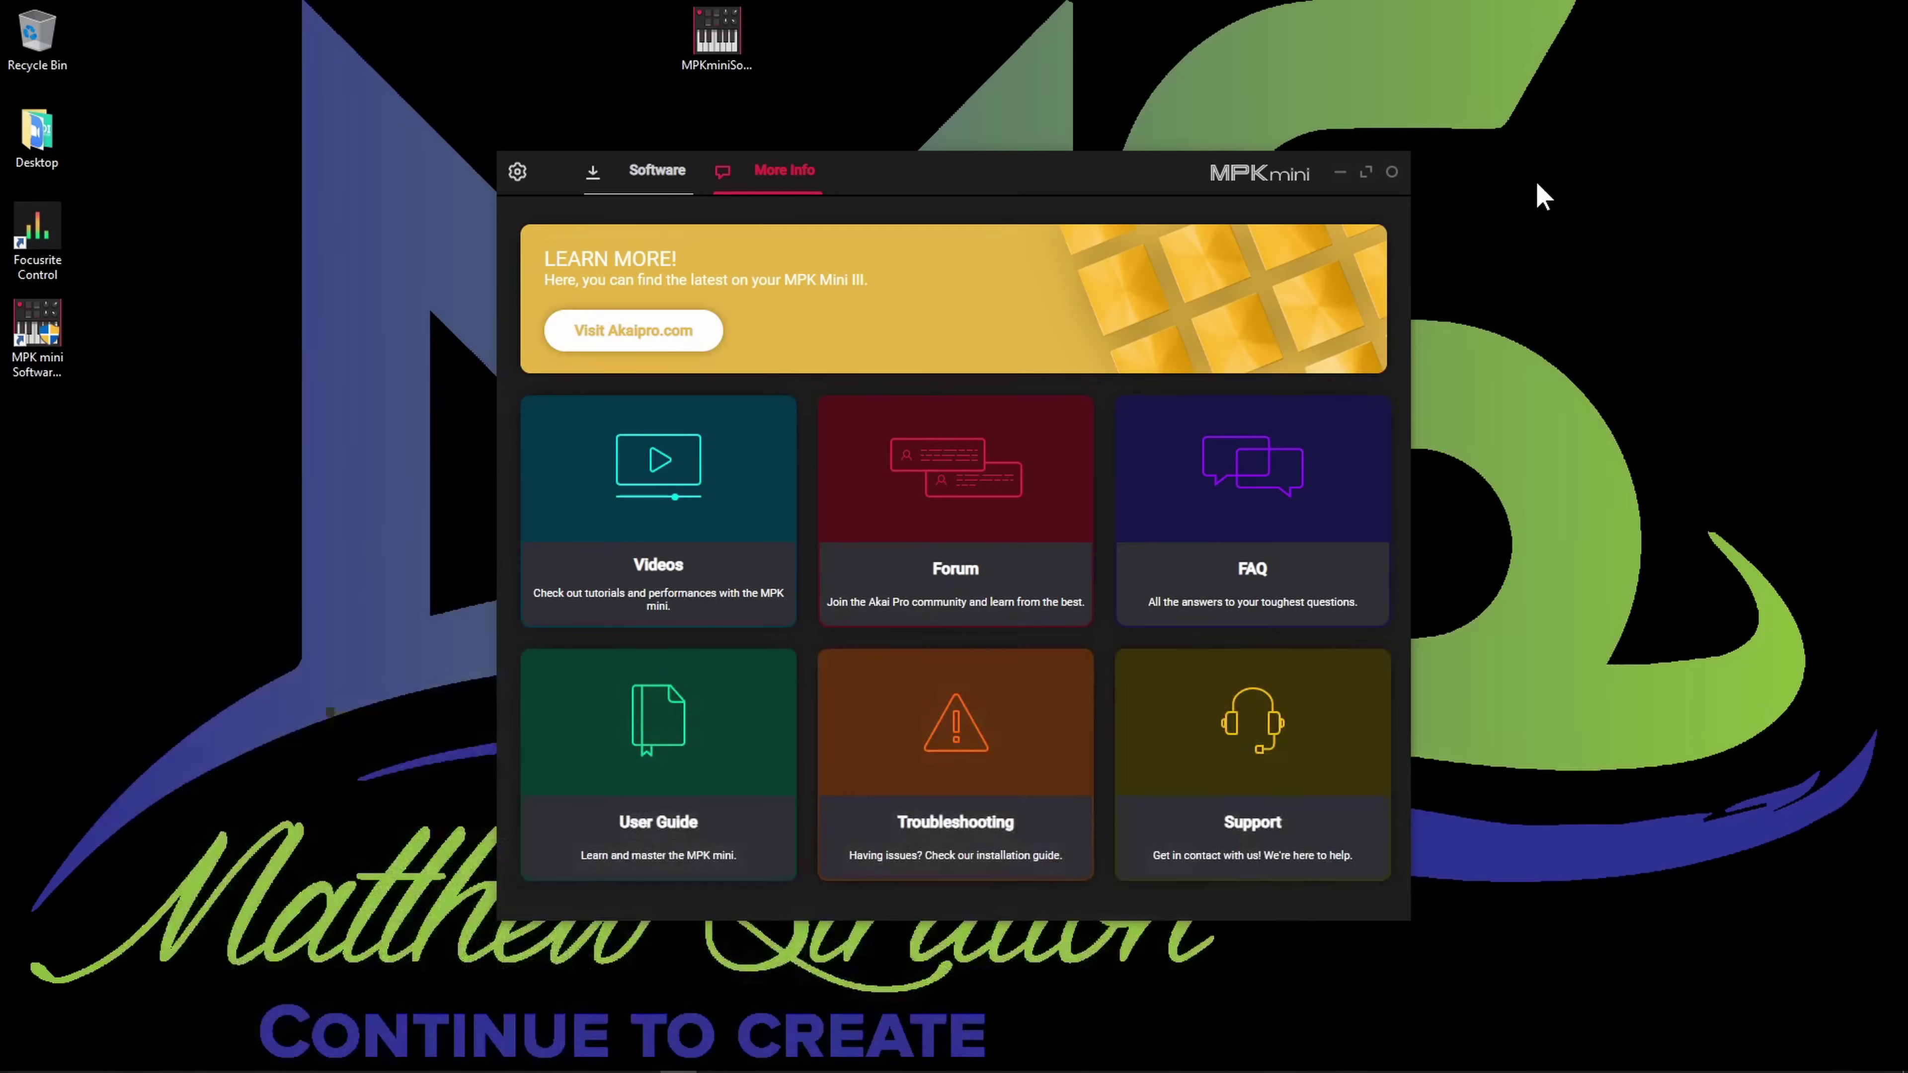
click(1289, 752)
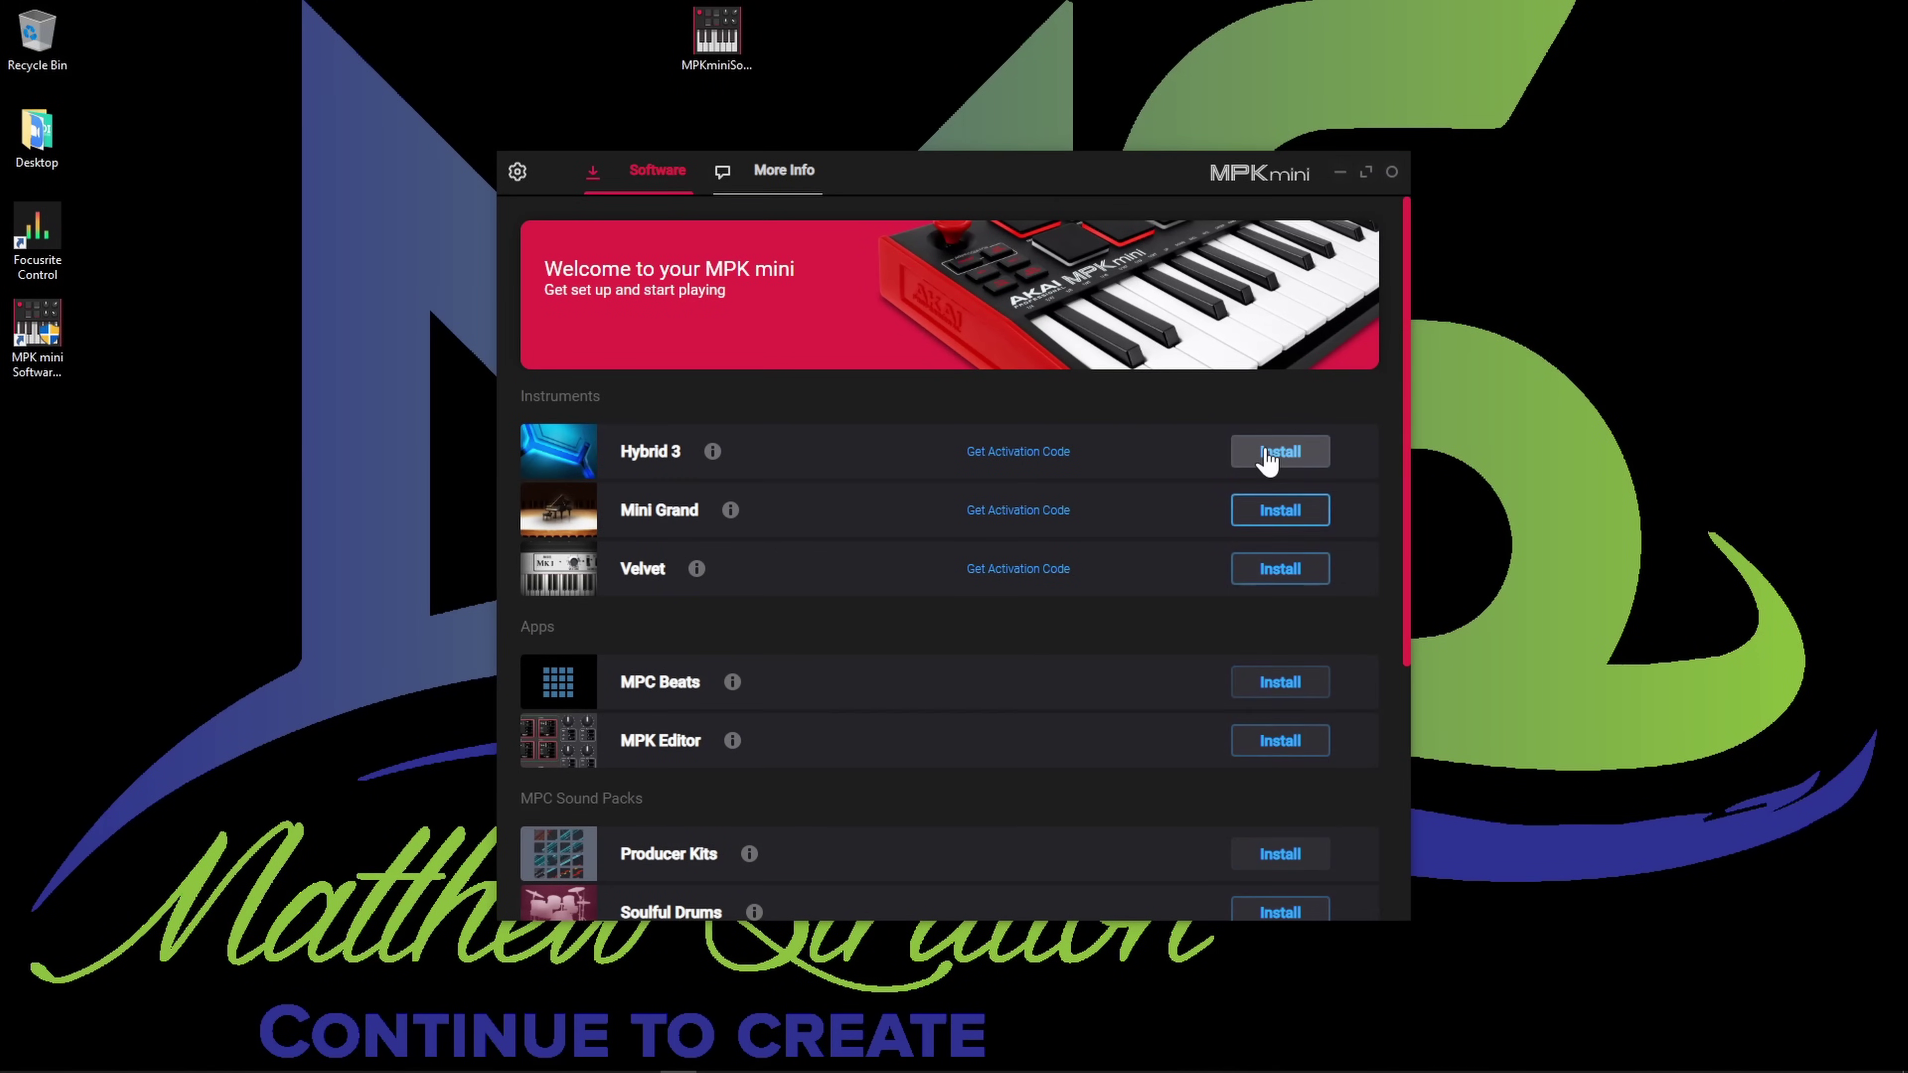
- Run the Hybrid 3 setup wizard to completion, keeping the desktop shortcut
click(1277, 451)
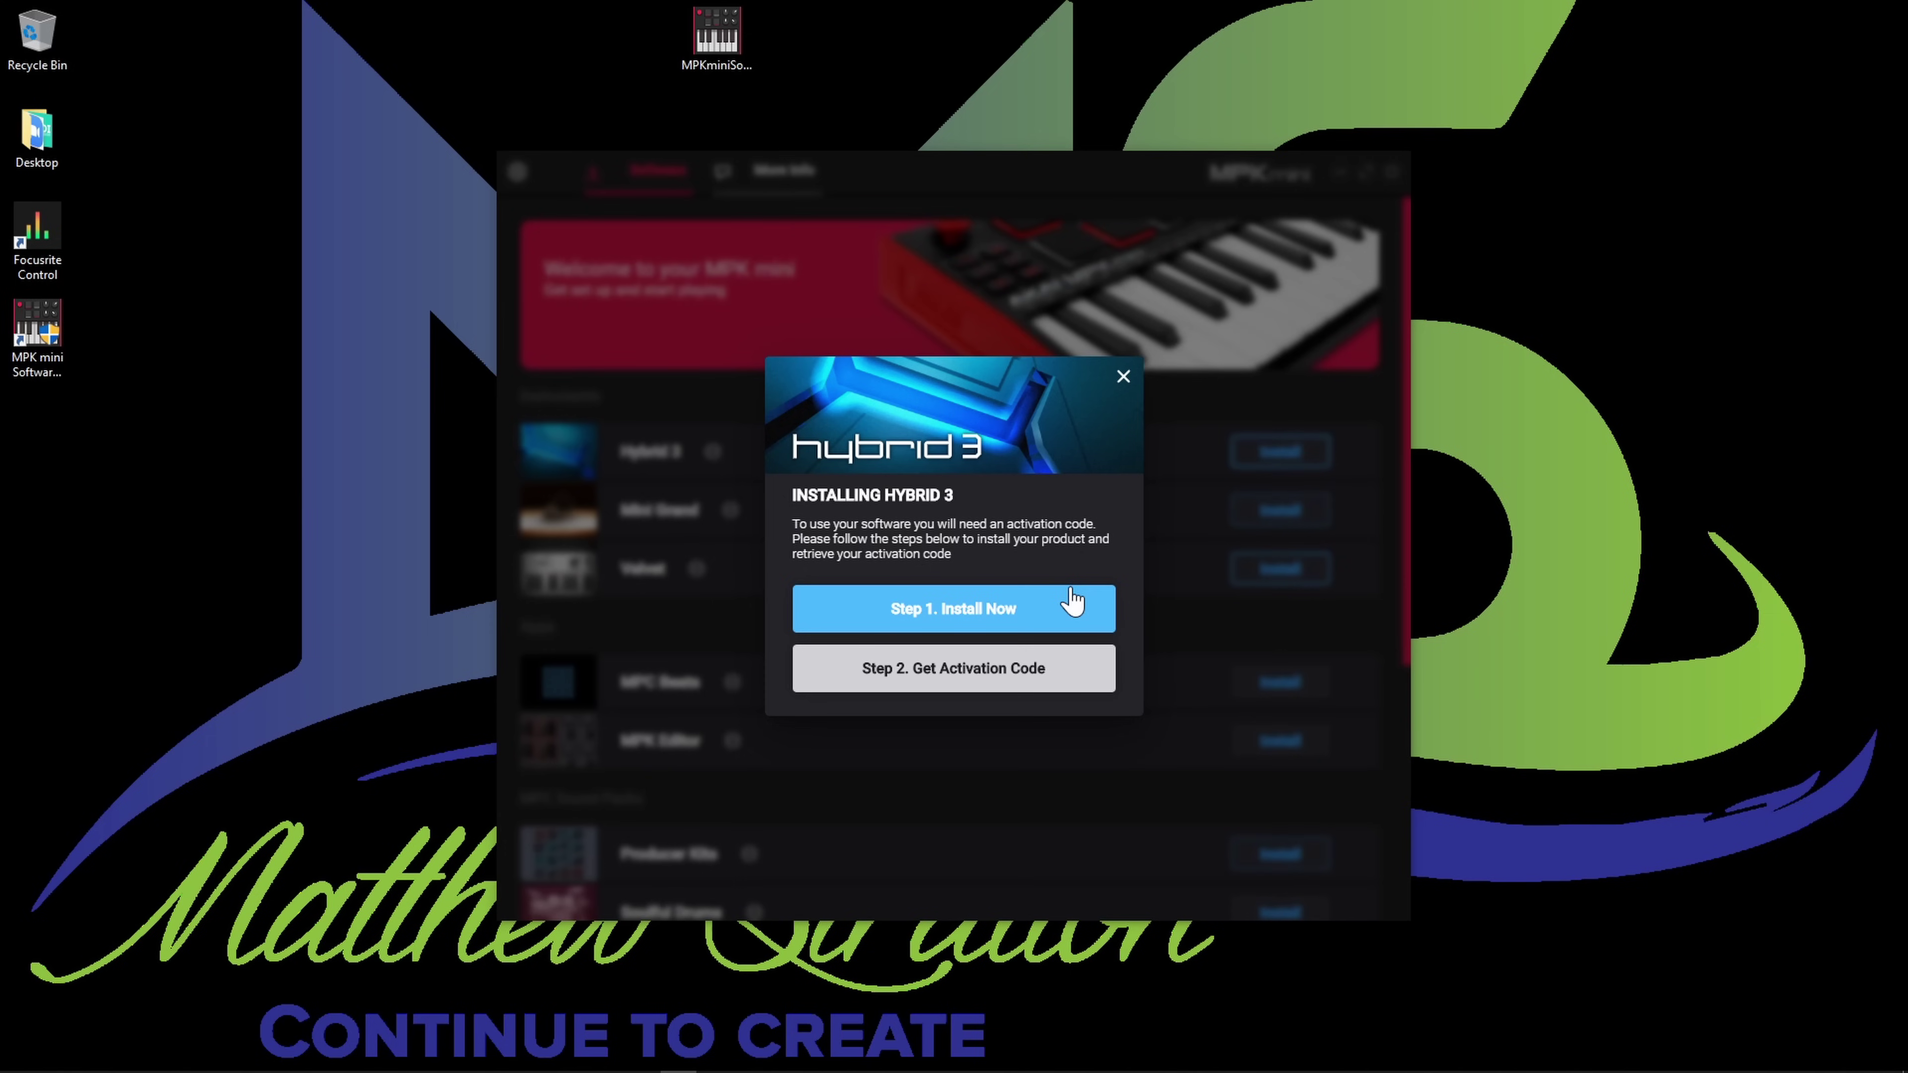
click(1073, 606)
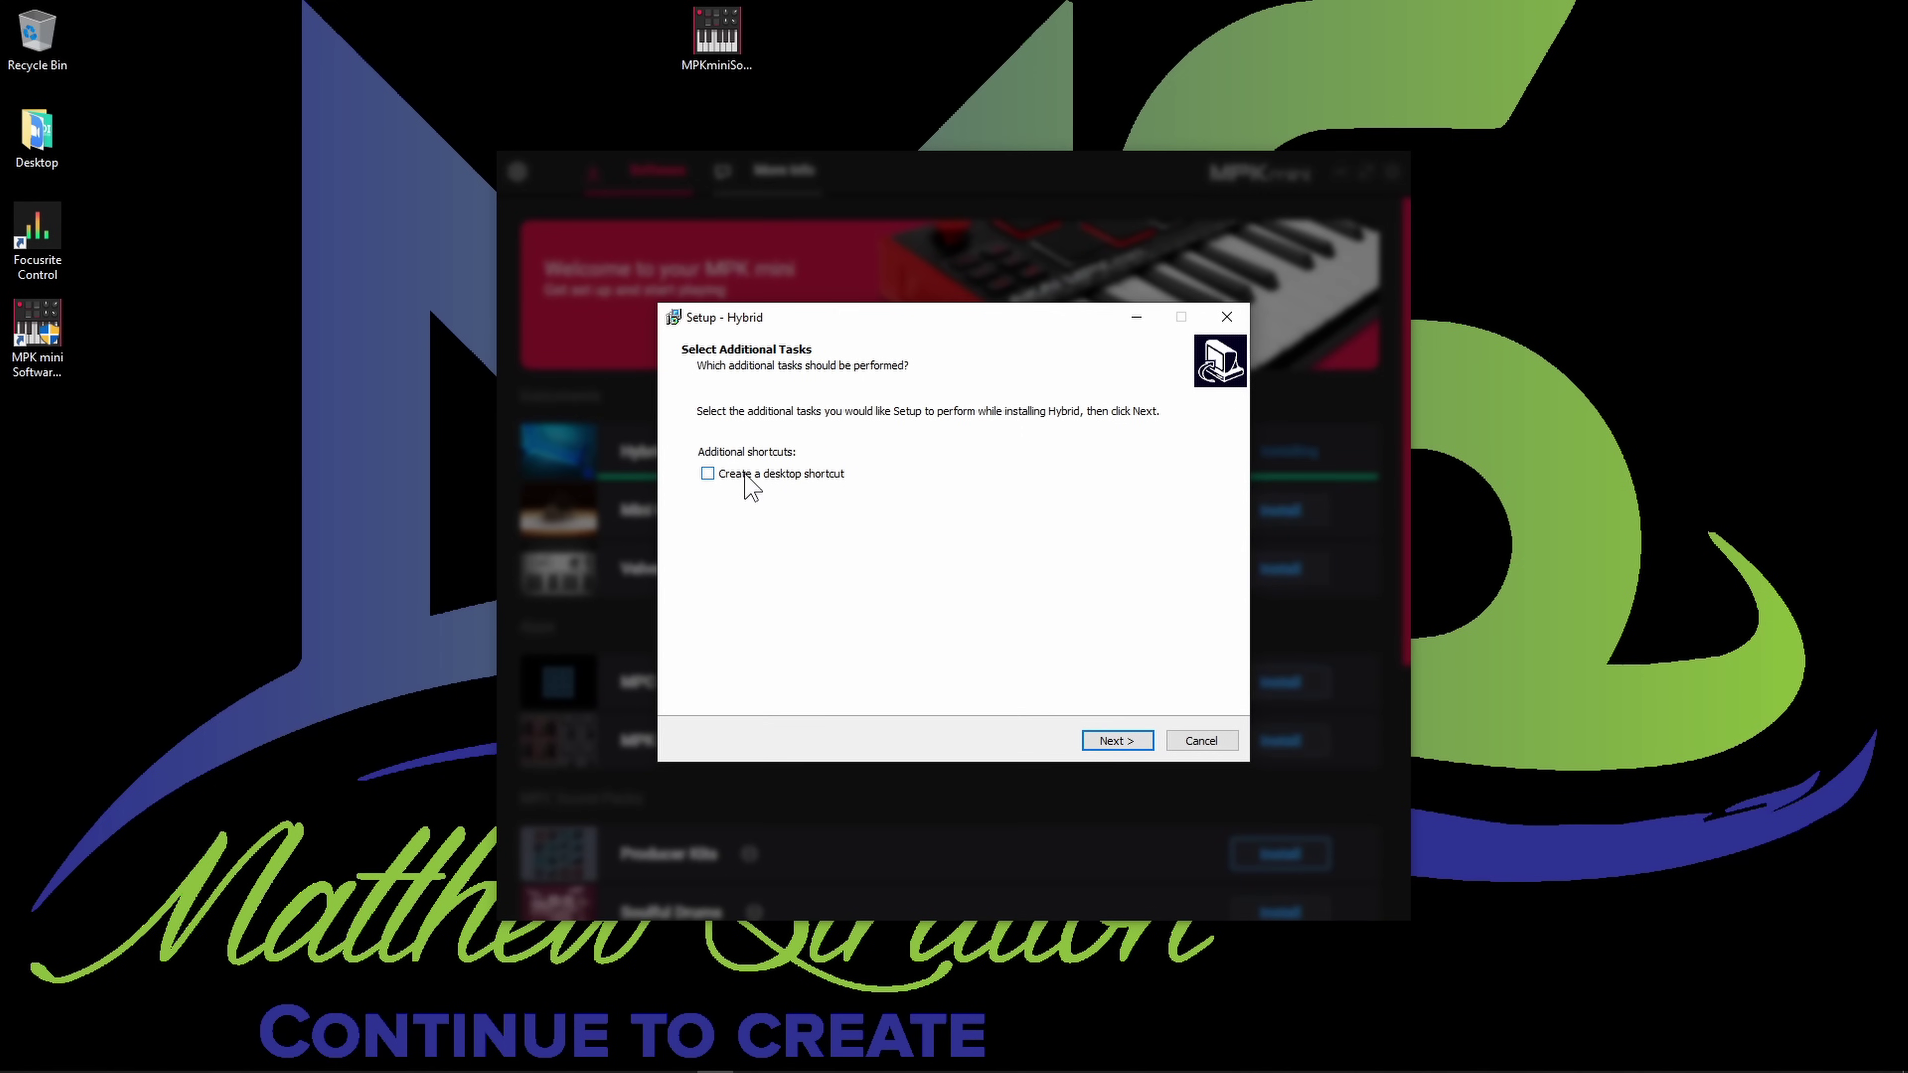
click(1097, 742)
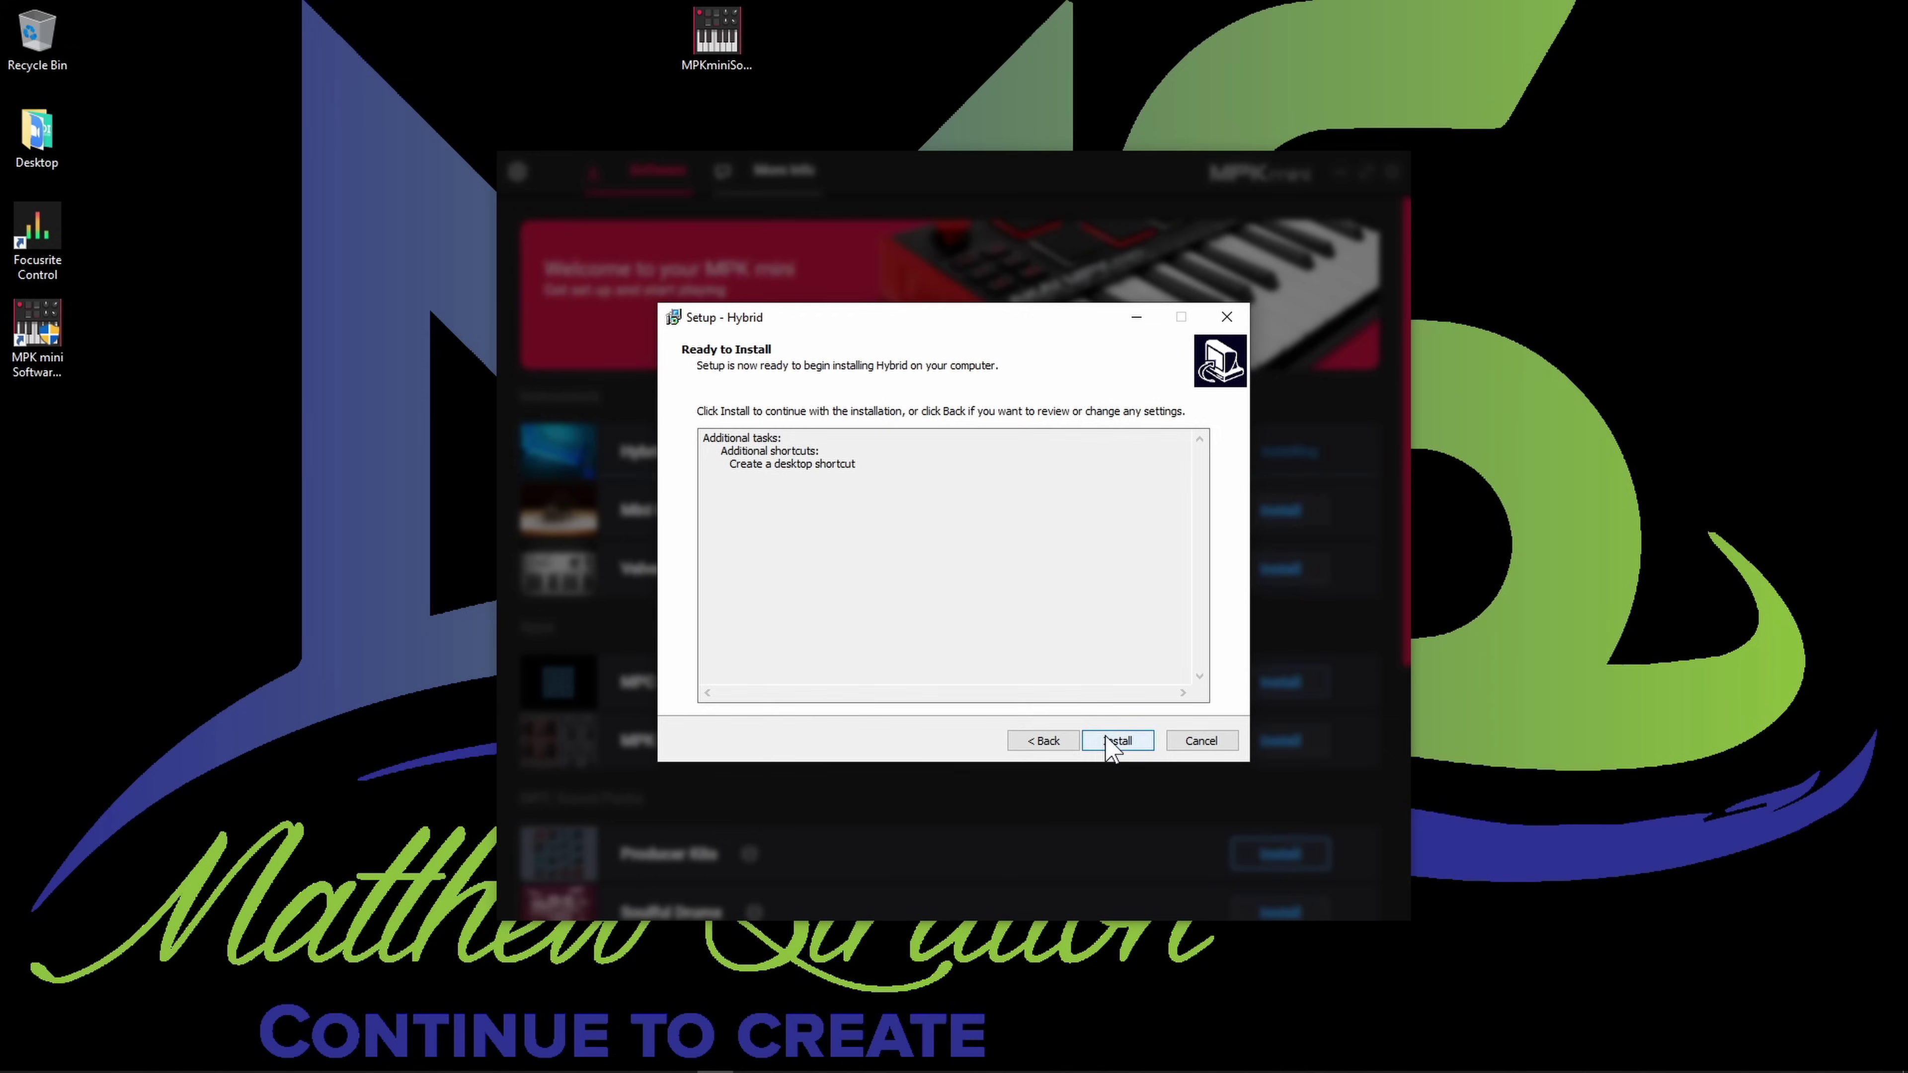
click(1112, 744)
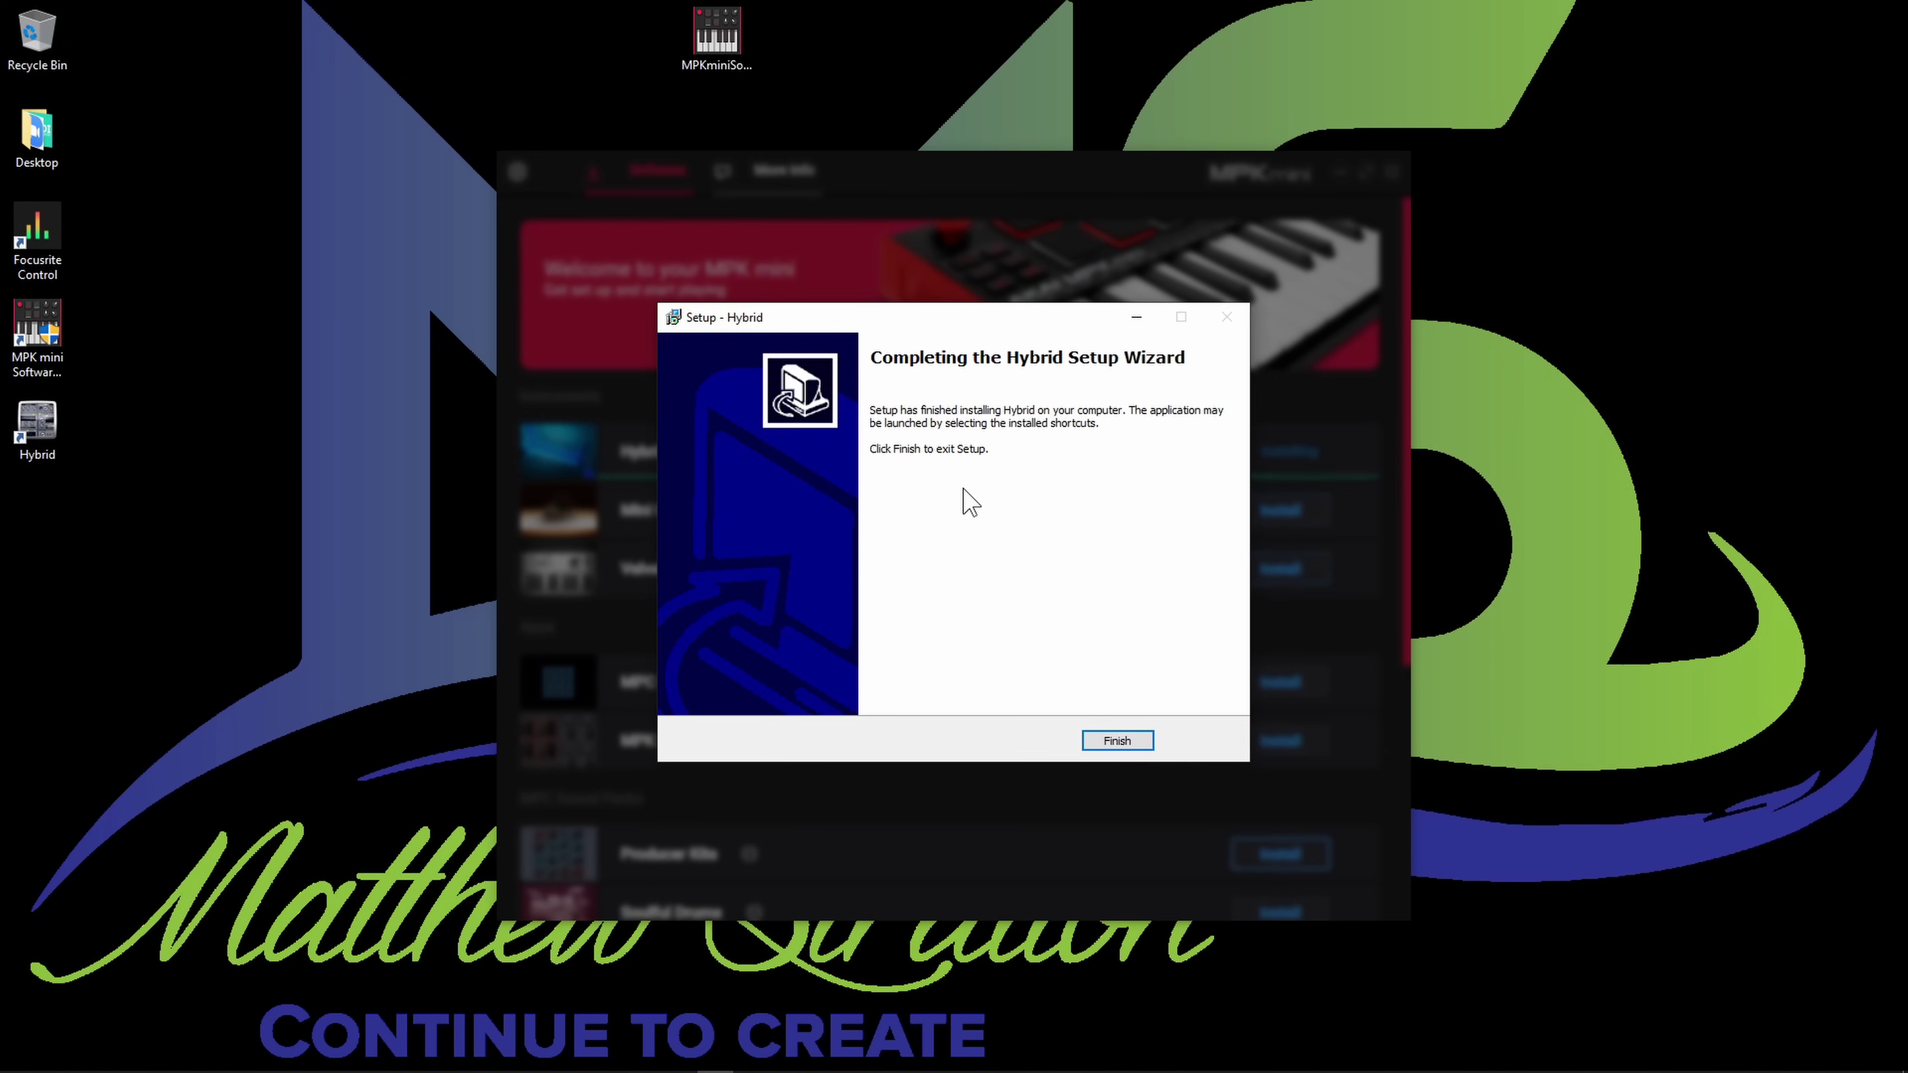
click(1135, 742)
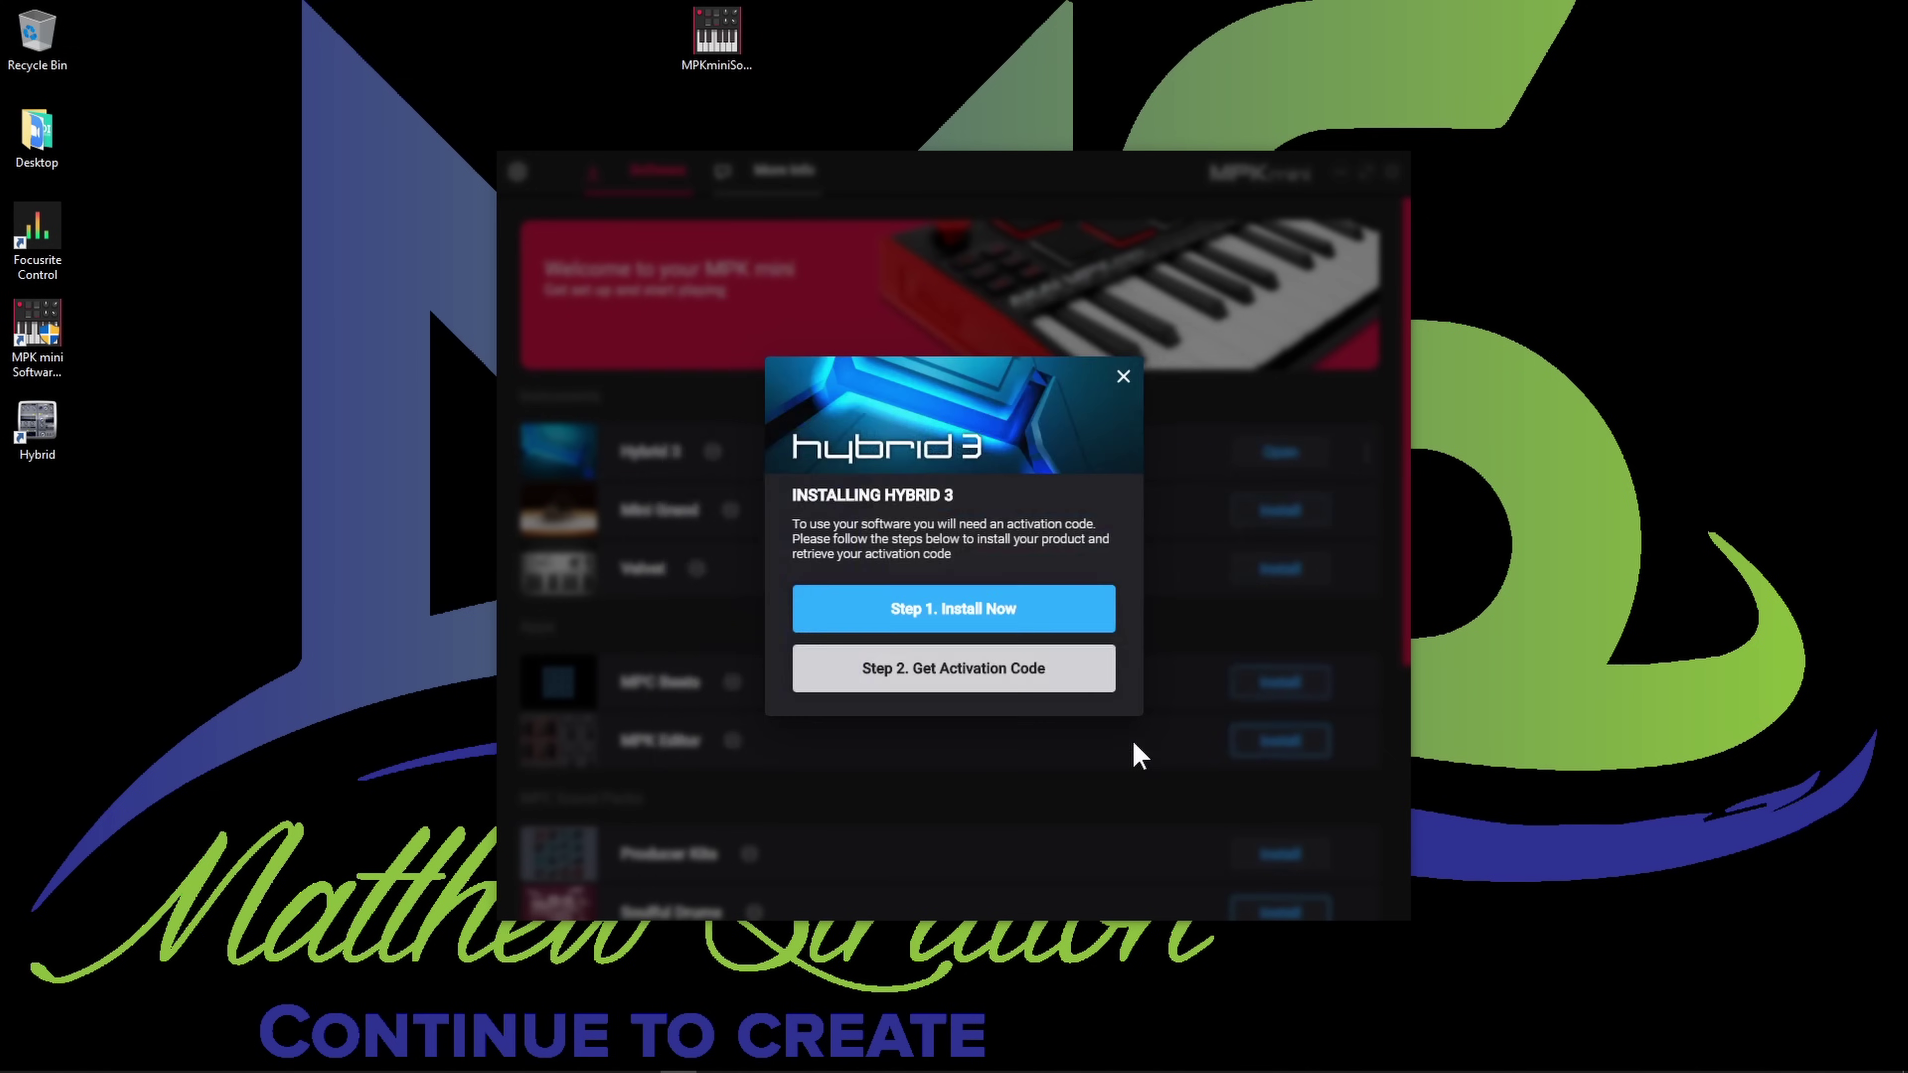
- Open Hybrid 3's Get Activation Code step, the iLok registration page, and the Akai account link
click(1020, 672)
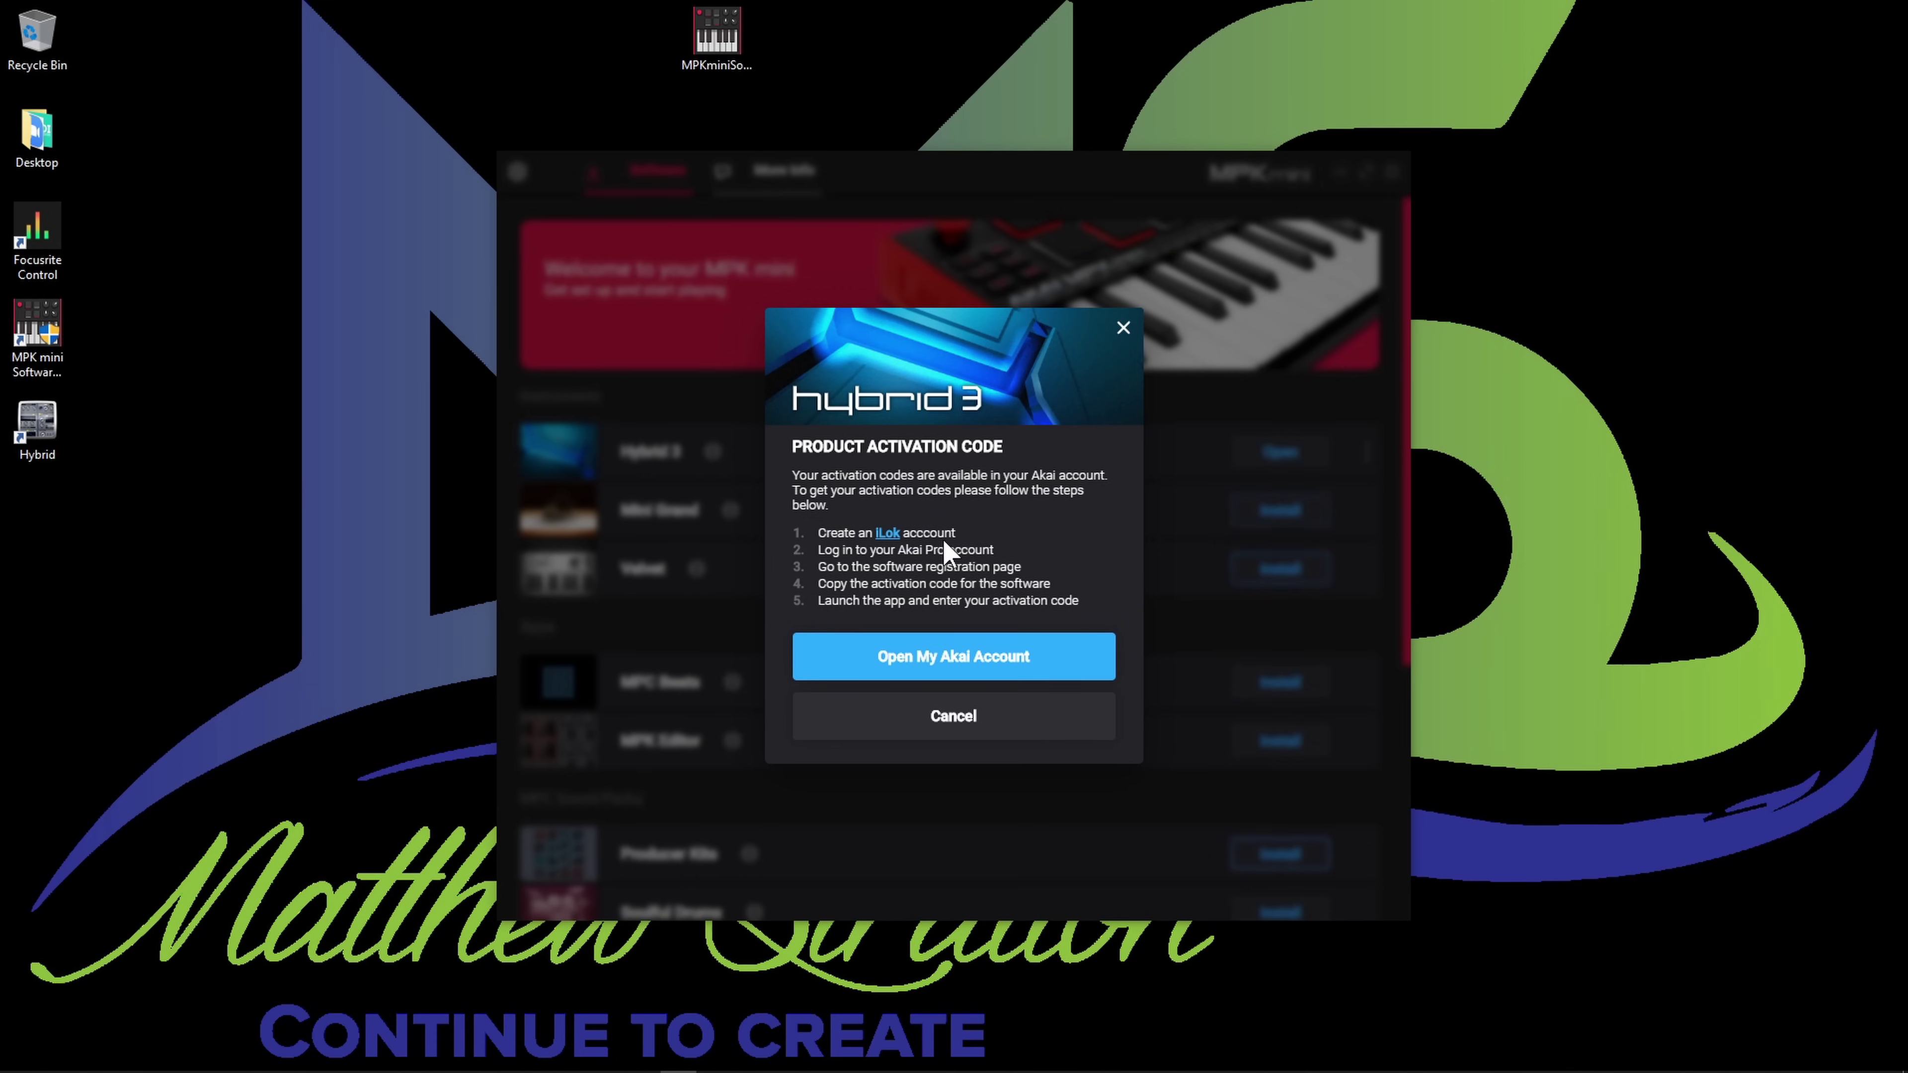
click(888, 534)
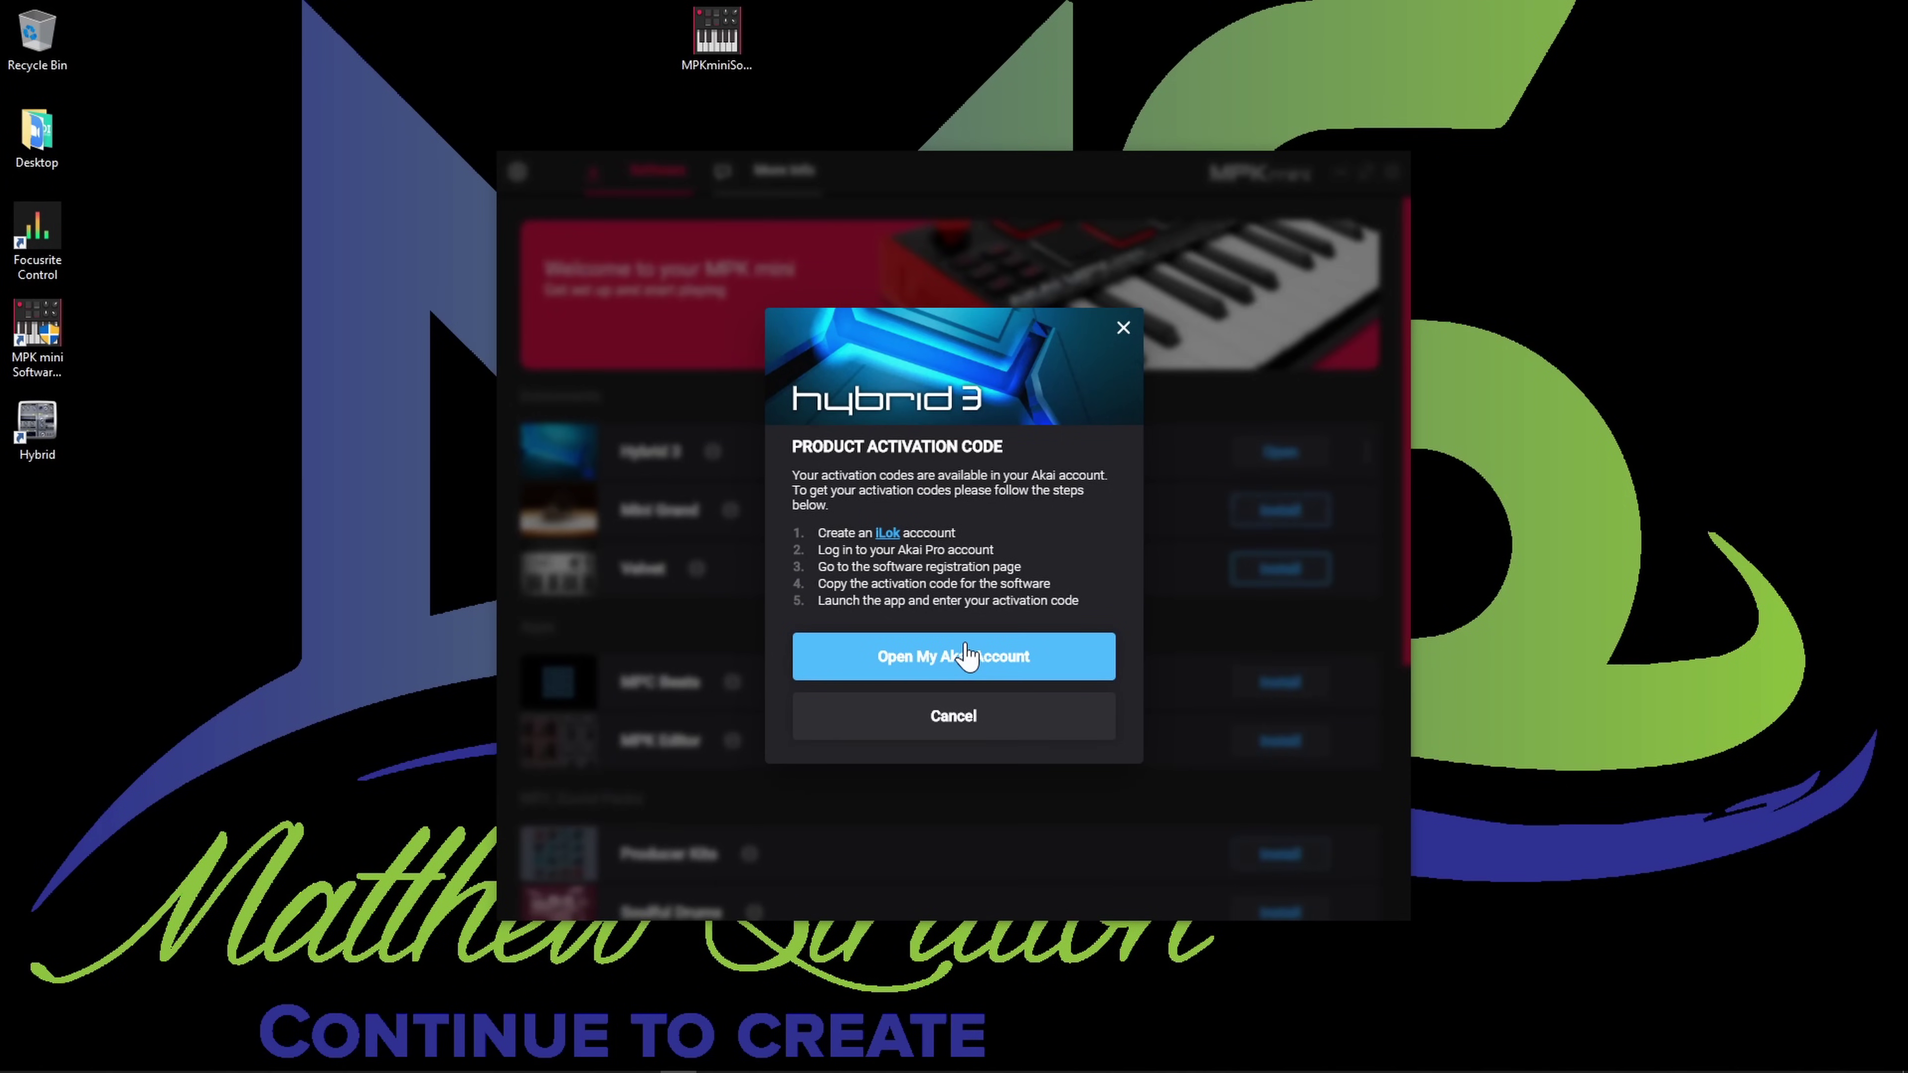
click(977, 658)
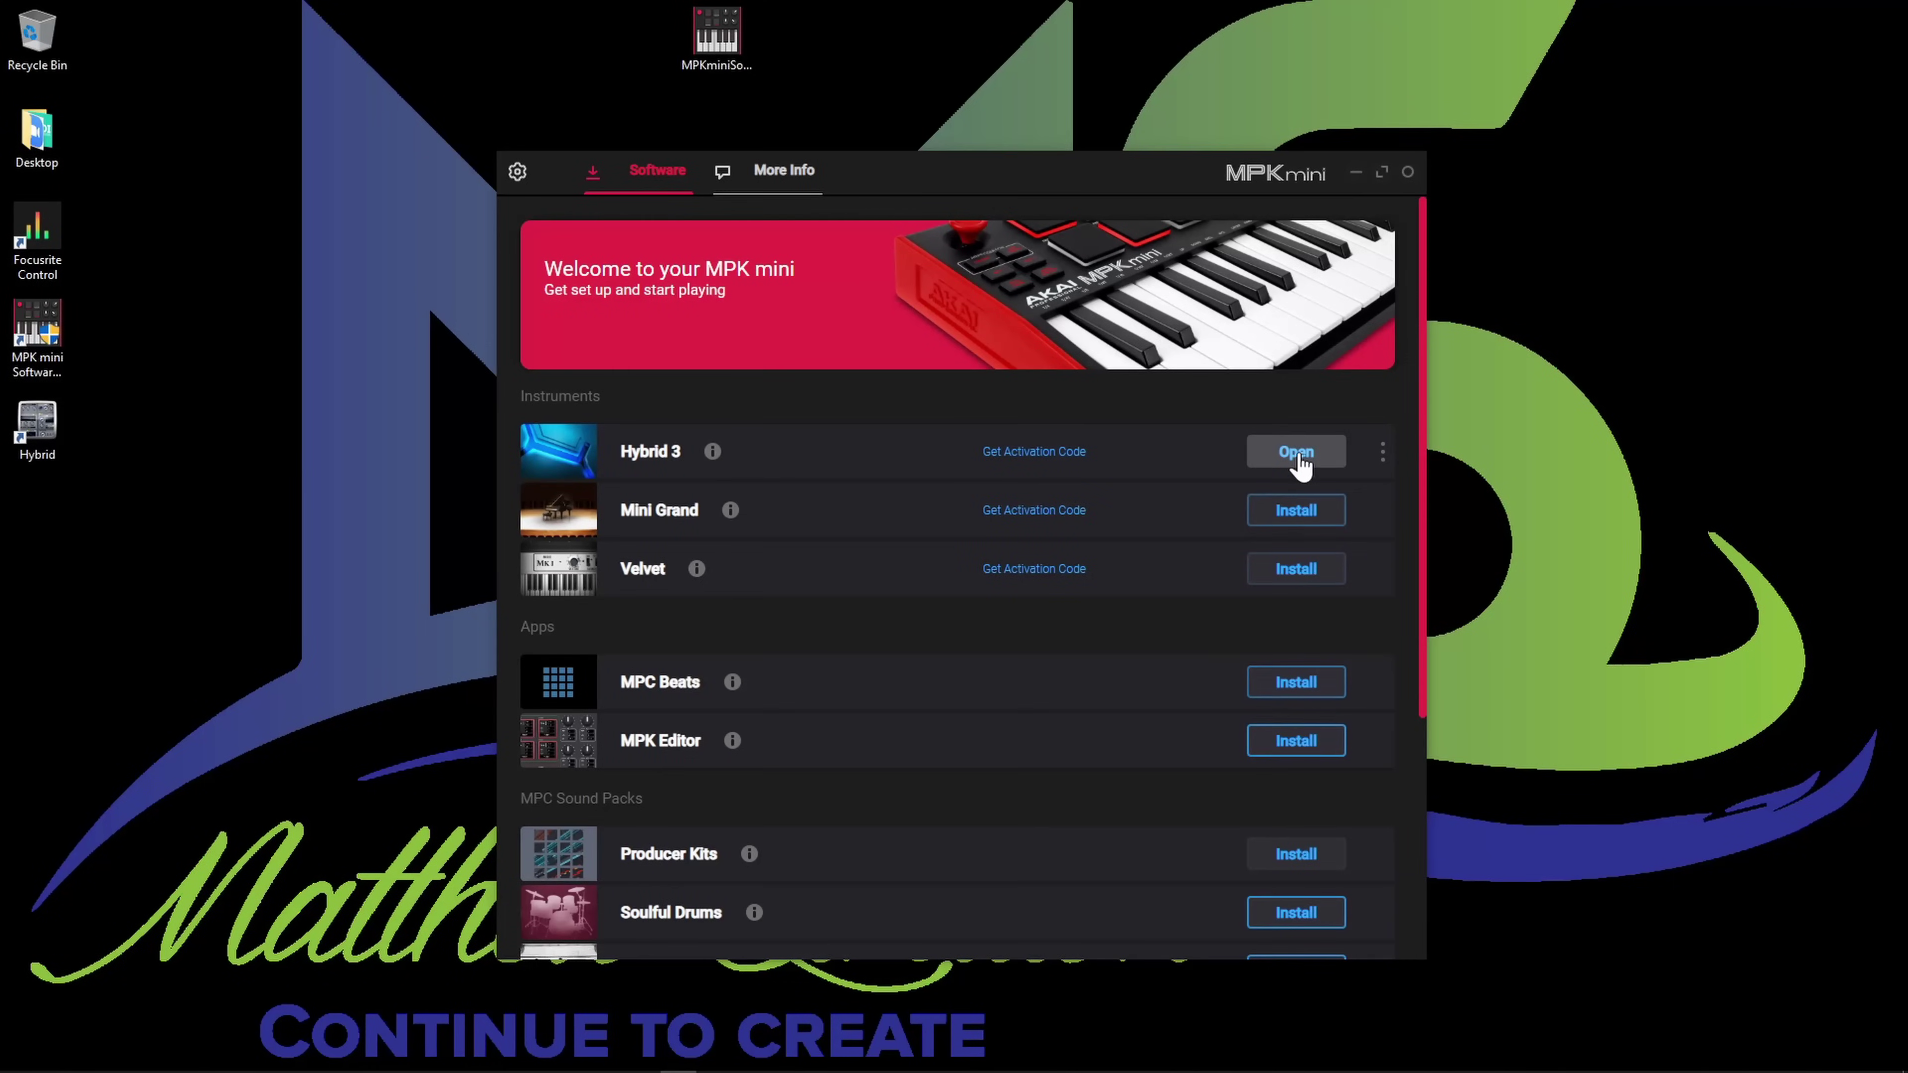
- Open Hybrid 3 from the Instruments list to bring up its Software Activation window
click(1299, 453)
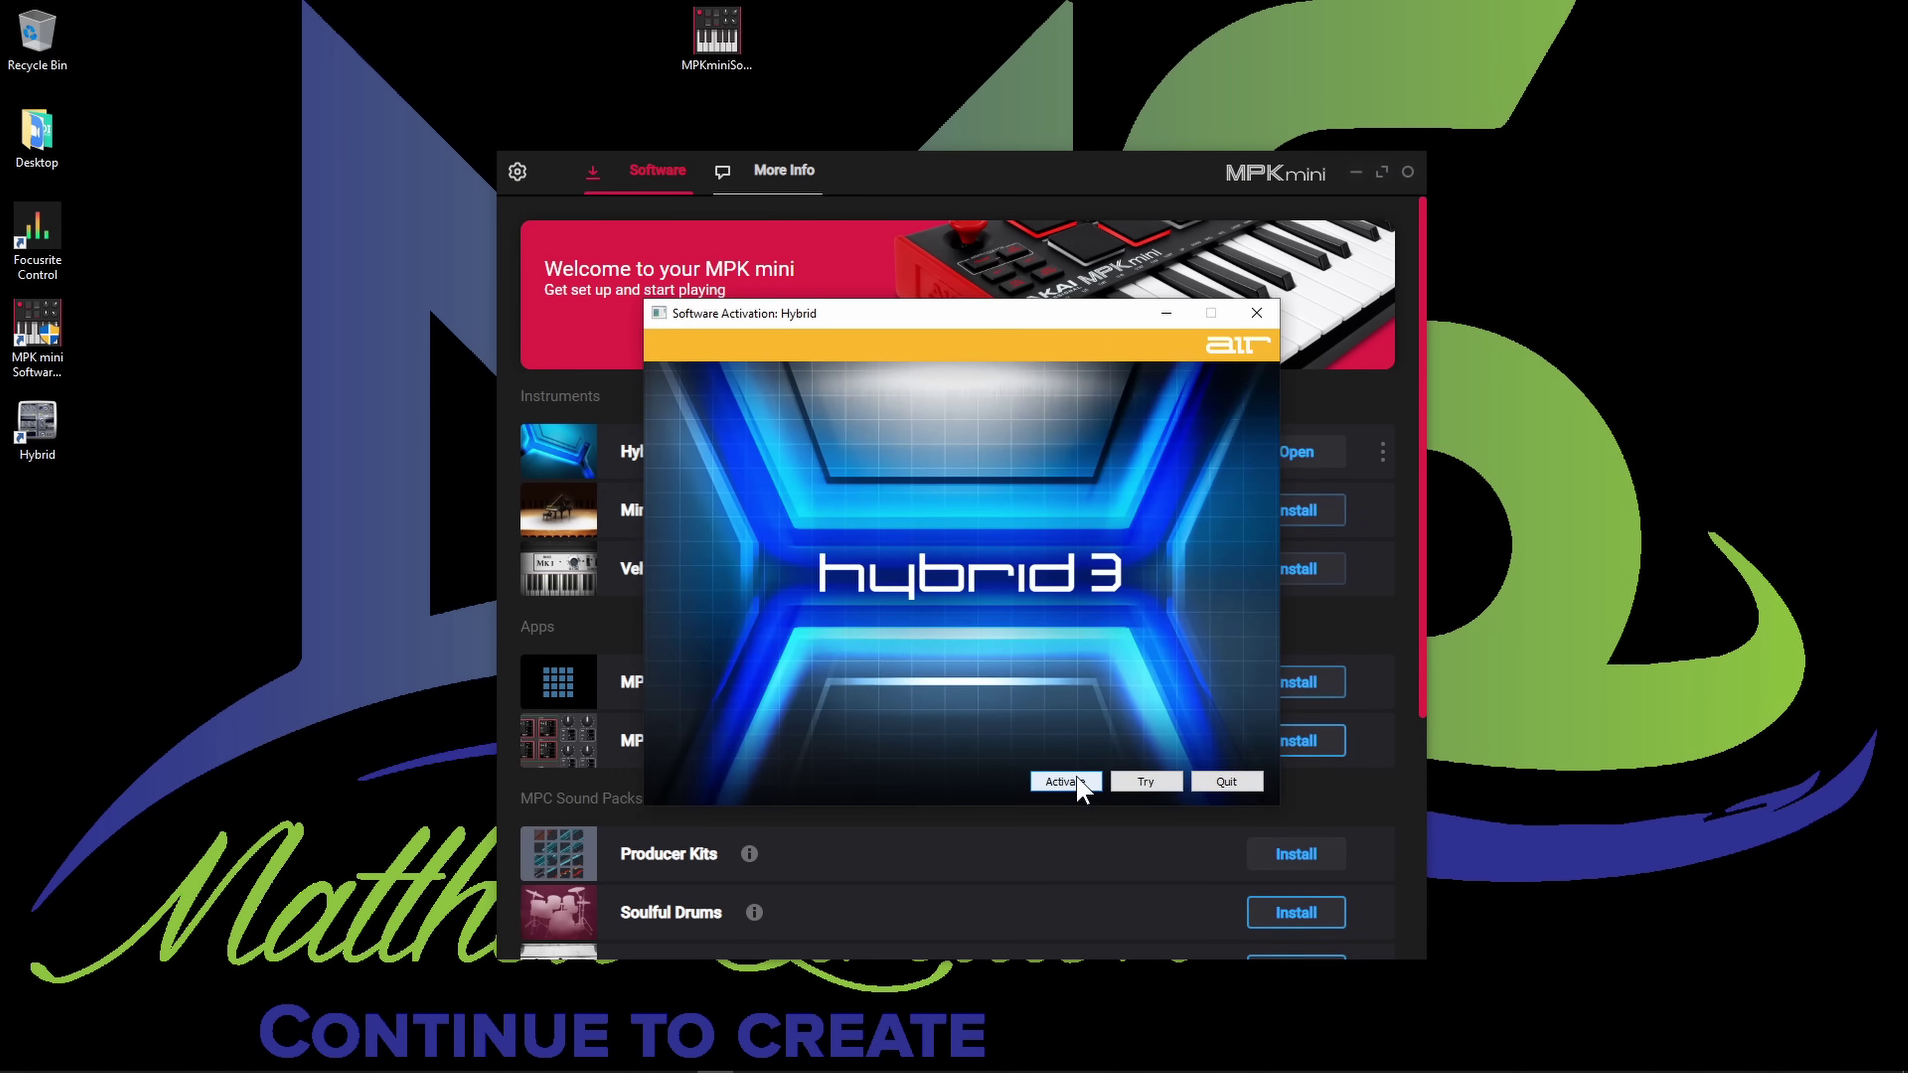
- Activate Hybrid 3 by registering with an existing iLok.com account and logging in
click(1077, 783)
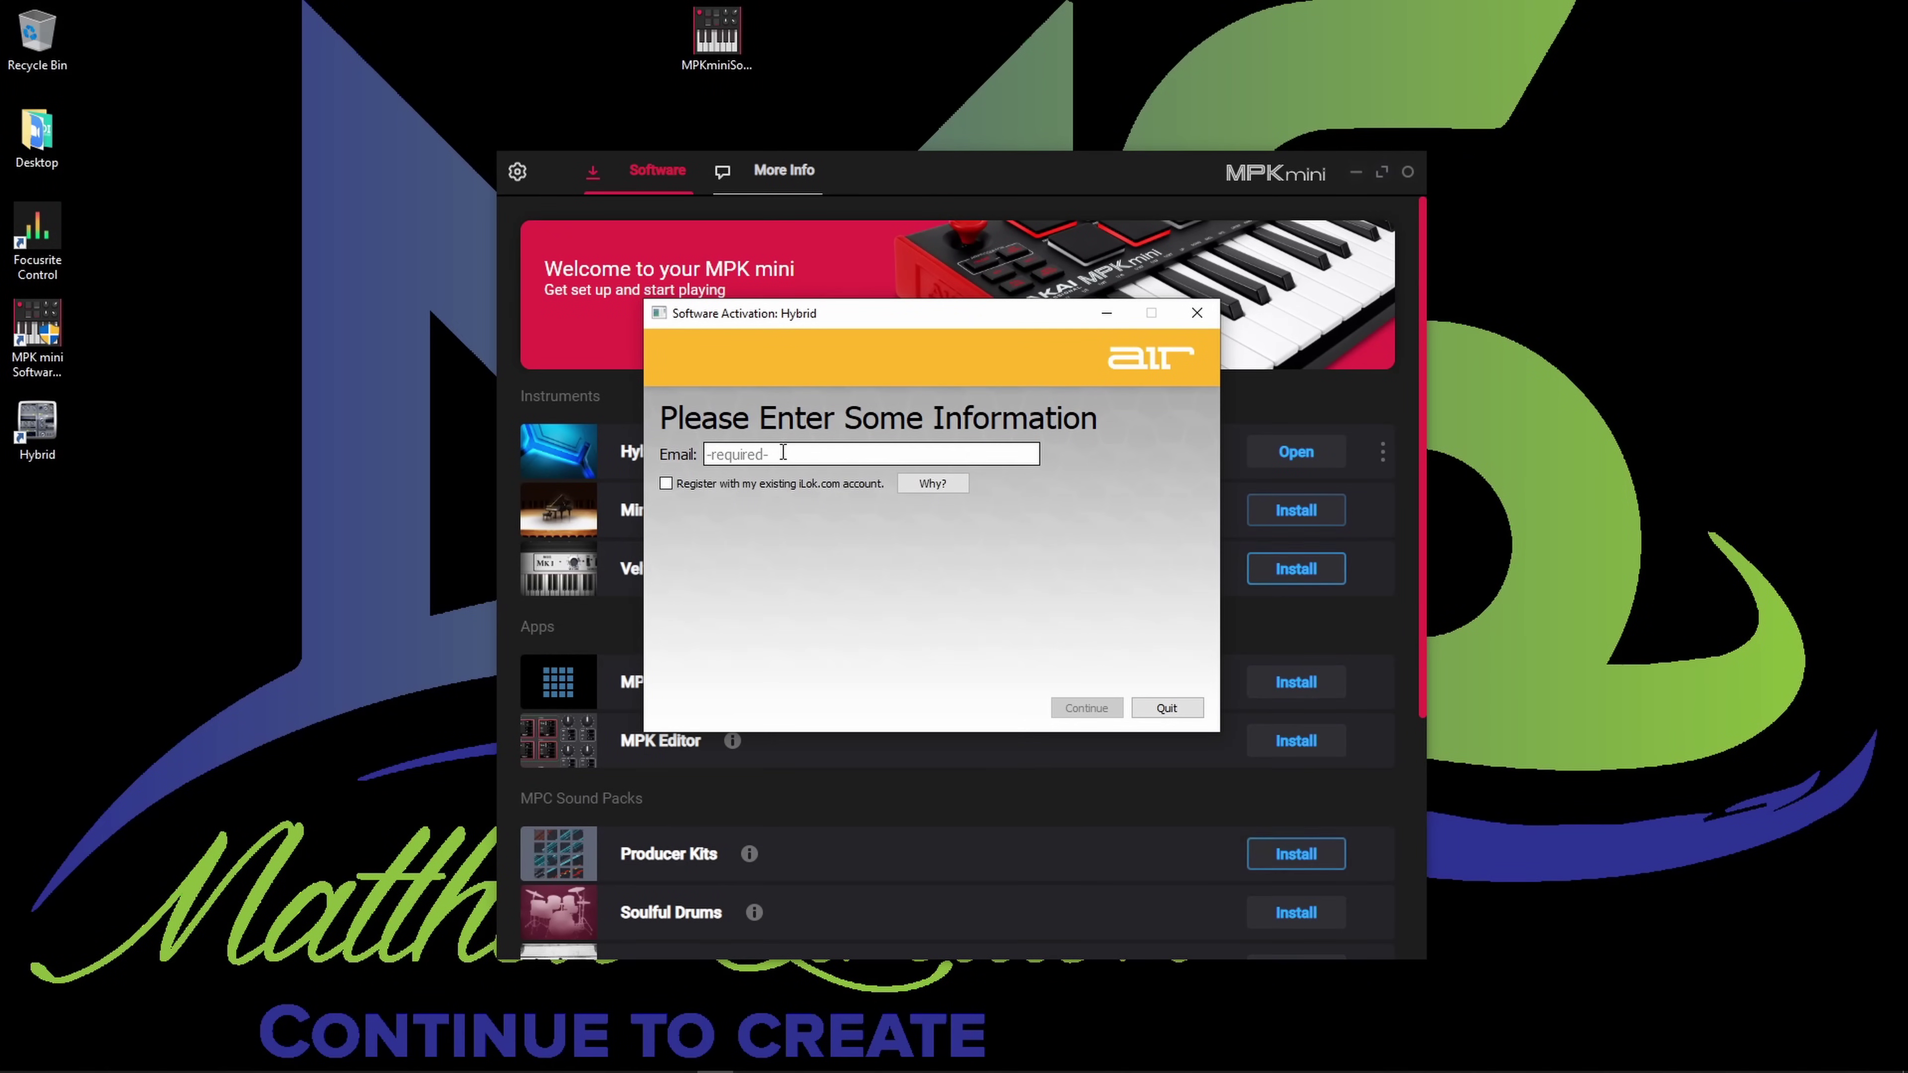
click(796, 483)
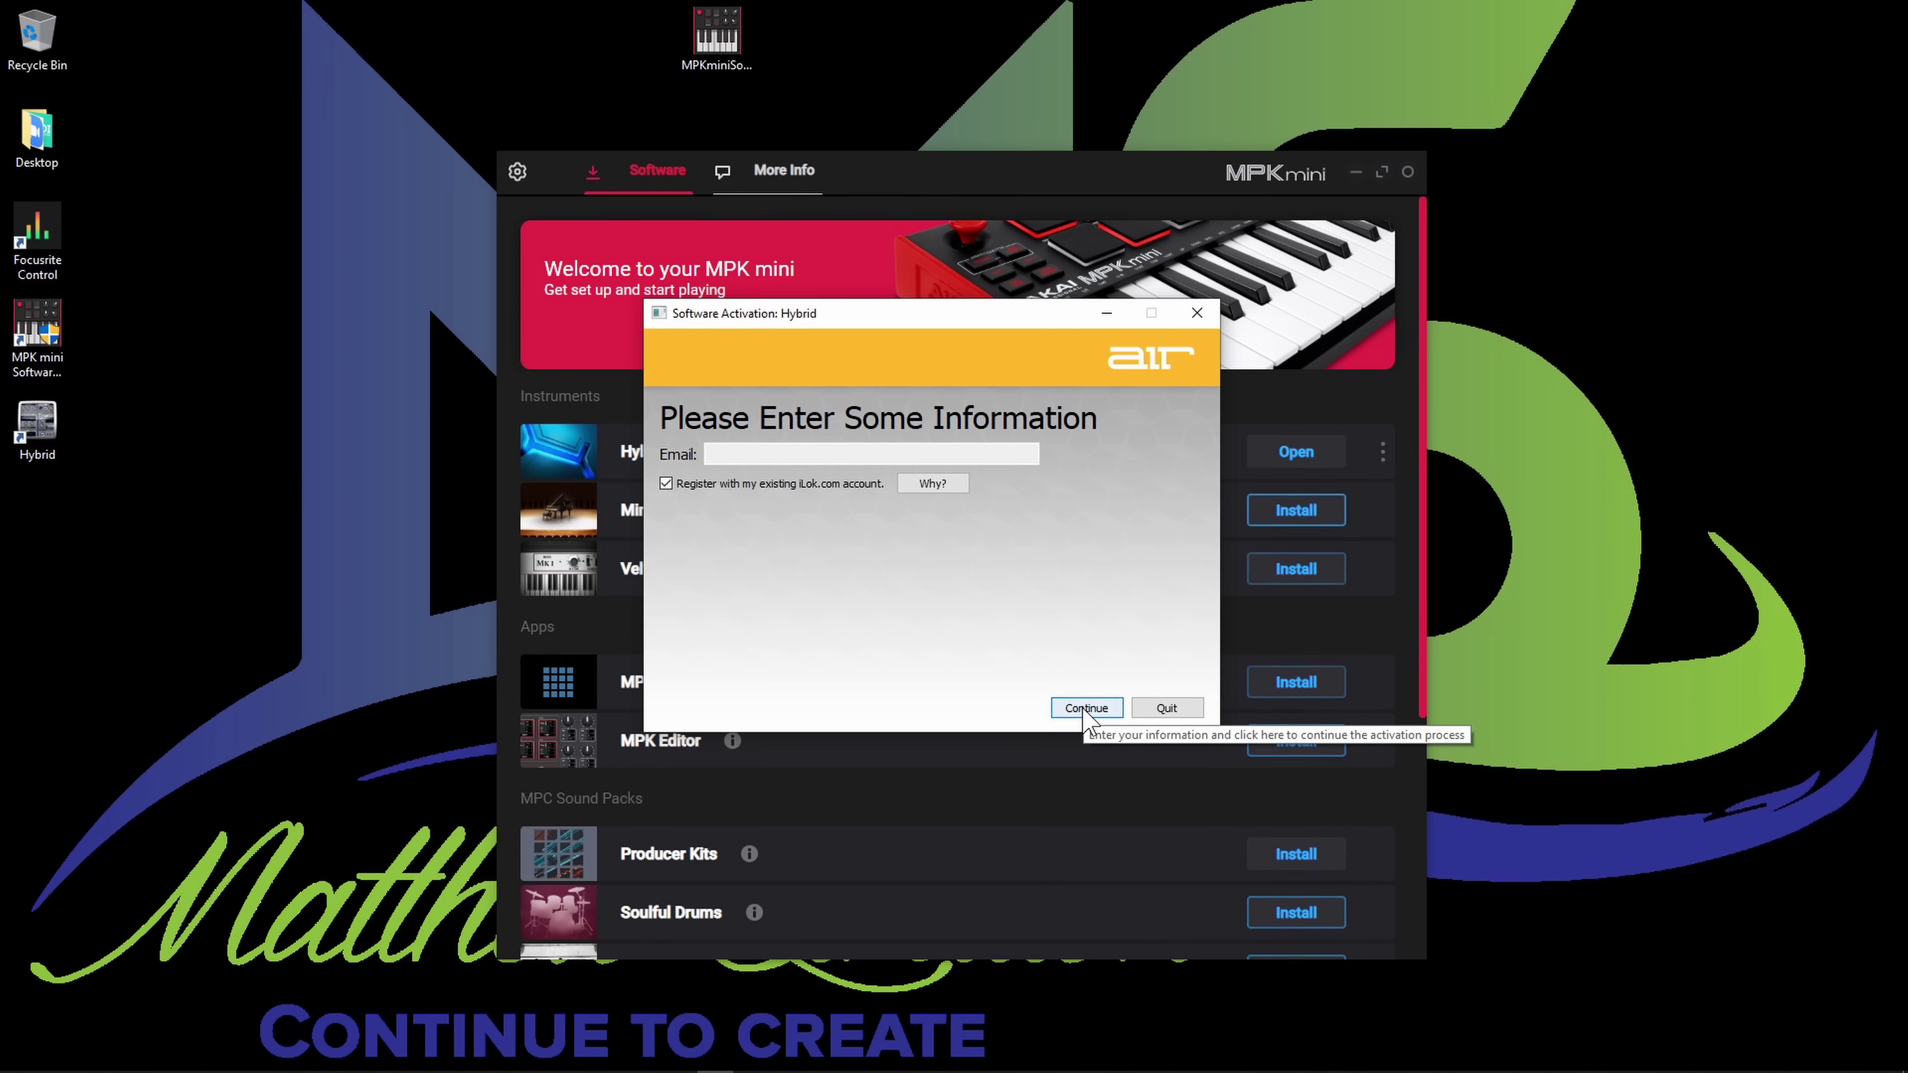
click(1086, 710)
click(761, 472)
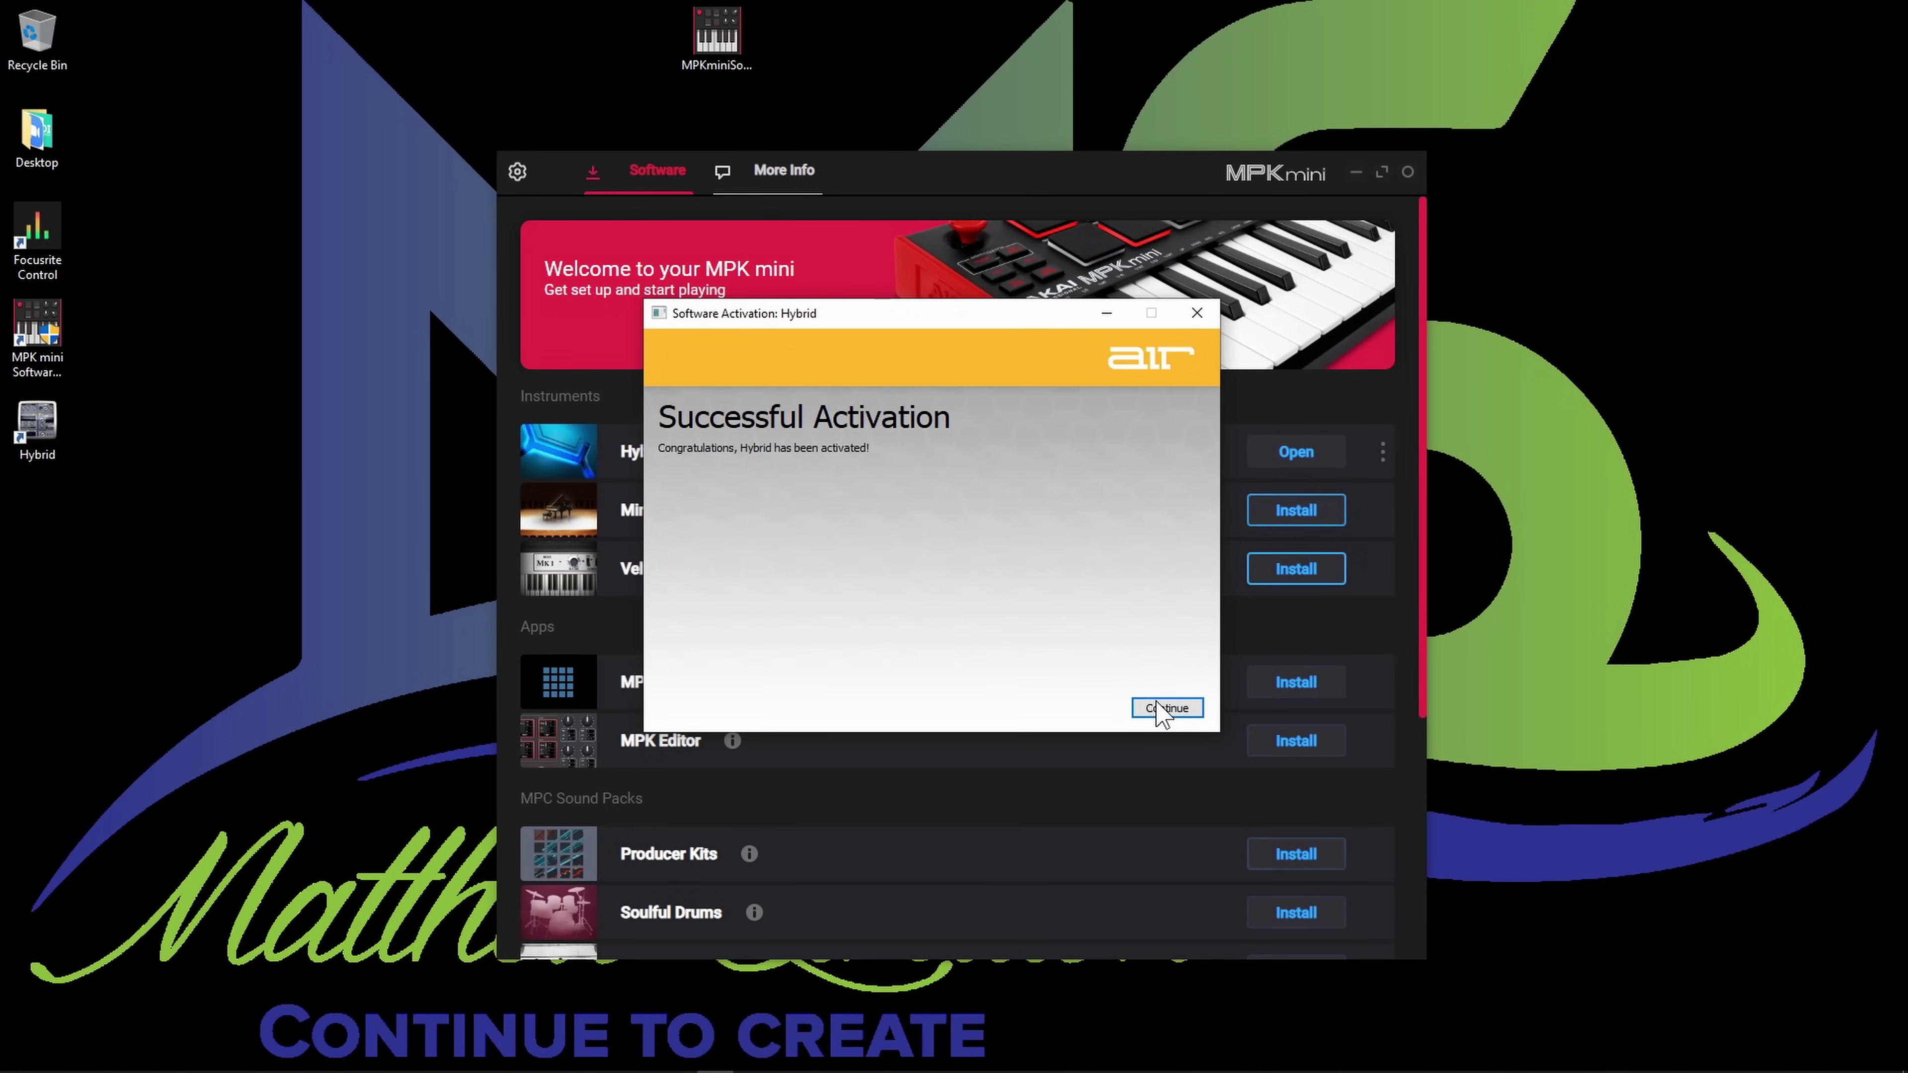
click(1164, 709)
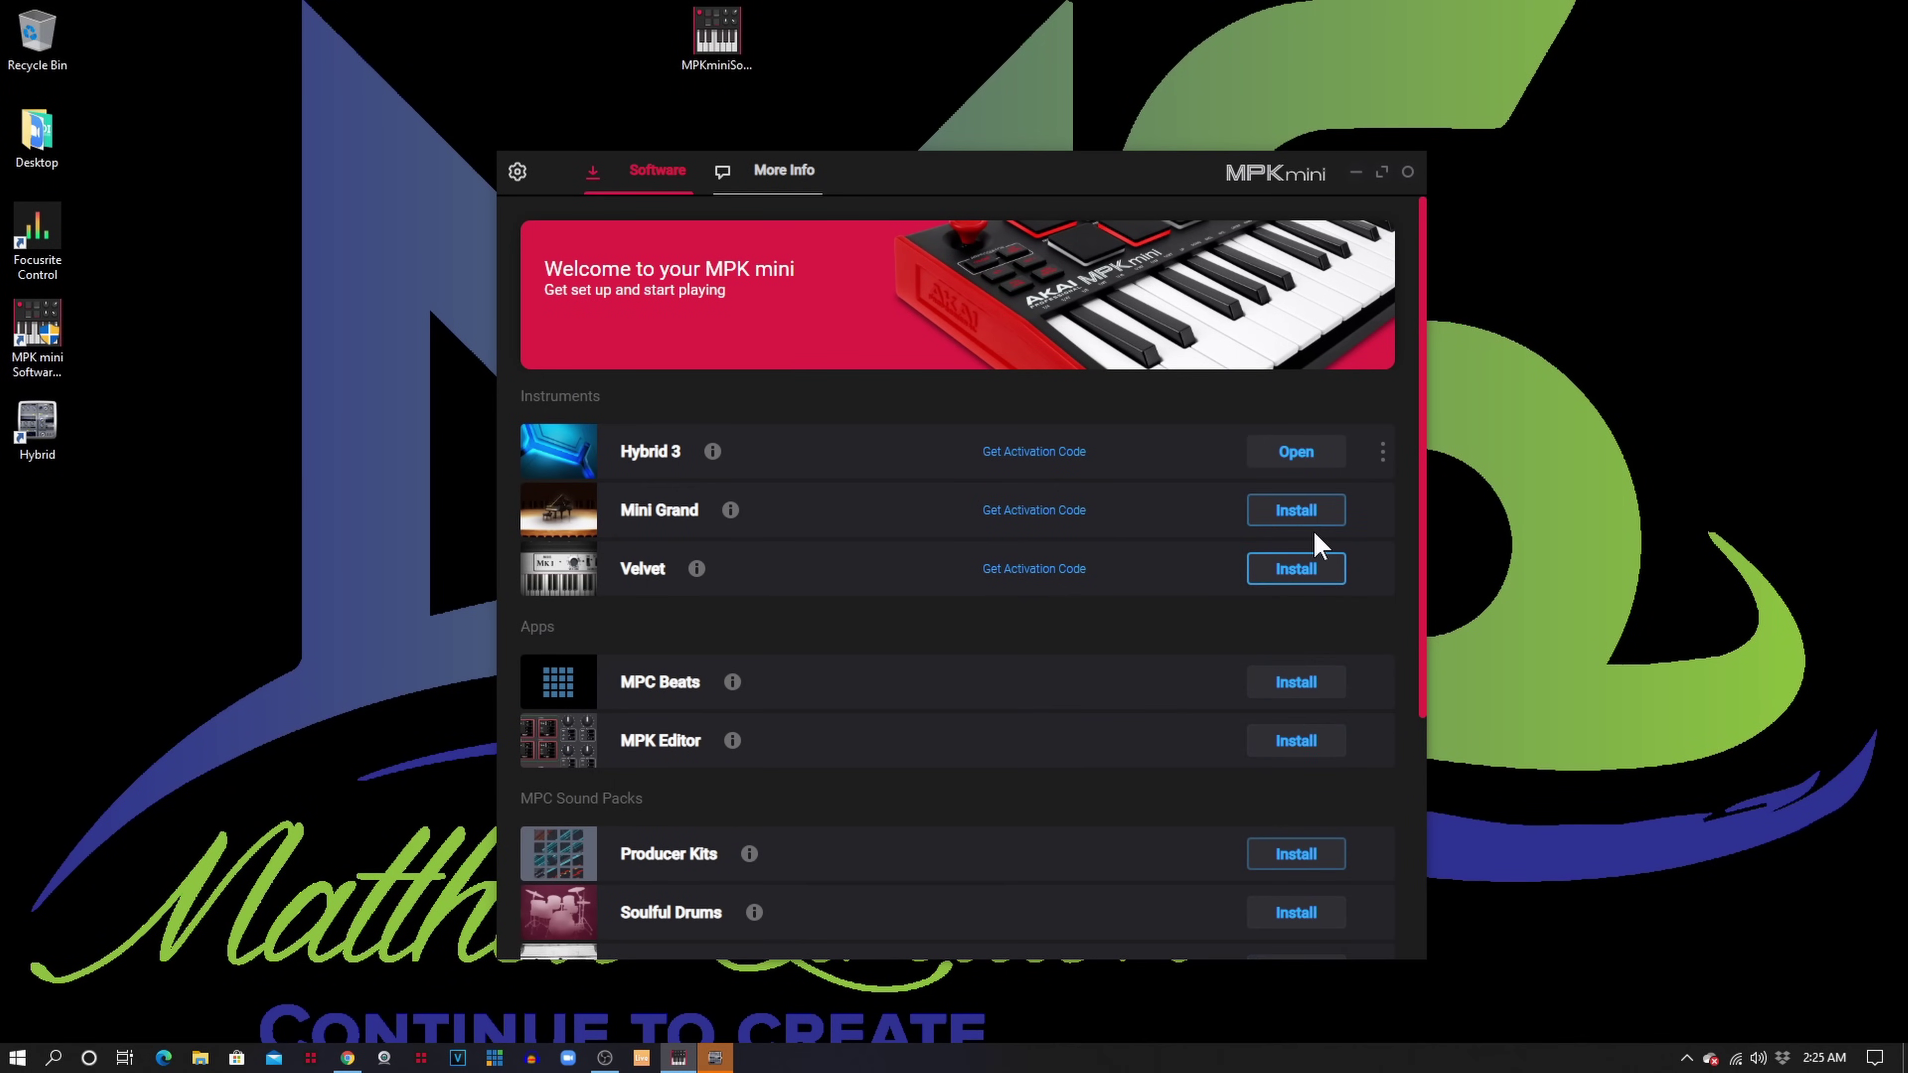
- Install Mini Grand through its setup wizard with a desktop shortcut, and dismiss the activation code instructions
click(1296, 511)
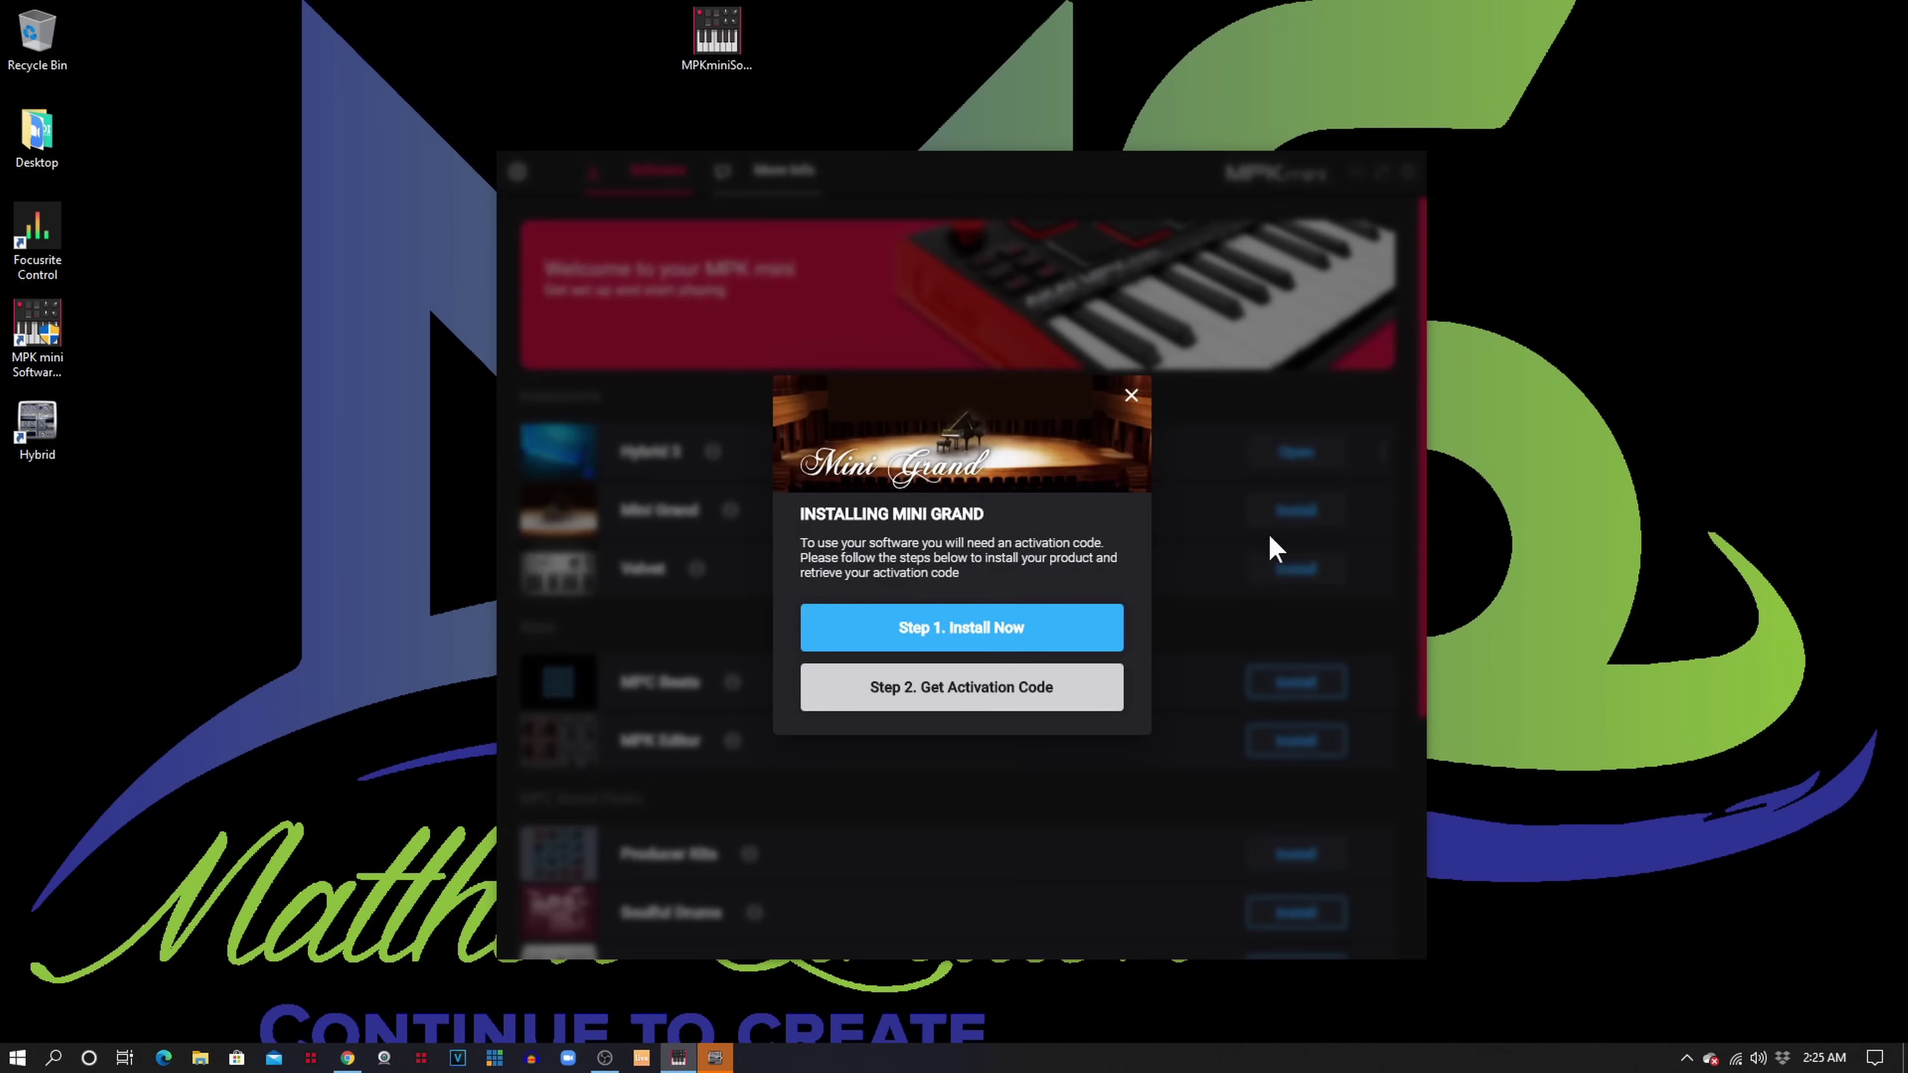
click(1066, 627)
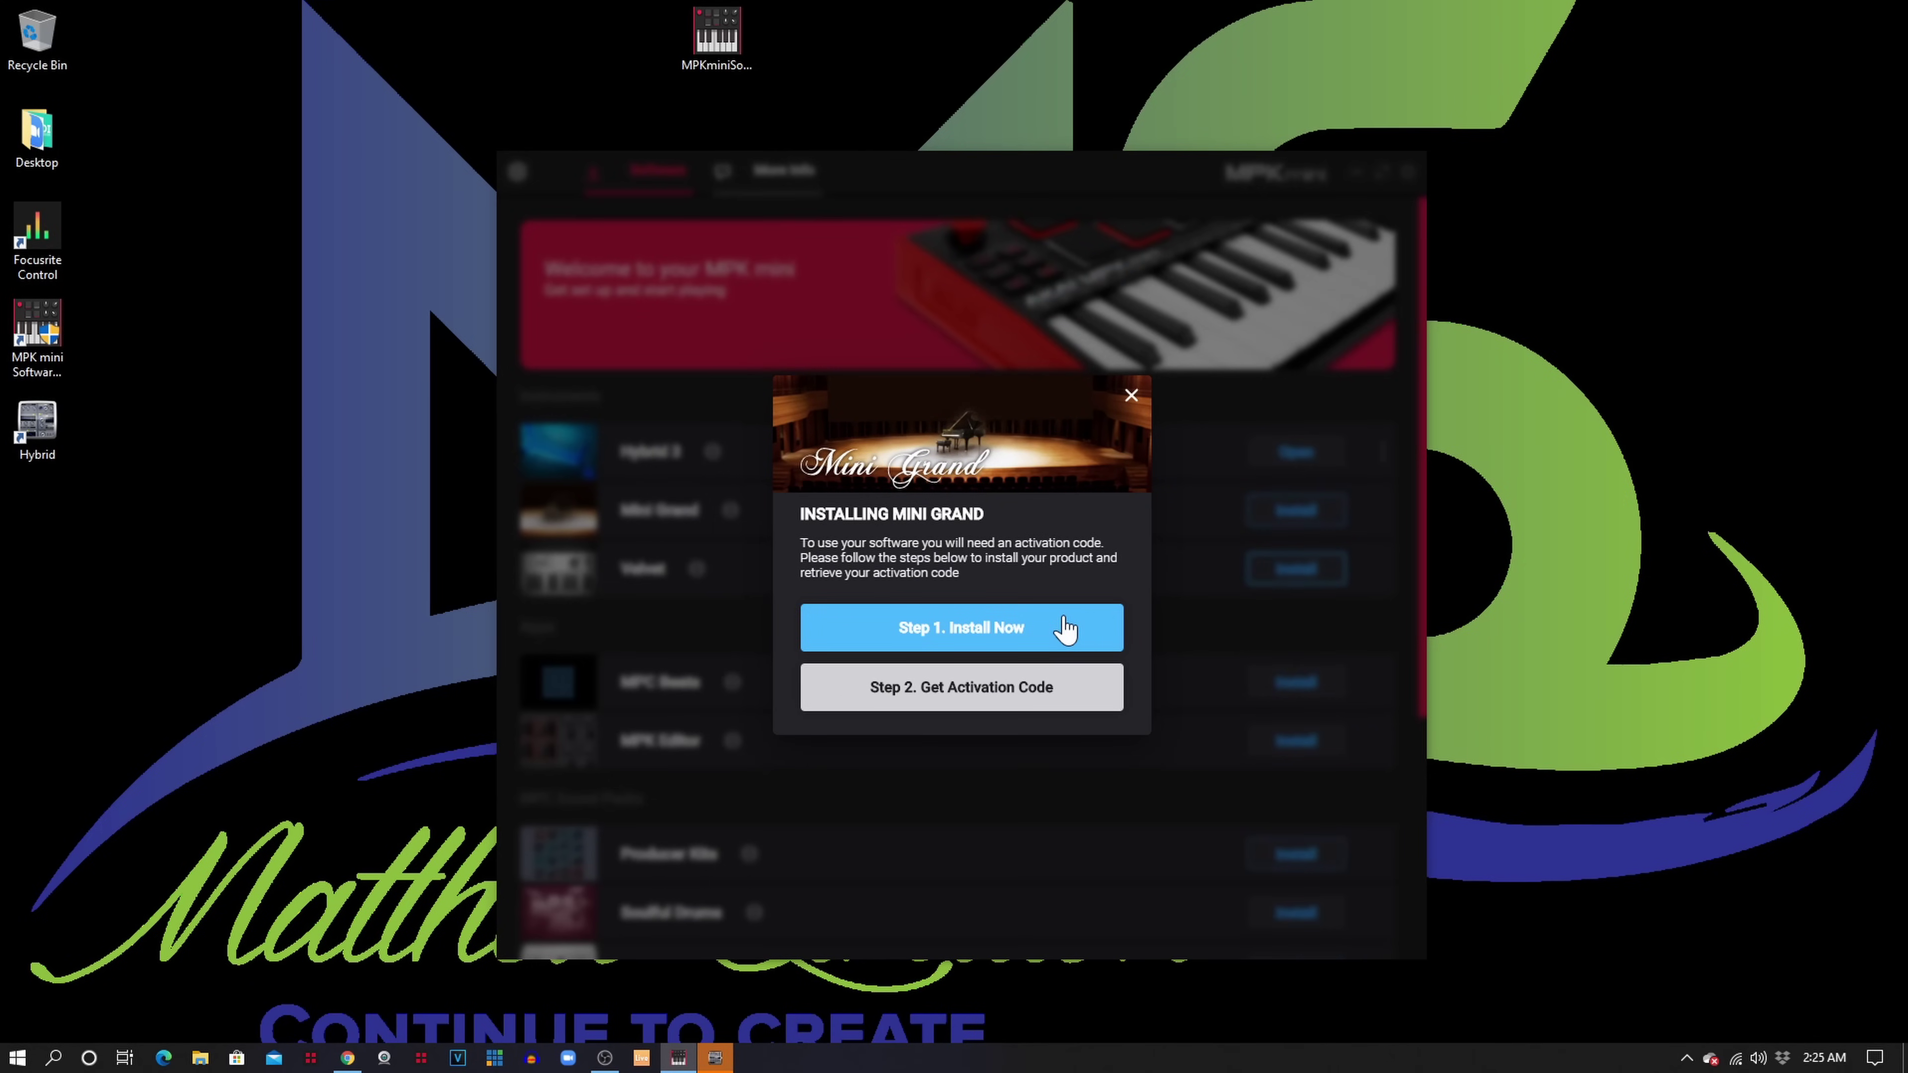
click(1098, 622)
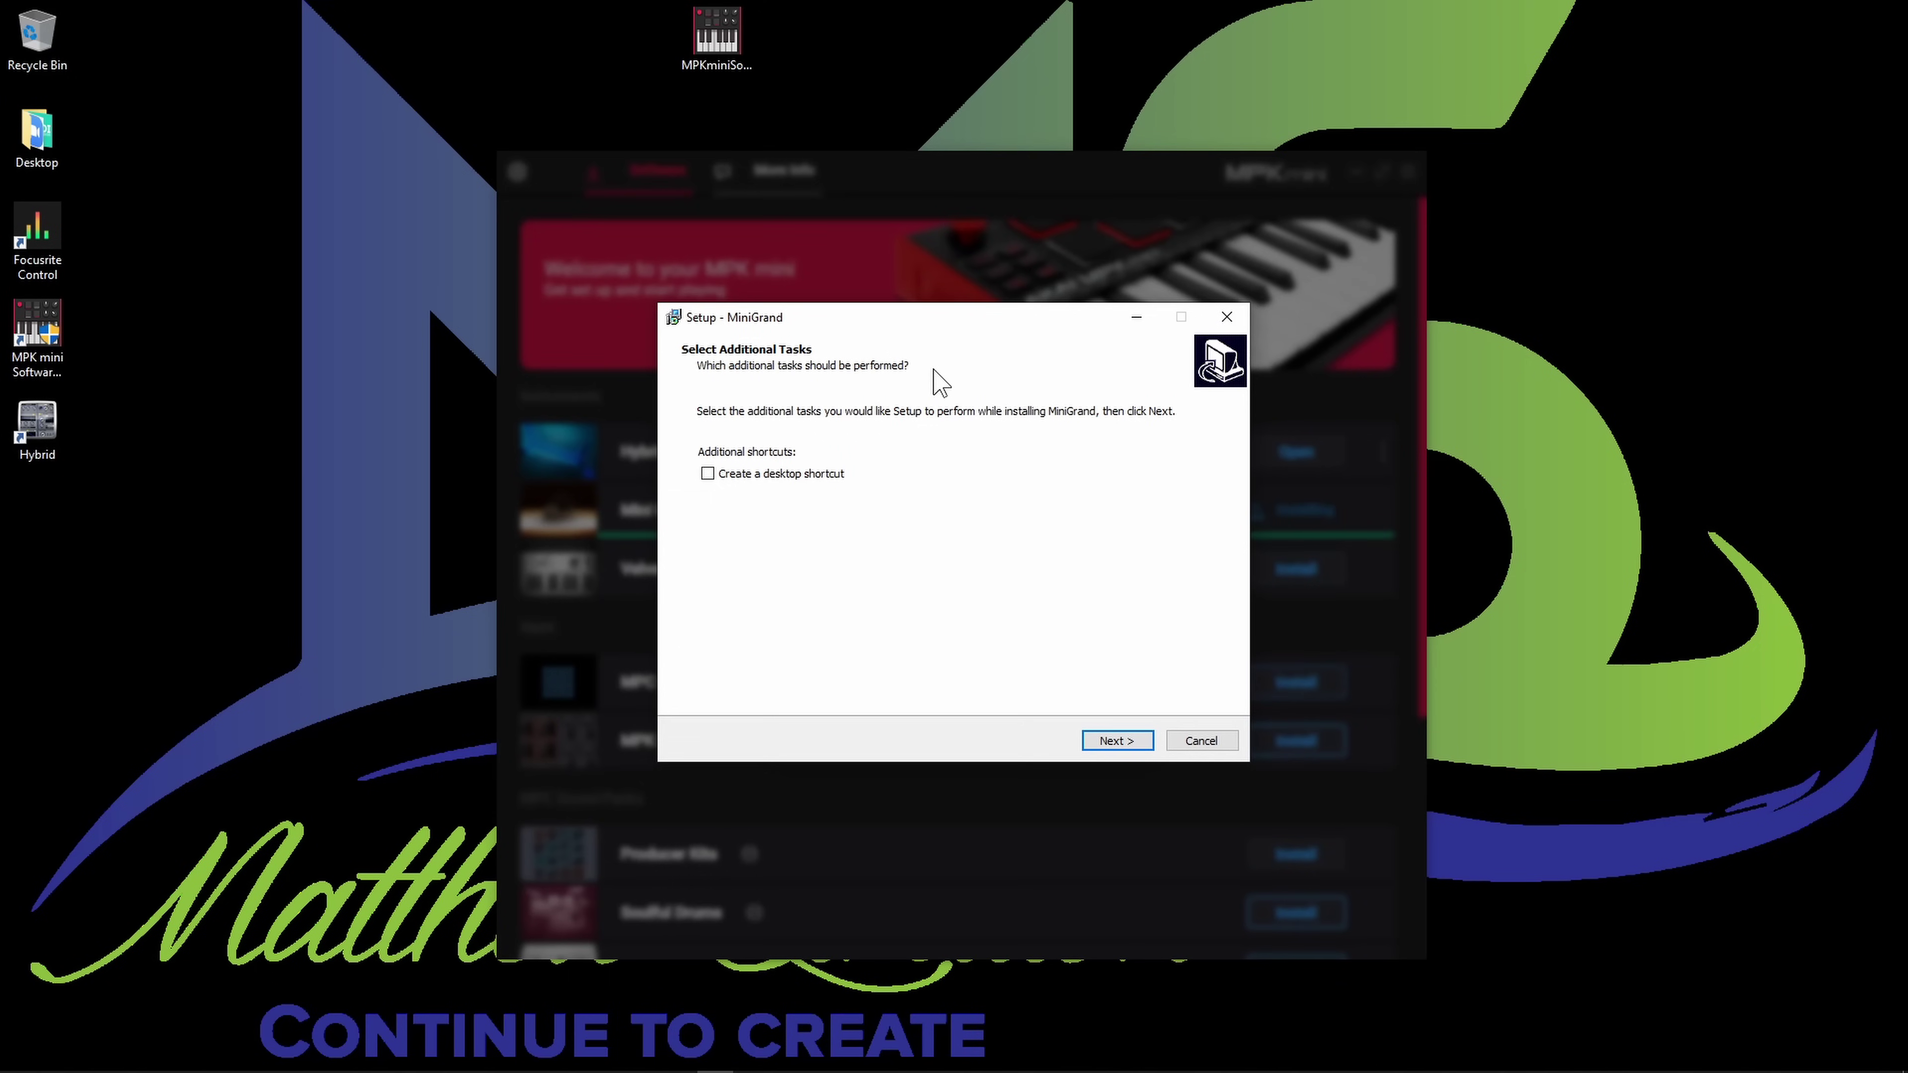
click(1138, 743)
click(1130, 741)
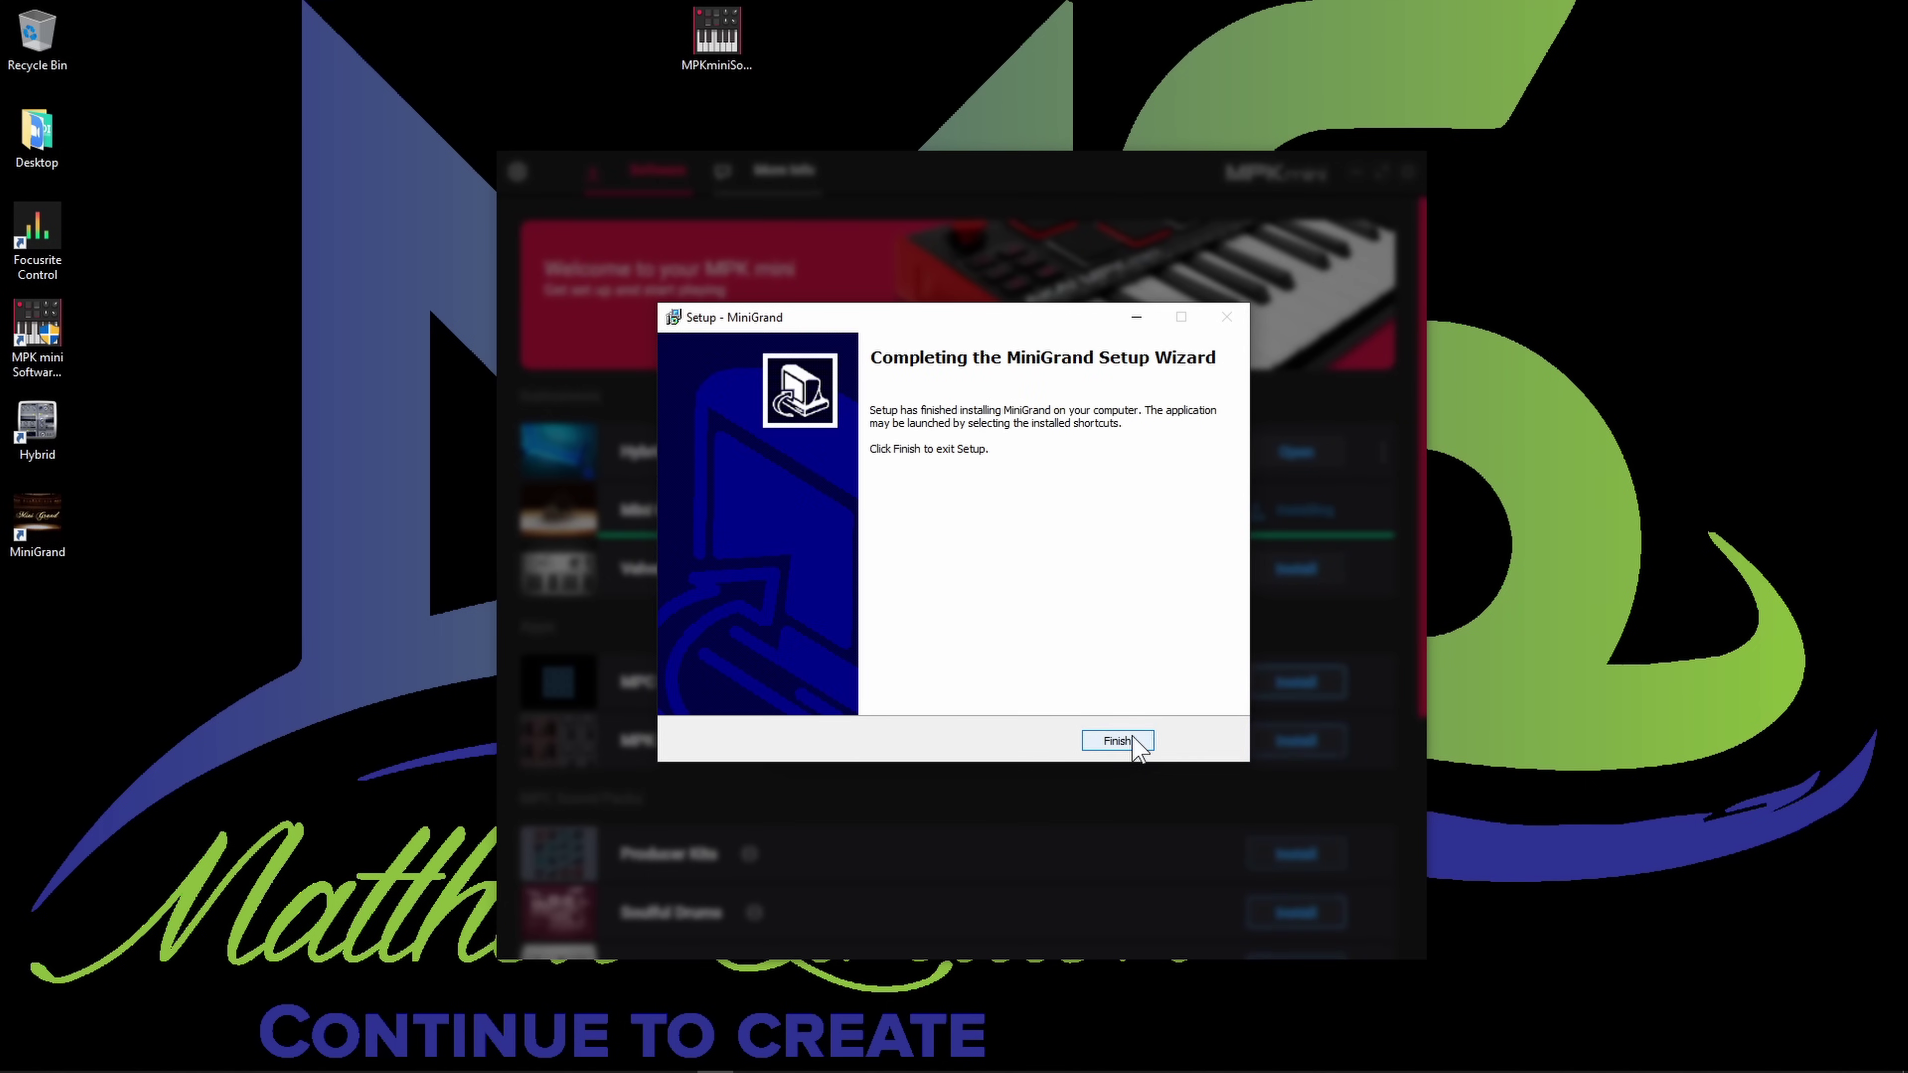
click(1133, 740)
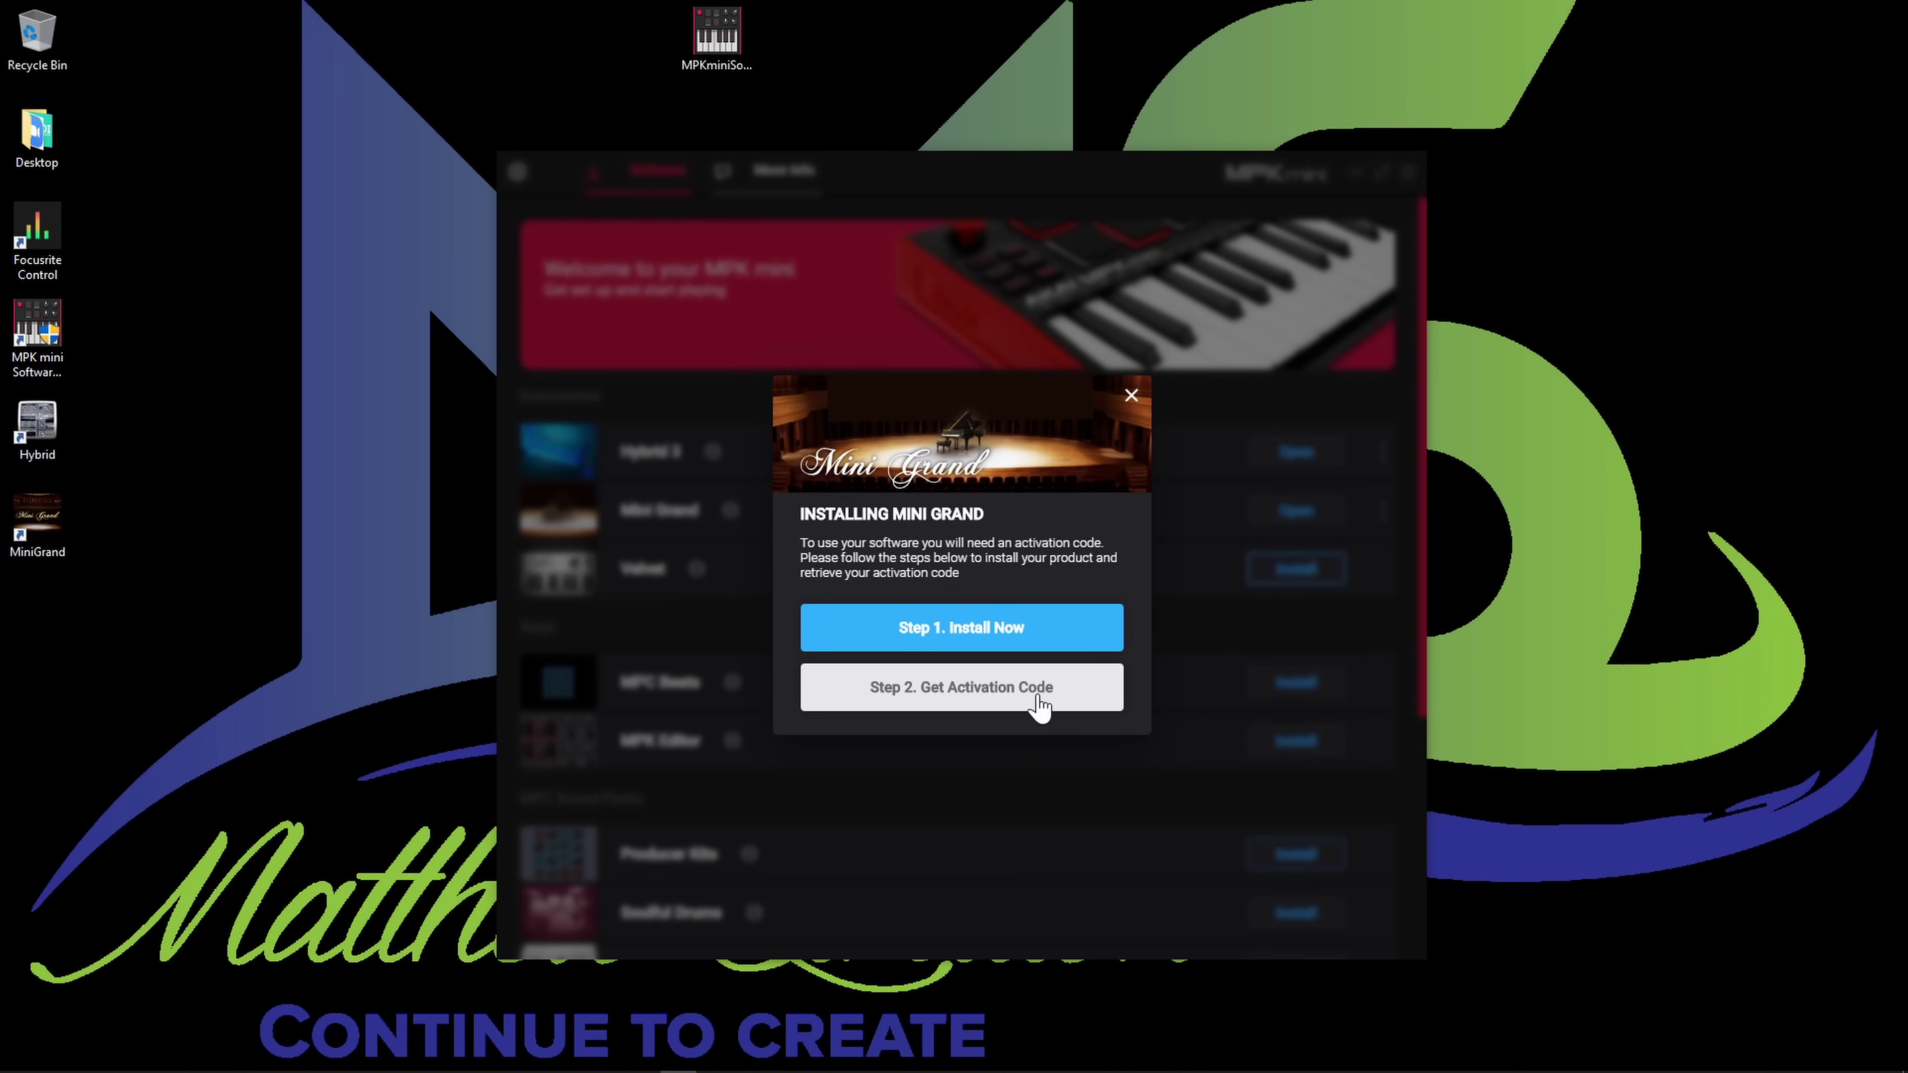
click(1038, 706)
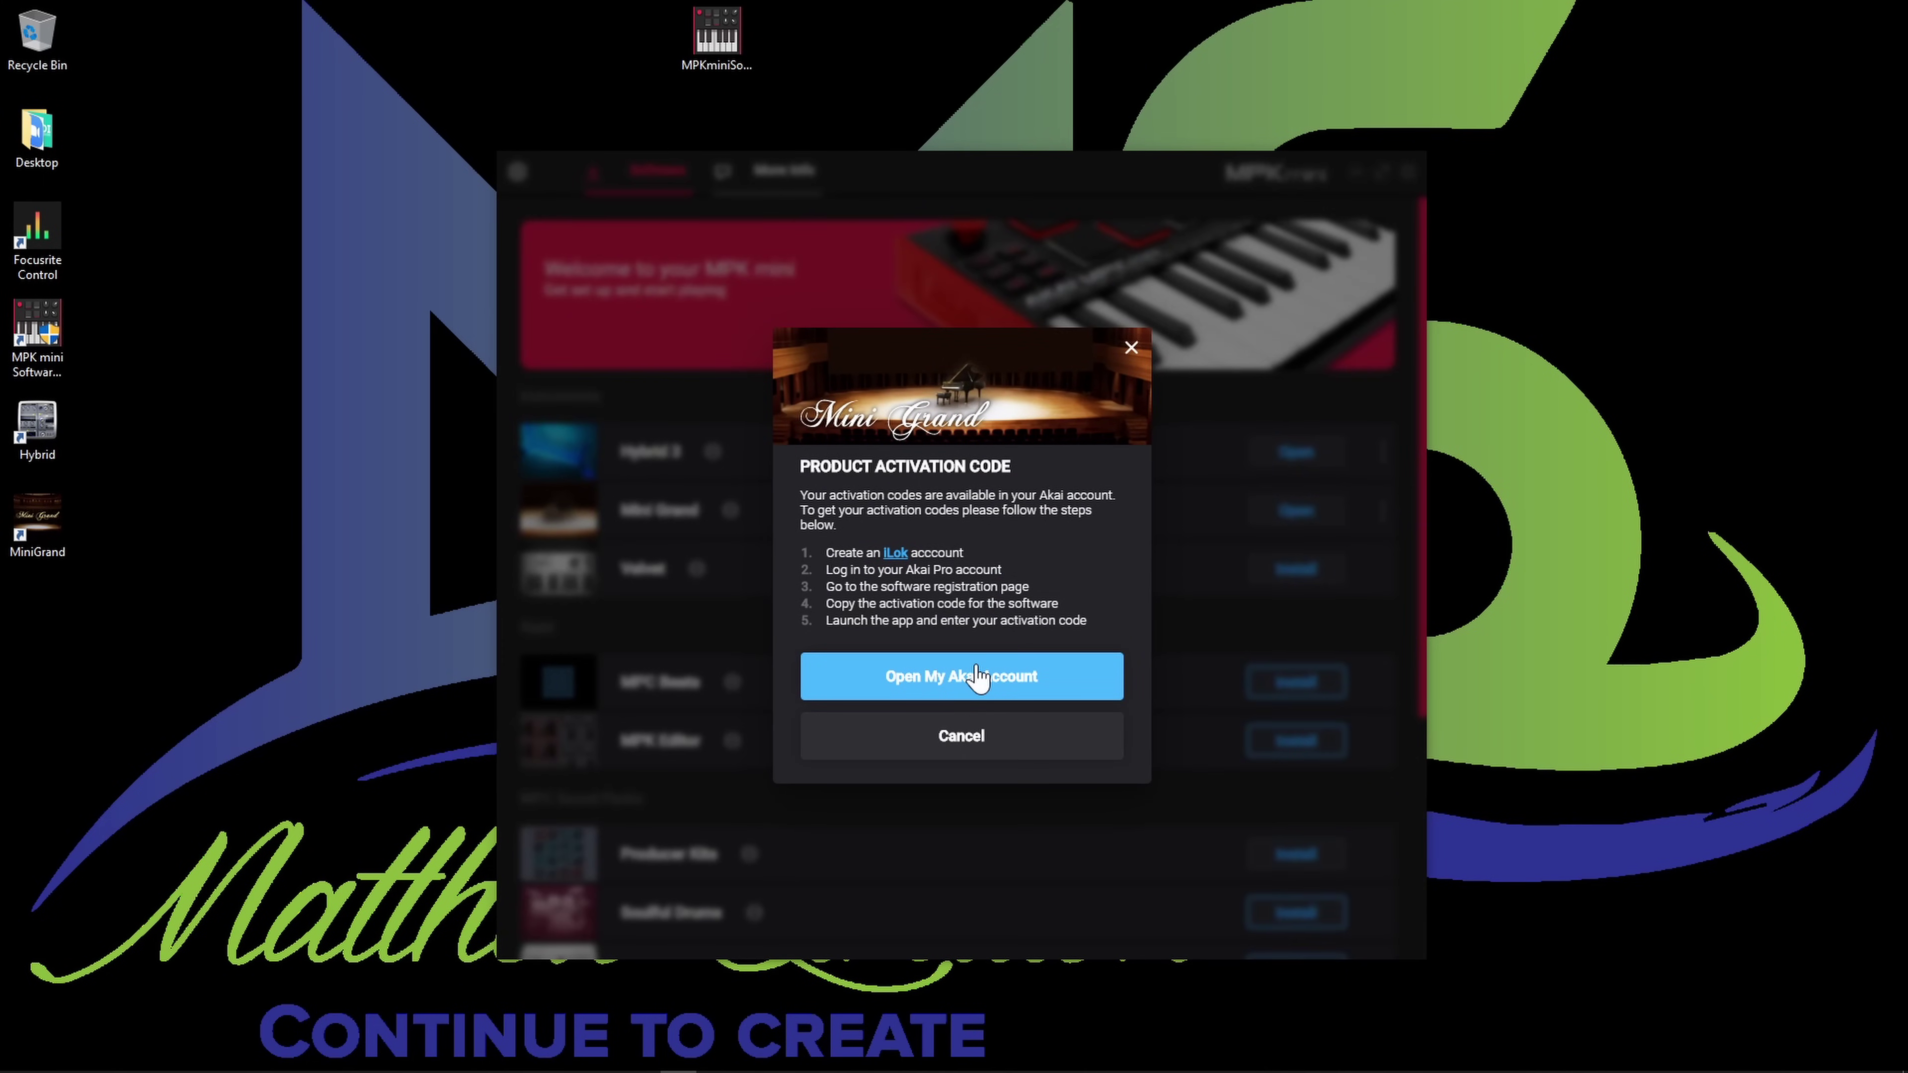
click(992, 735)
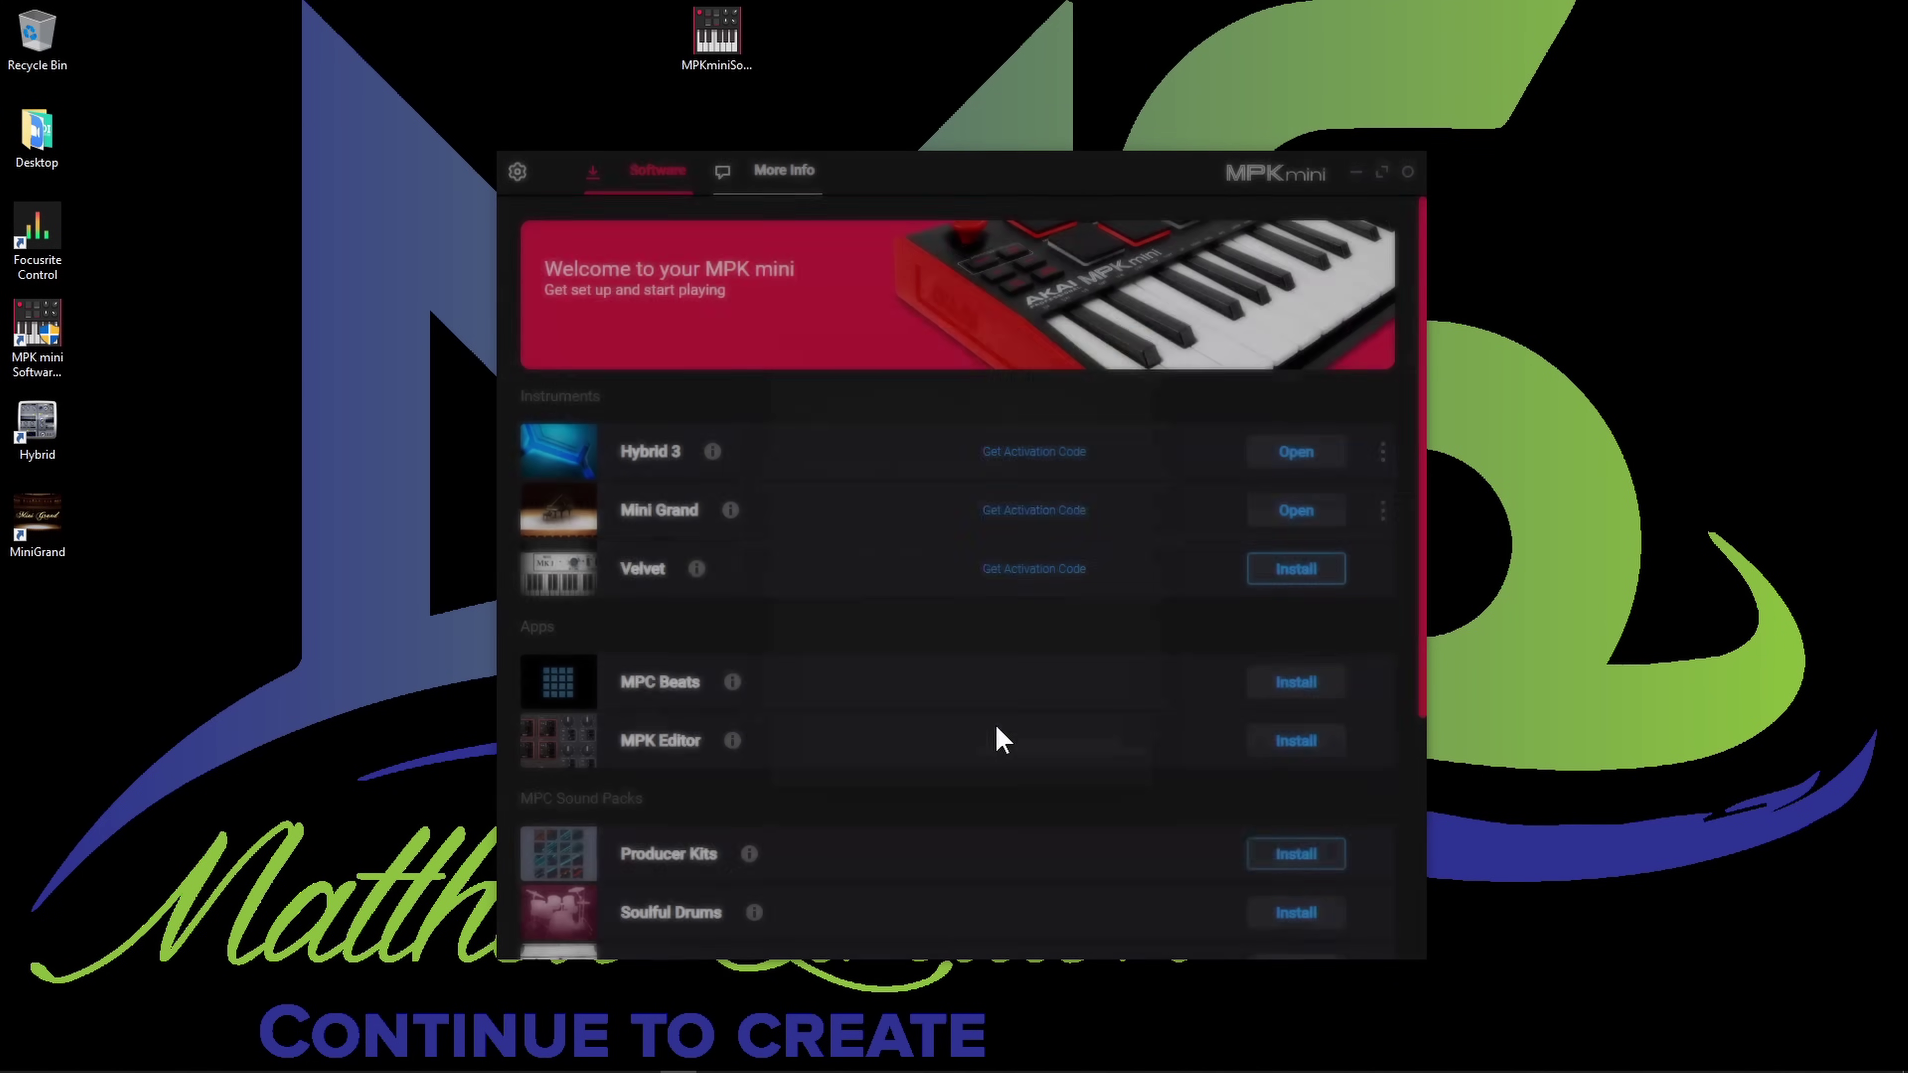
- Launch Mini Grand and point its missing content location to the Mini Grand folder
click(1309, 520)
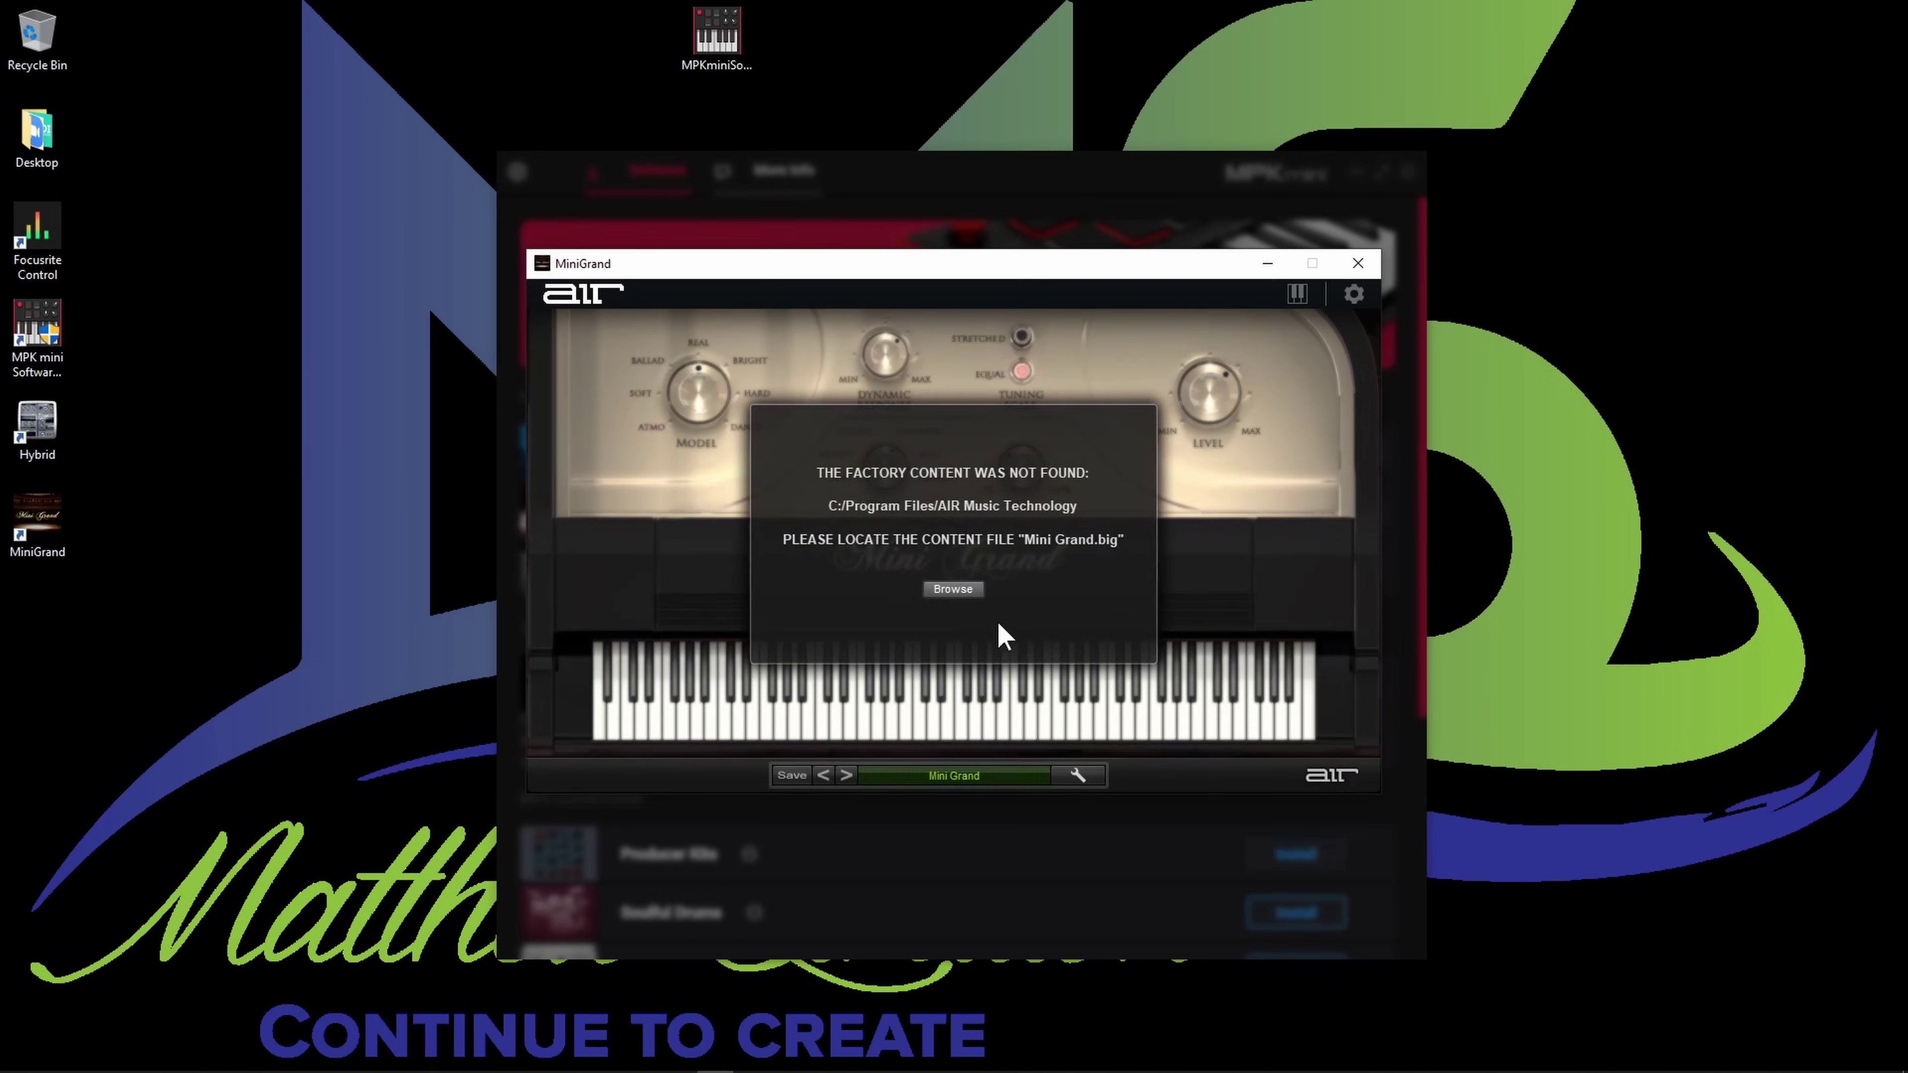
click(952, 589)
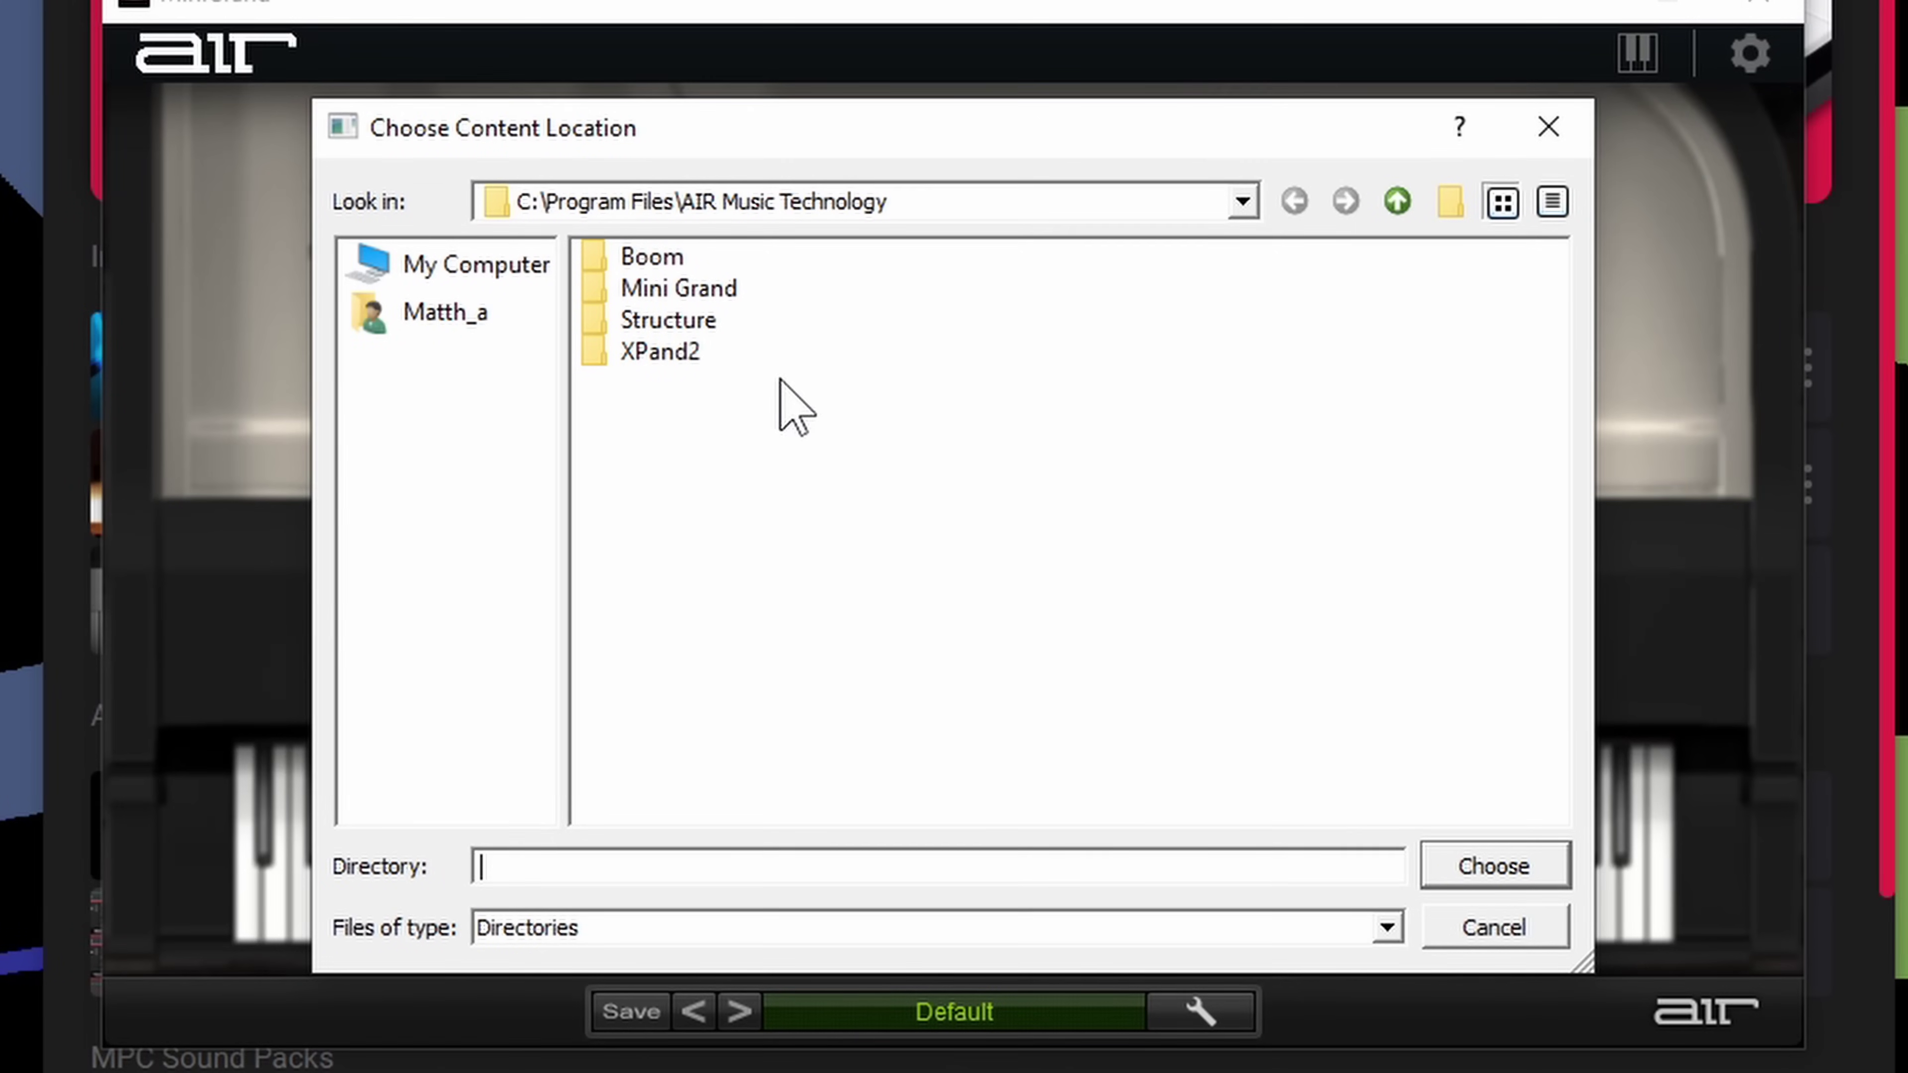
double_click(733, 290)
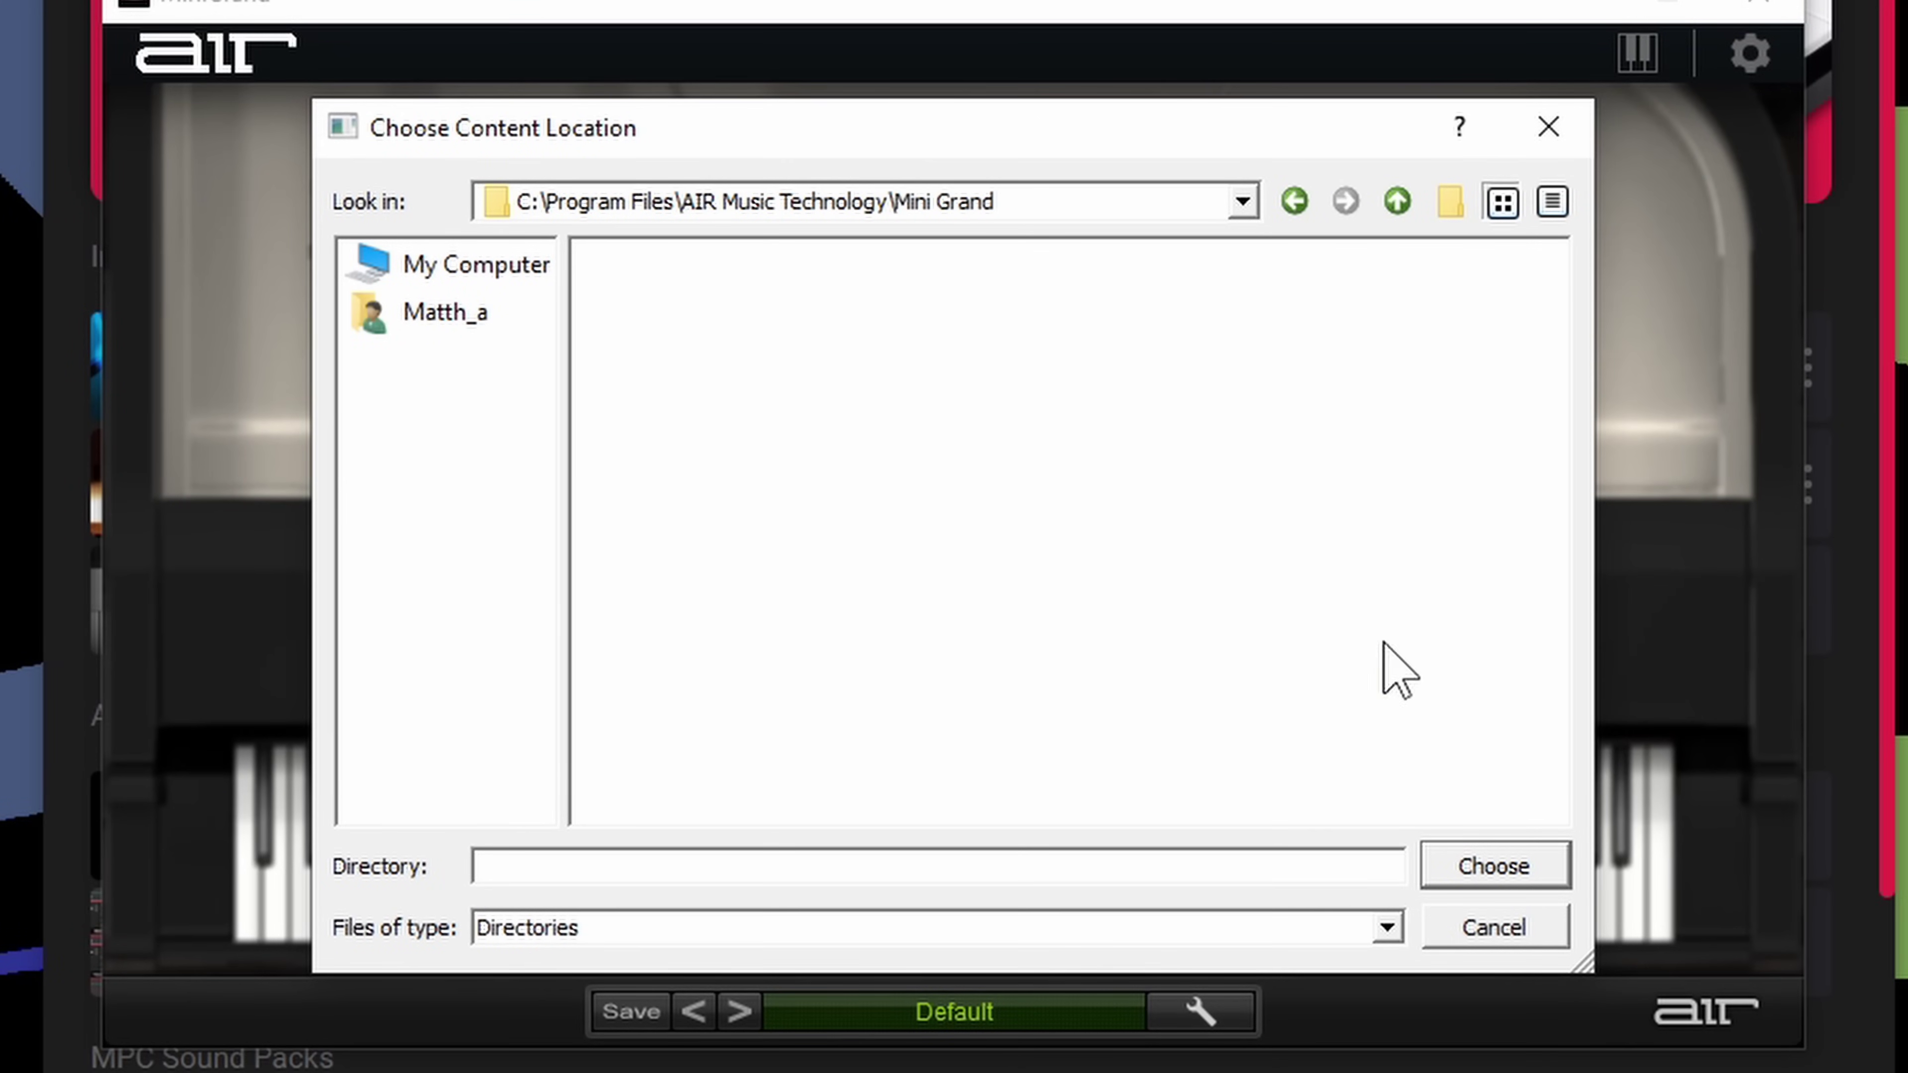
click(1540, 873)
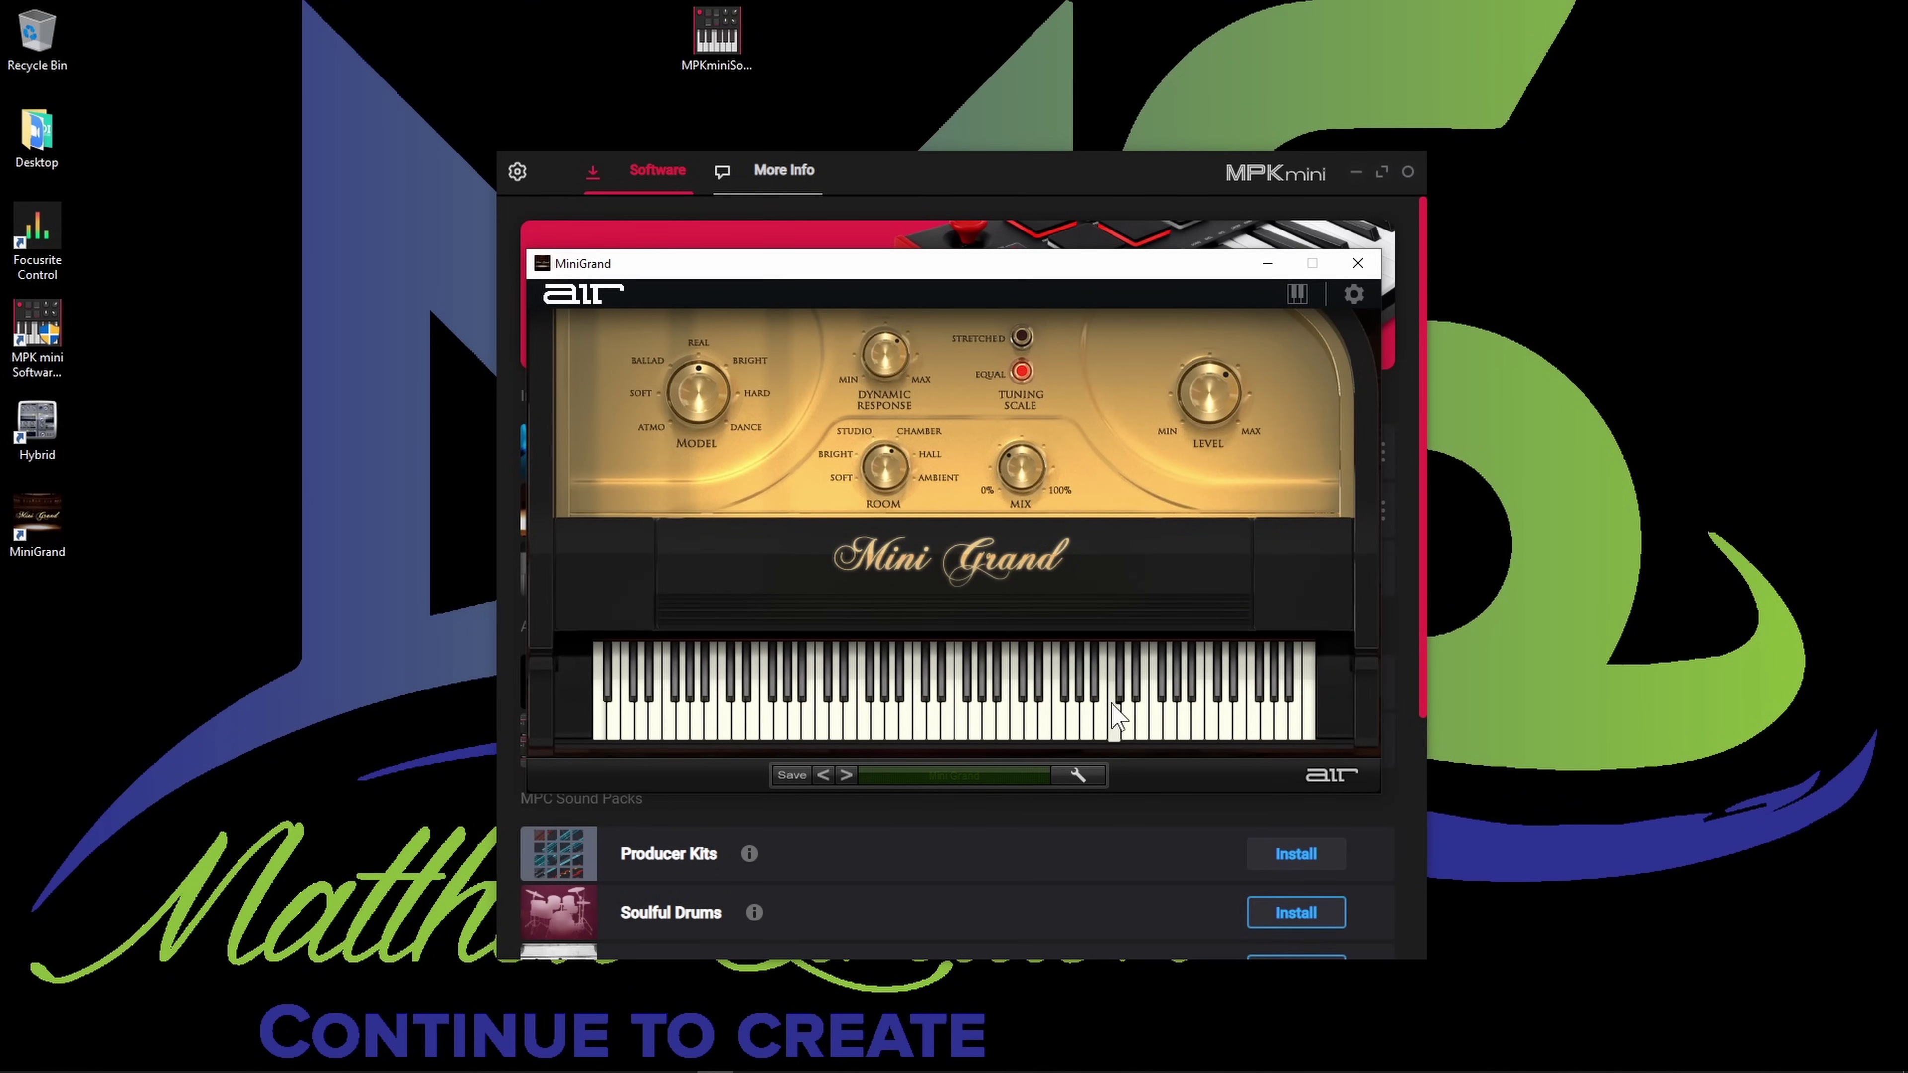
- Audition the 06 Atmo Piano and 14 Upright Piano presets, then close Mini Grand
click(883, 778)
click(953, 736)
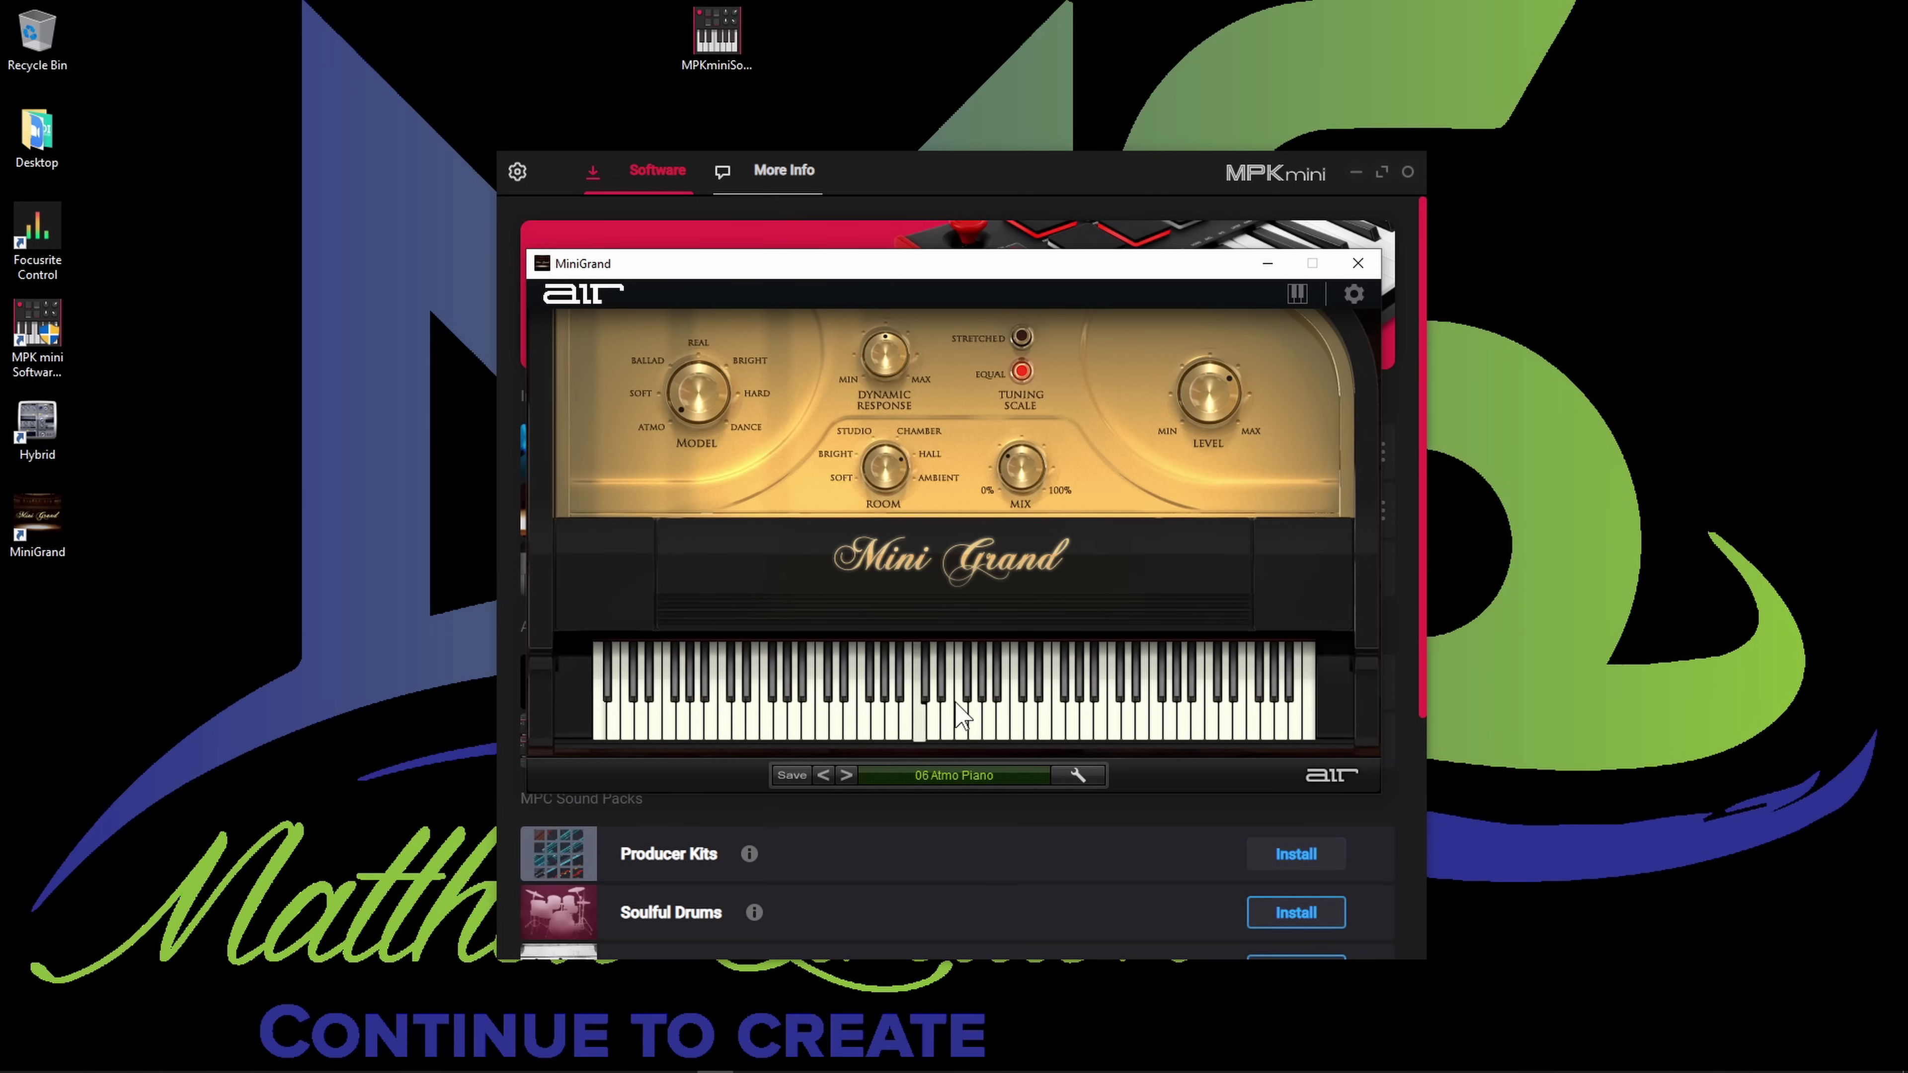
click(984, 786)
click(968, 864)
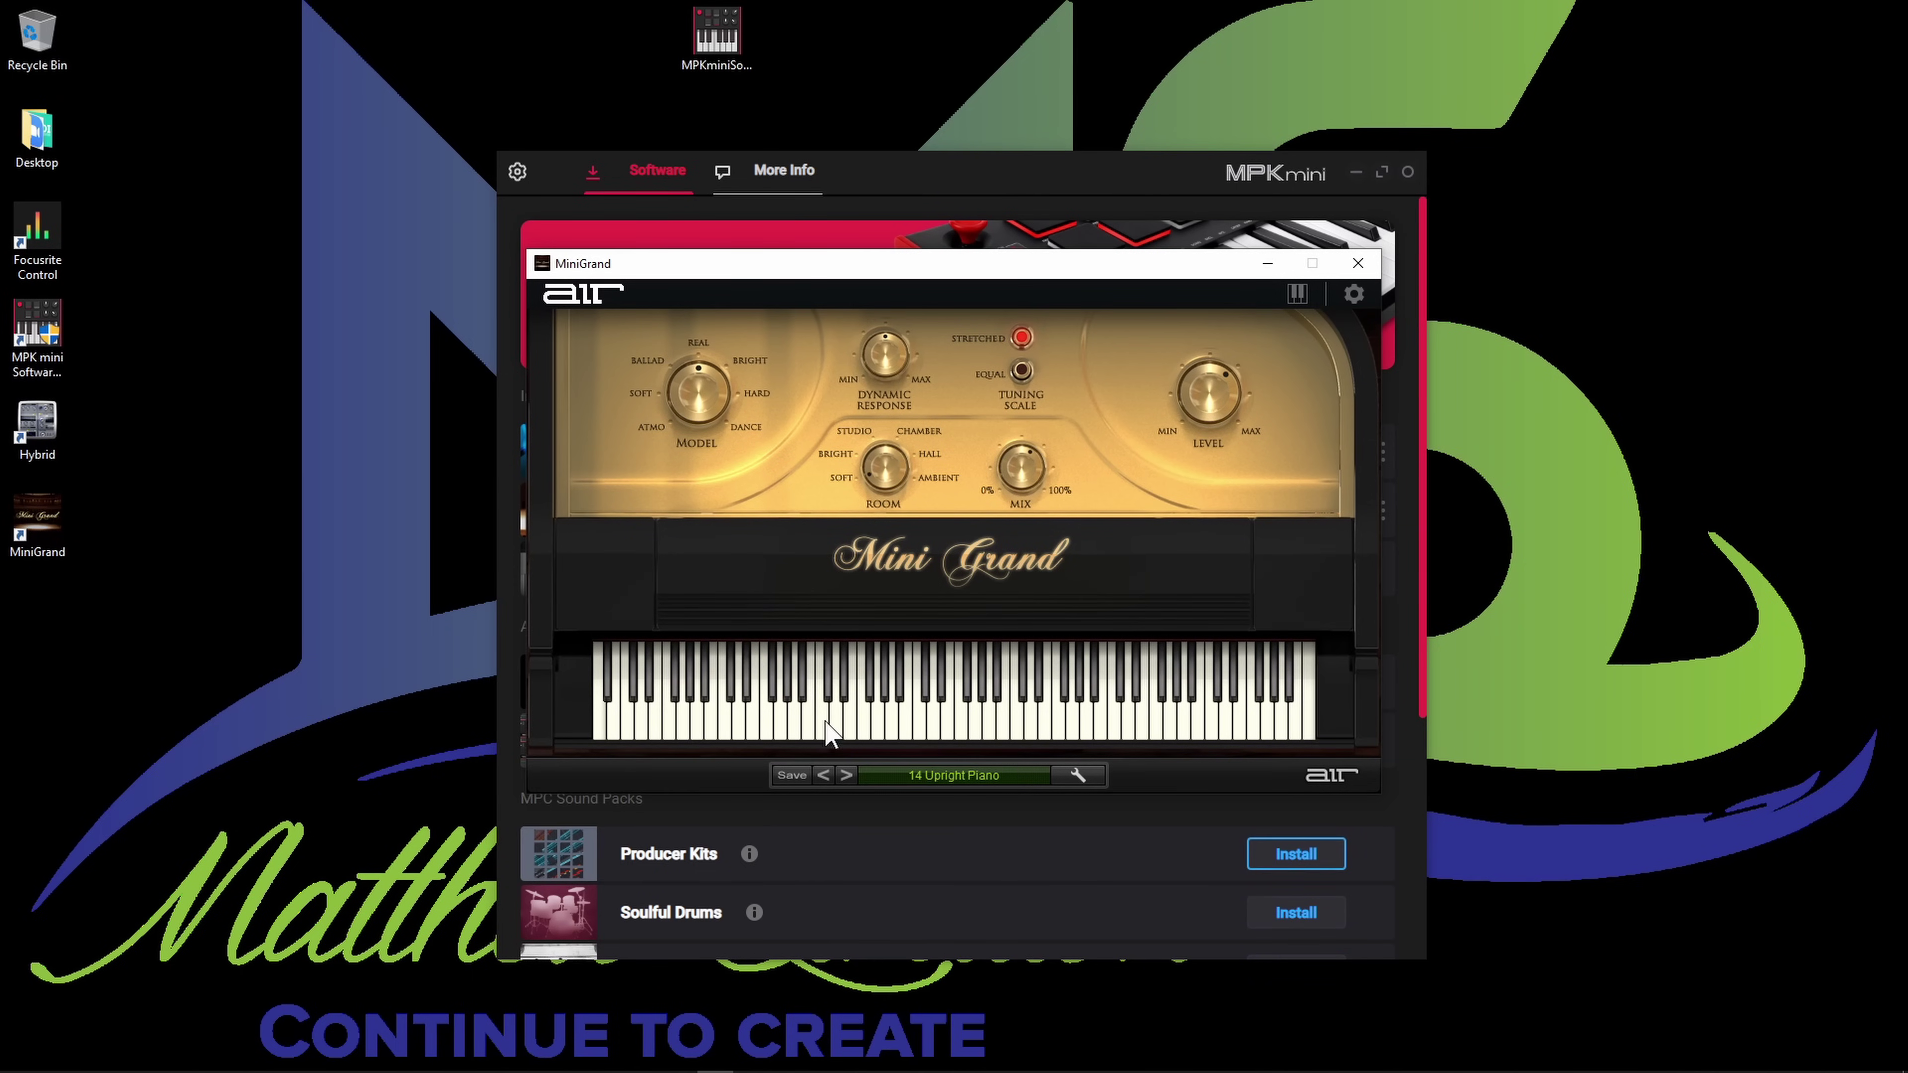
click(1003, 710)
click(936, 703)
click(1358, 263)
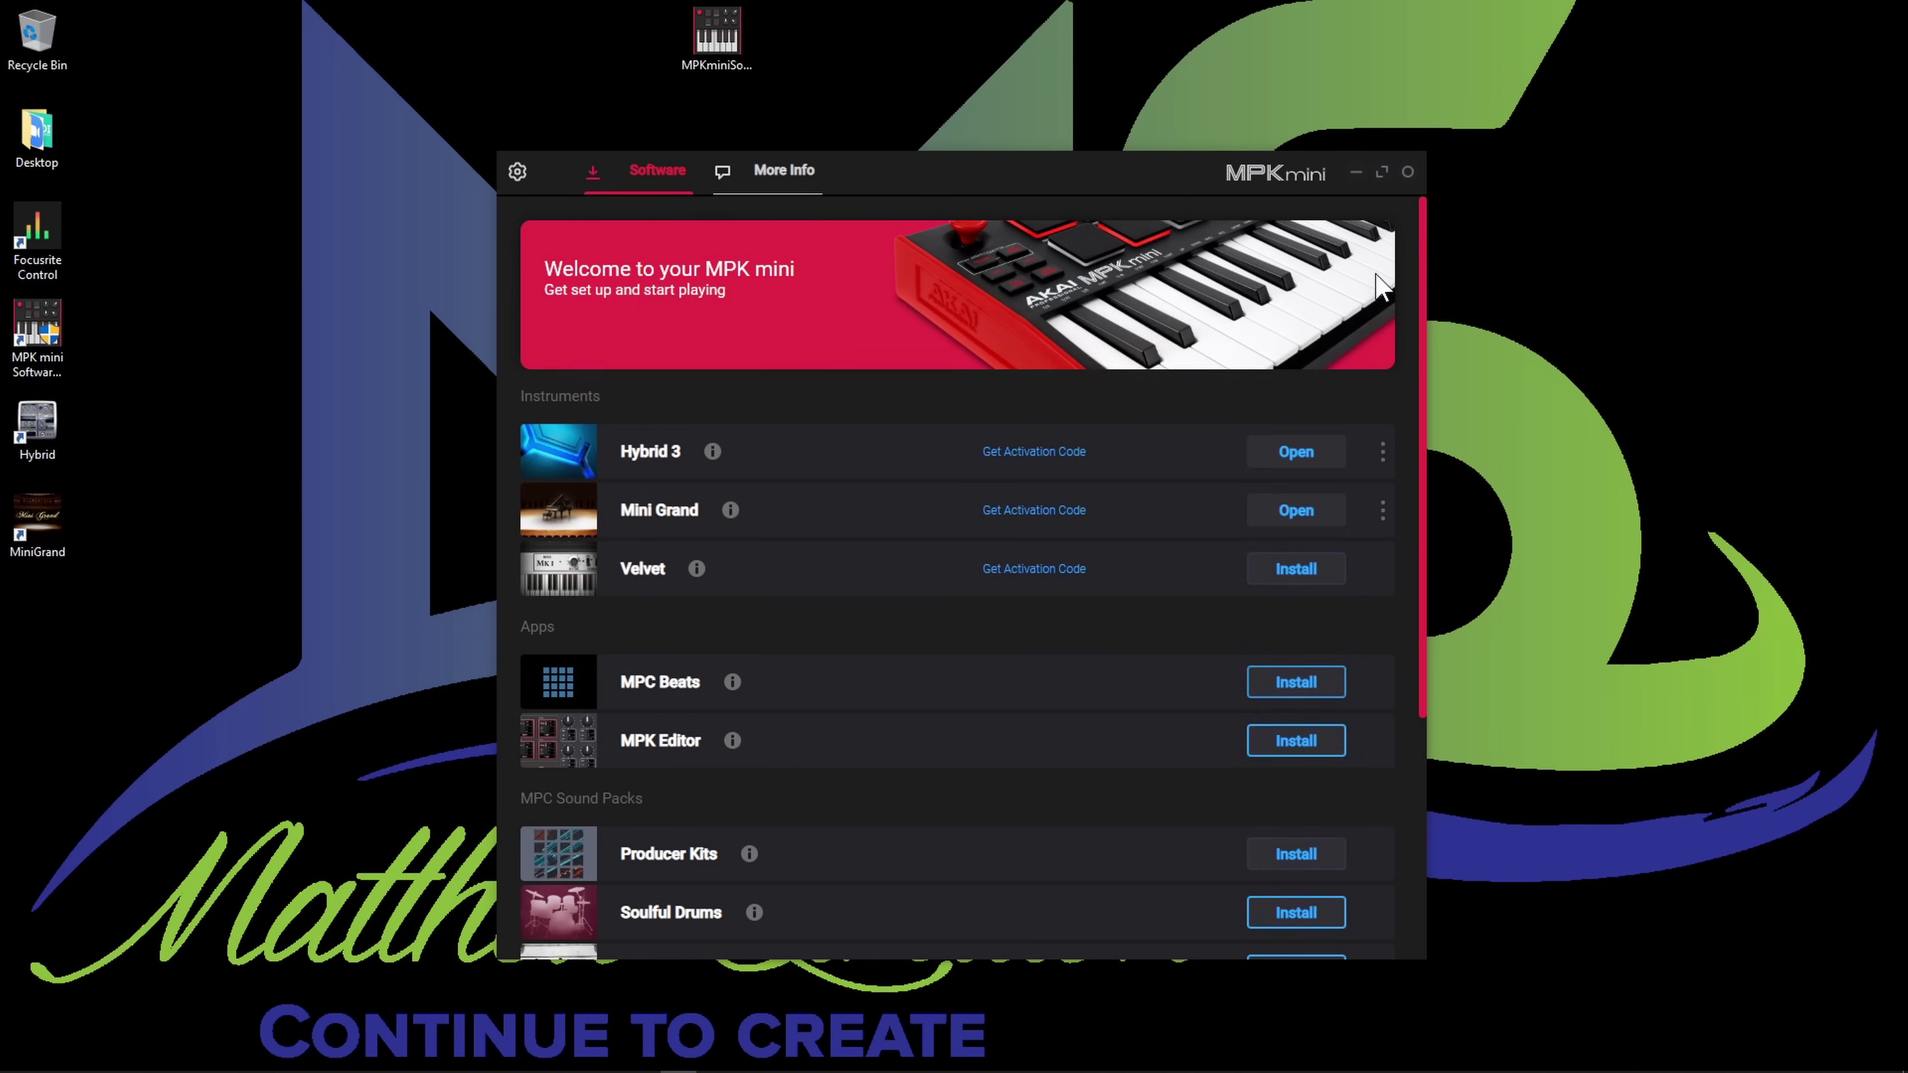
- Install Velvet with a desktop shortcut and close its installation instructions dialog
click(1291, 571)
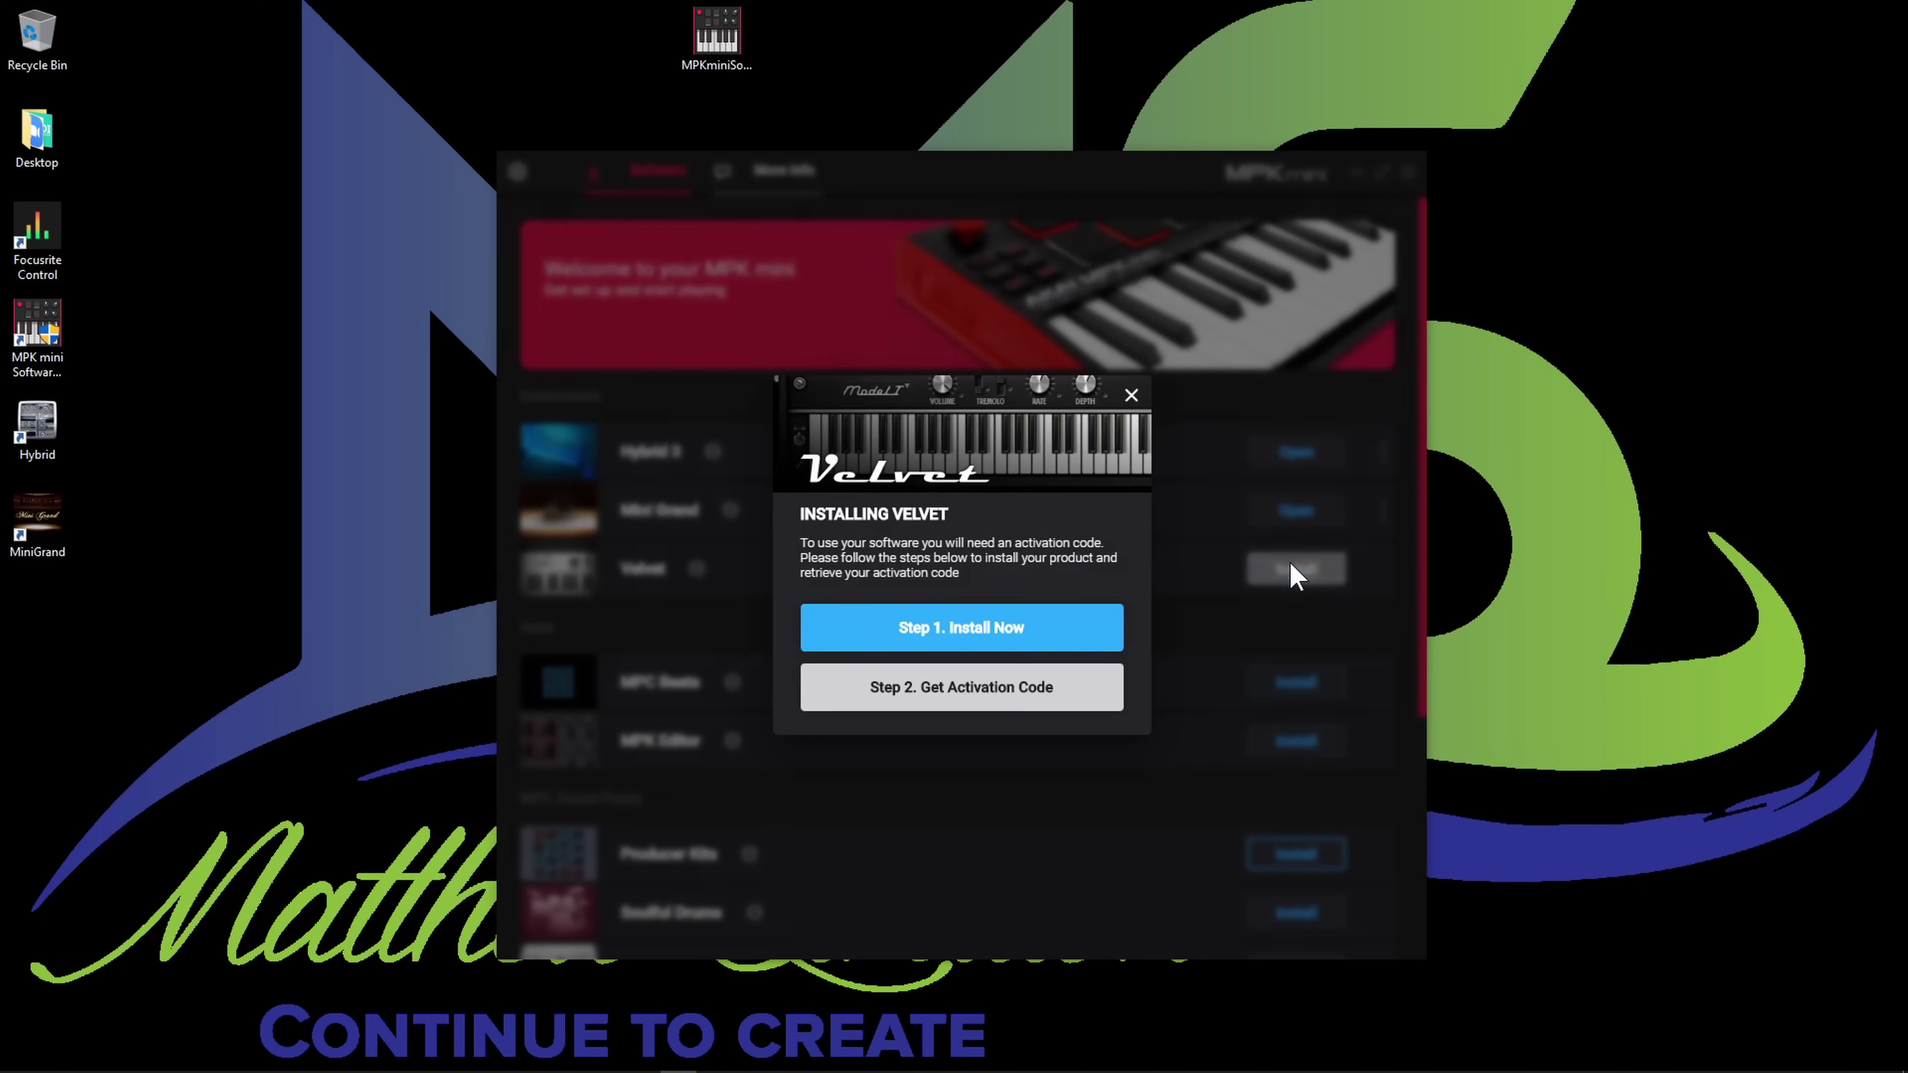
click(1109, 630)
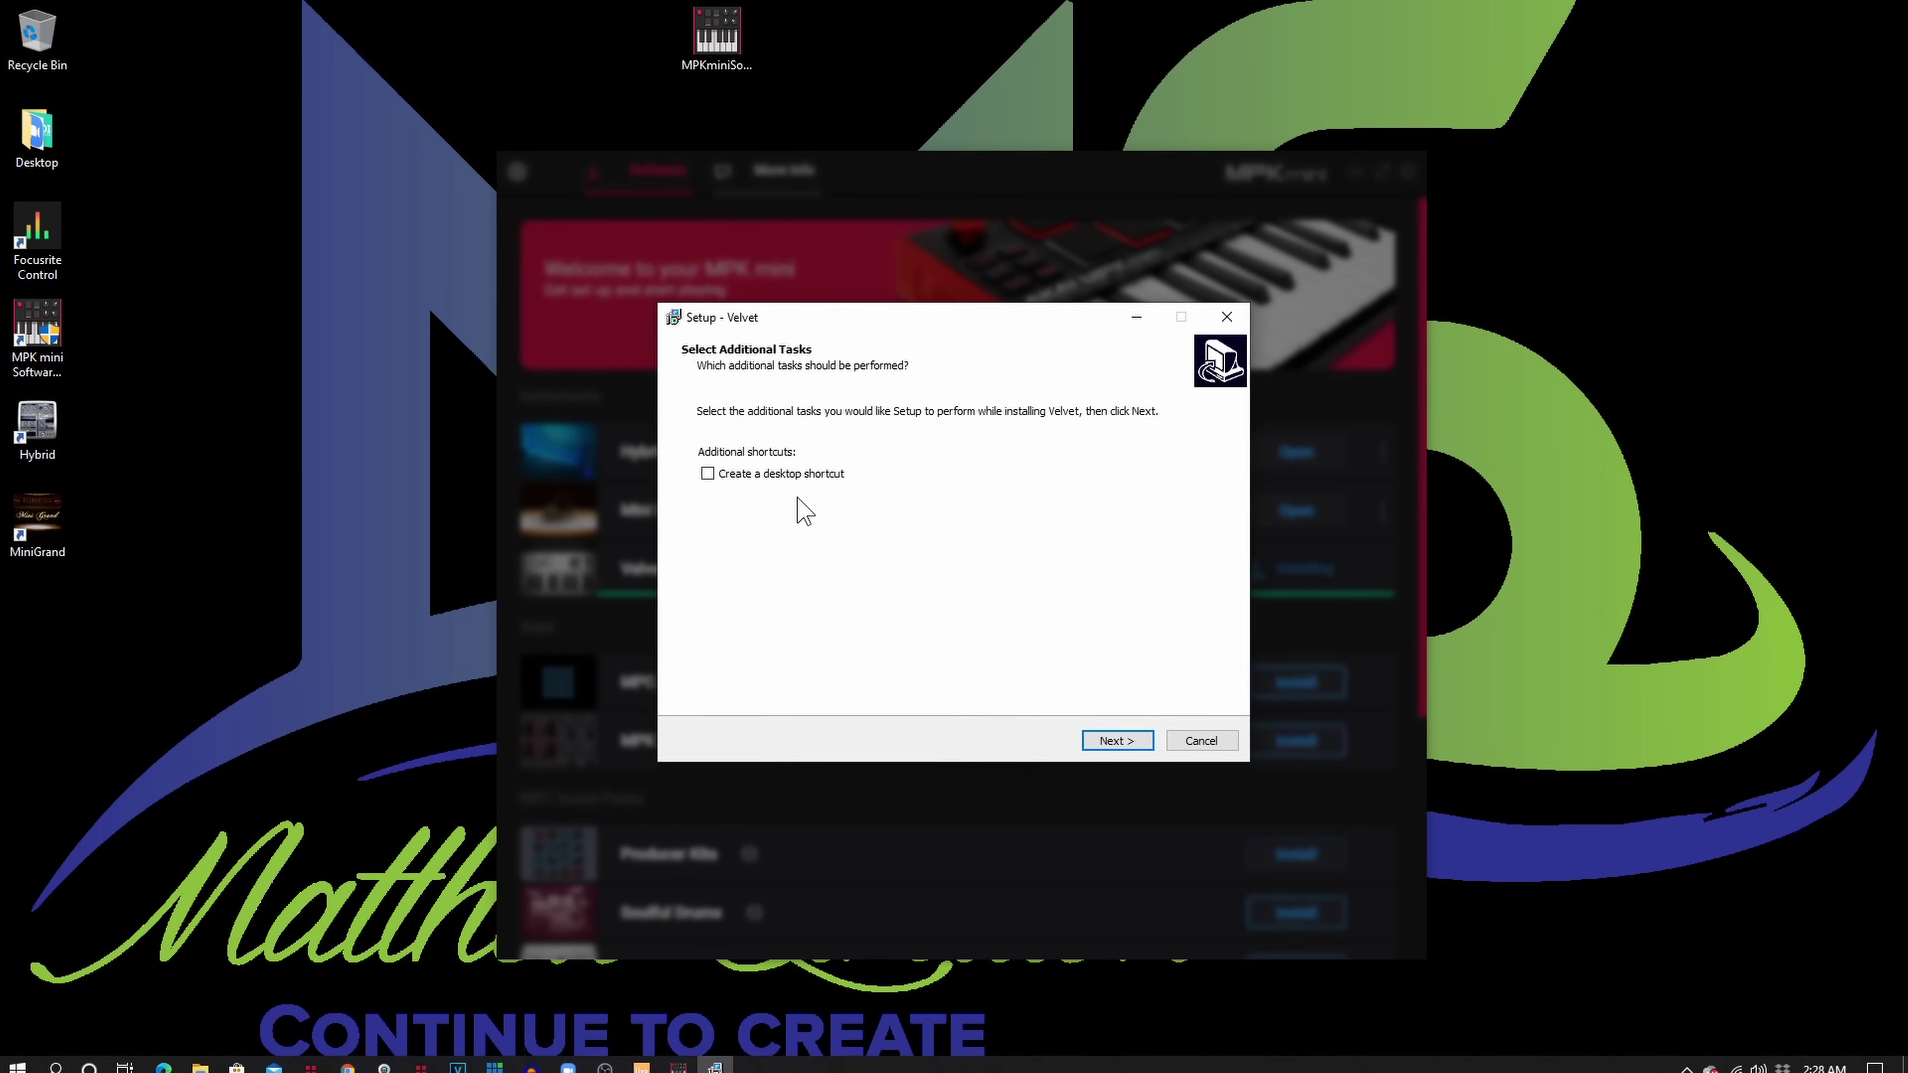
click(1118, 742)
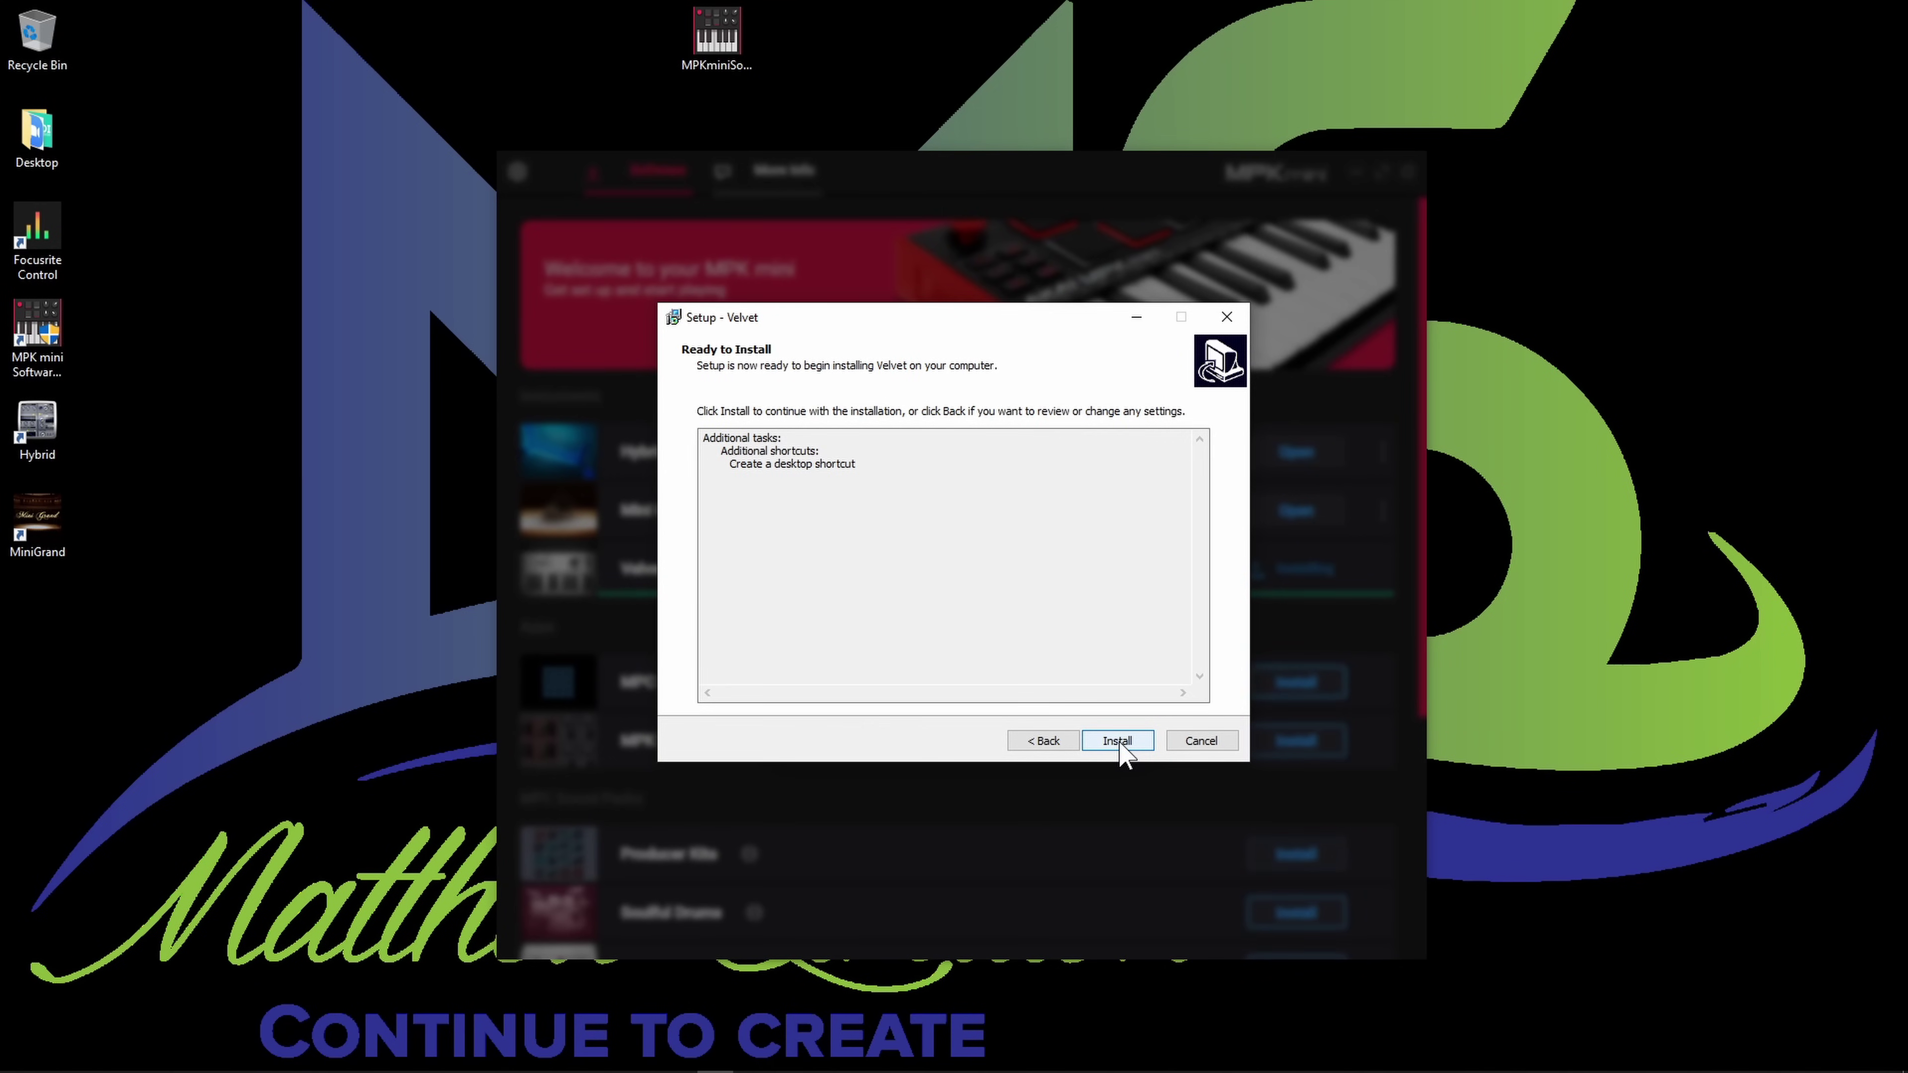
click(1118, 742)
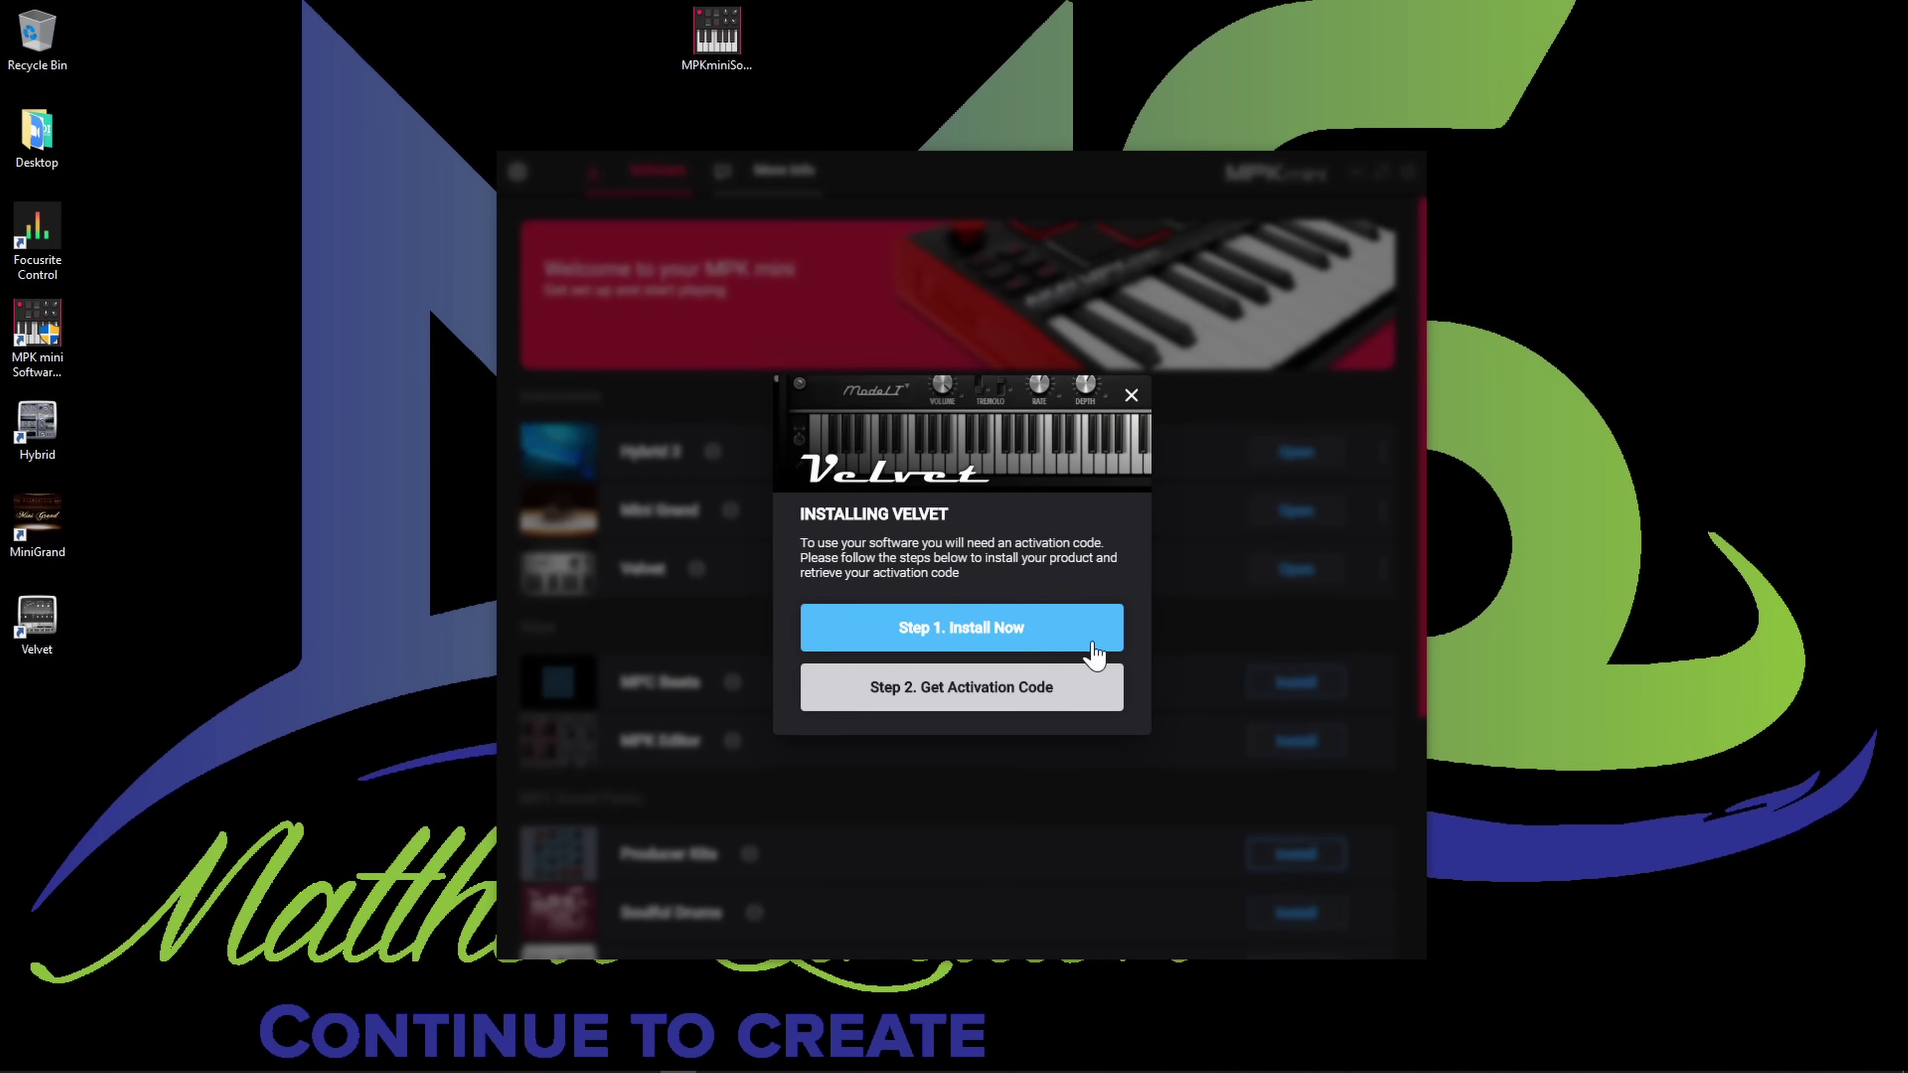
click(1131, 396)
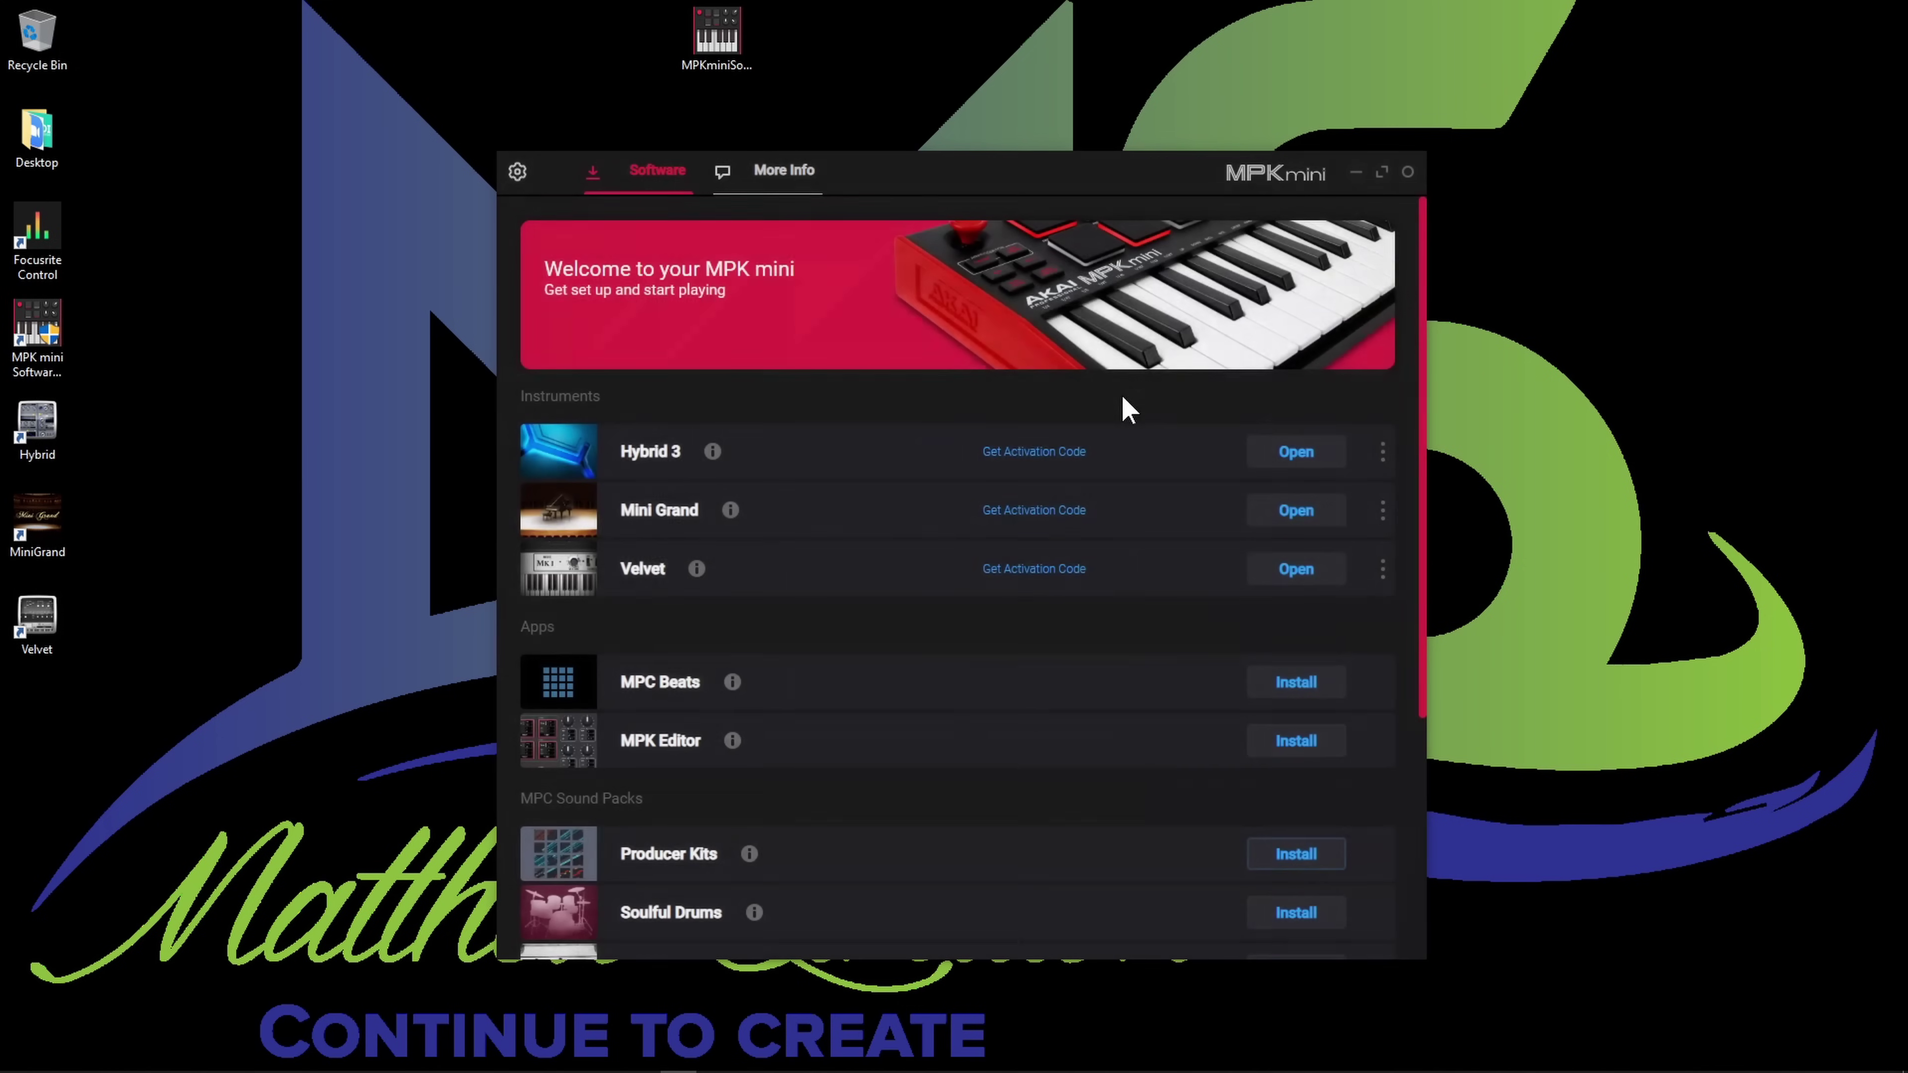
- Launch Velvet and set its content location to C:\ProgramData\Air Music Technology\Velvet
click(1277, 580)
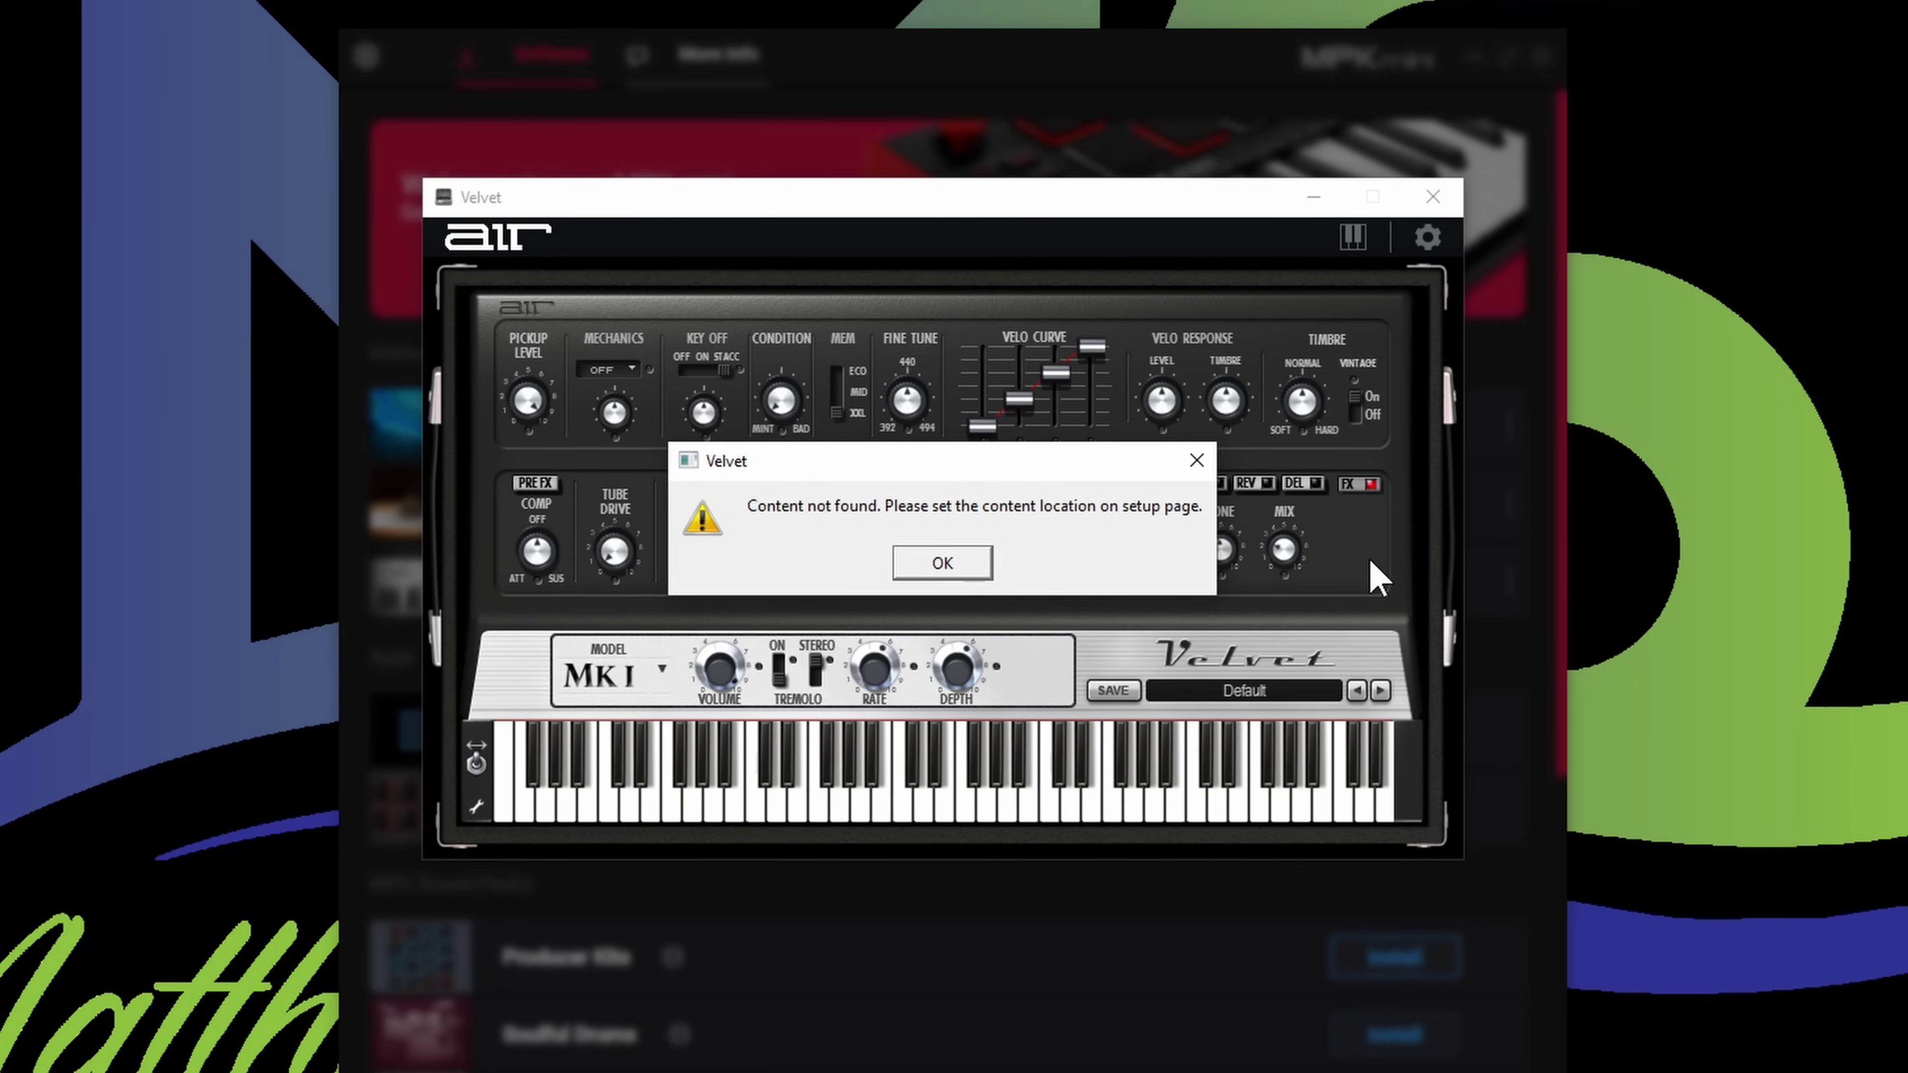
click(942, 563)
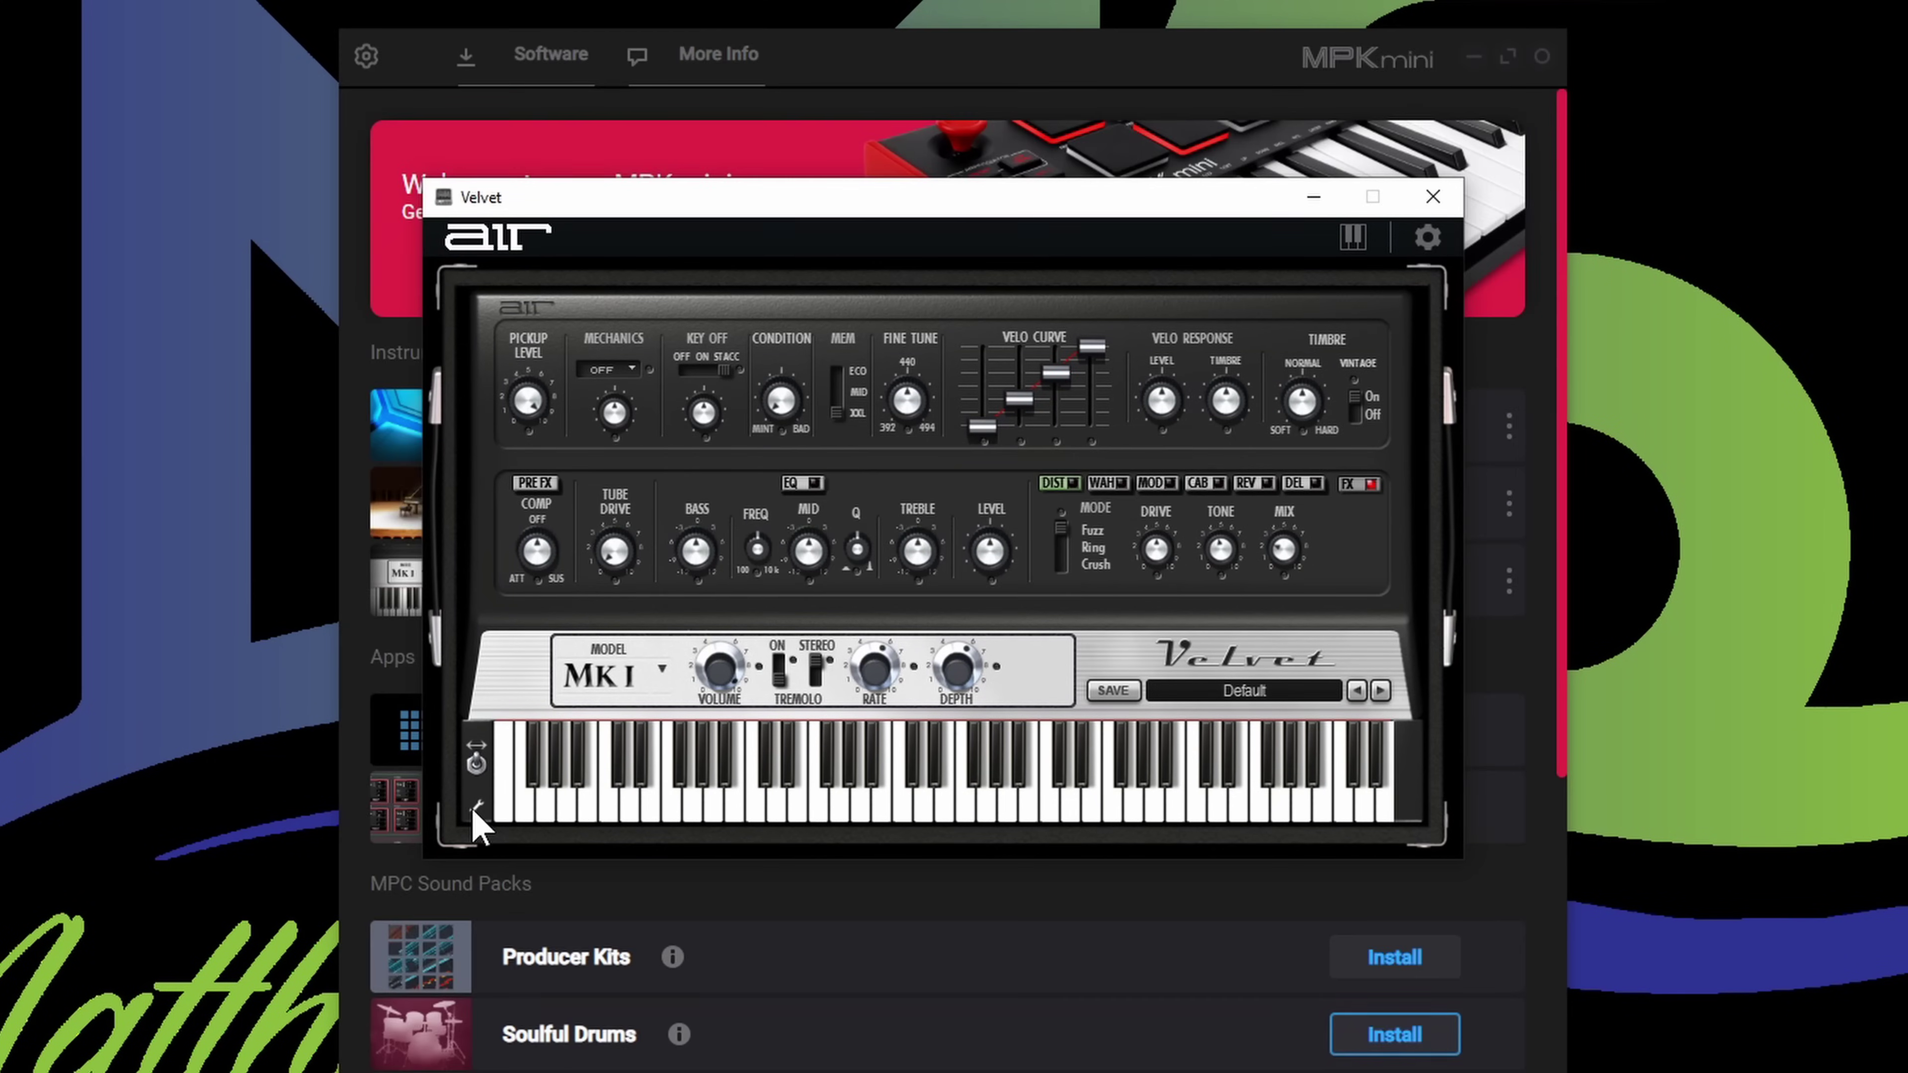
click(476, 811)
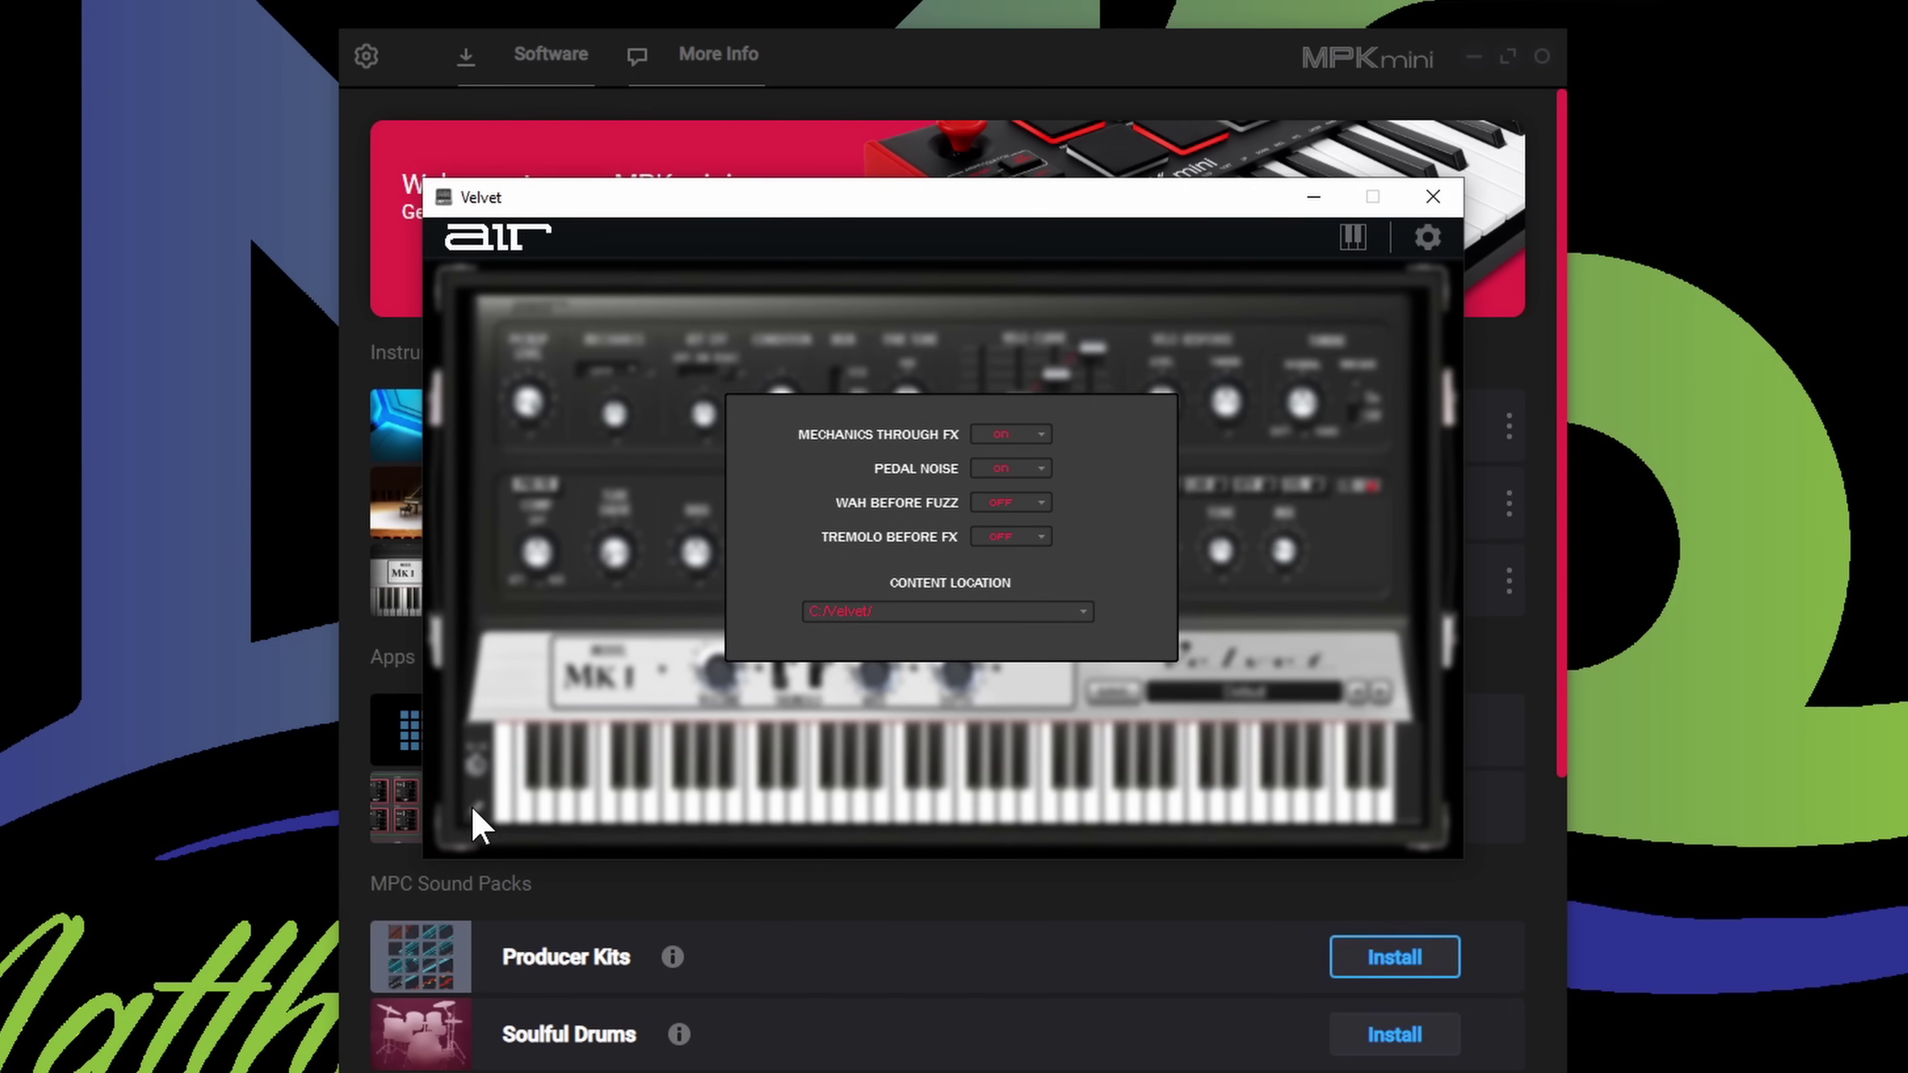
click(867, 610)
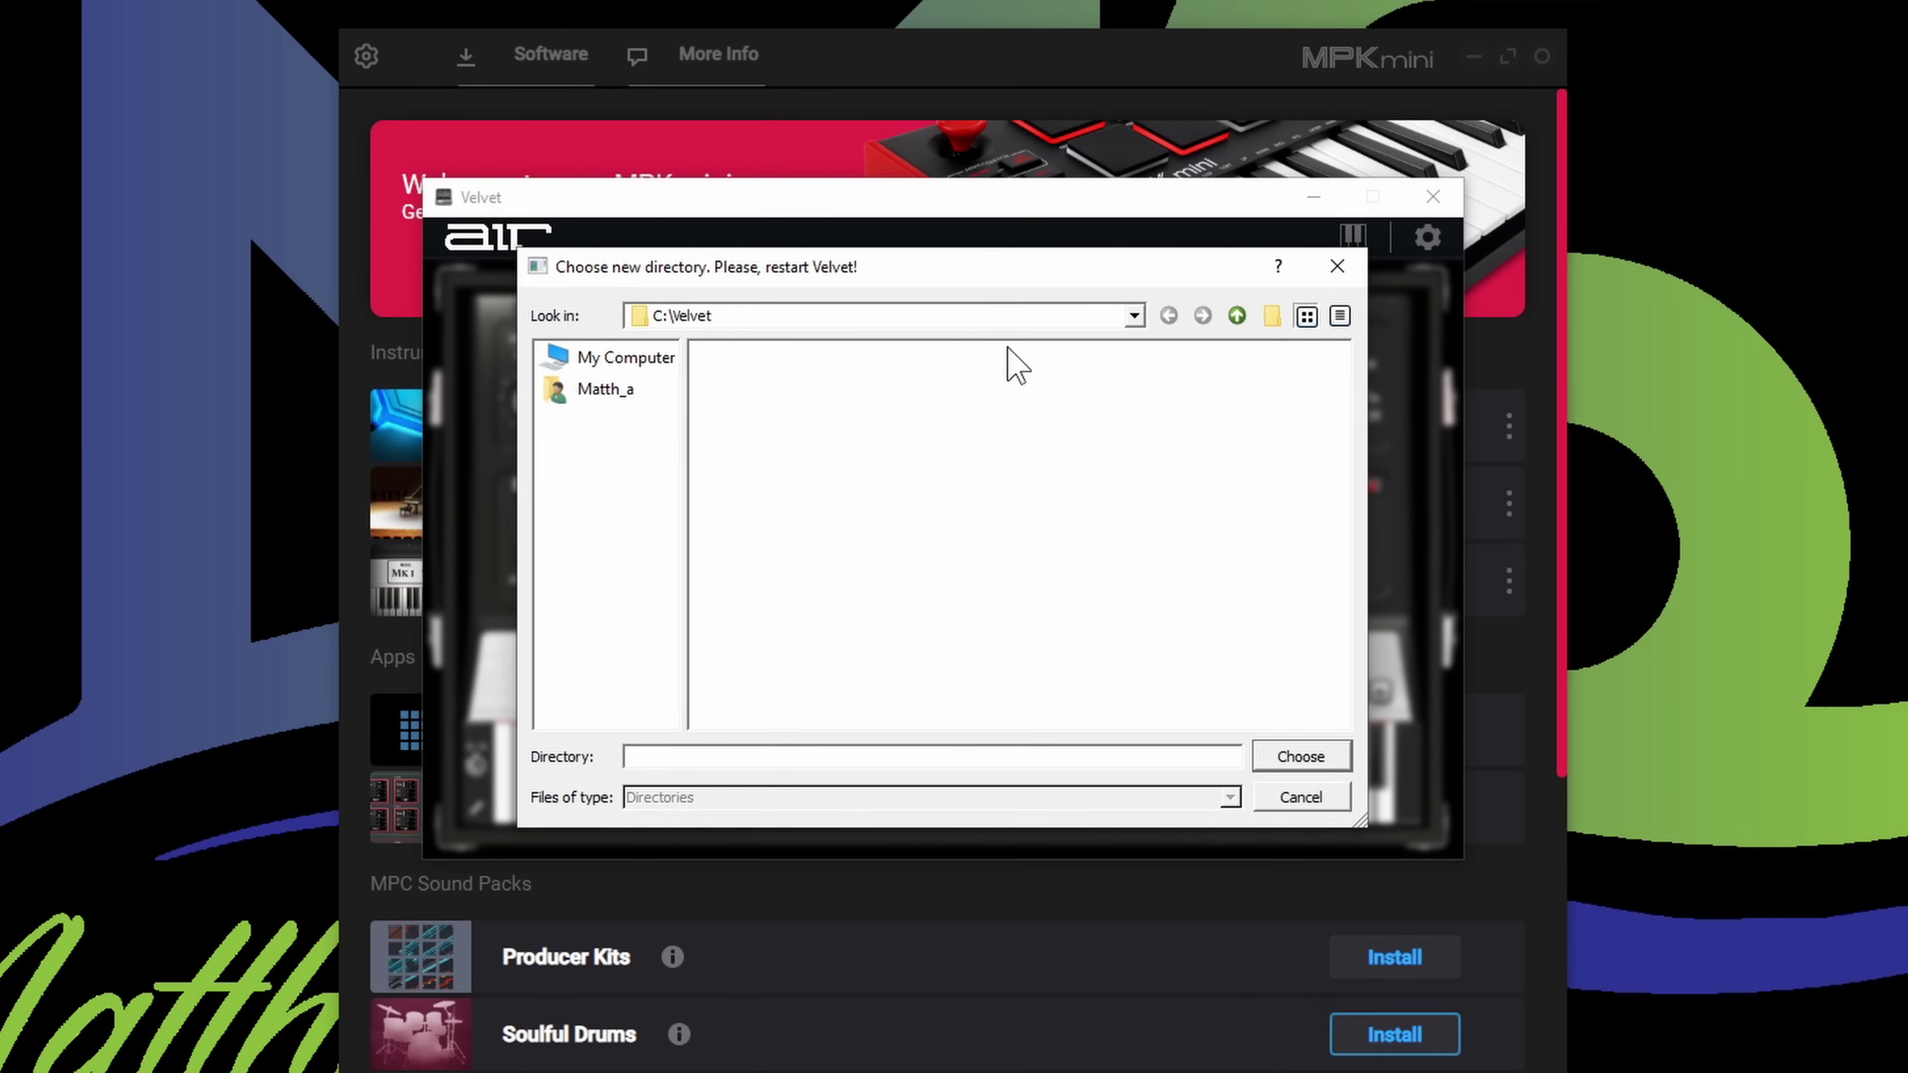
click(1234, 319)
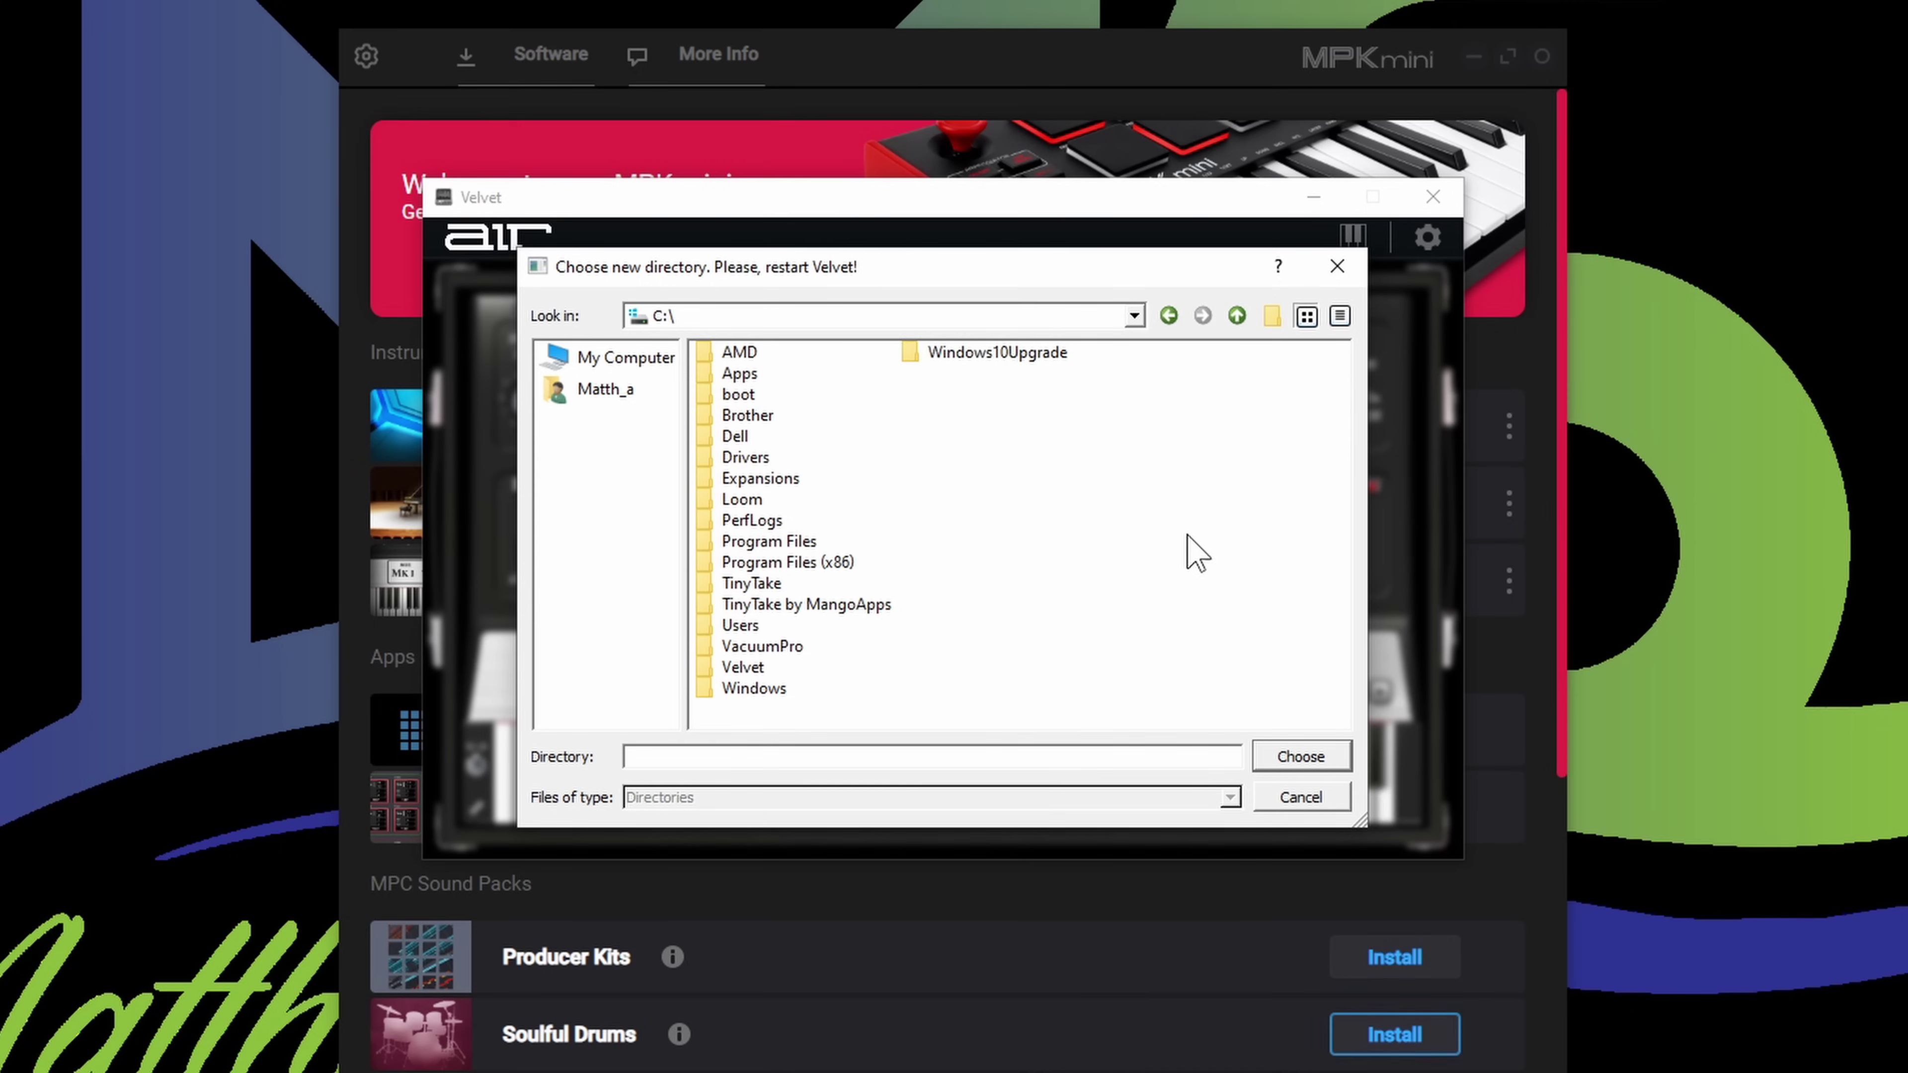
click(1220, 549)
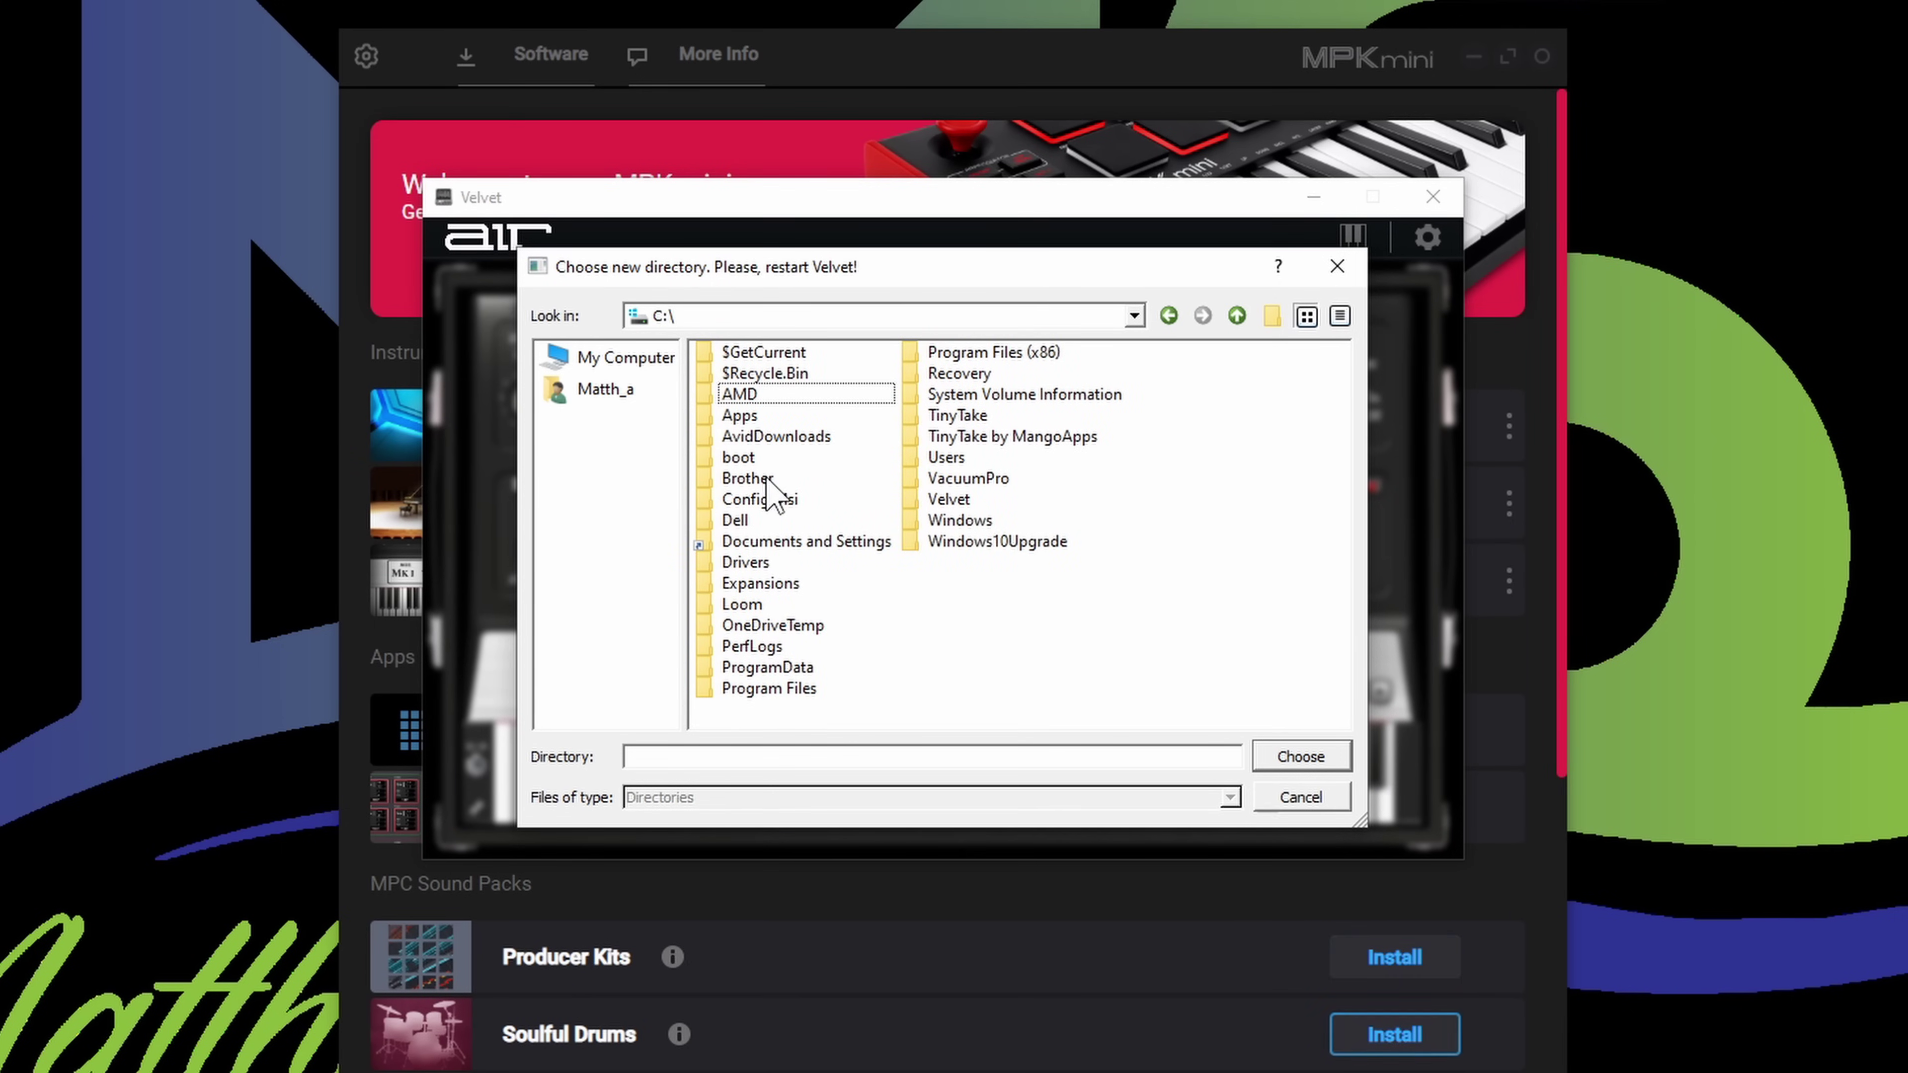
click(798, 667)
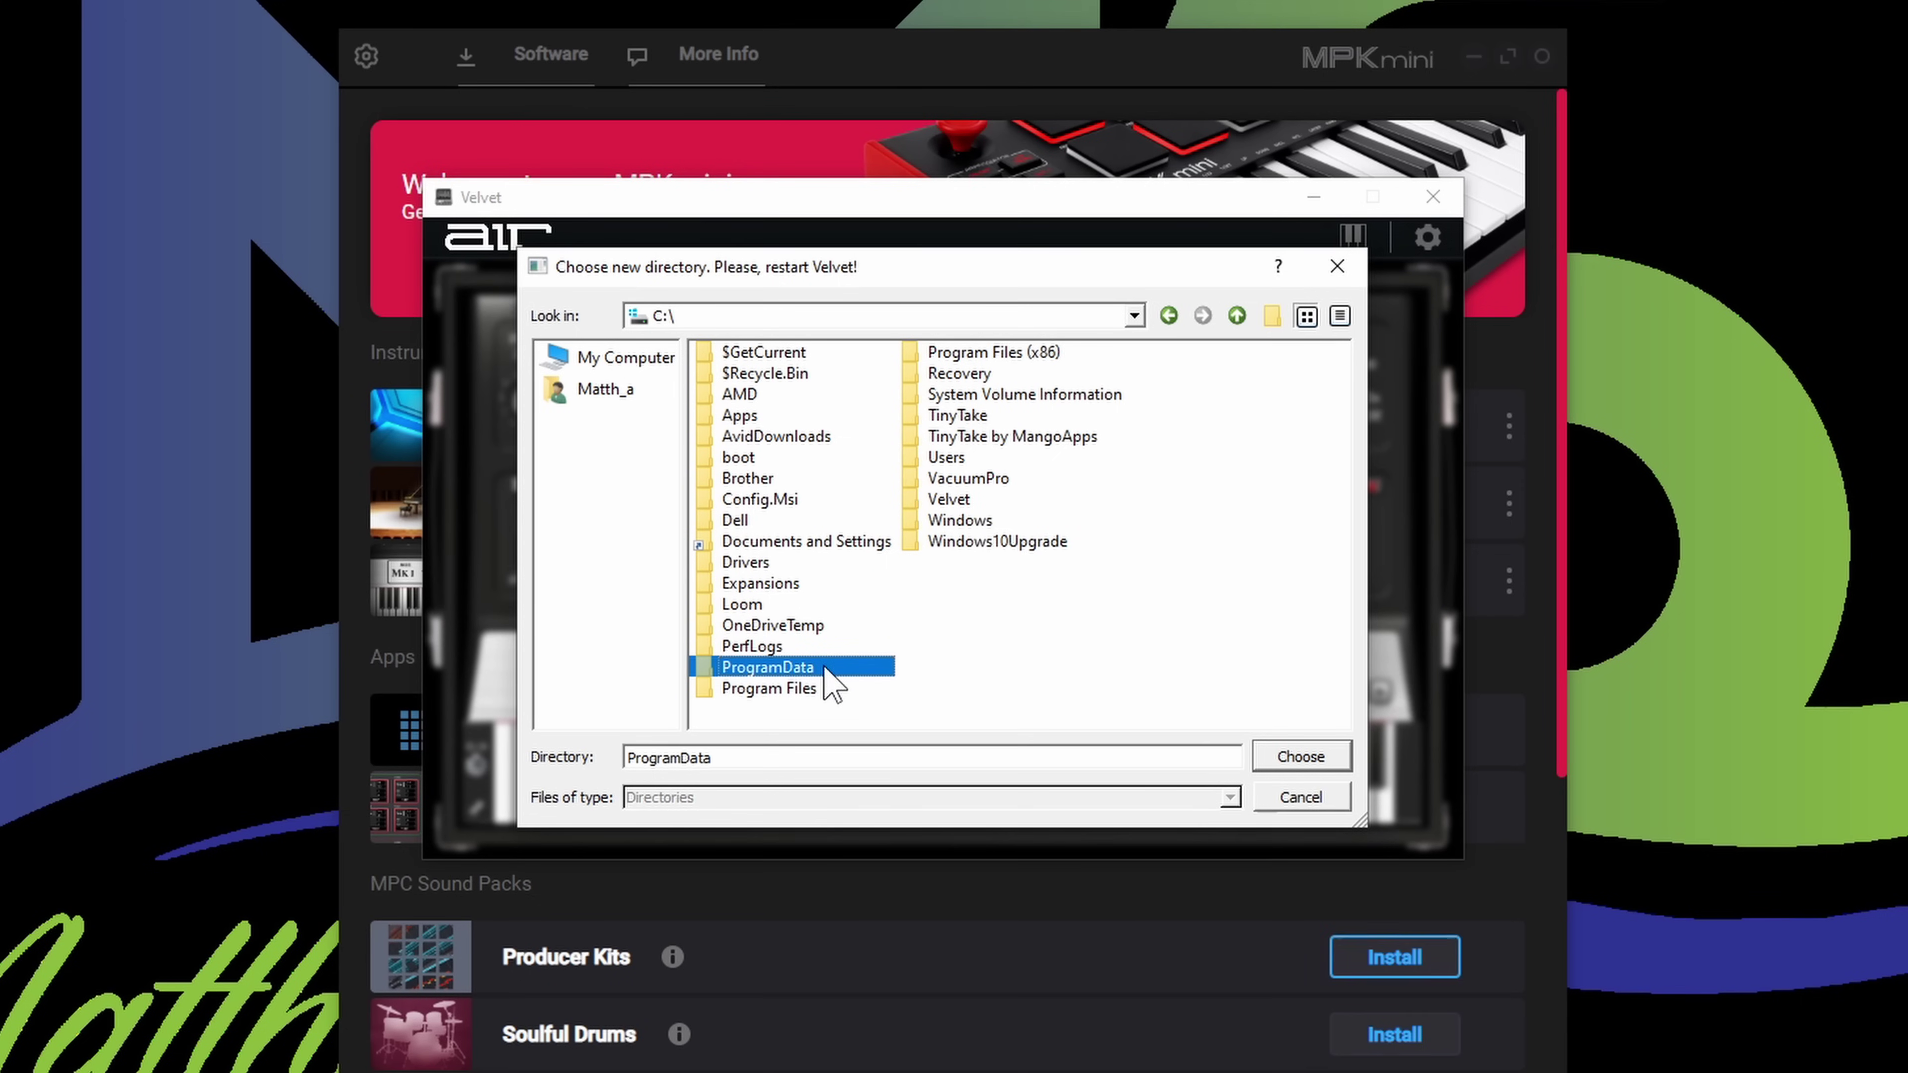
double_click(819, 668)
double_click(826, 458)
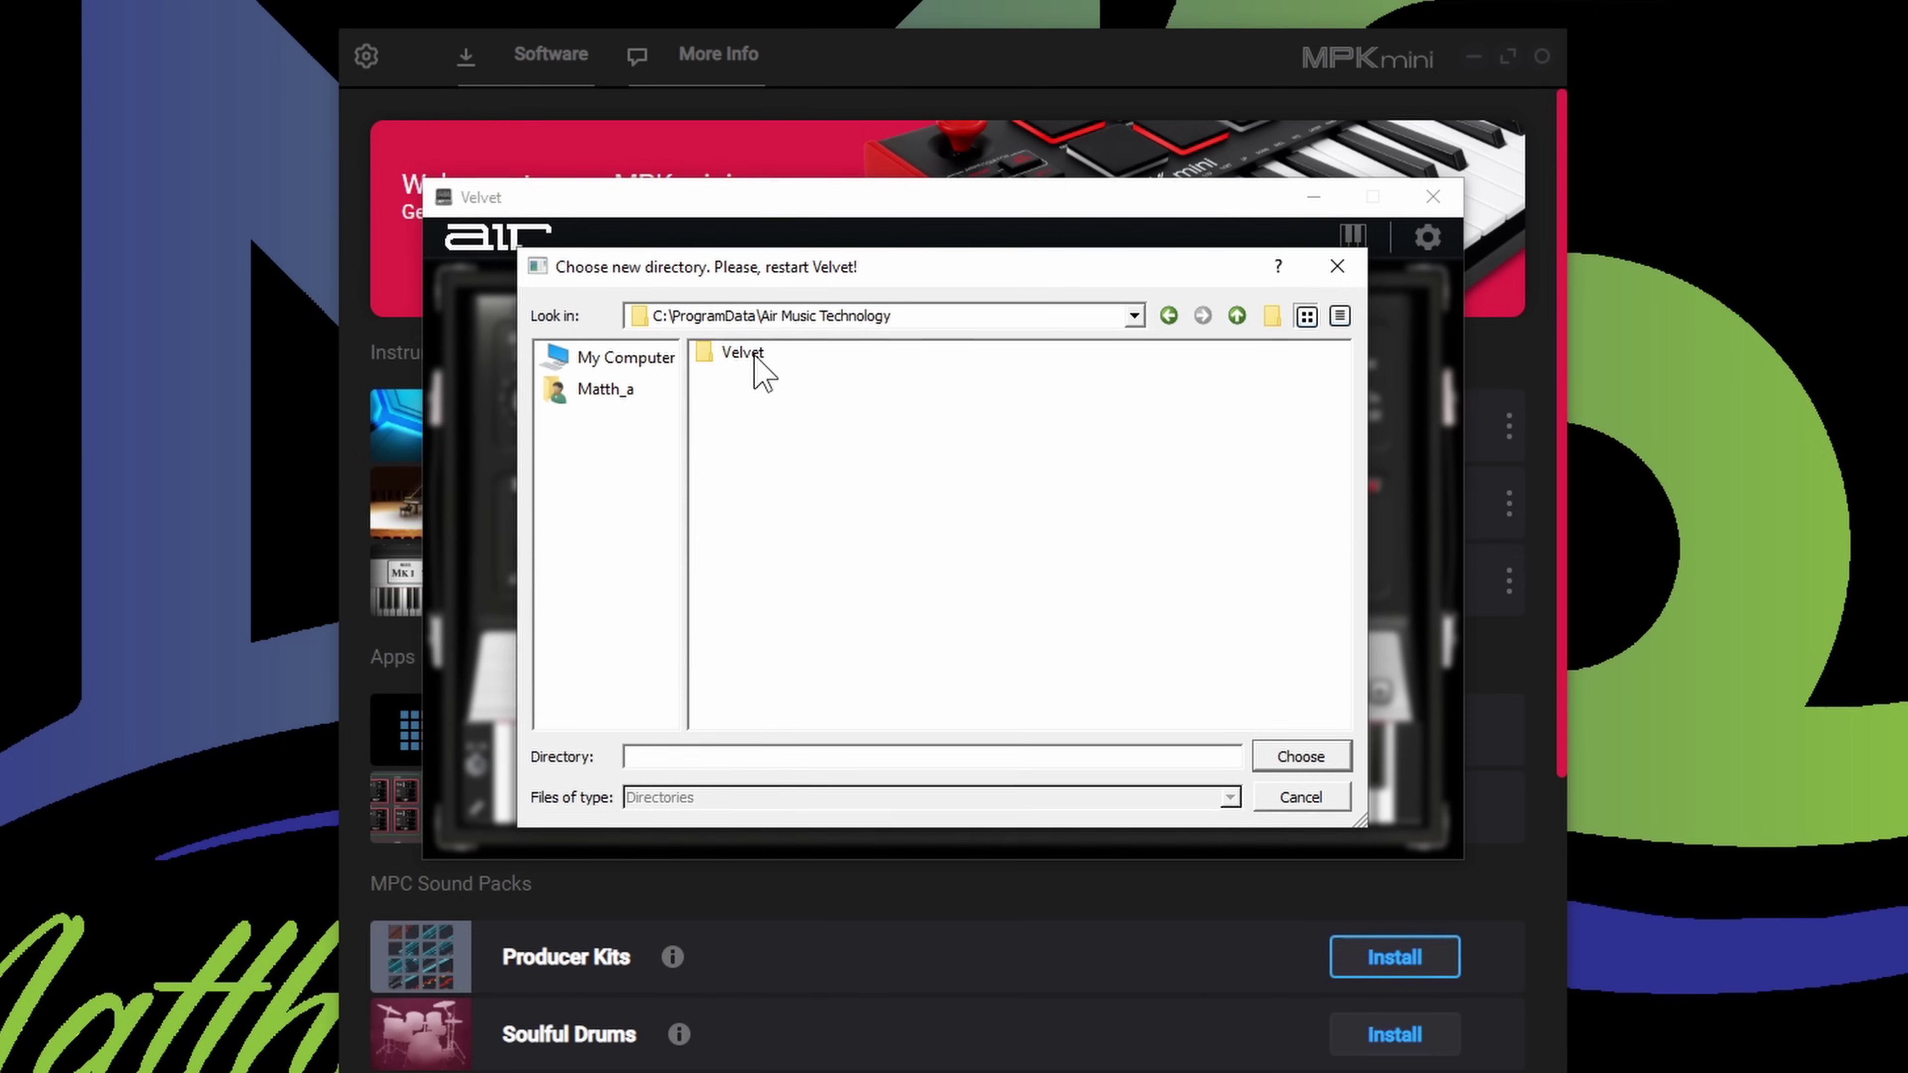
click(1325, 758)
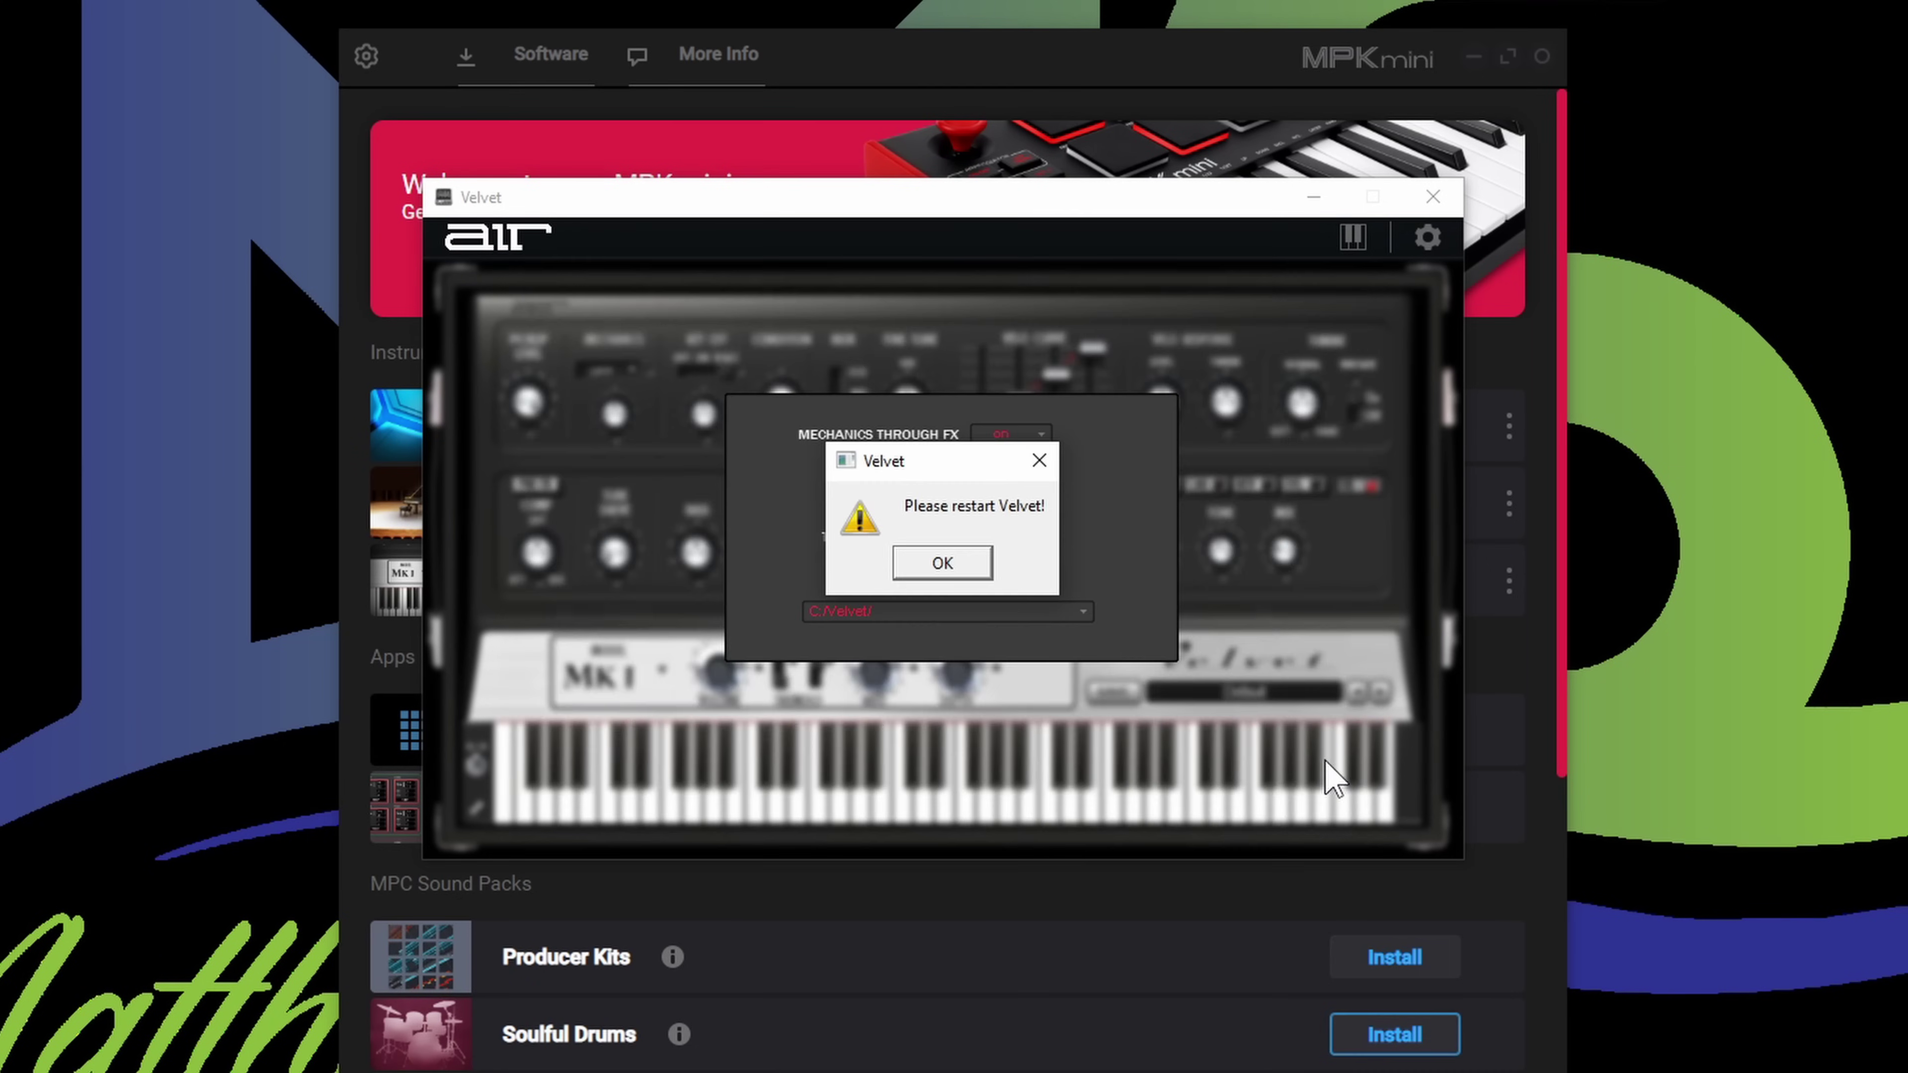
- Acknowledge the restart notice, then close and reopen Velvet
click(942, 563)
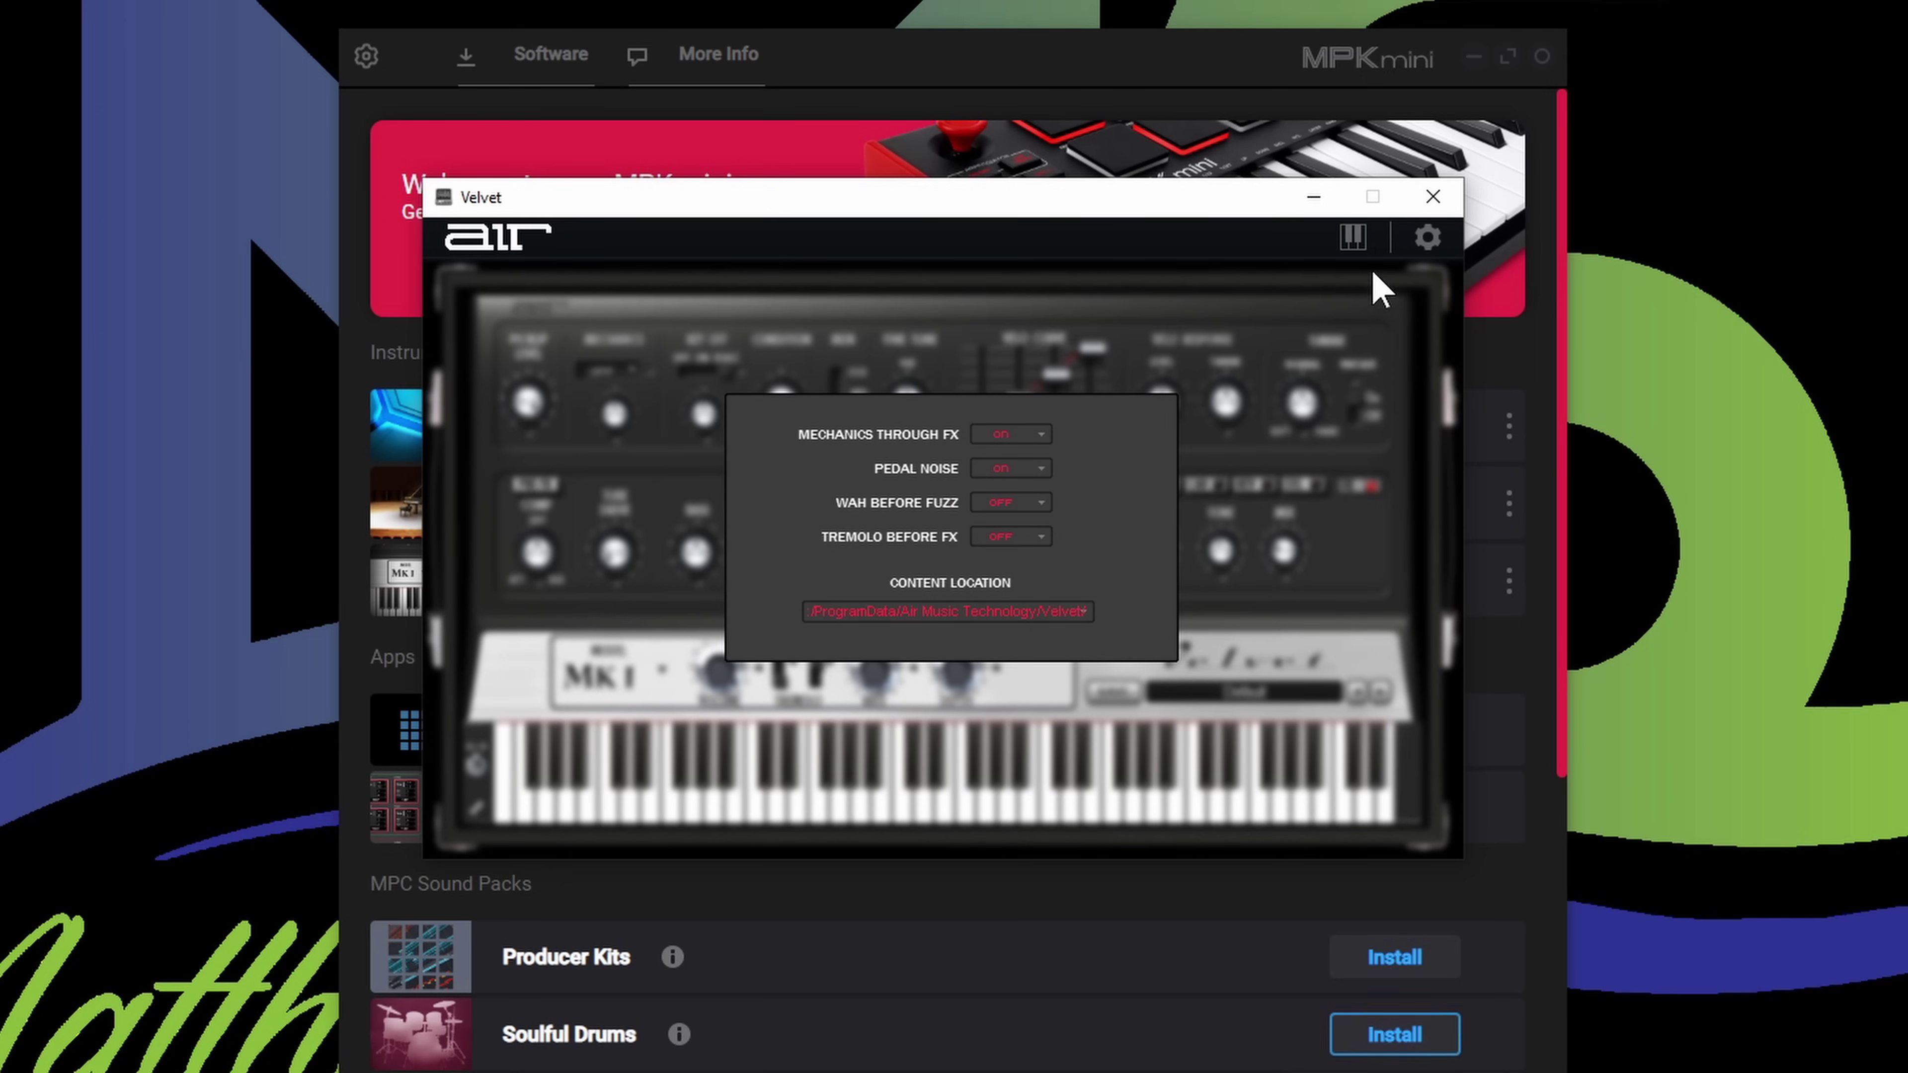
click(1427, 199)
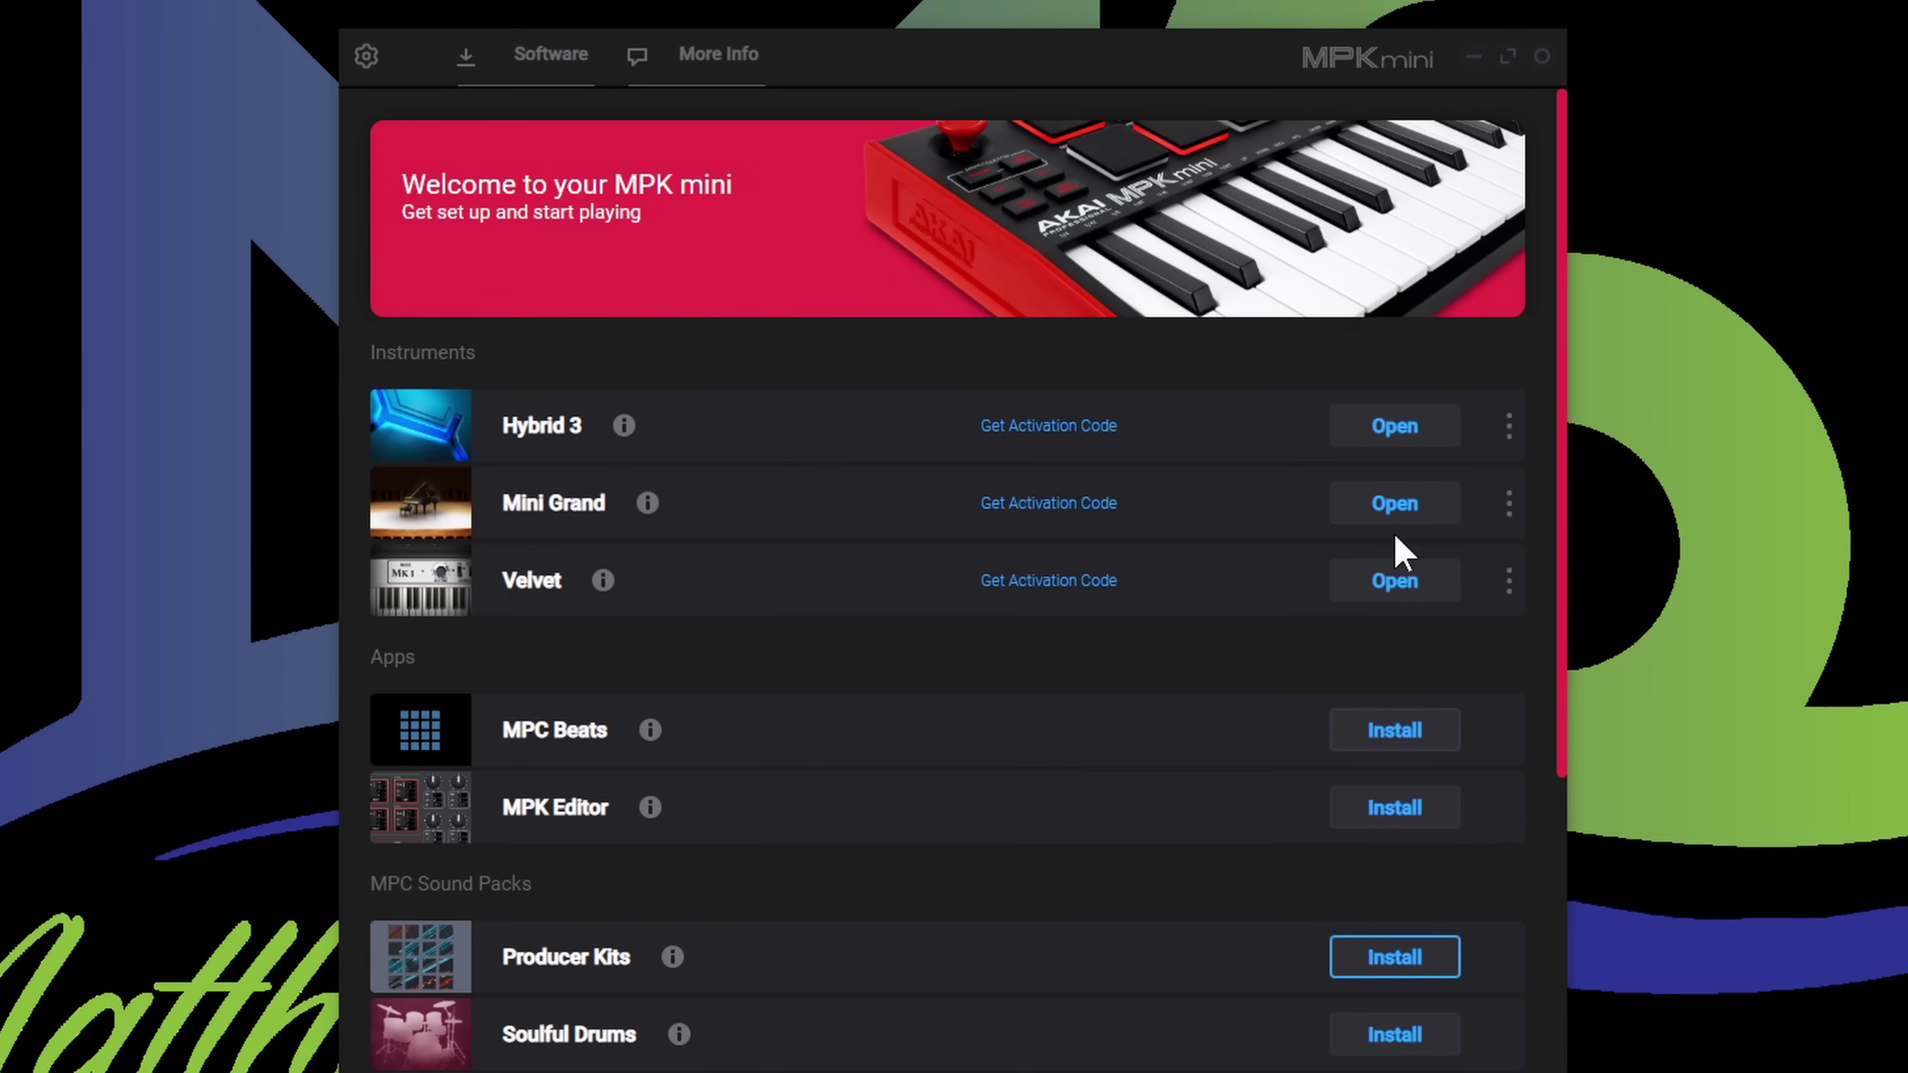
click(1380, 590)
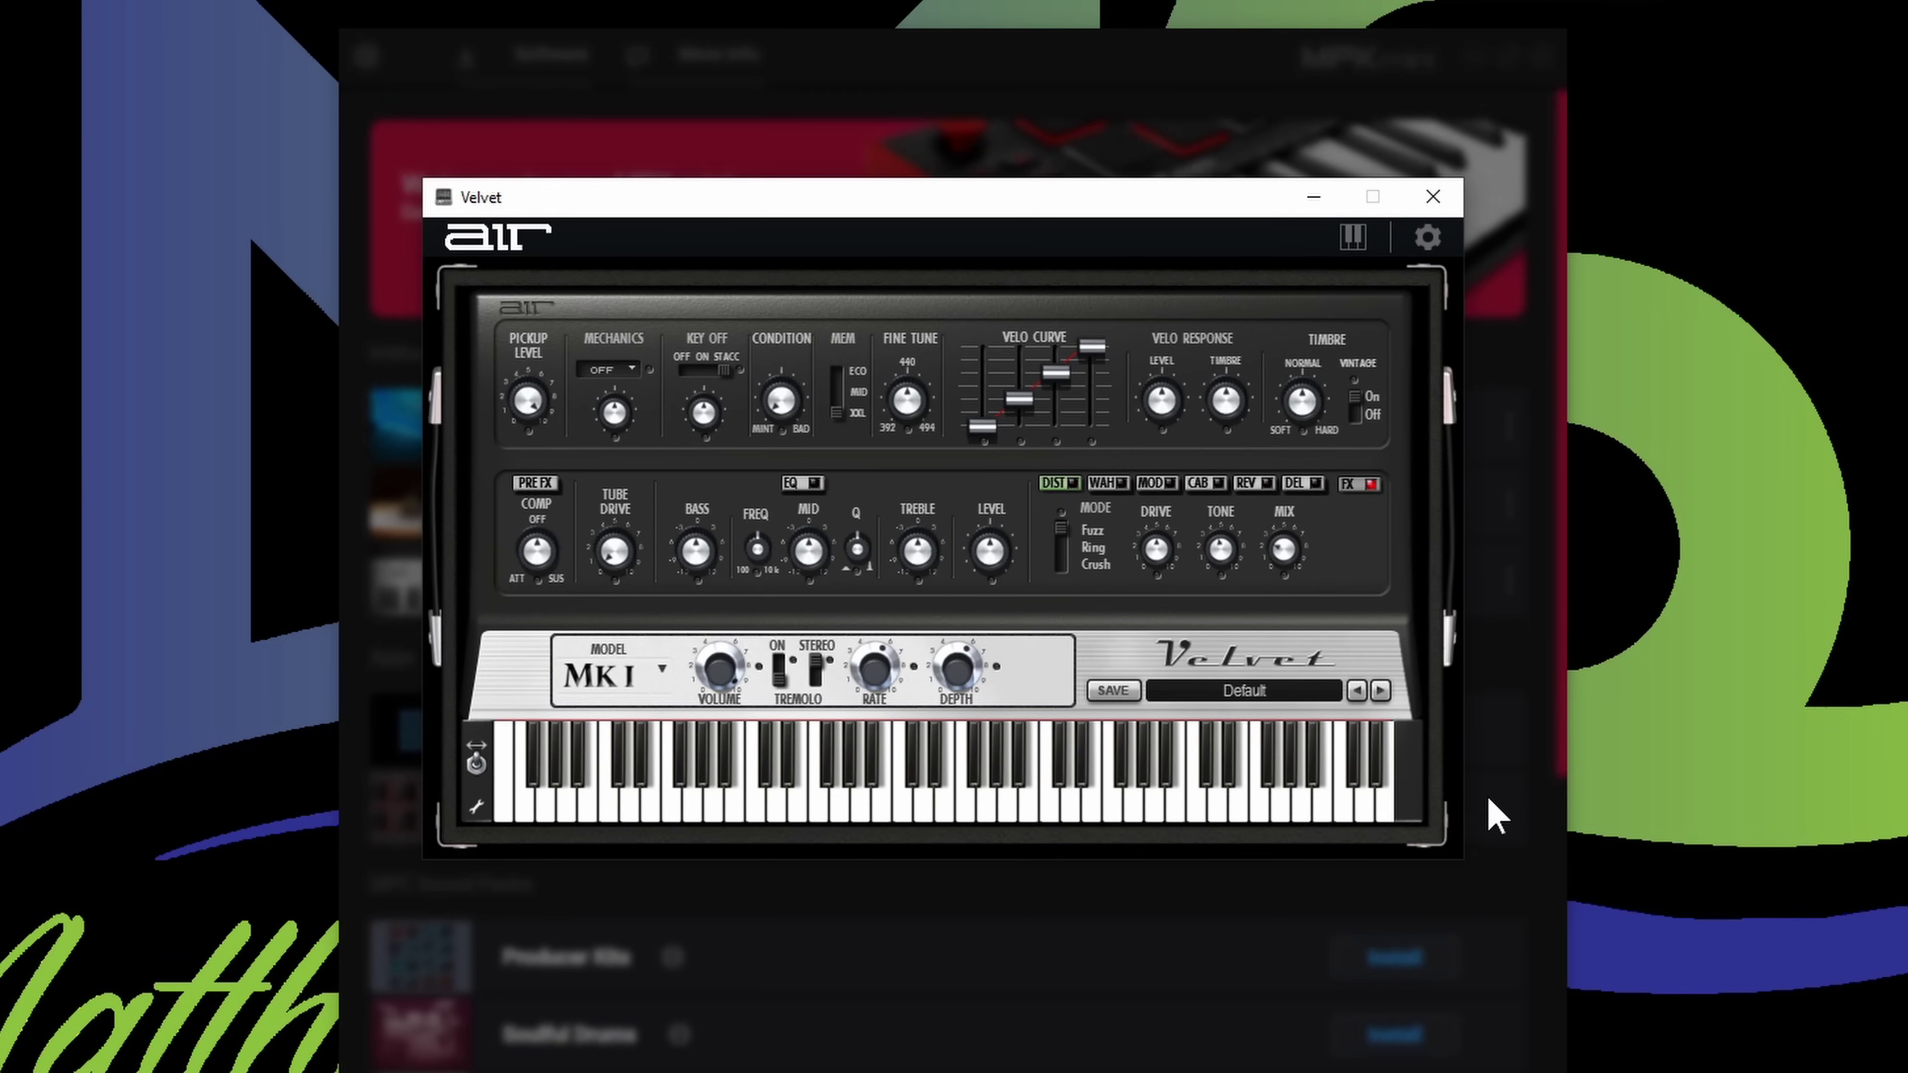
- Load the 43 SC73 Slow Moan preset from bank 3 SC73, then close Velvet
click(1265, 693)
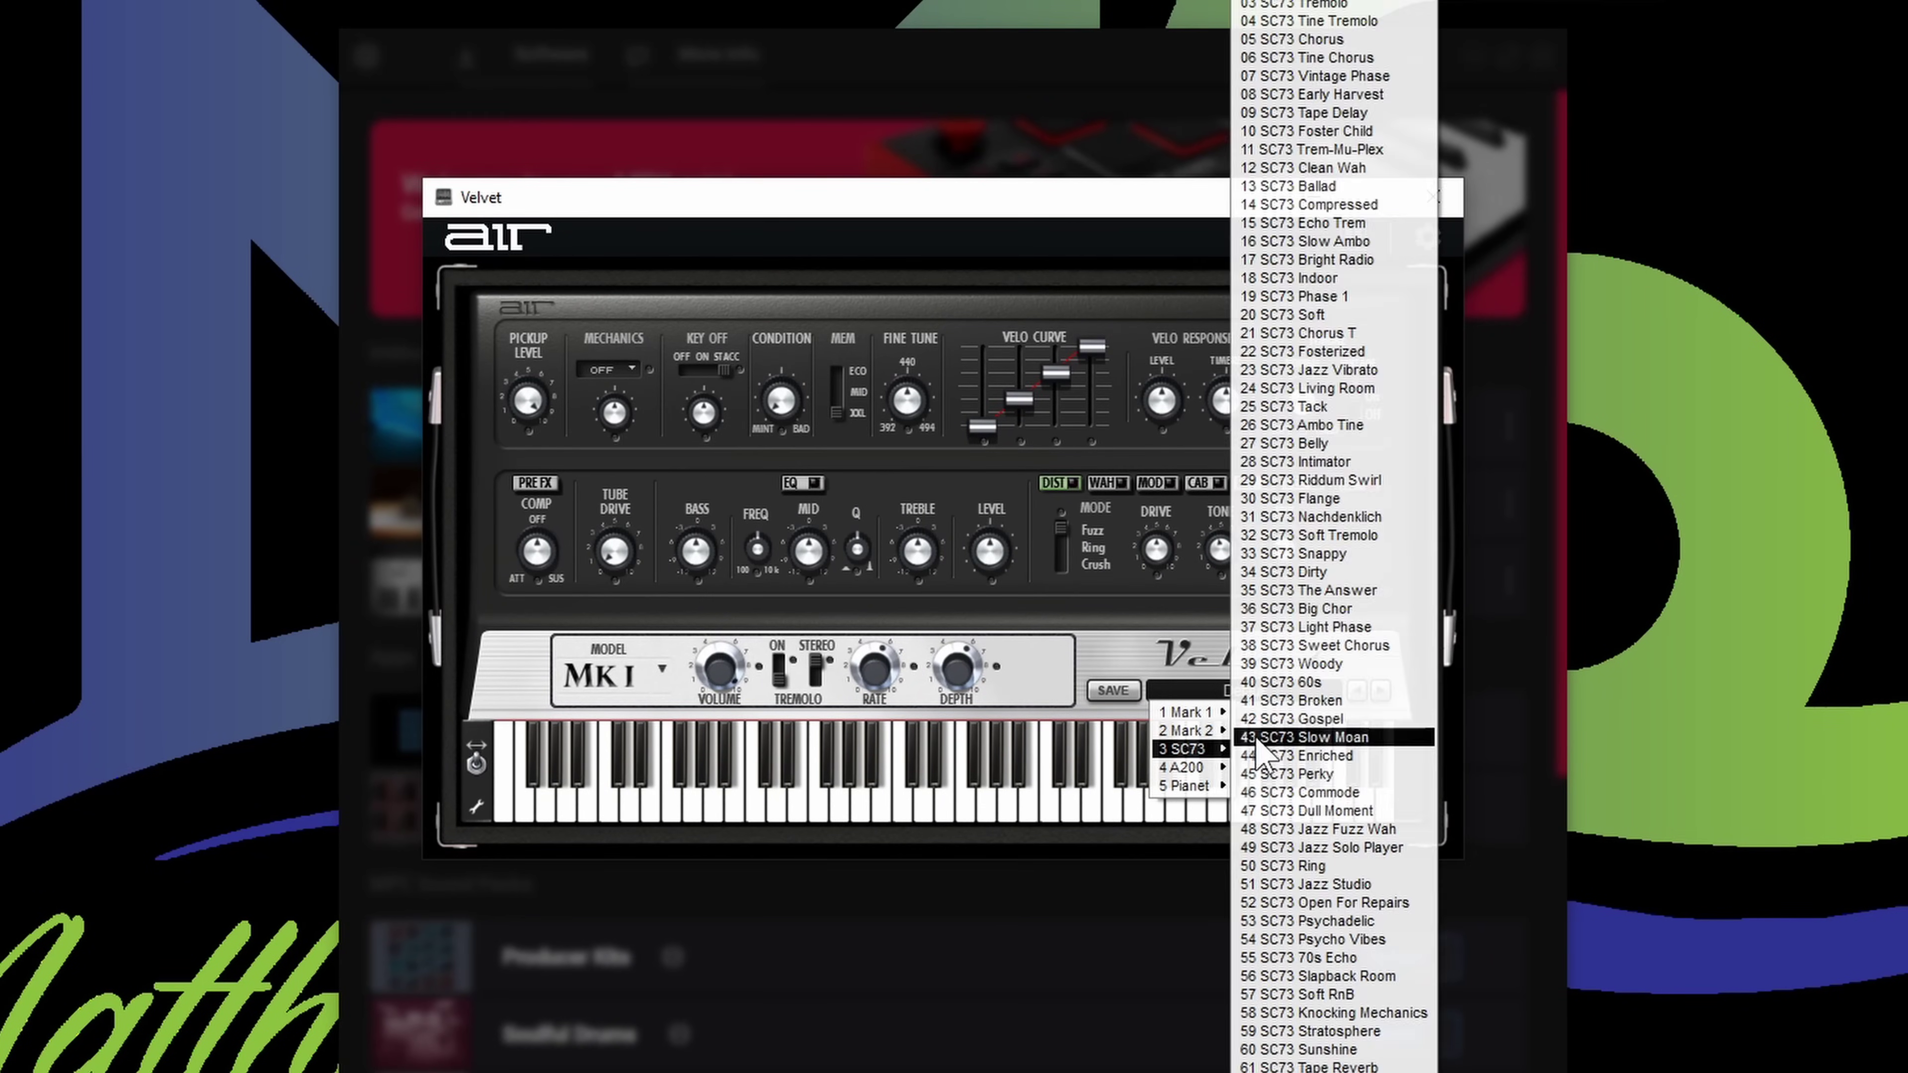
click(1251, 727)
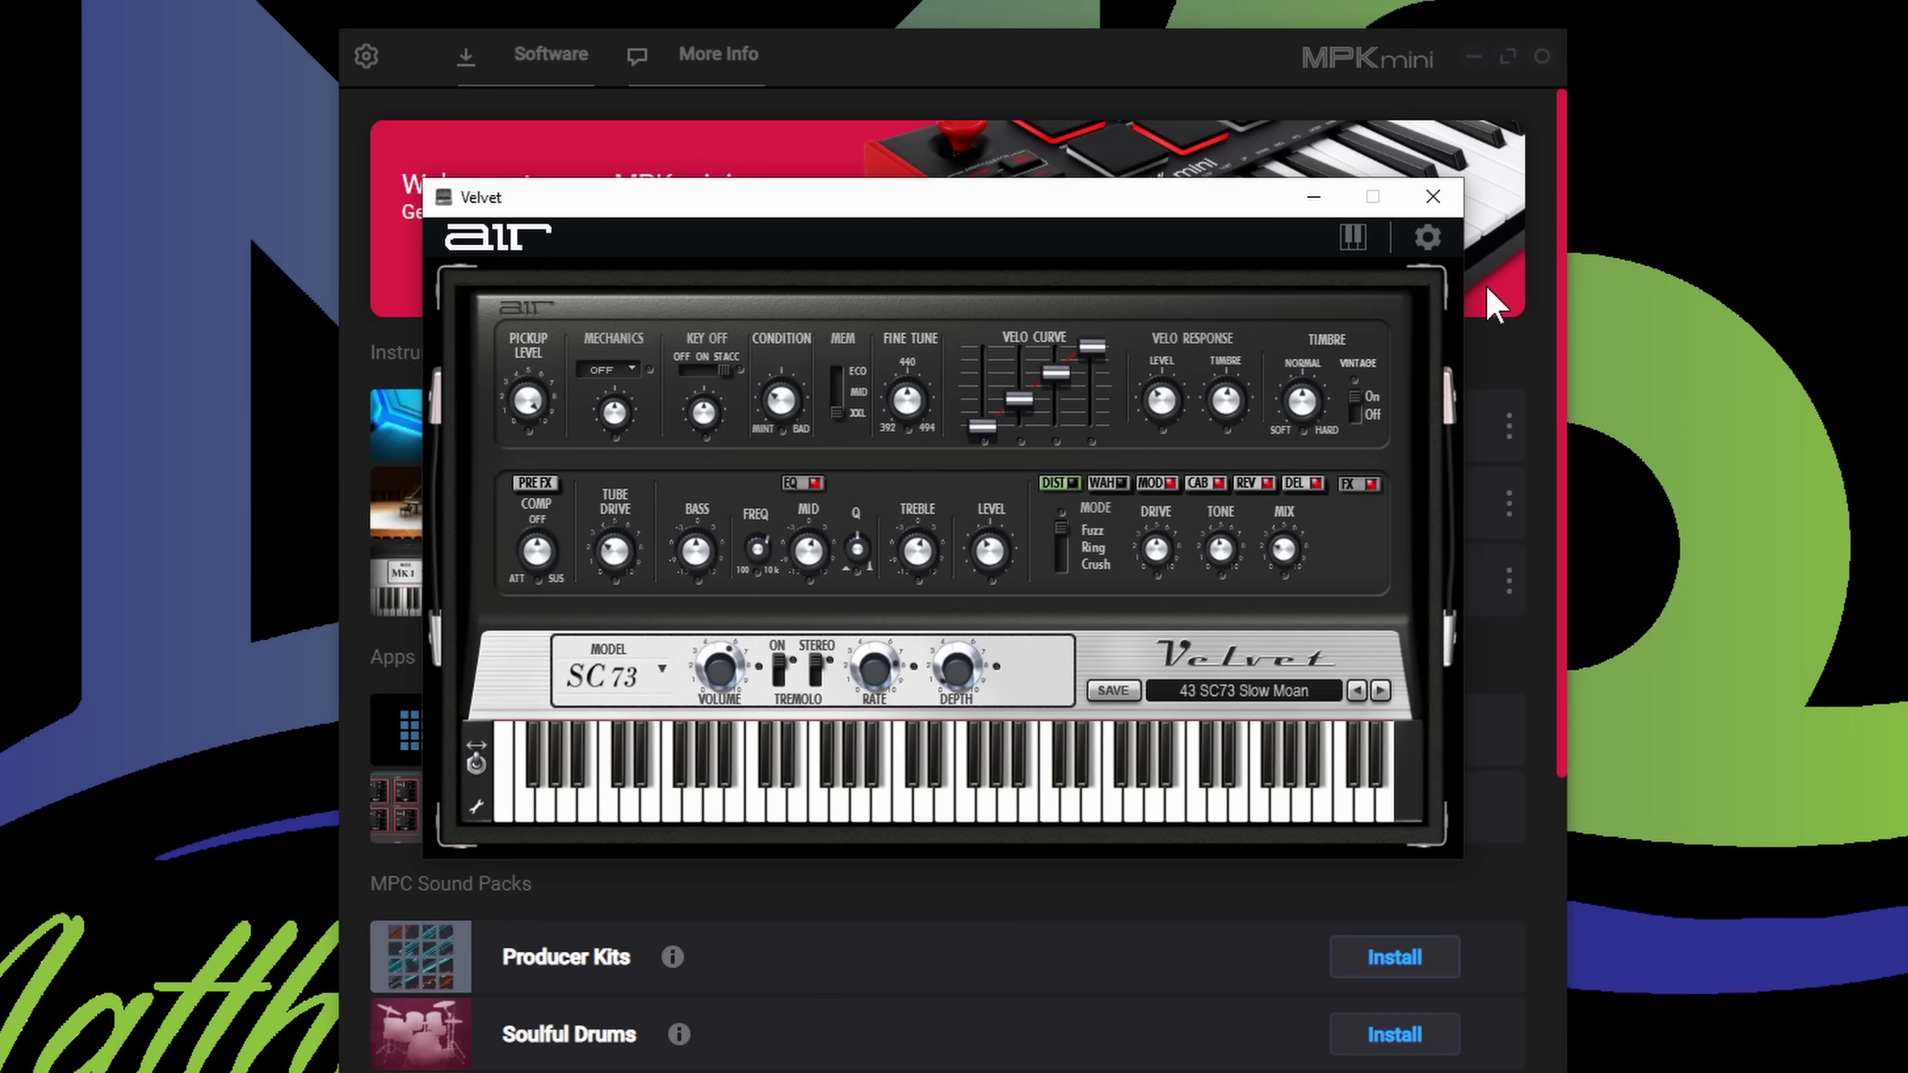
click(1432, 196)
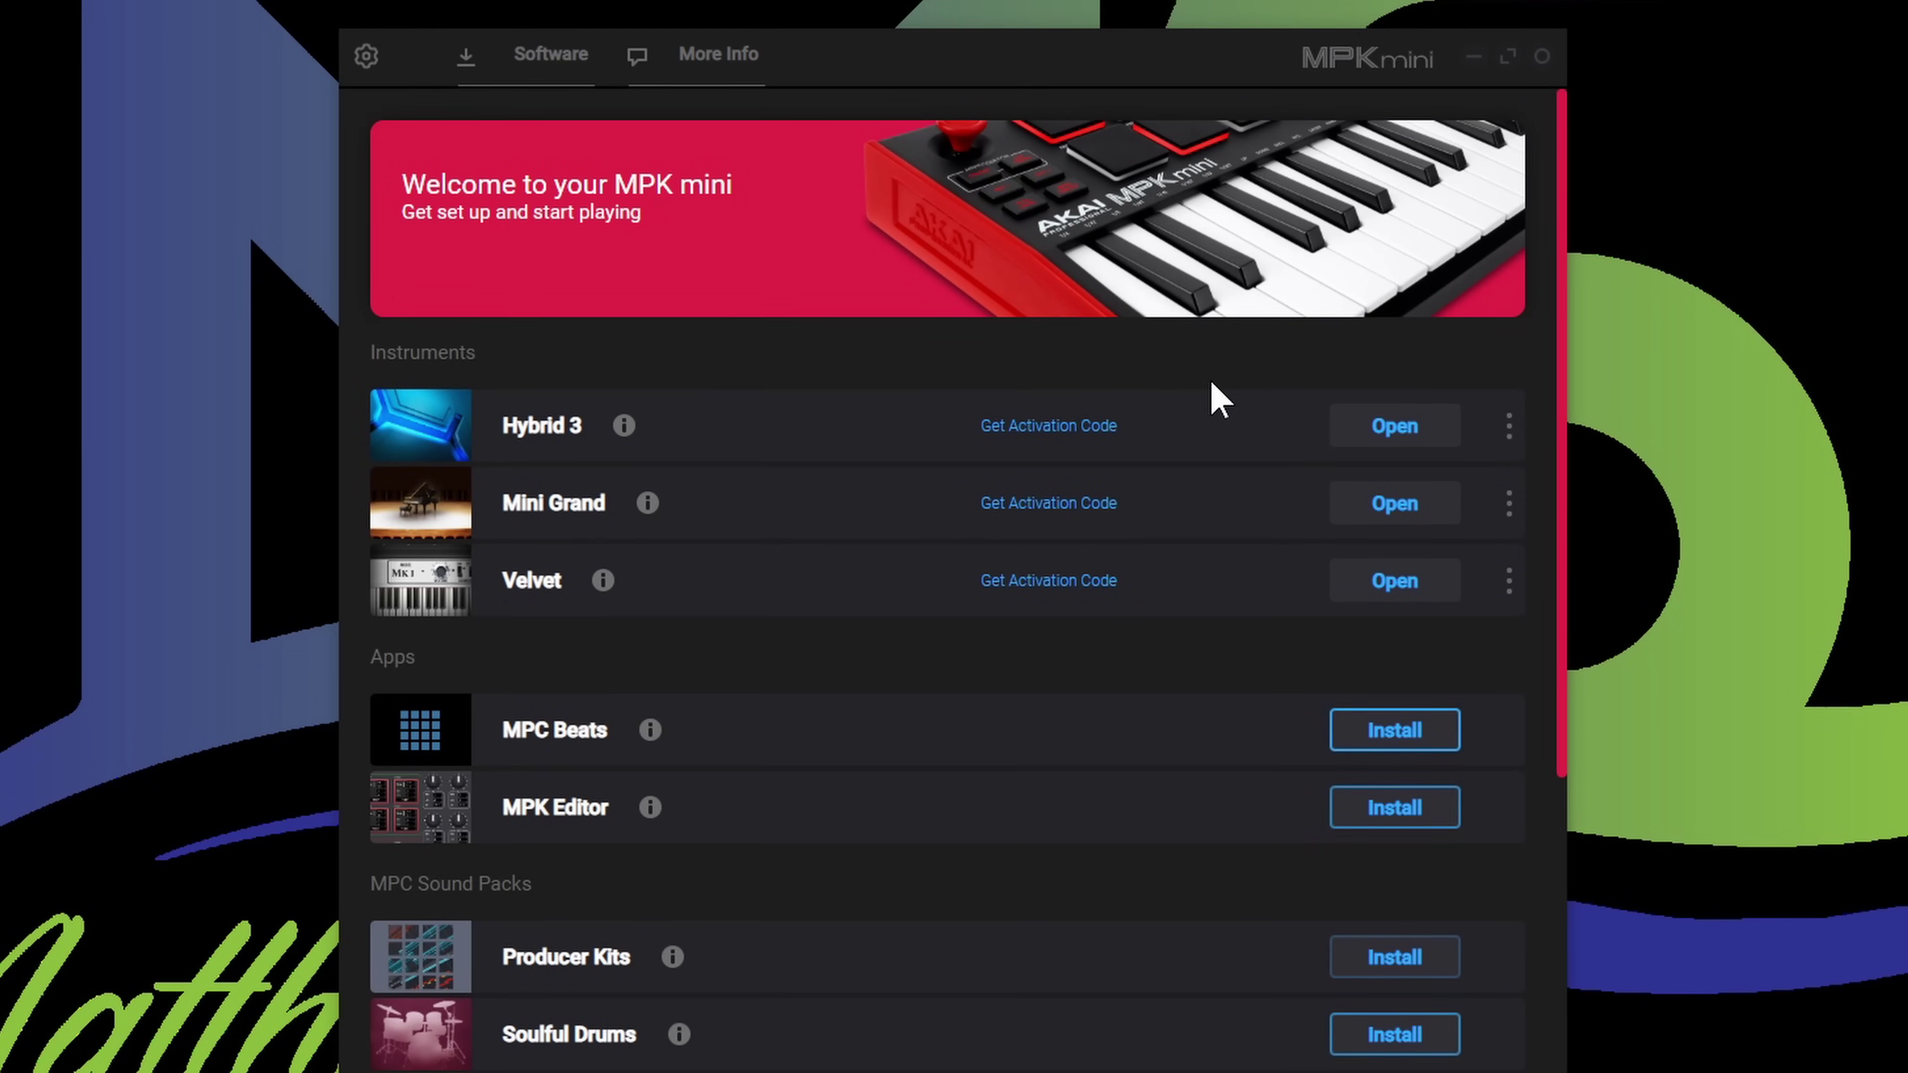
- Install MPC Beats with a desktop shortcut, accepting the license and unticking Launch MPC Beats
click(587, 59)
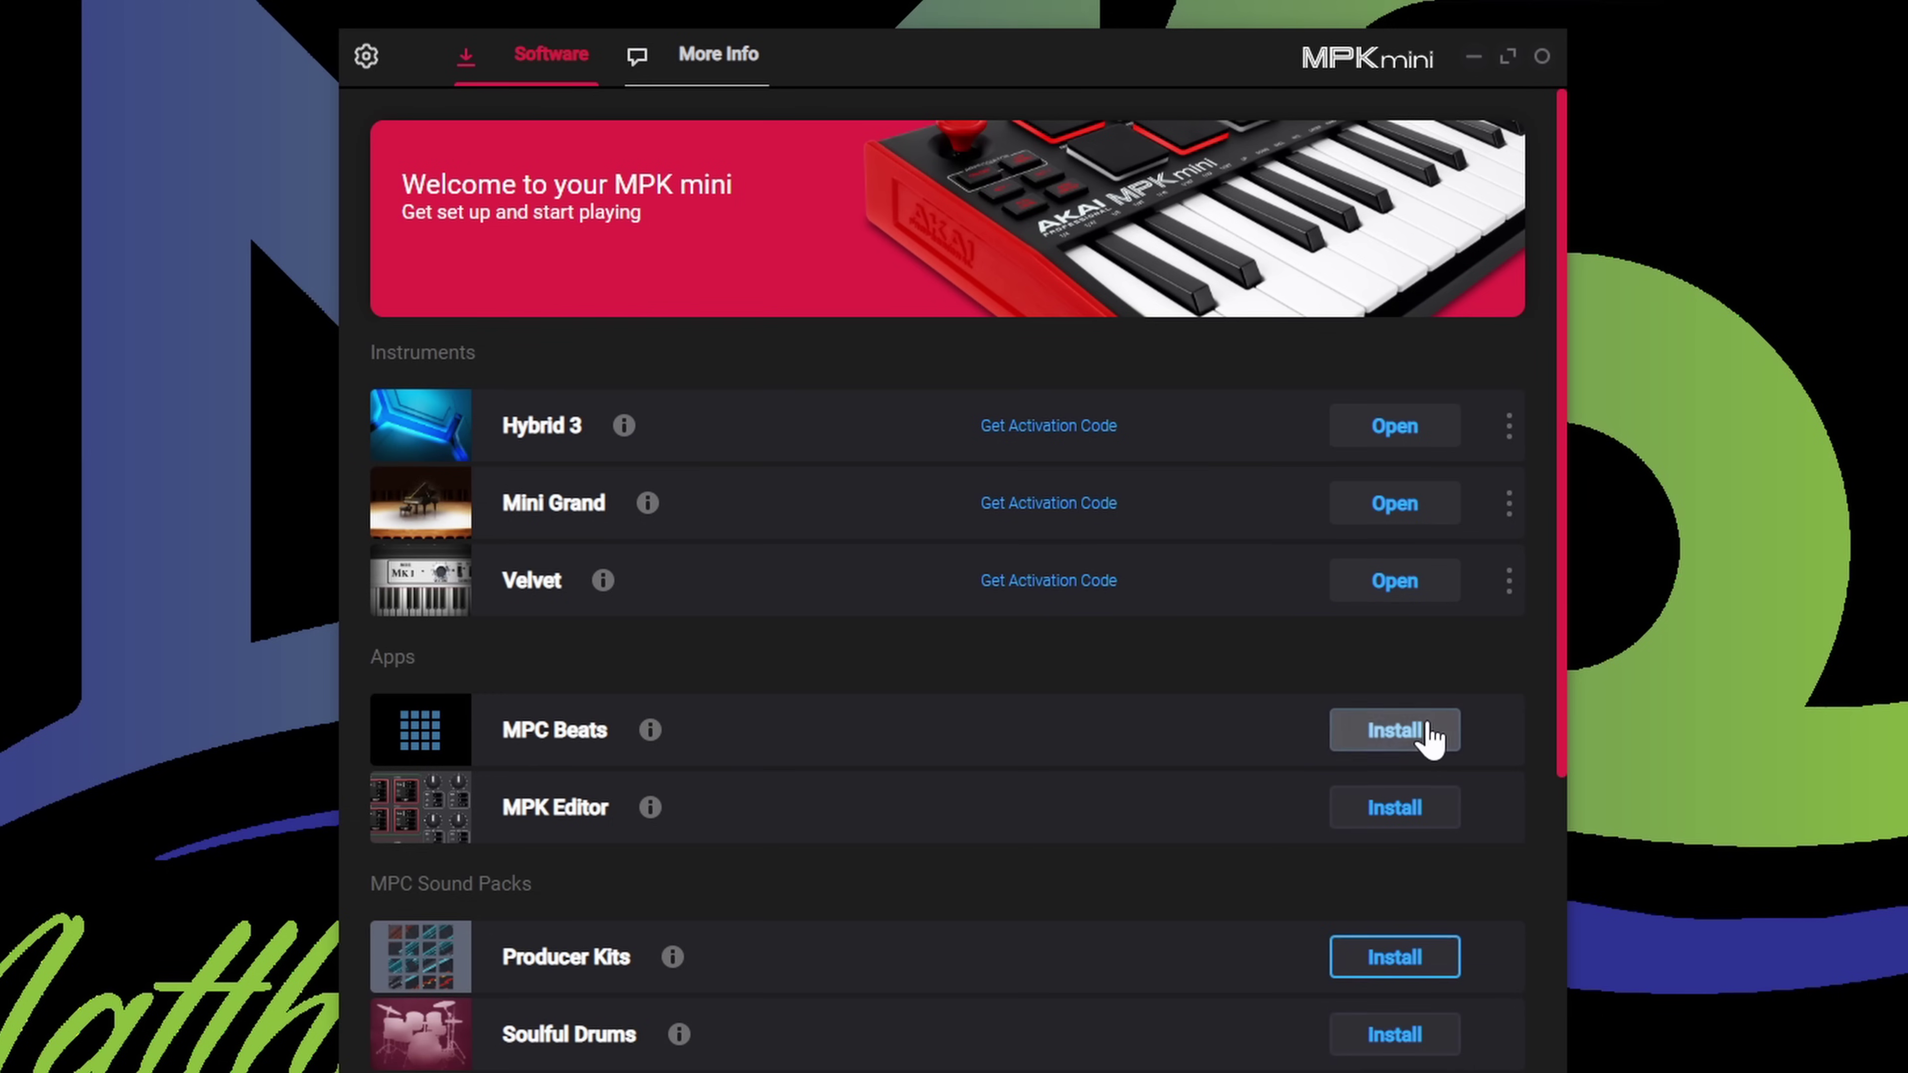
click(1391, 733)
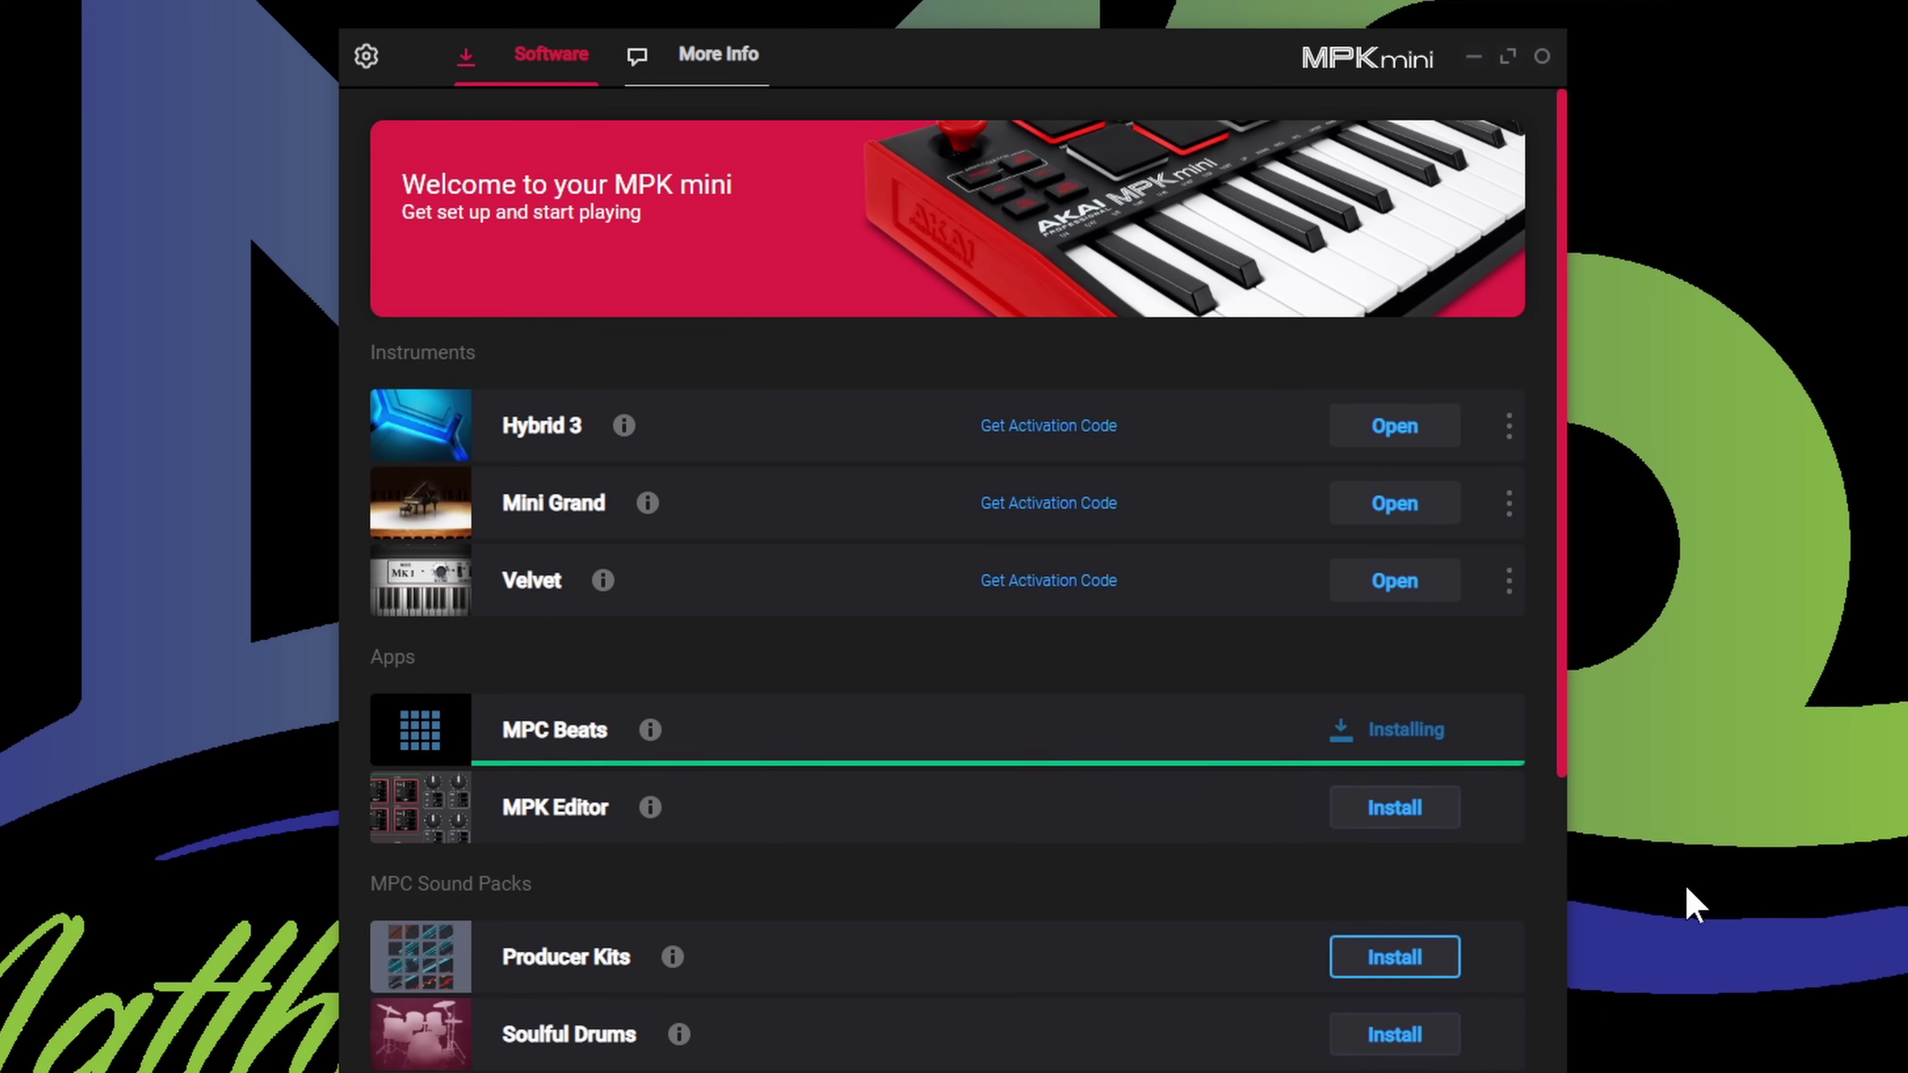
drag(1211, 512, 1205, 623)
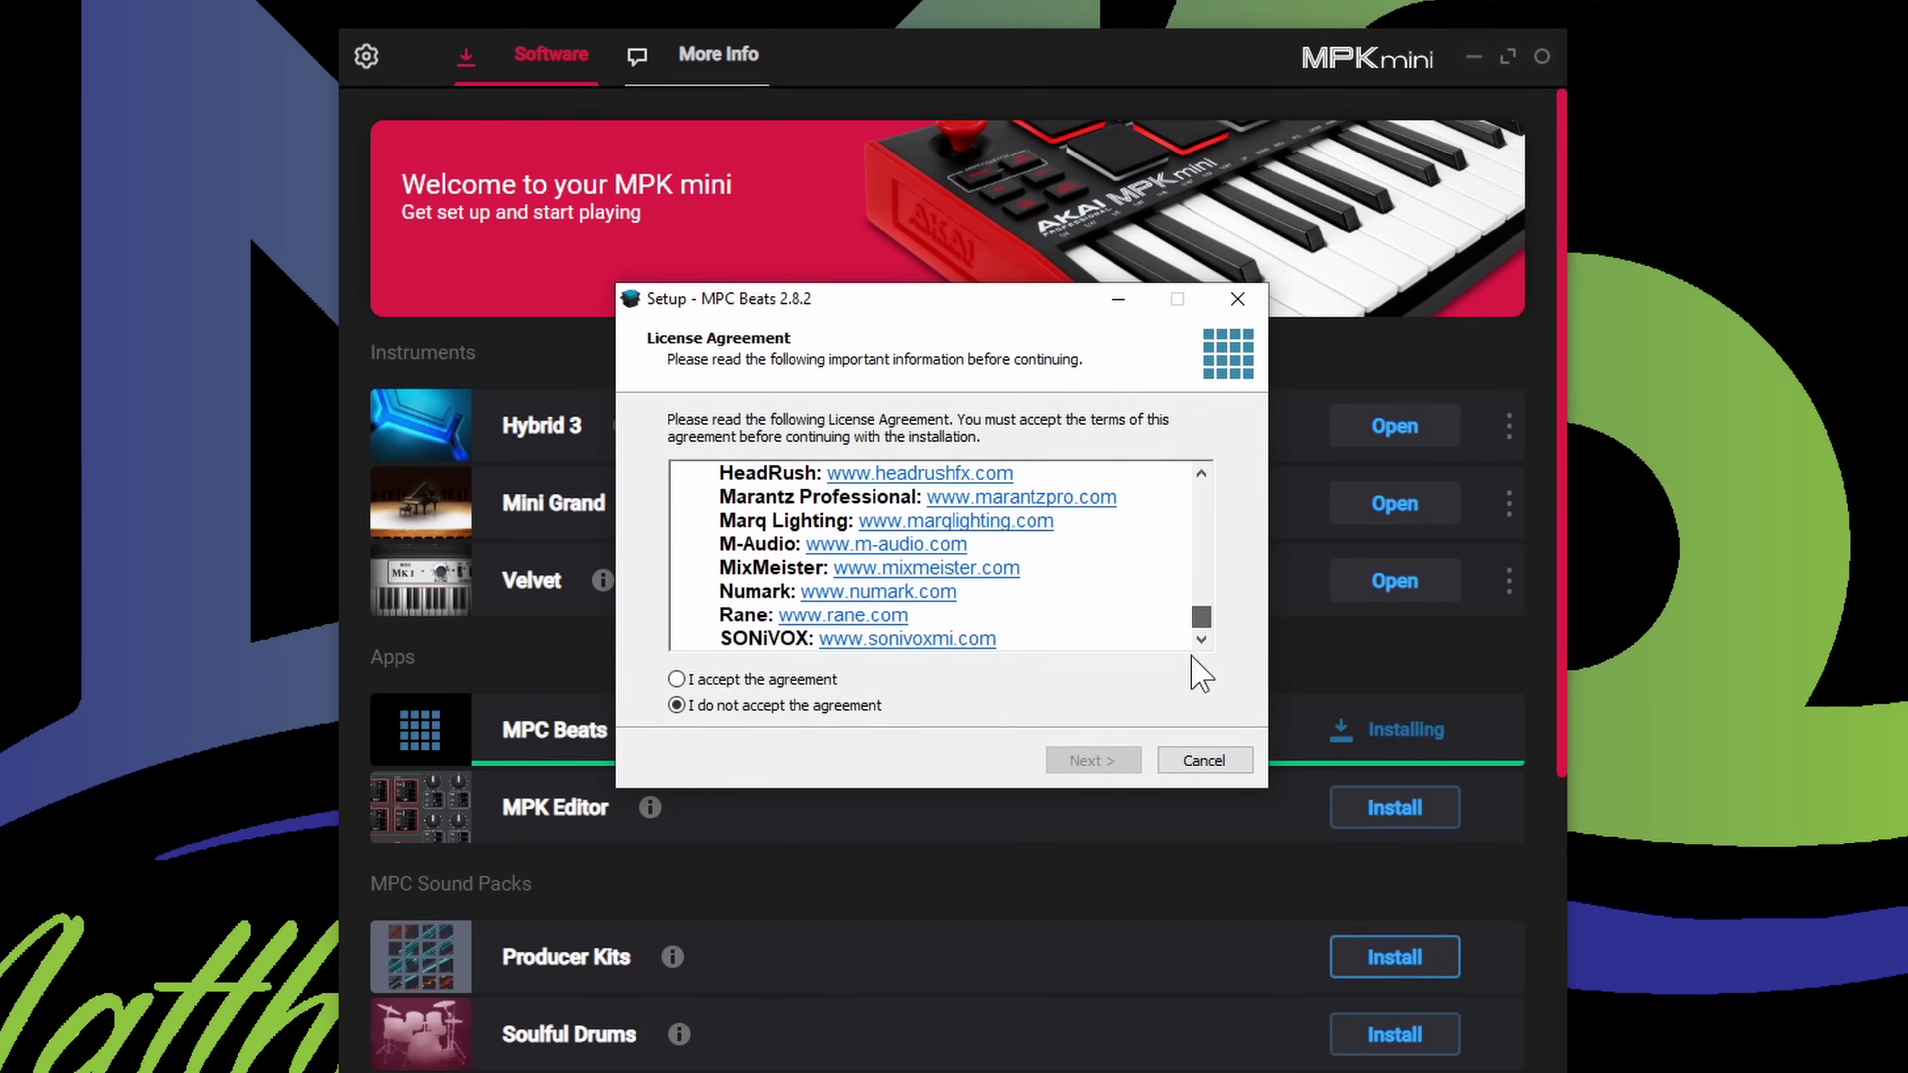
click(757, 680)
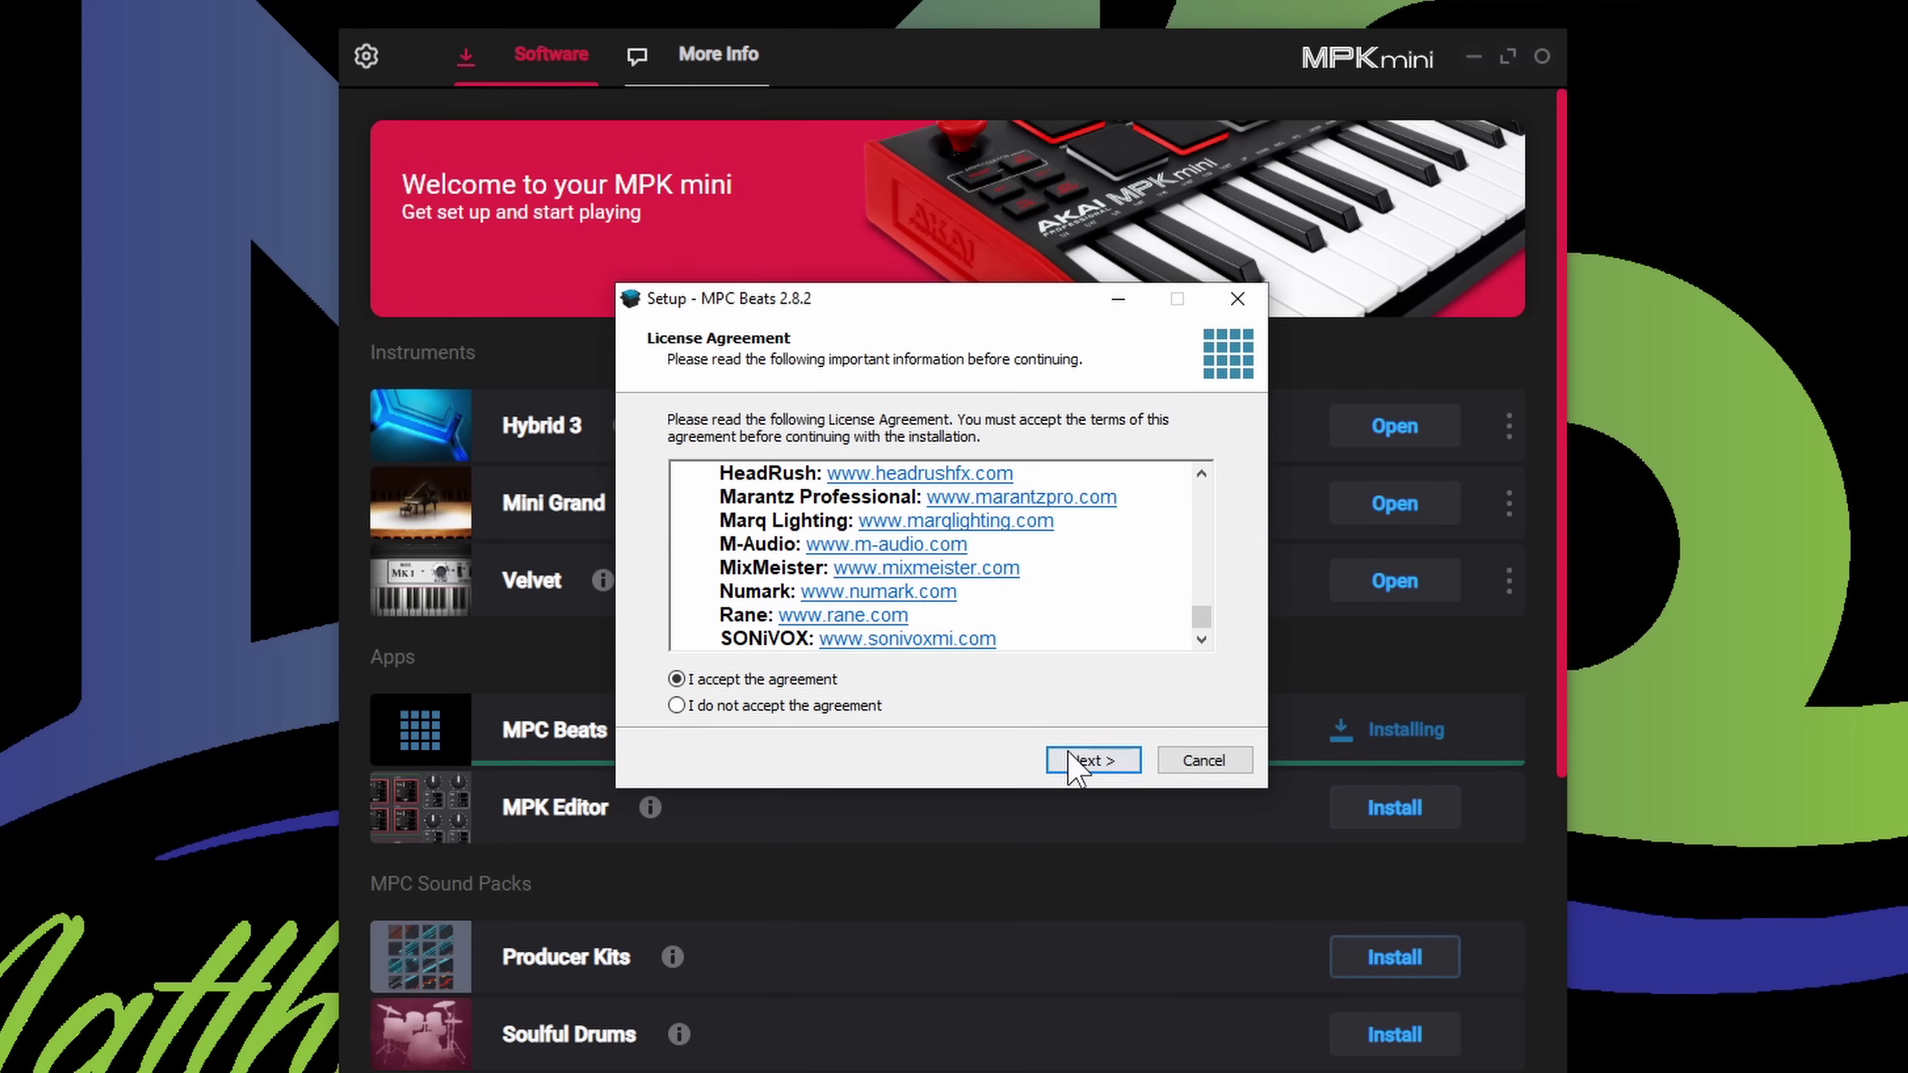
click(1082, 759)
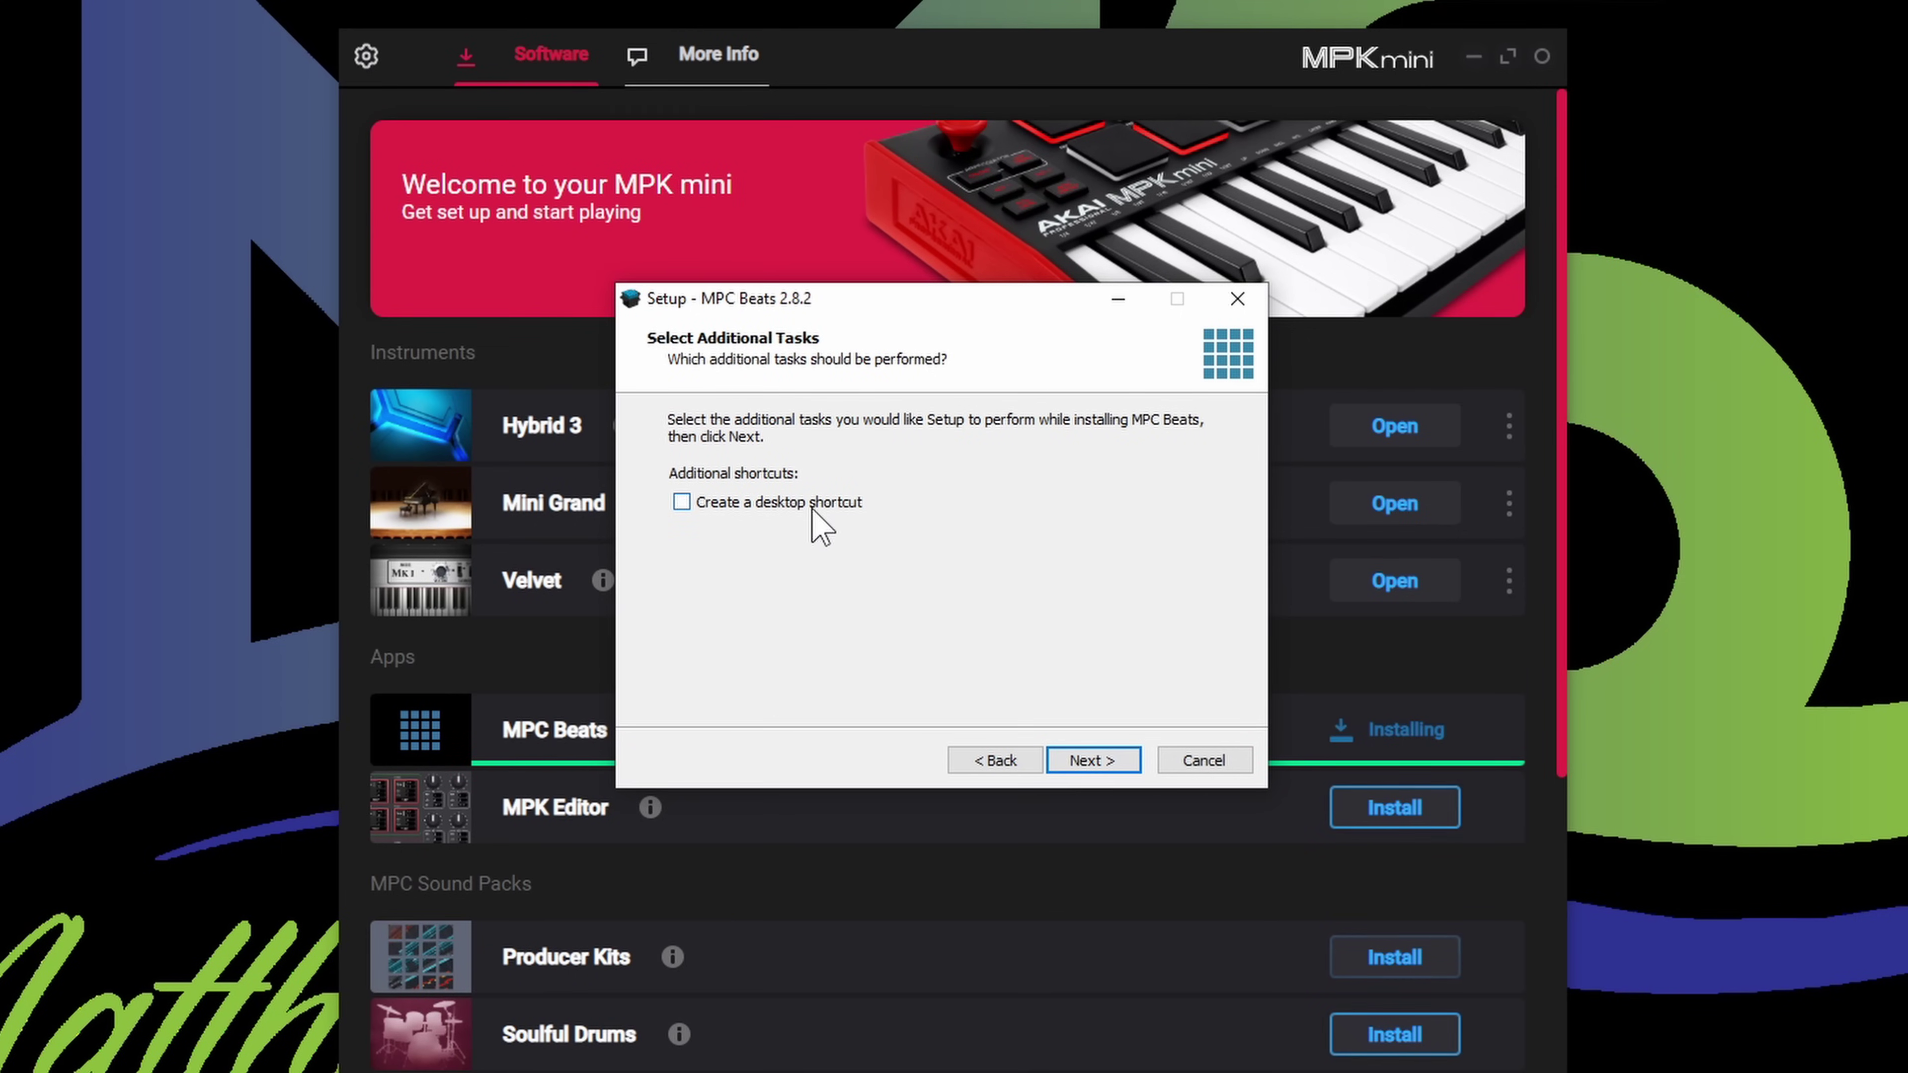
click(1139, 767)
click(1122, 769)
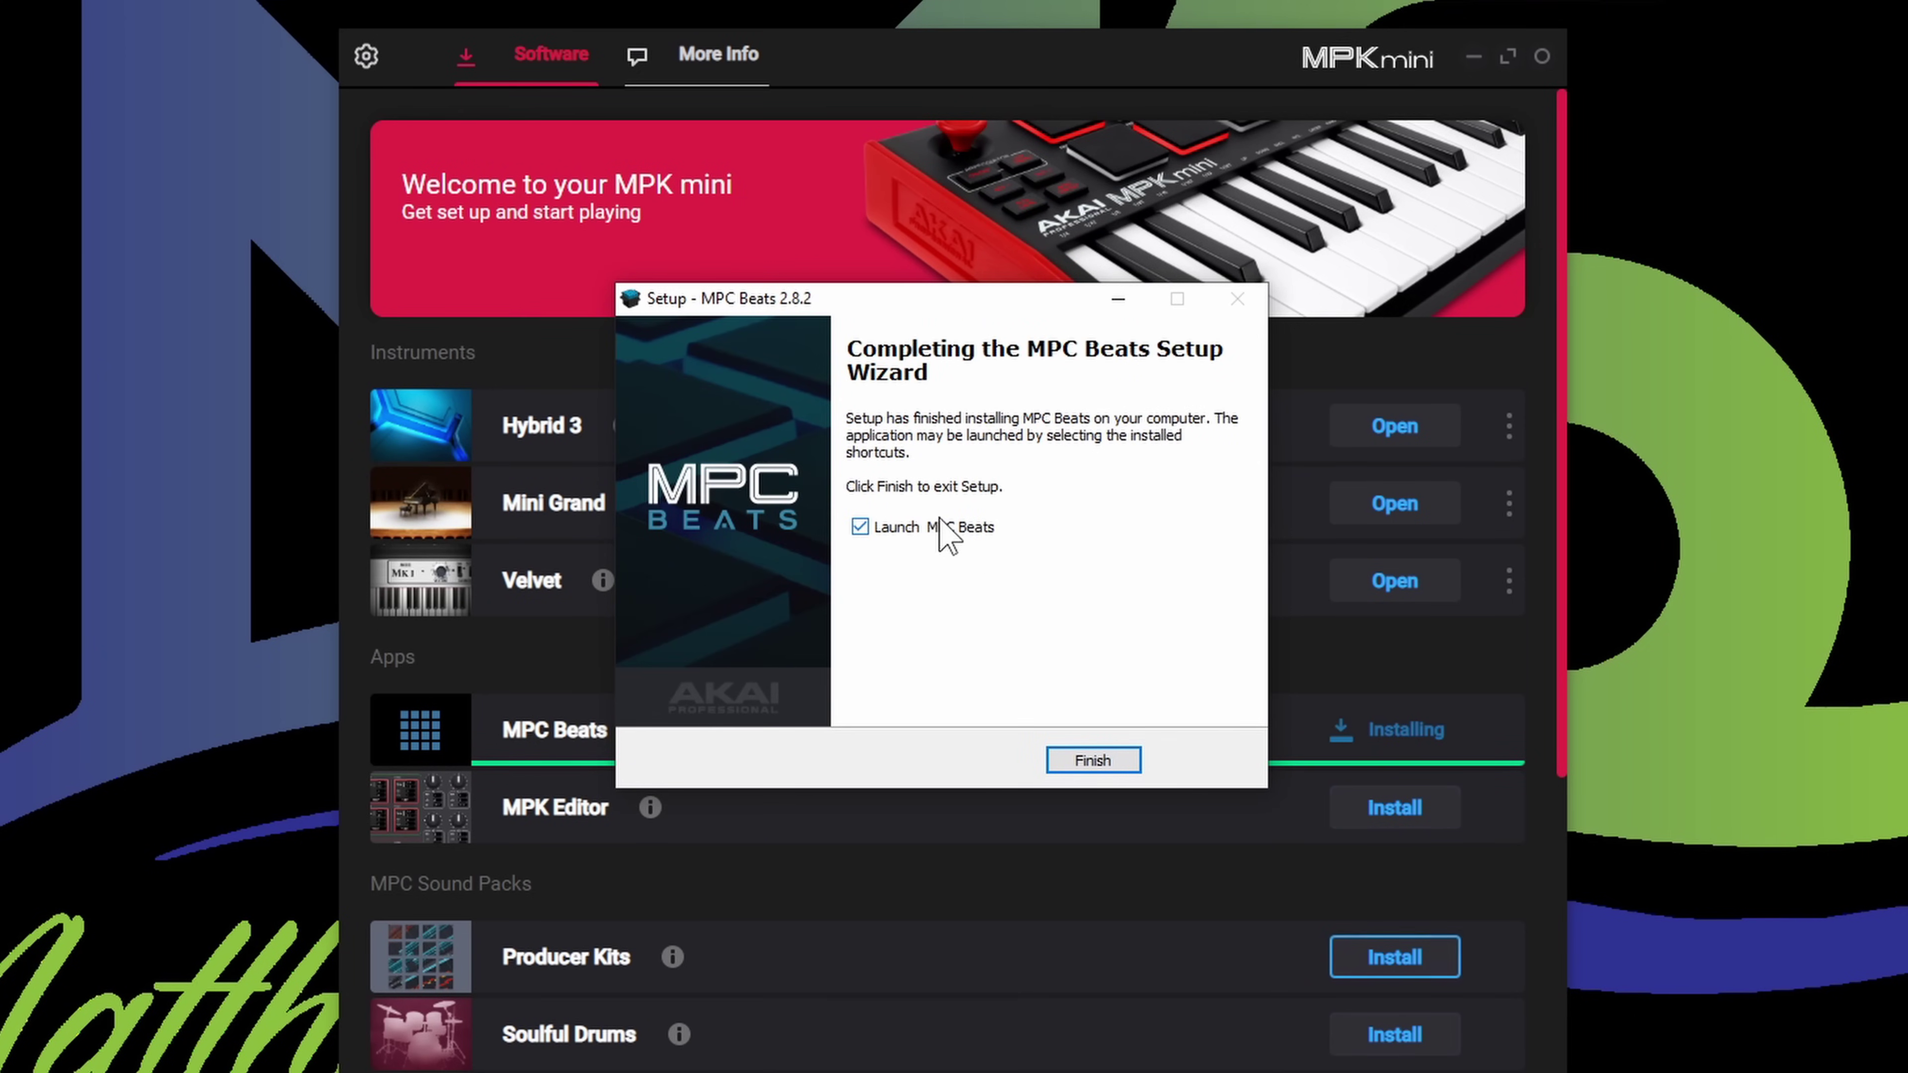
click(968, 531)
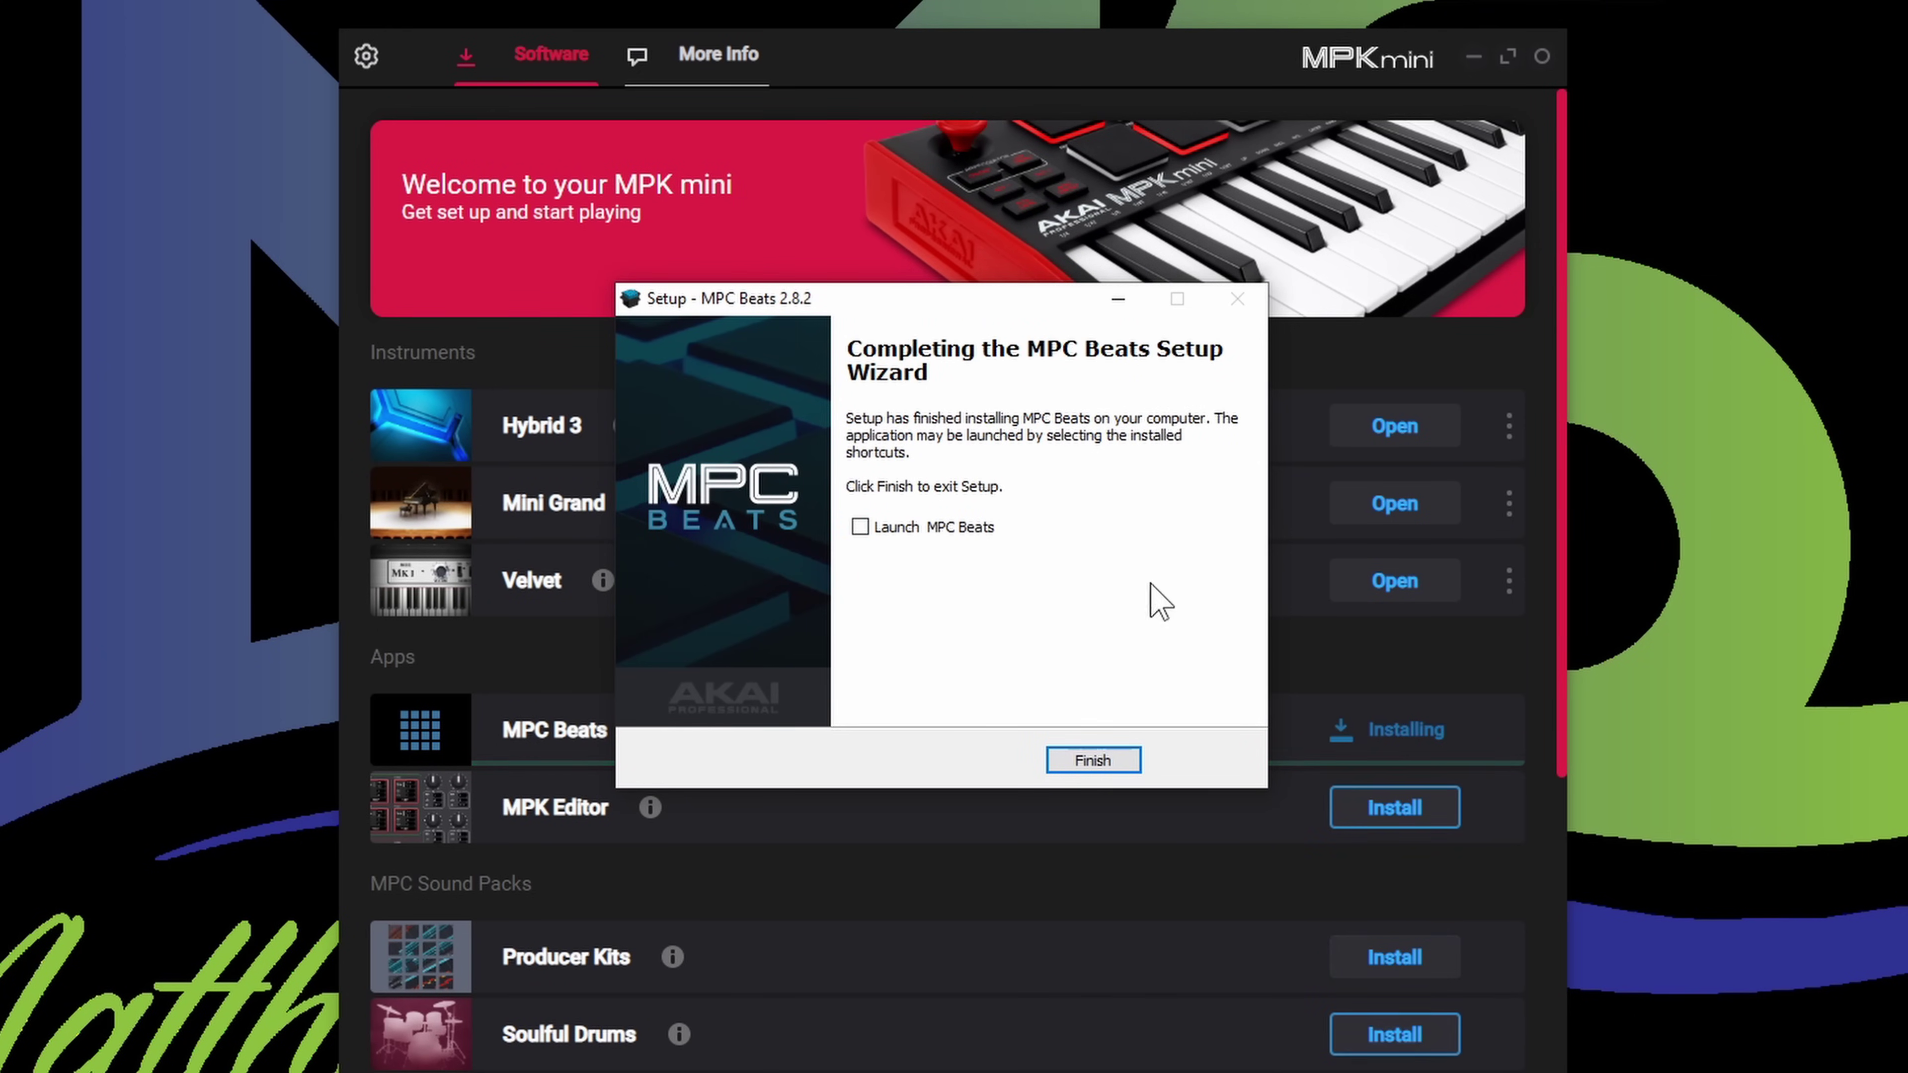
click(1097, 760)
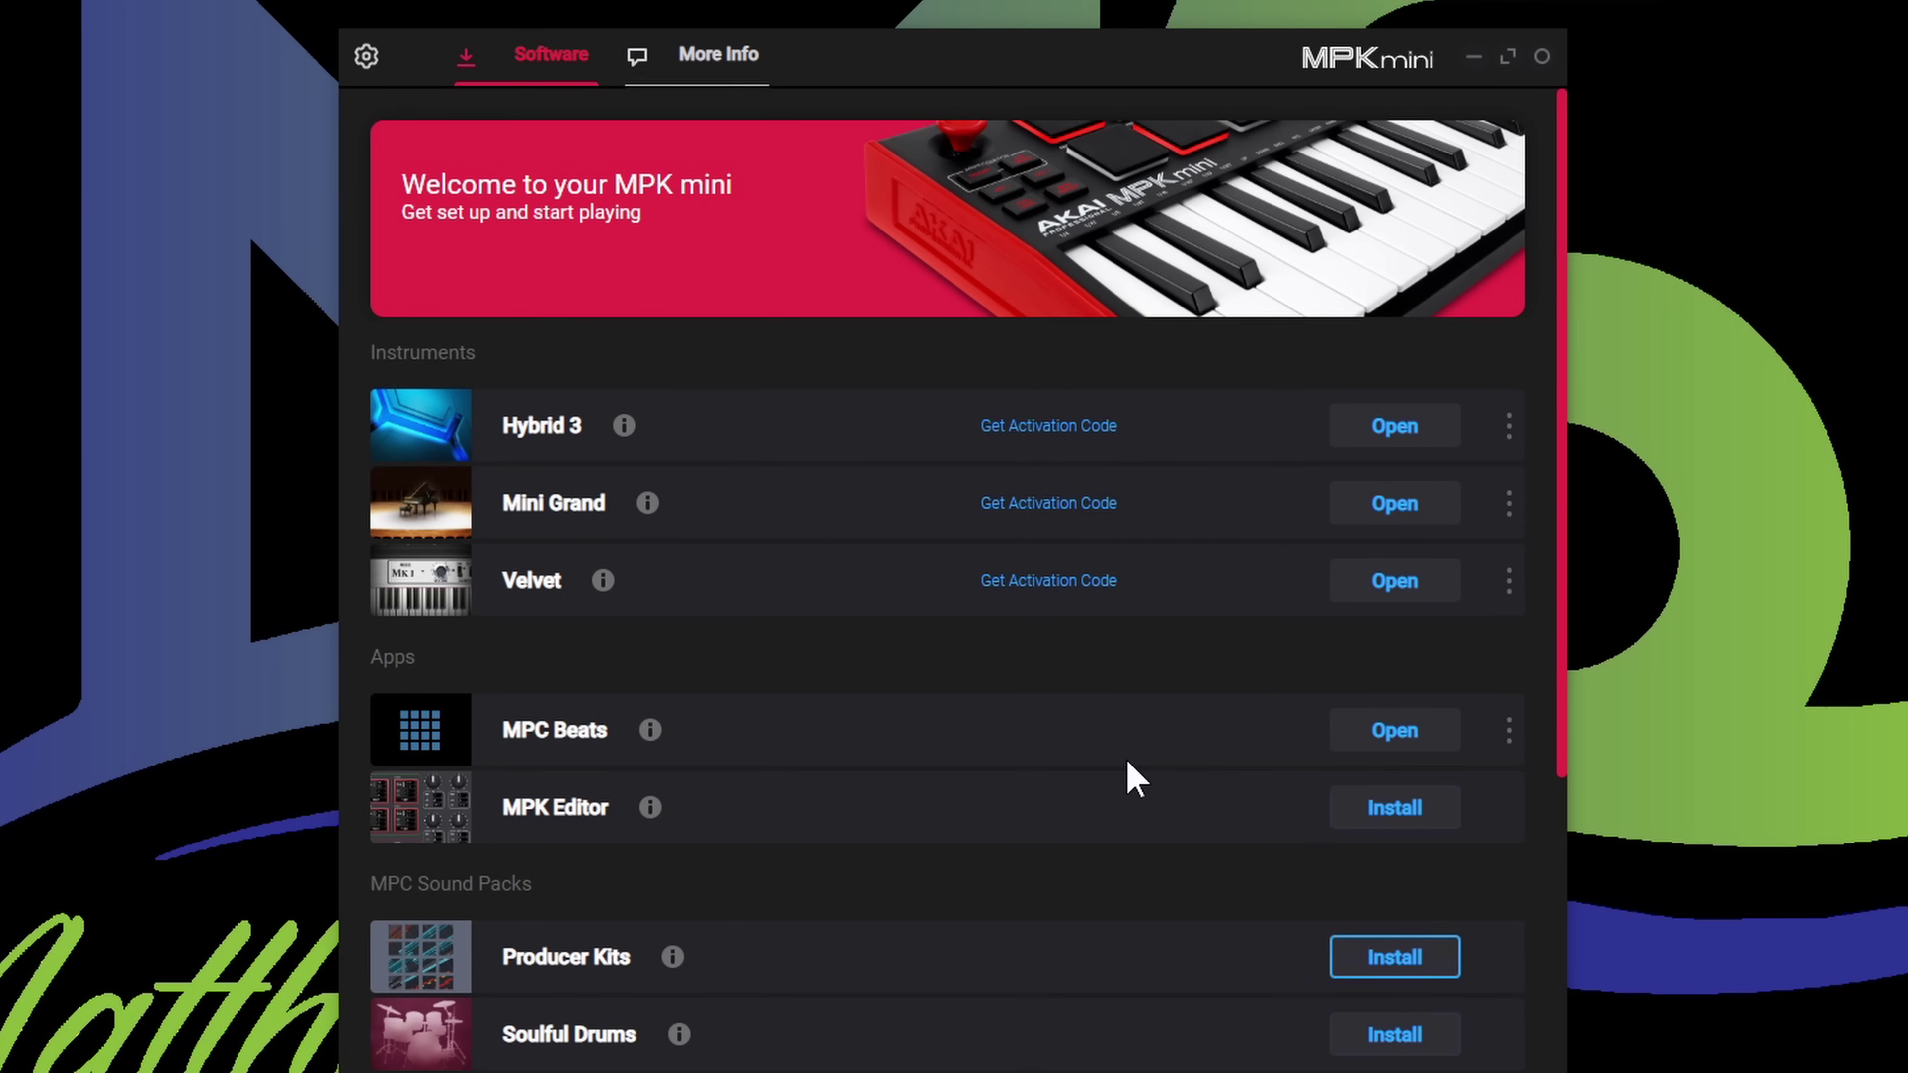
- Install MPK Editor (MPK Mini III Program Editor 1.0.3), accepting its license agreement
click(1369, 819)
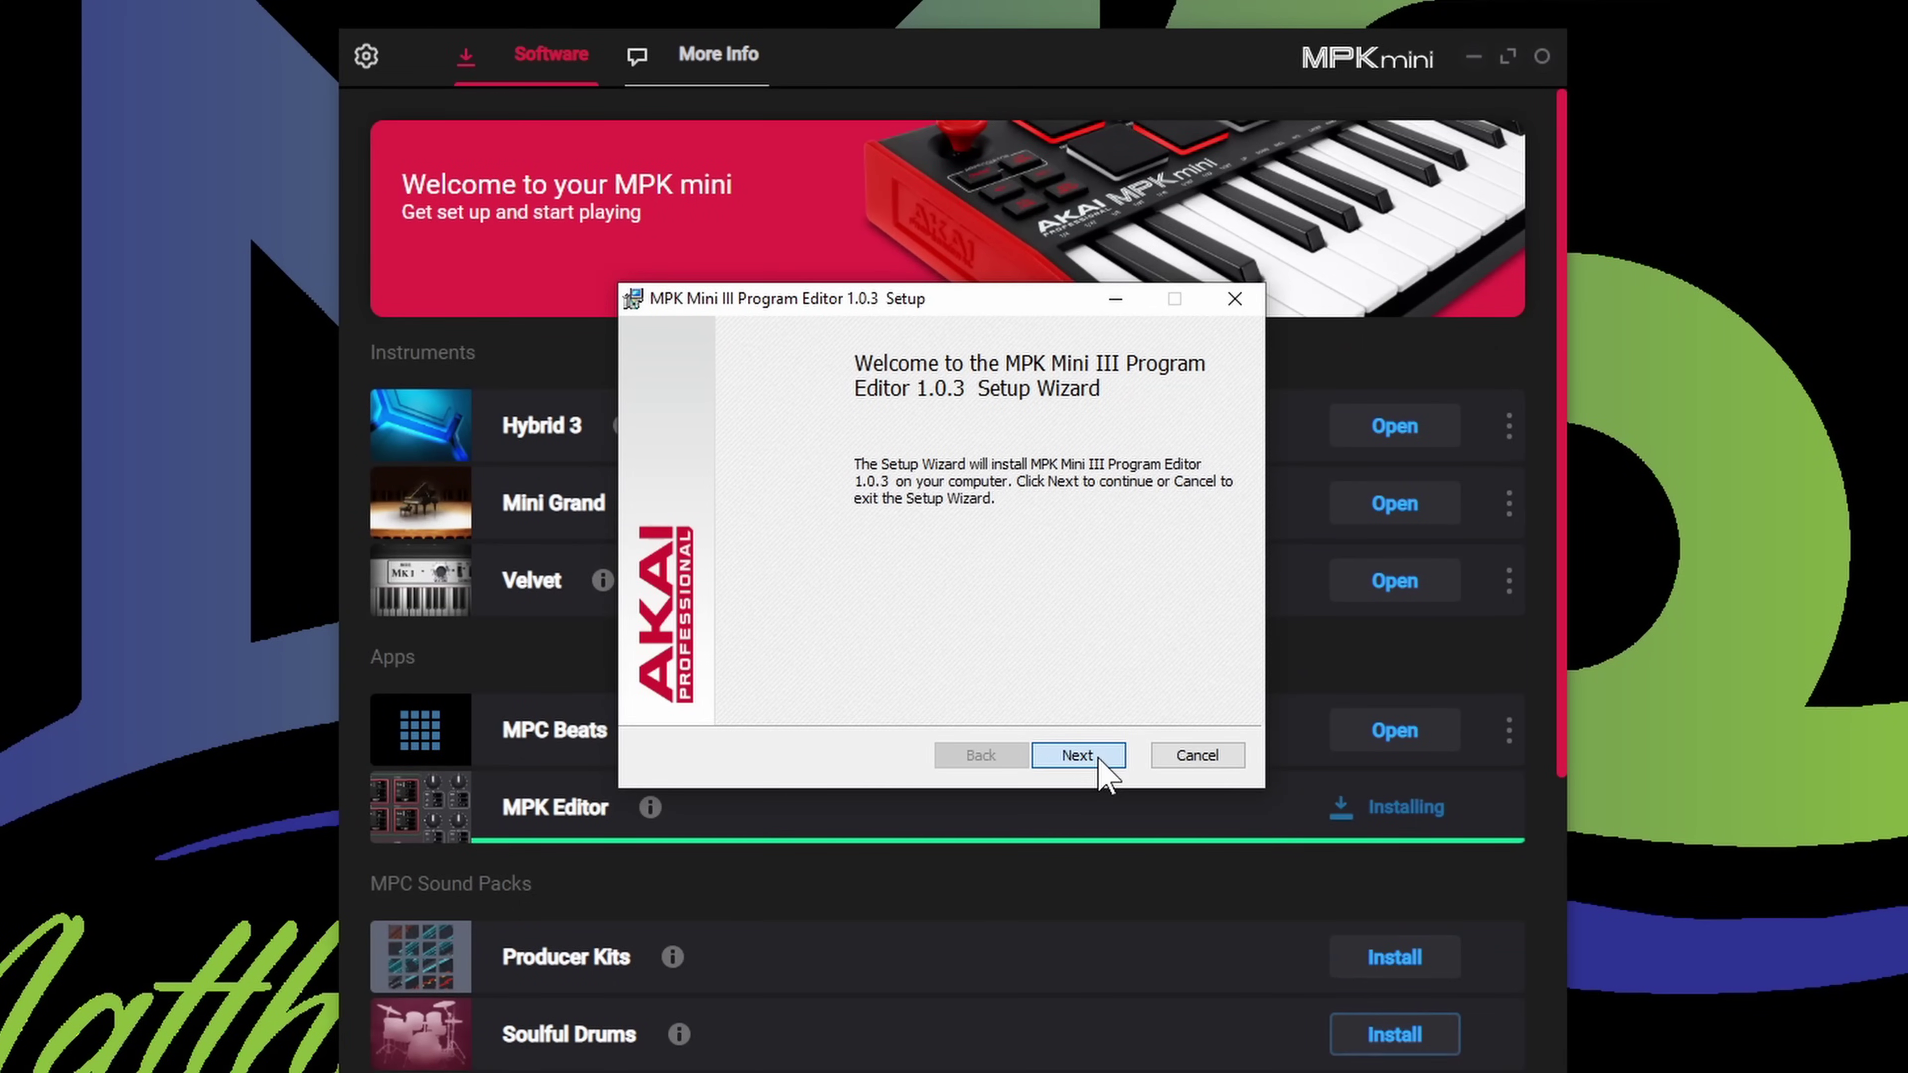
click(1101, 766)
click(882, 695)
click(1094, 754)
click(1099, 757)
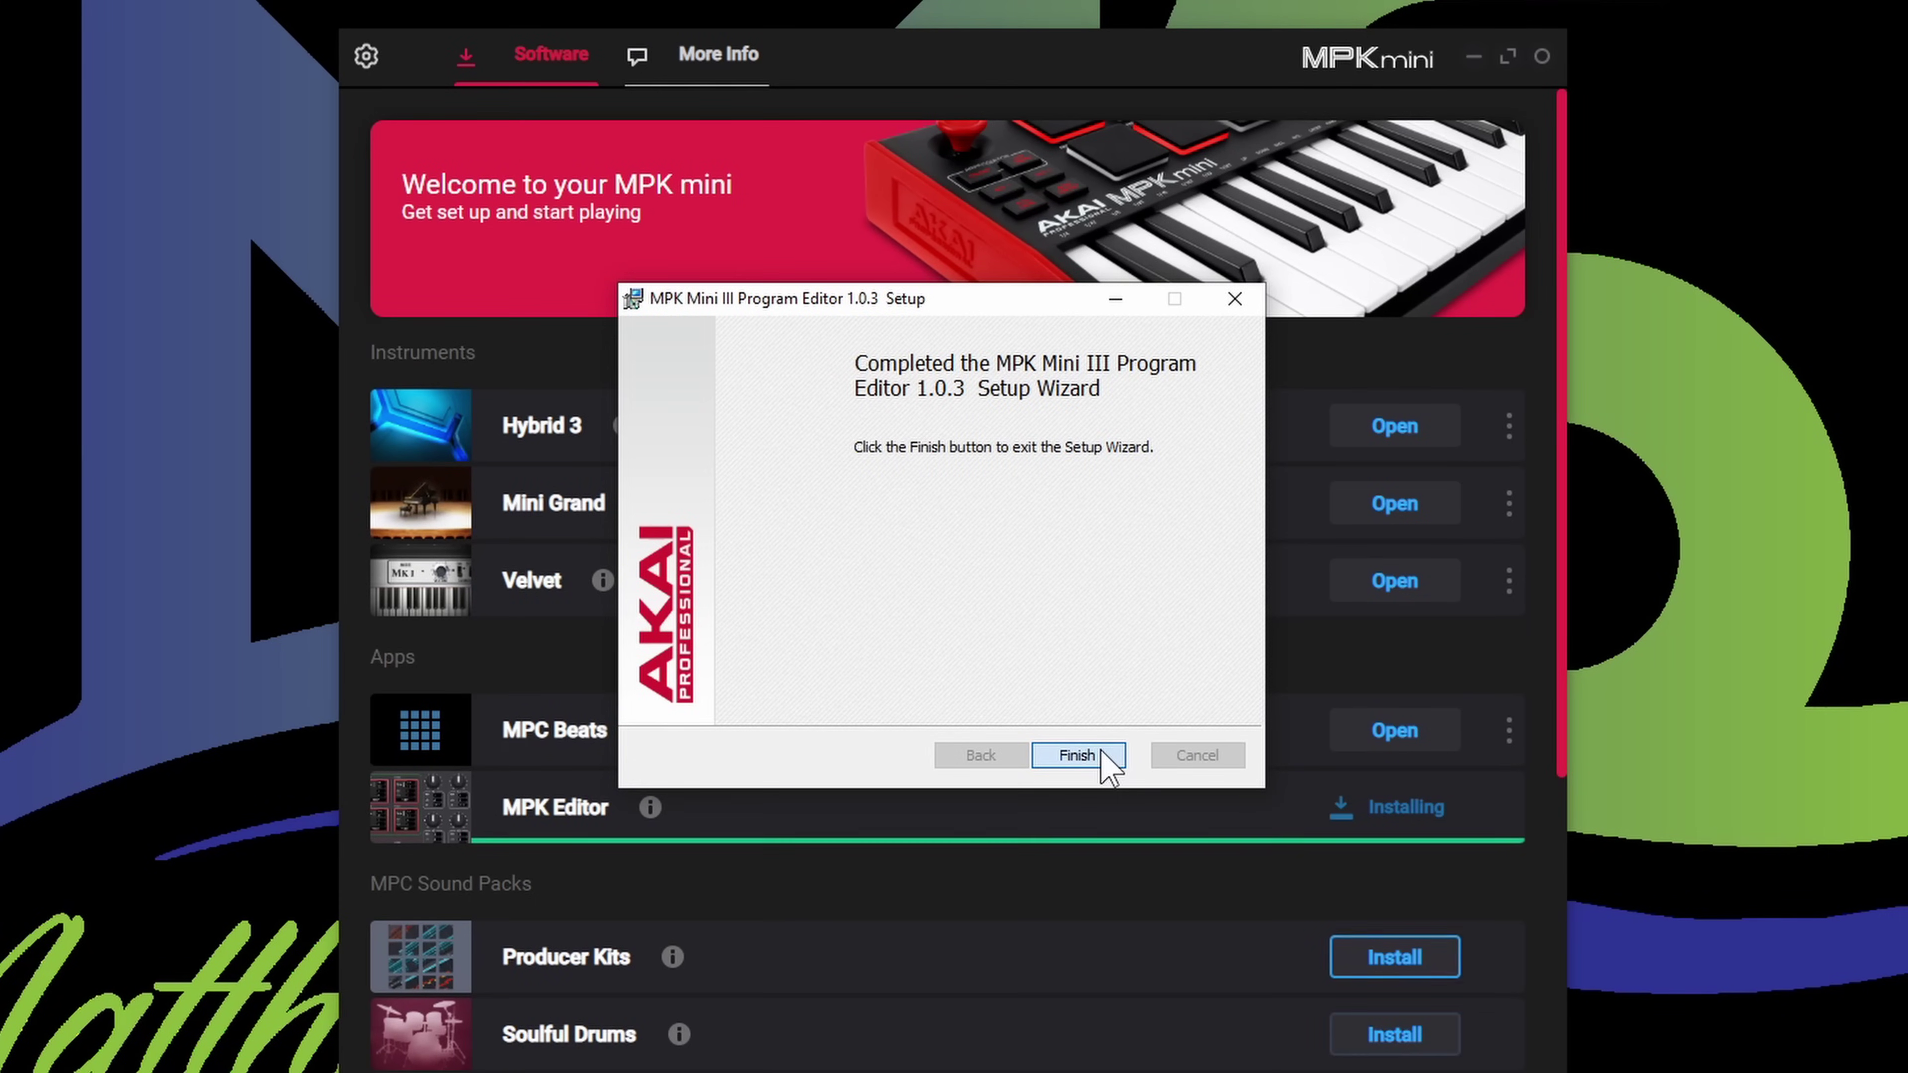
click(1105, 759)
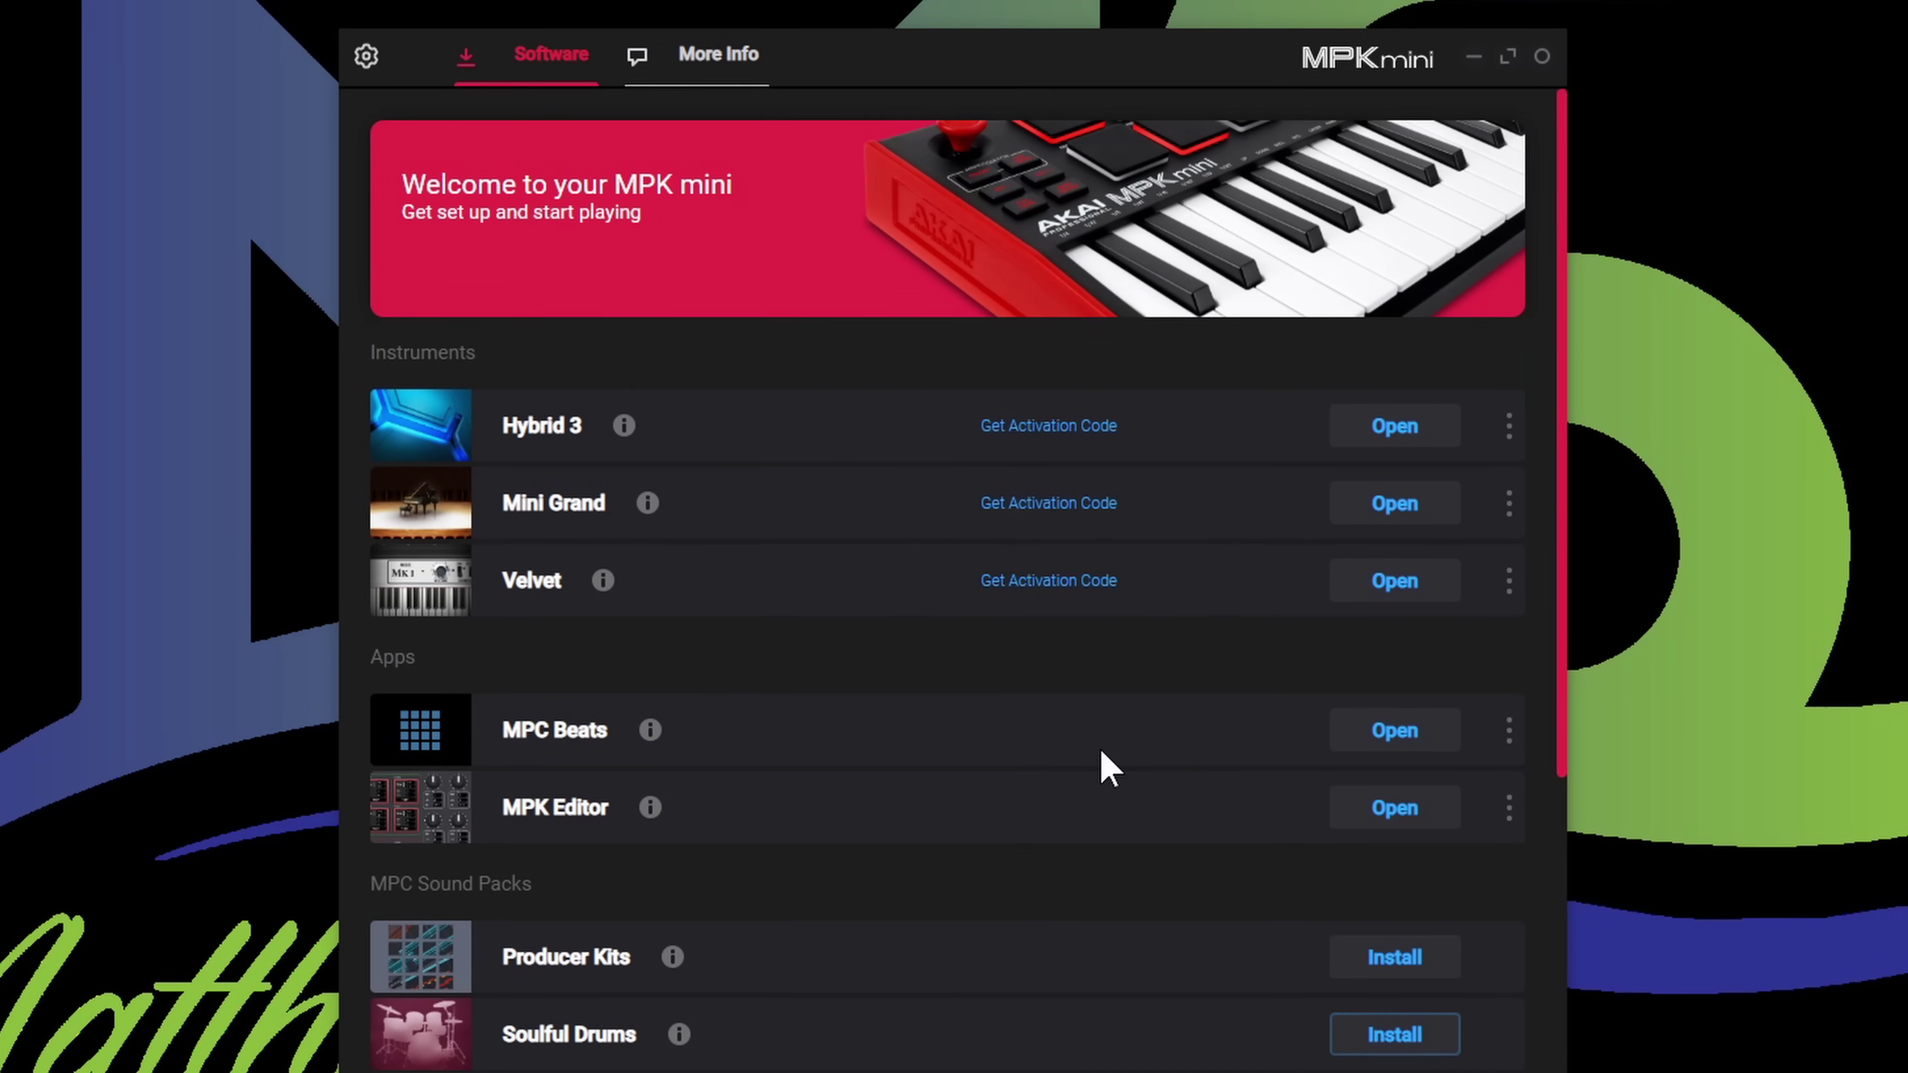
- Install the Producer Kits sound pack through its setup wizard
scroll(1108, 767, down, 5)
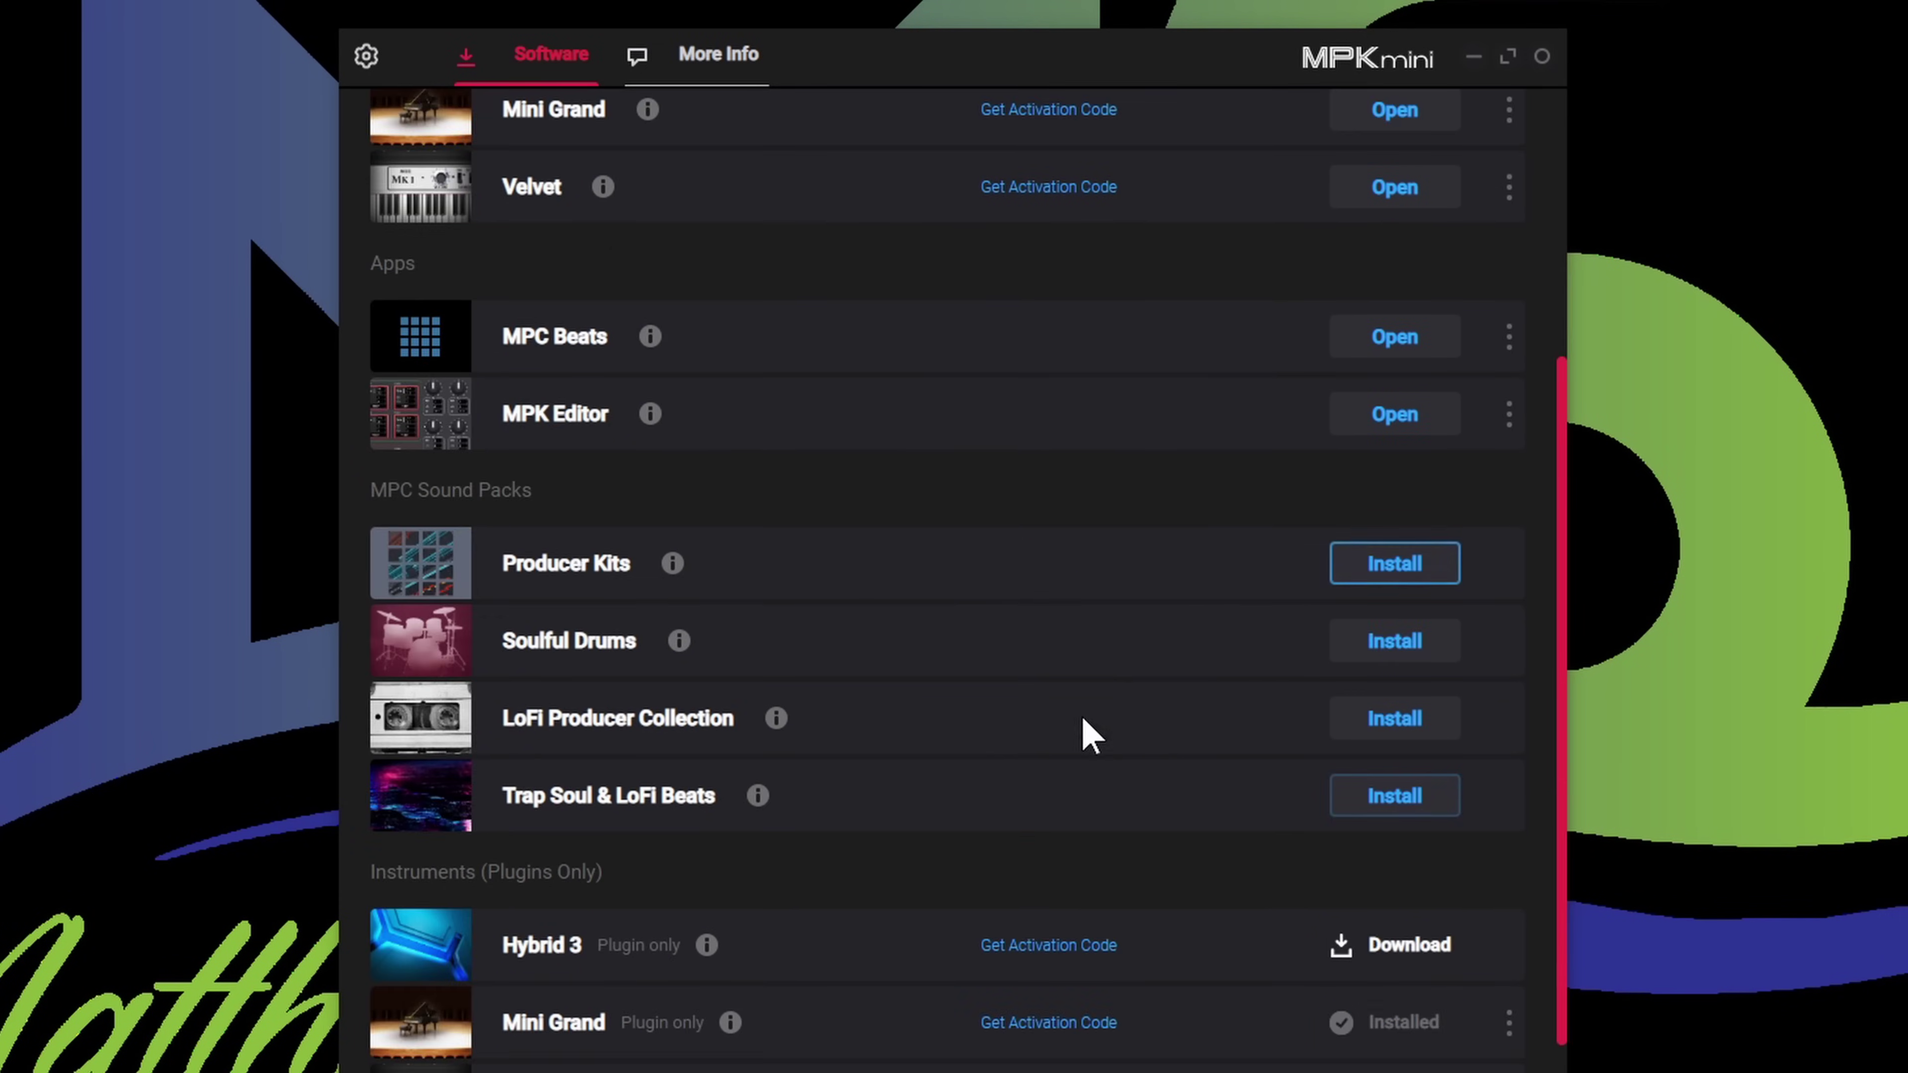
click(1407, 573)
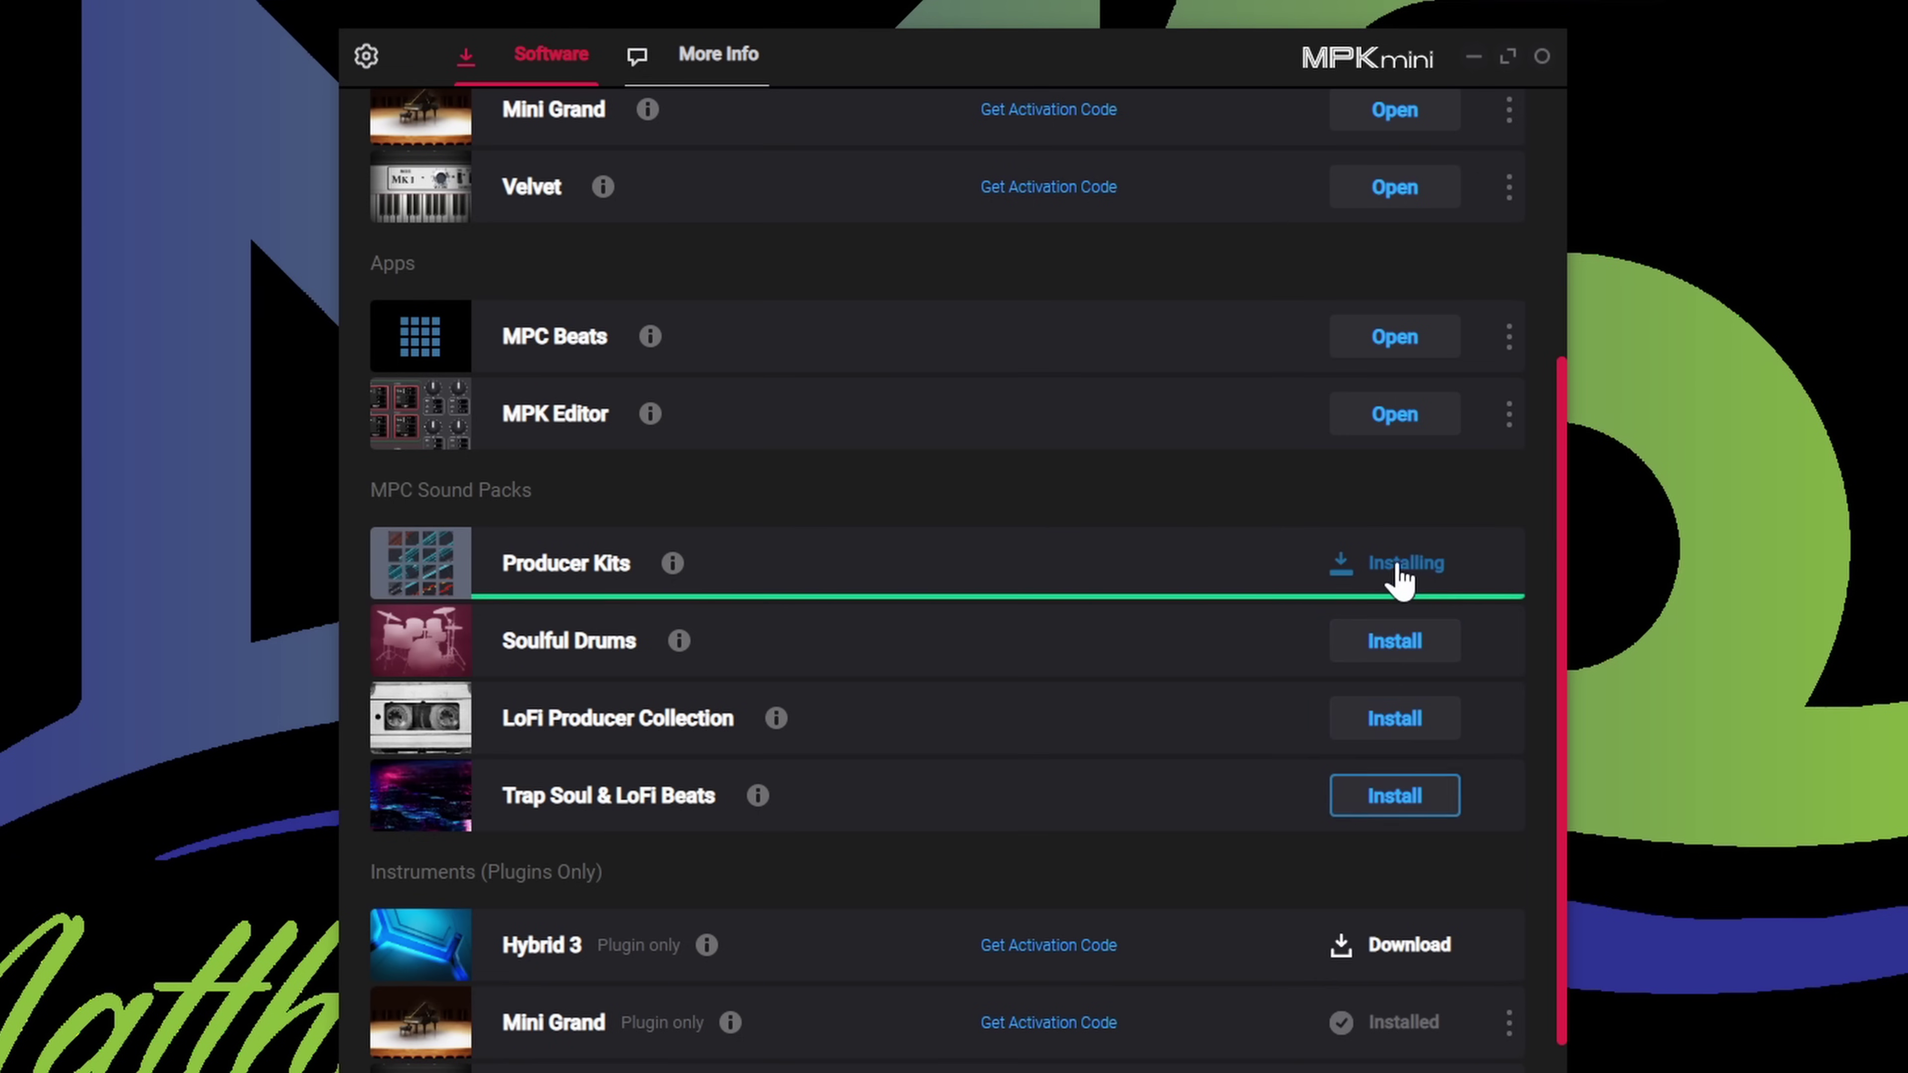
click(1108, 761)
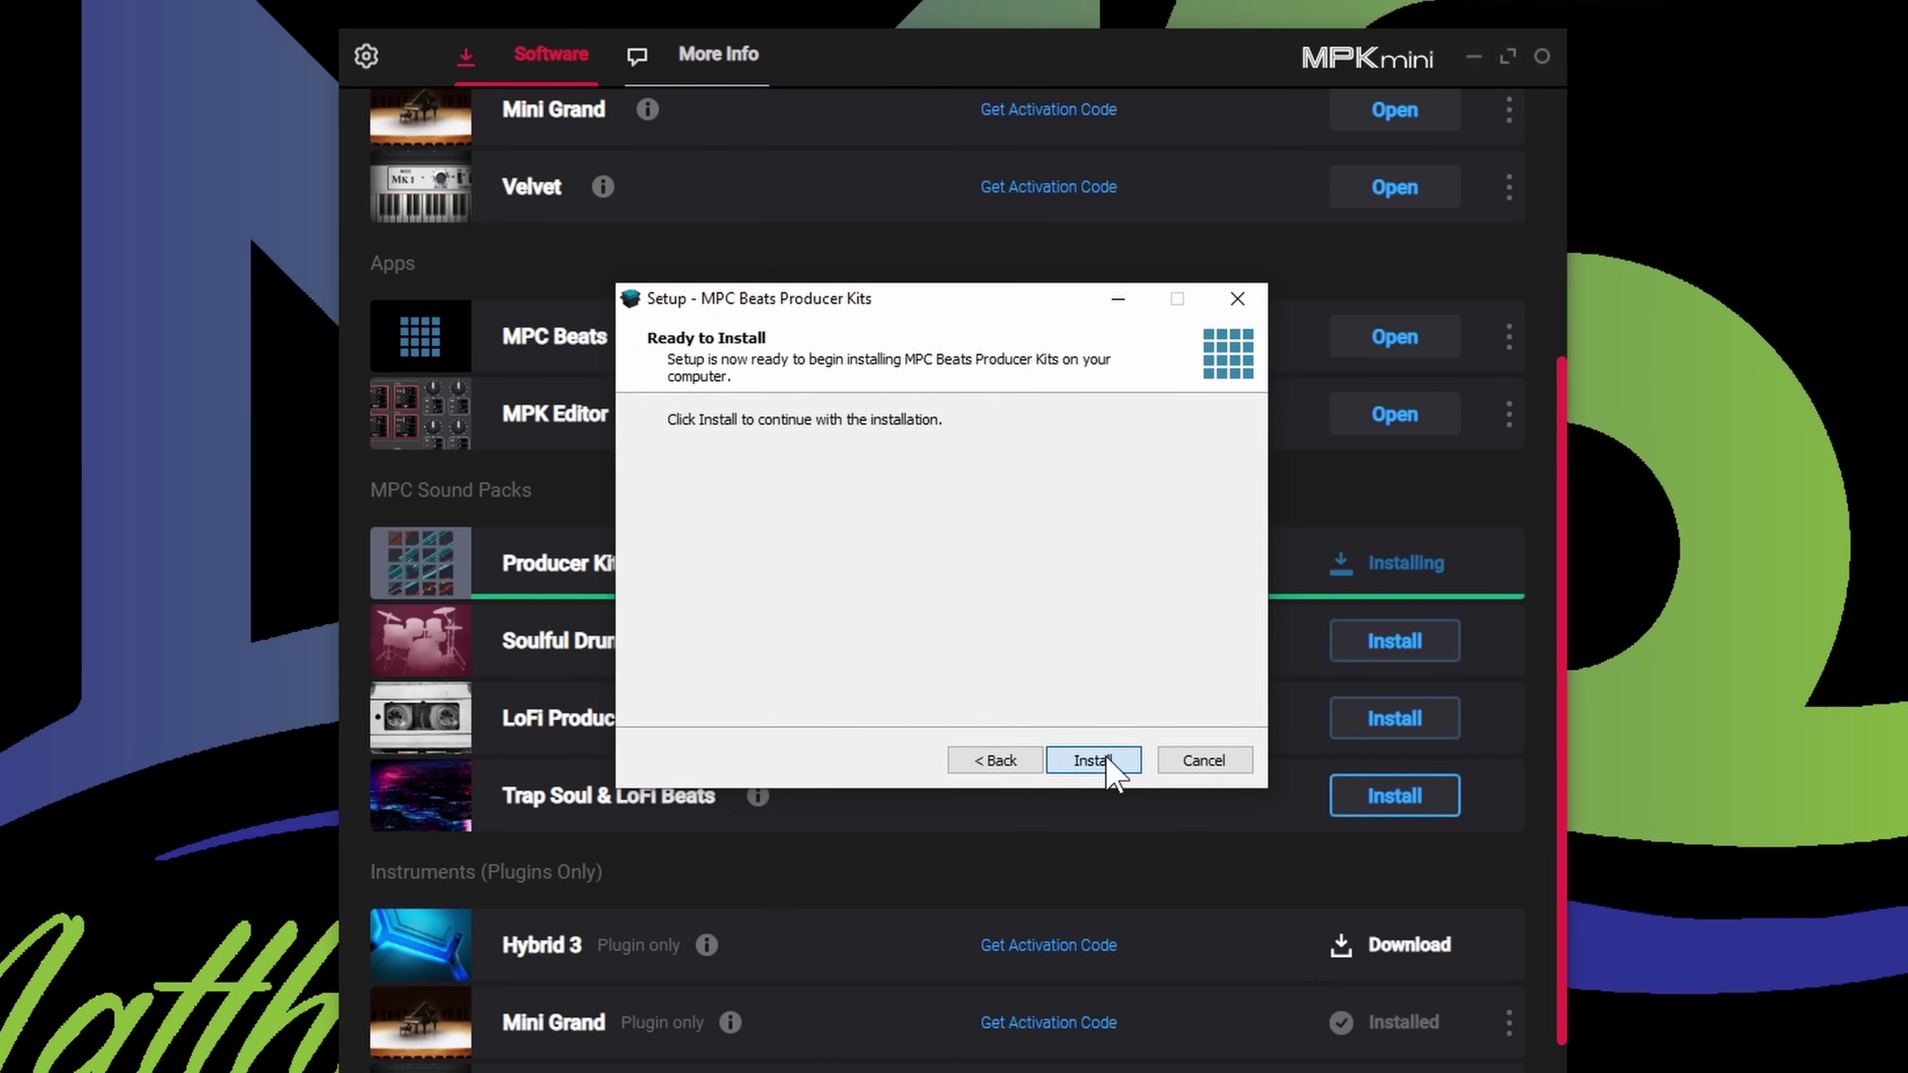
click(1106, 761)
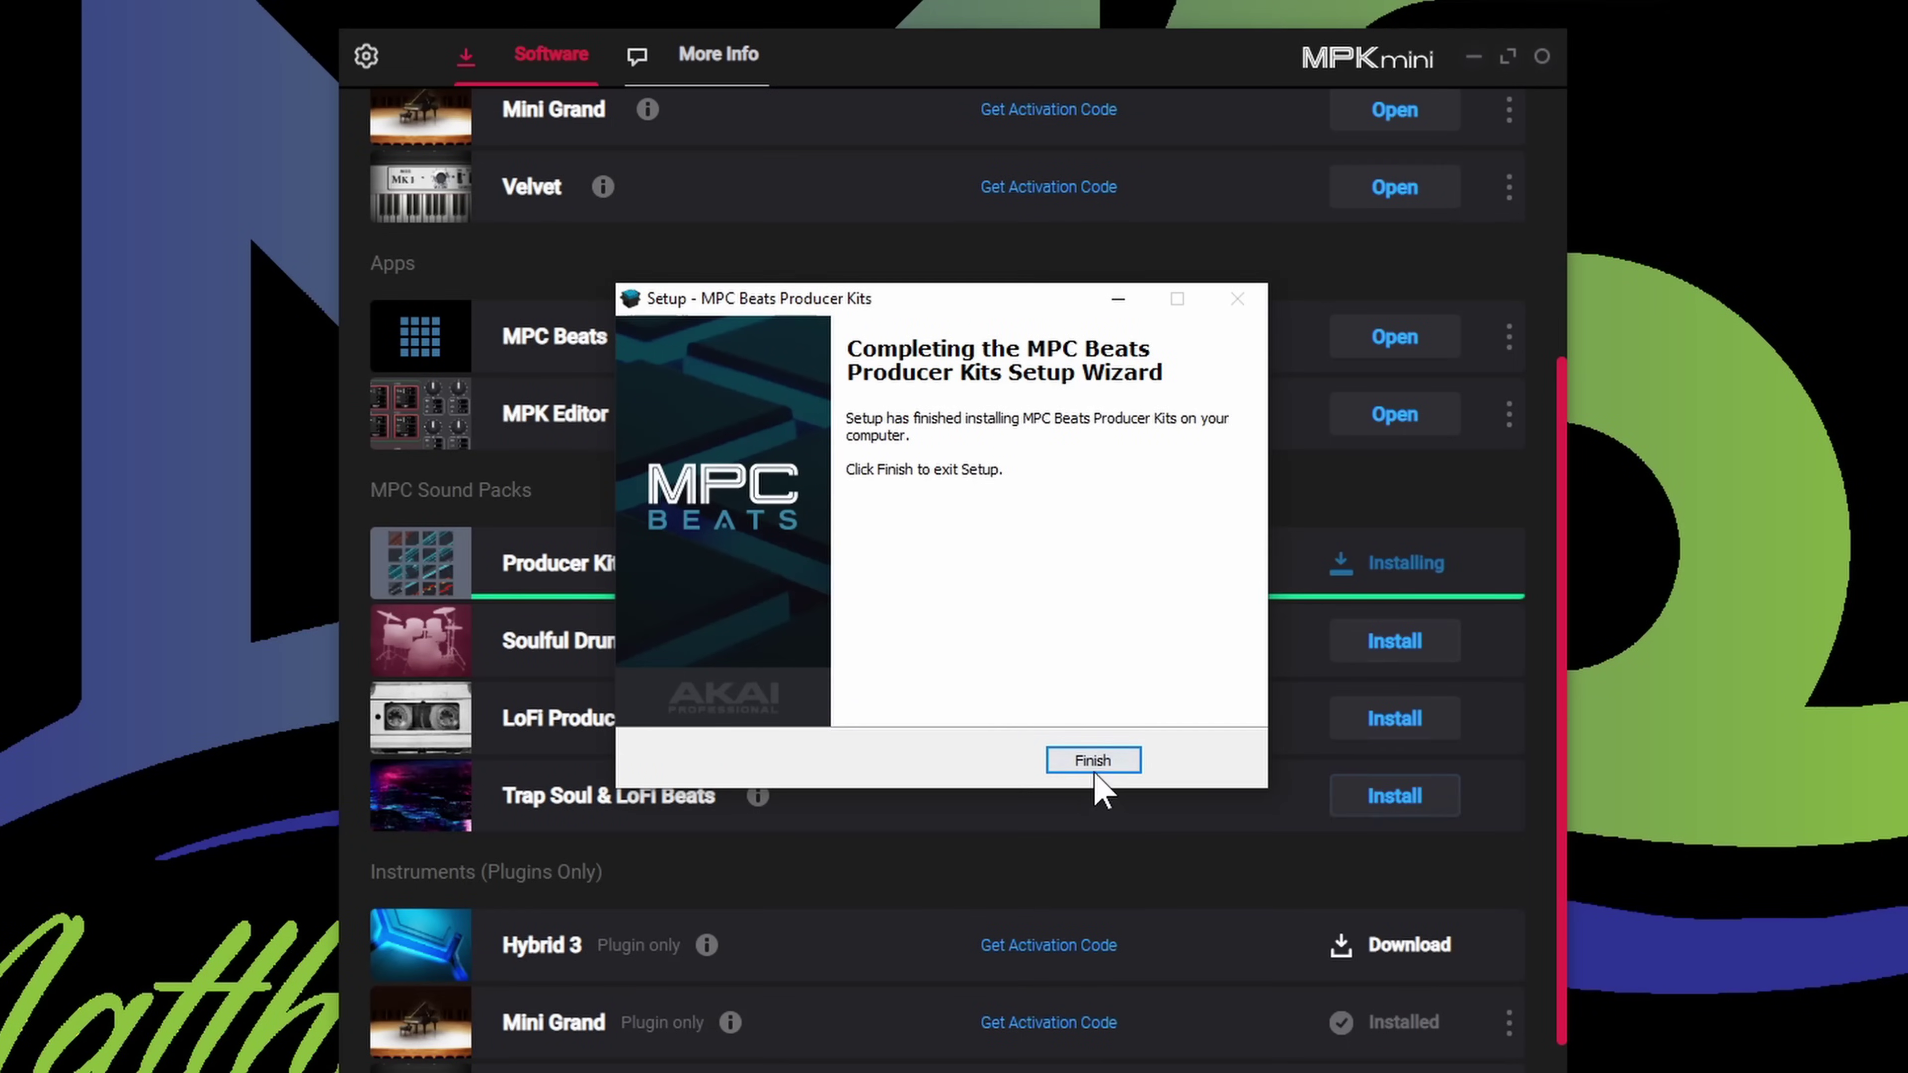
click(1093, 761)
- Install the Soulful Drums sound pack, accepting its license agreement
click(1395, 643)
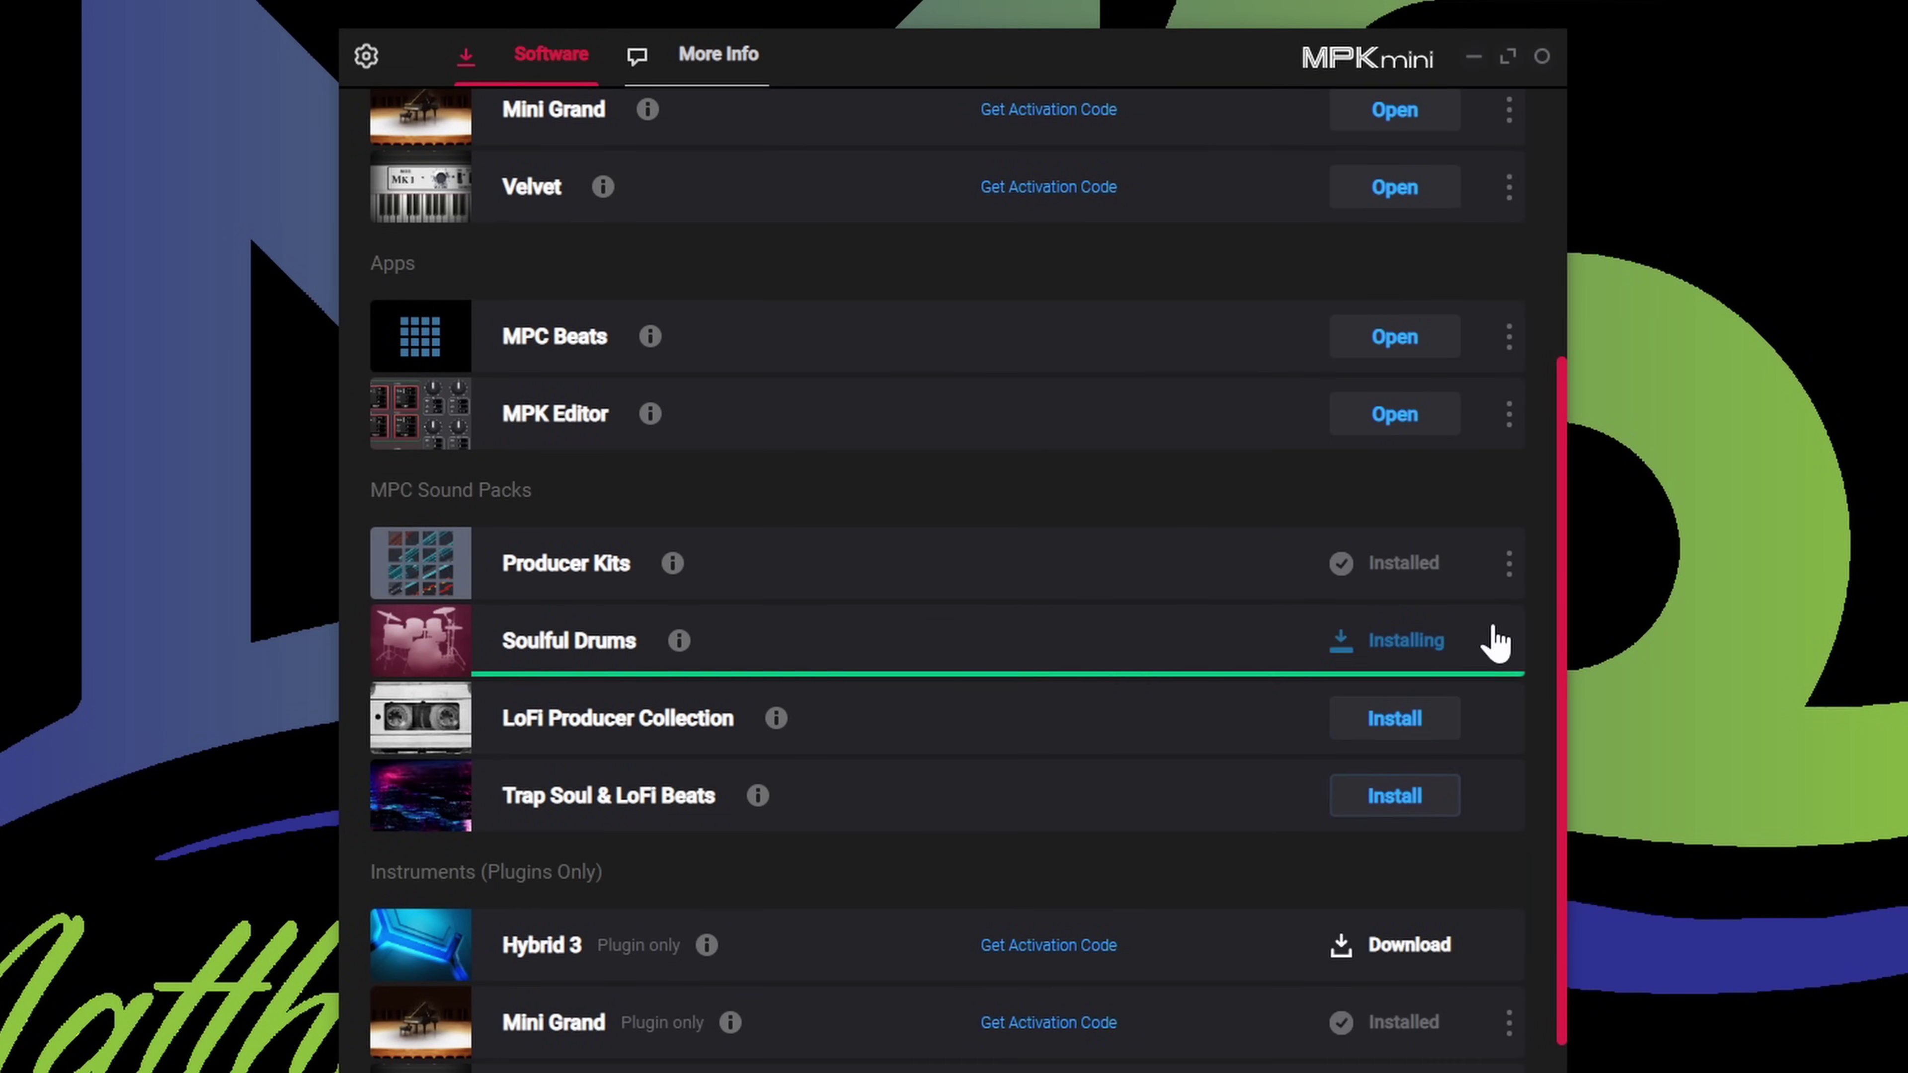
click(829, 679)
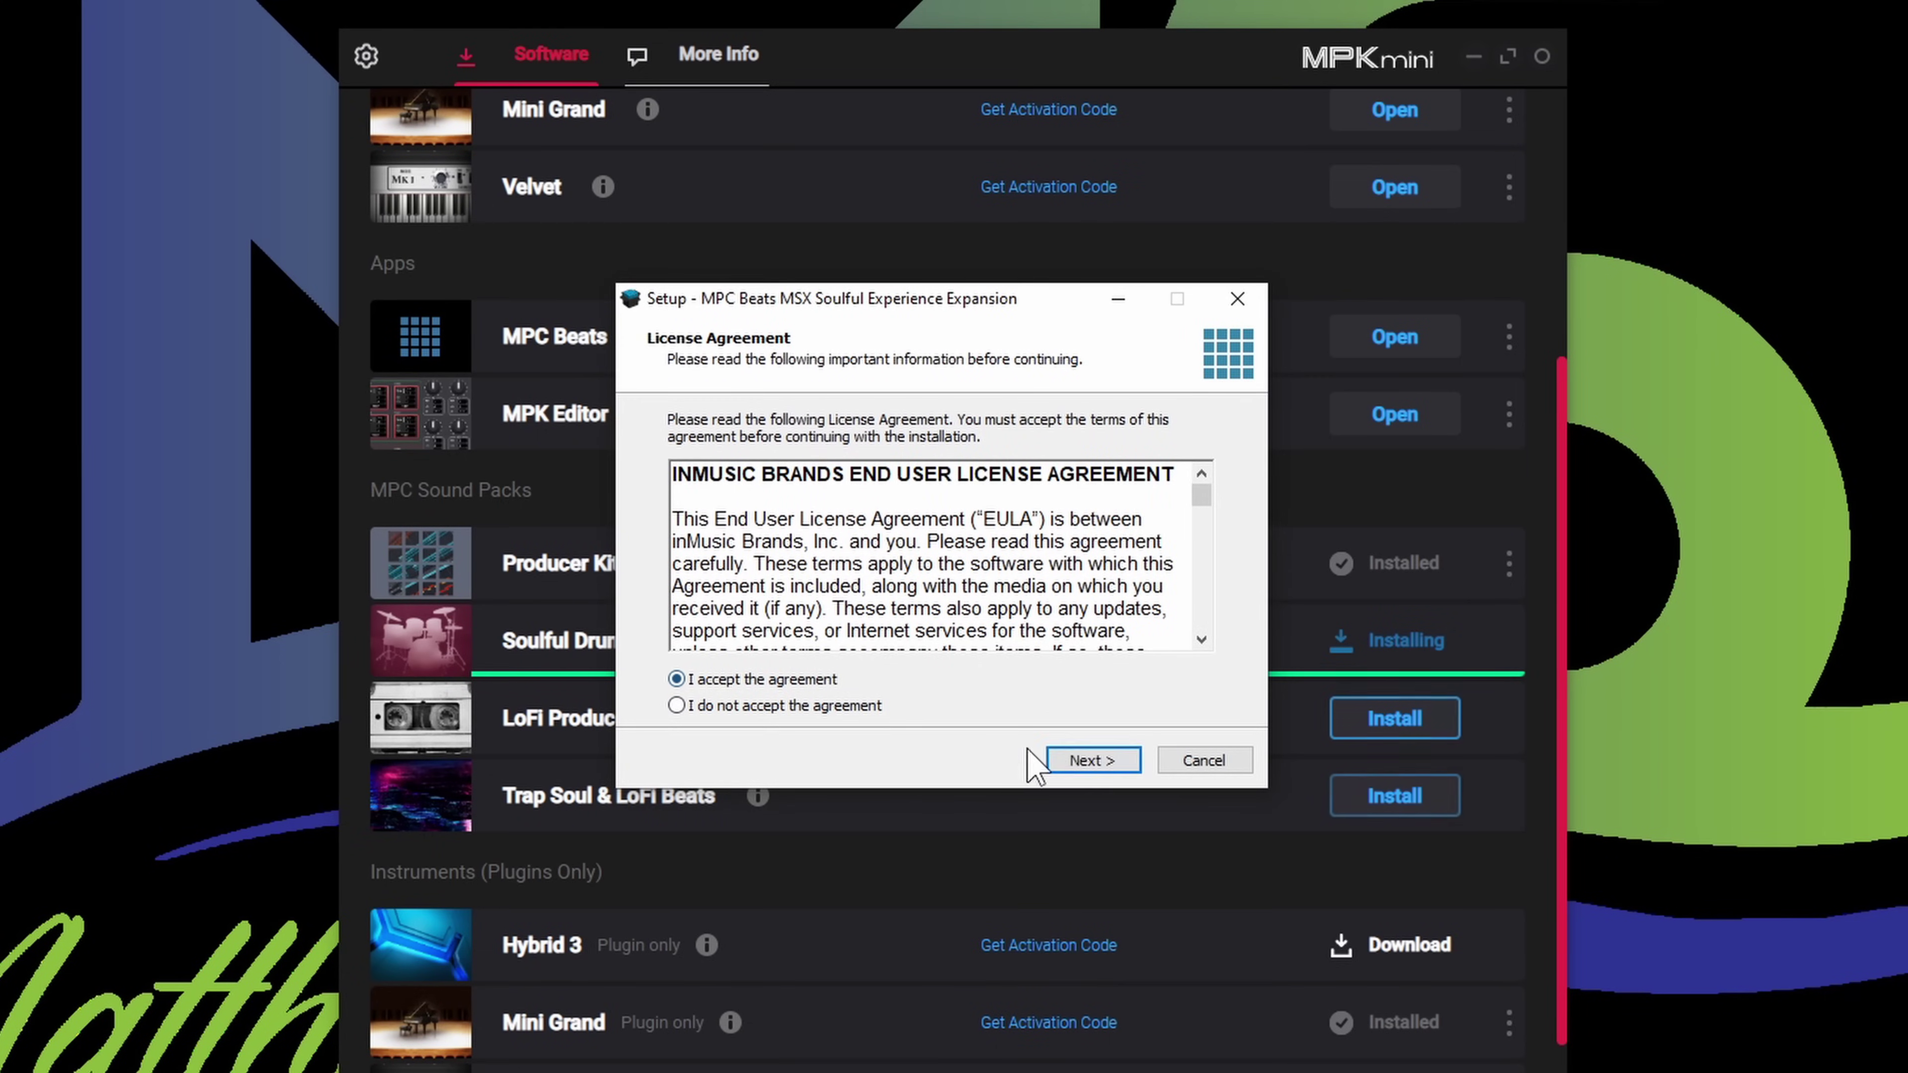
click(1079, 761)
click(1093, 763)
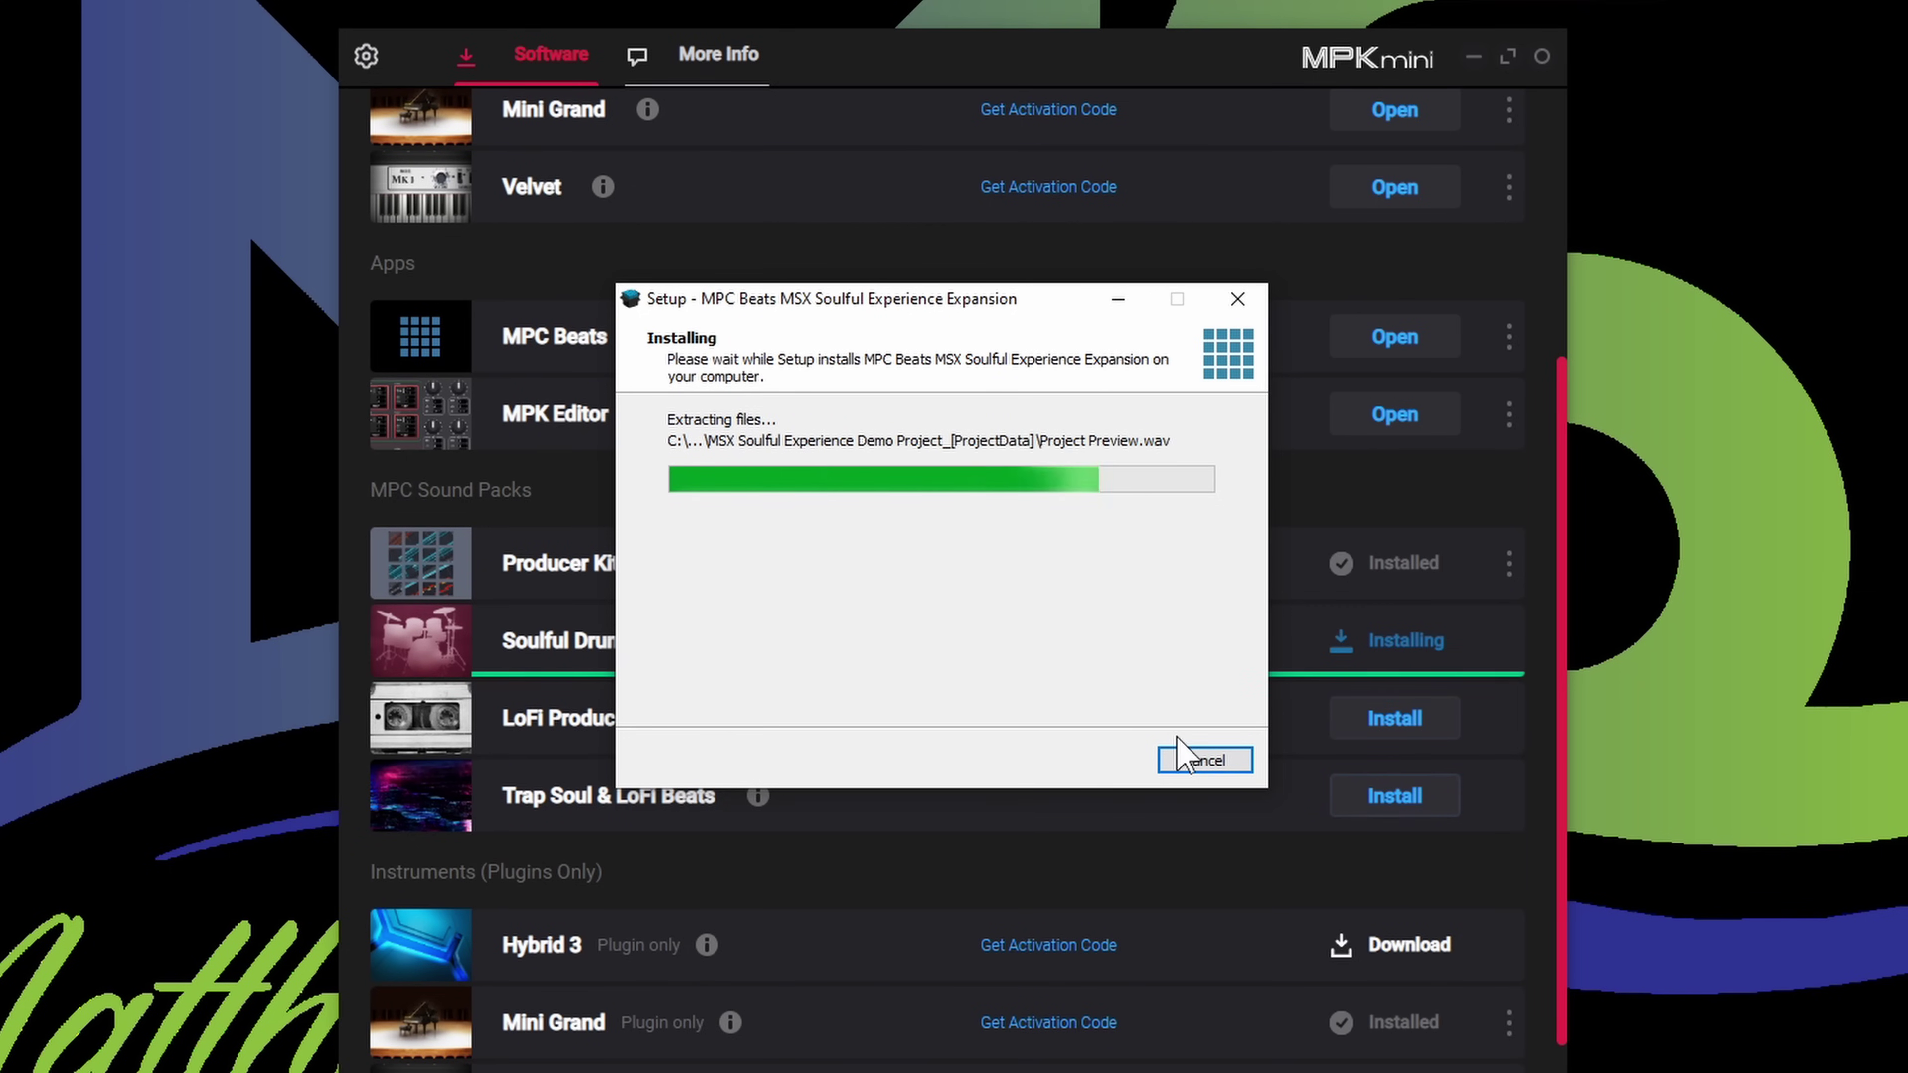
click(1093, 758)
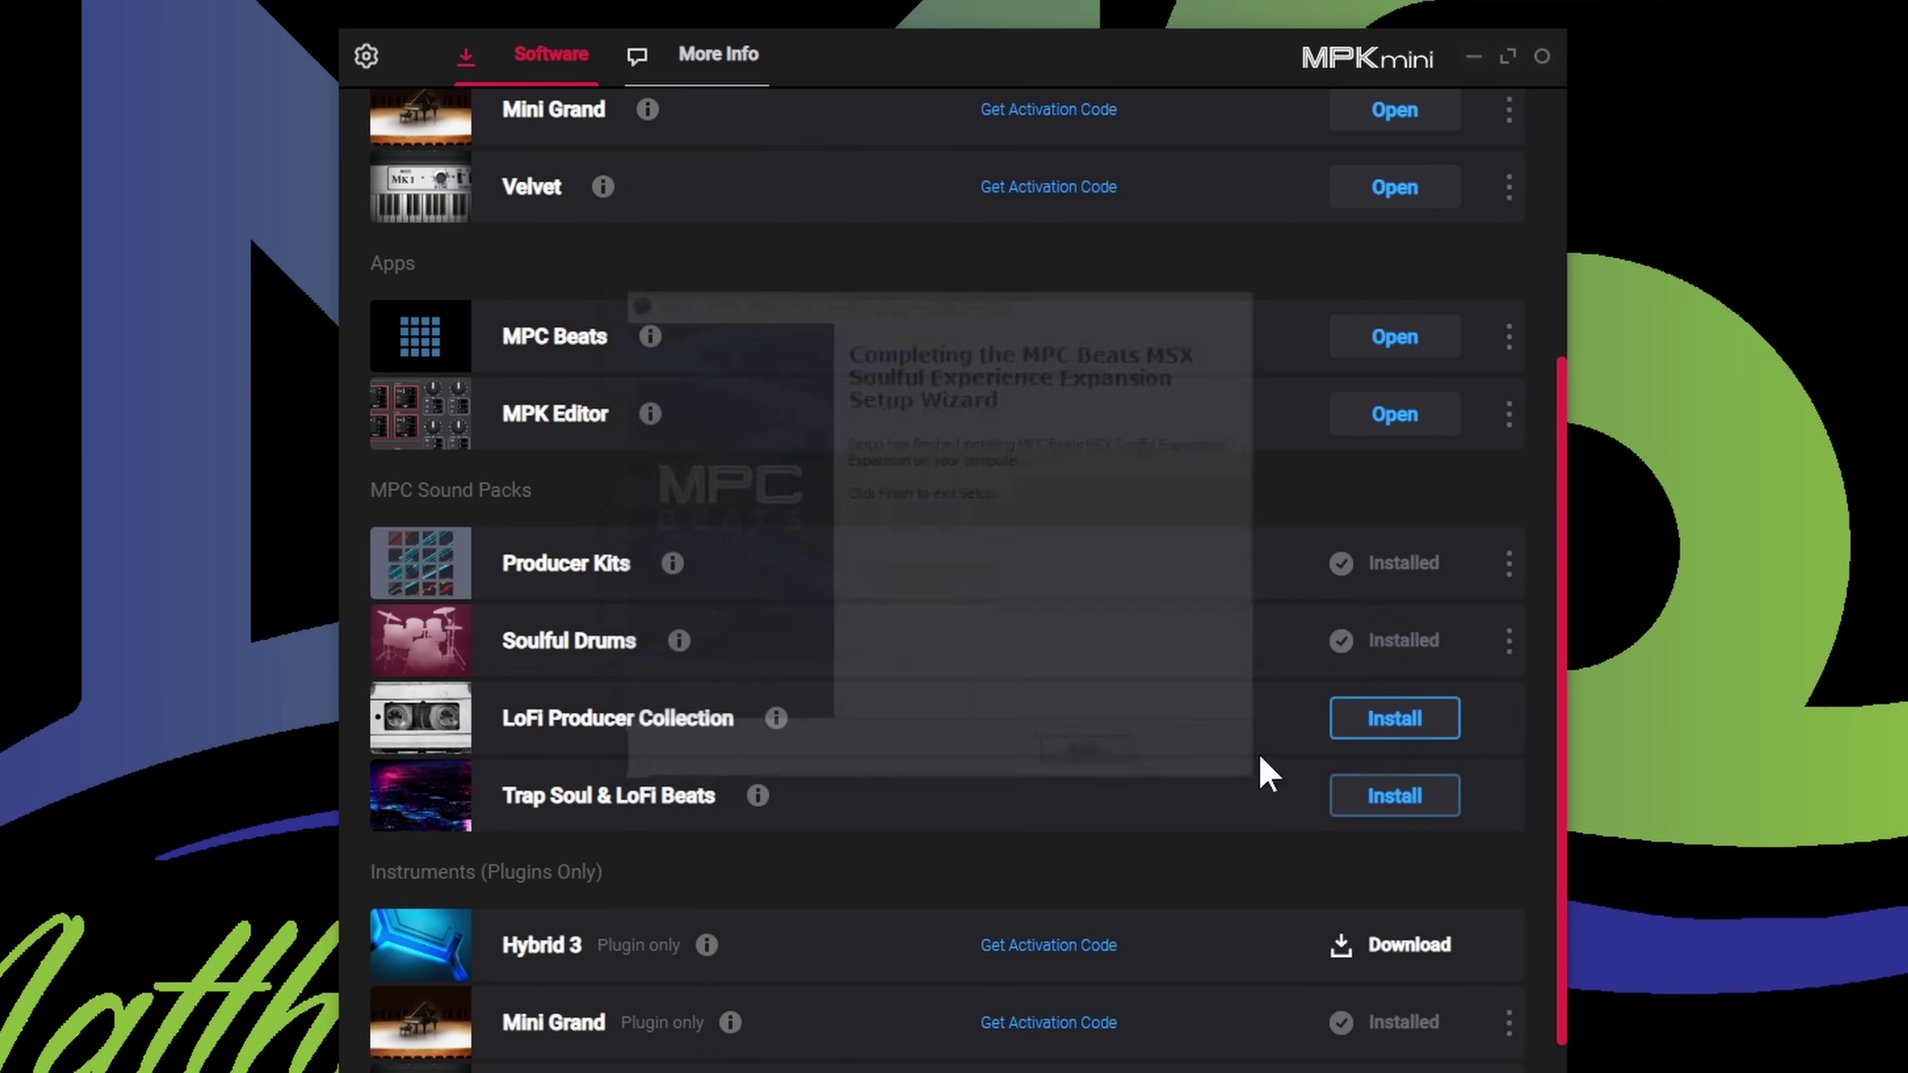
- Install LoFi Producer Collection, then Trap Soul & LoFi Beats with its licence accepted
click(1401, 729)
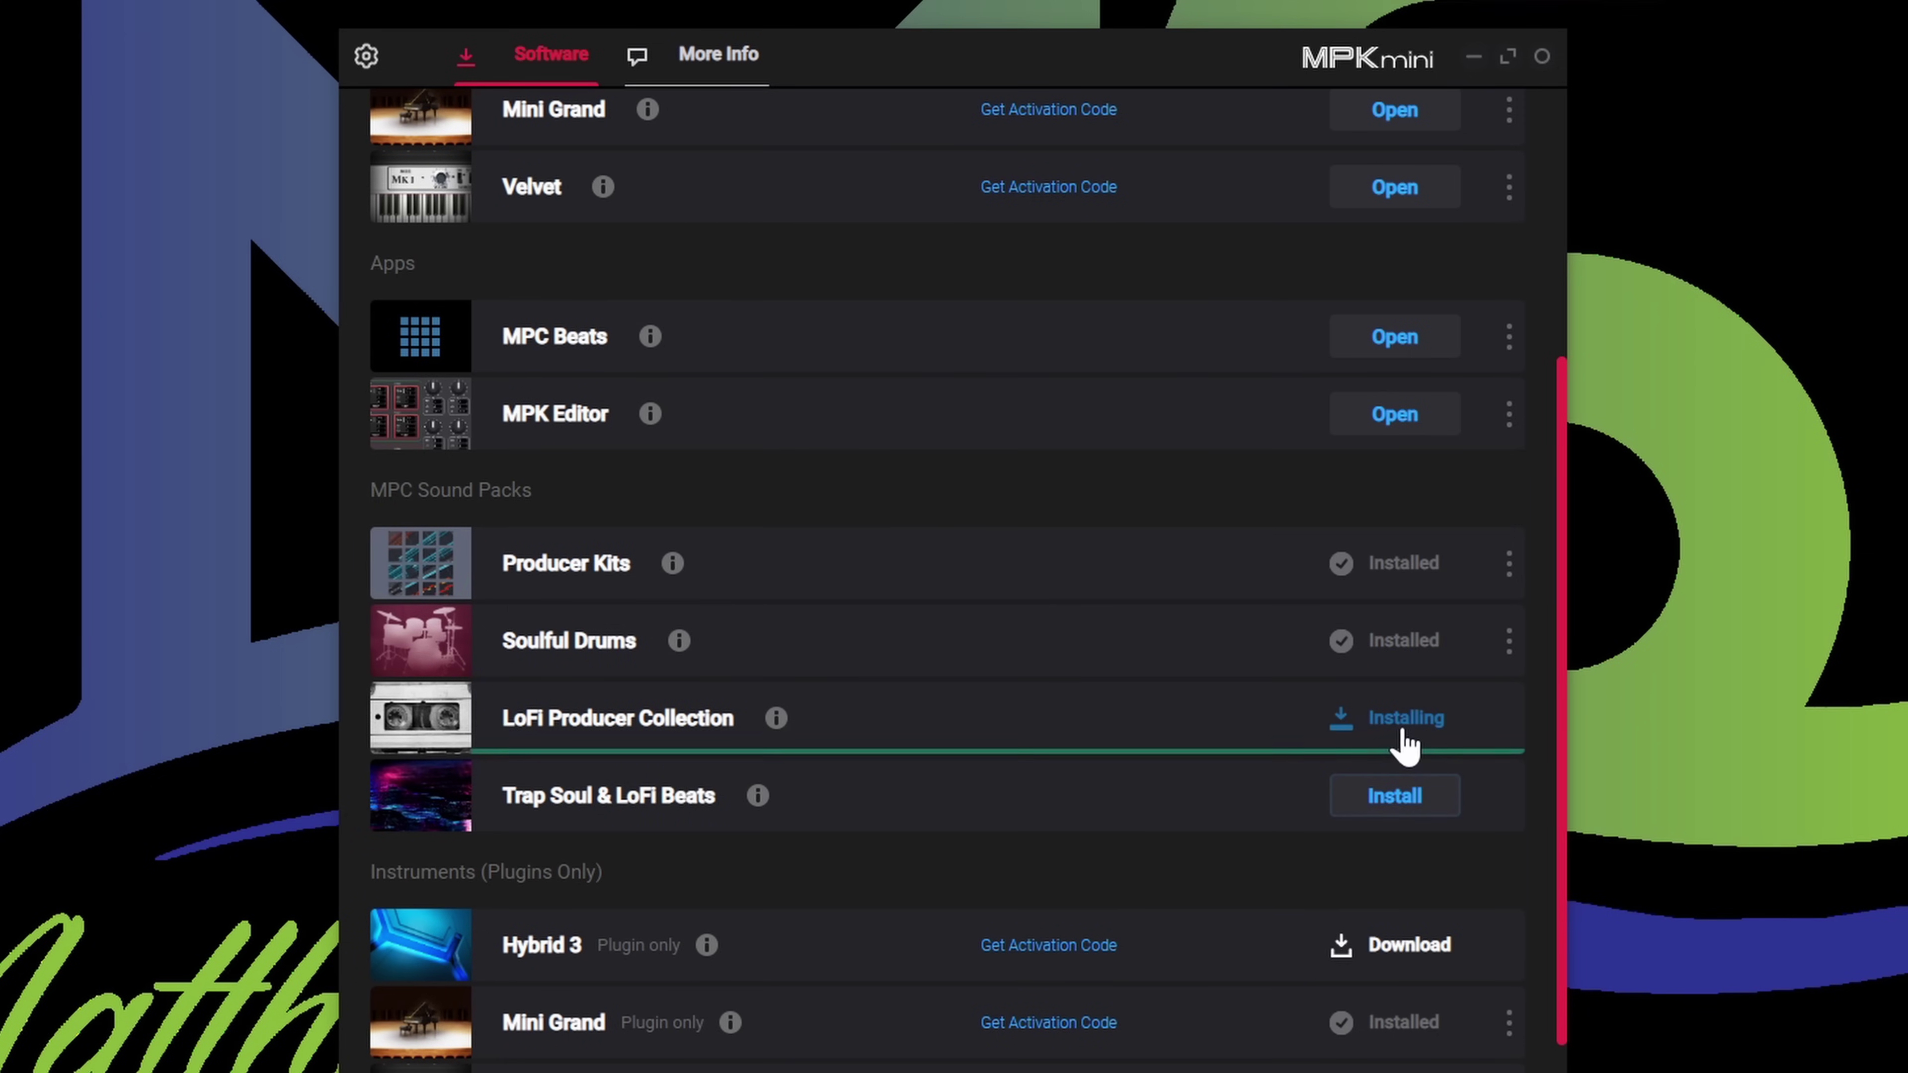
click(1095, 760)
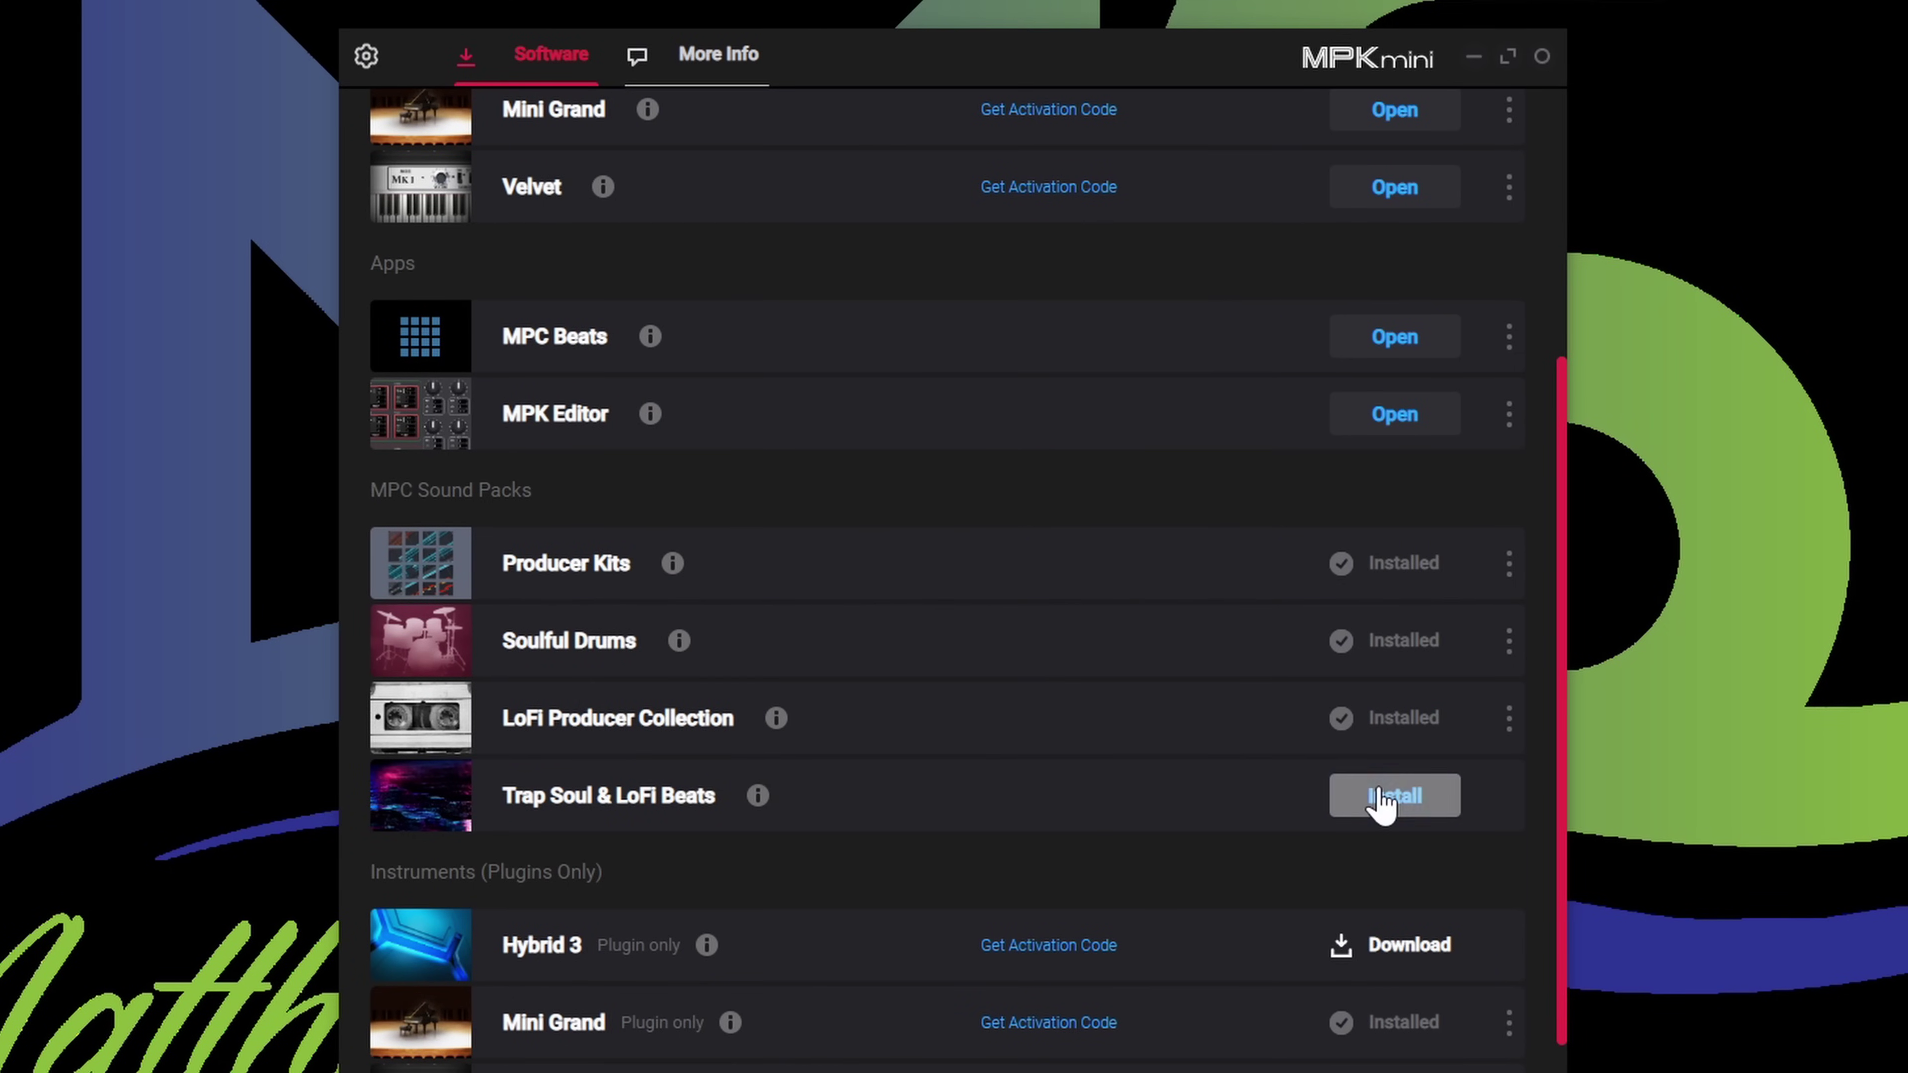
click(1378, 798)
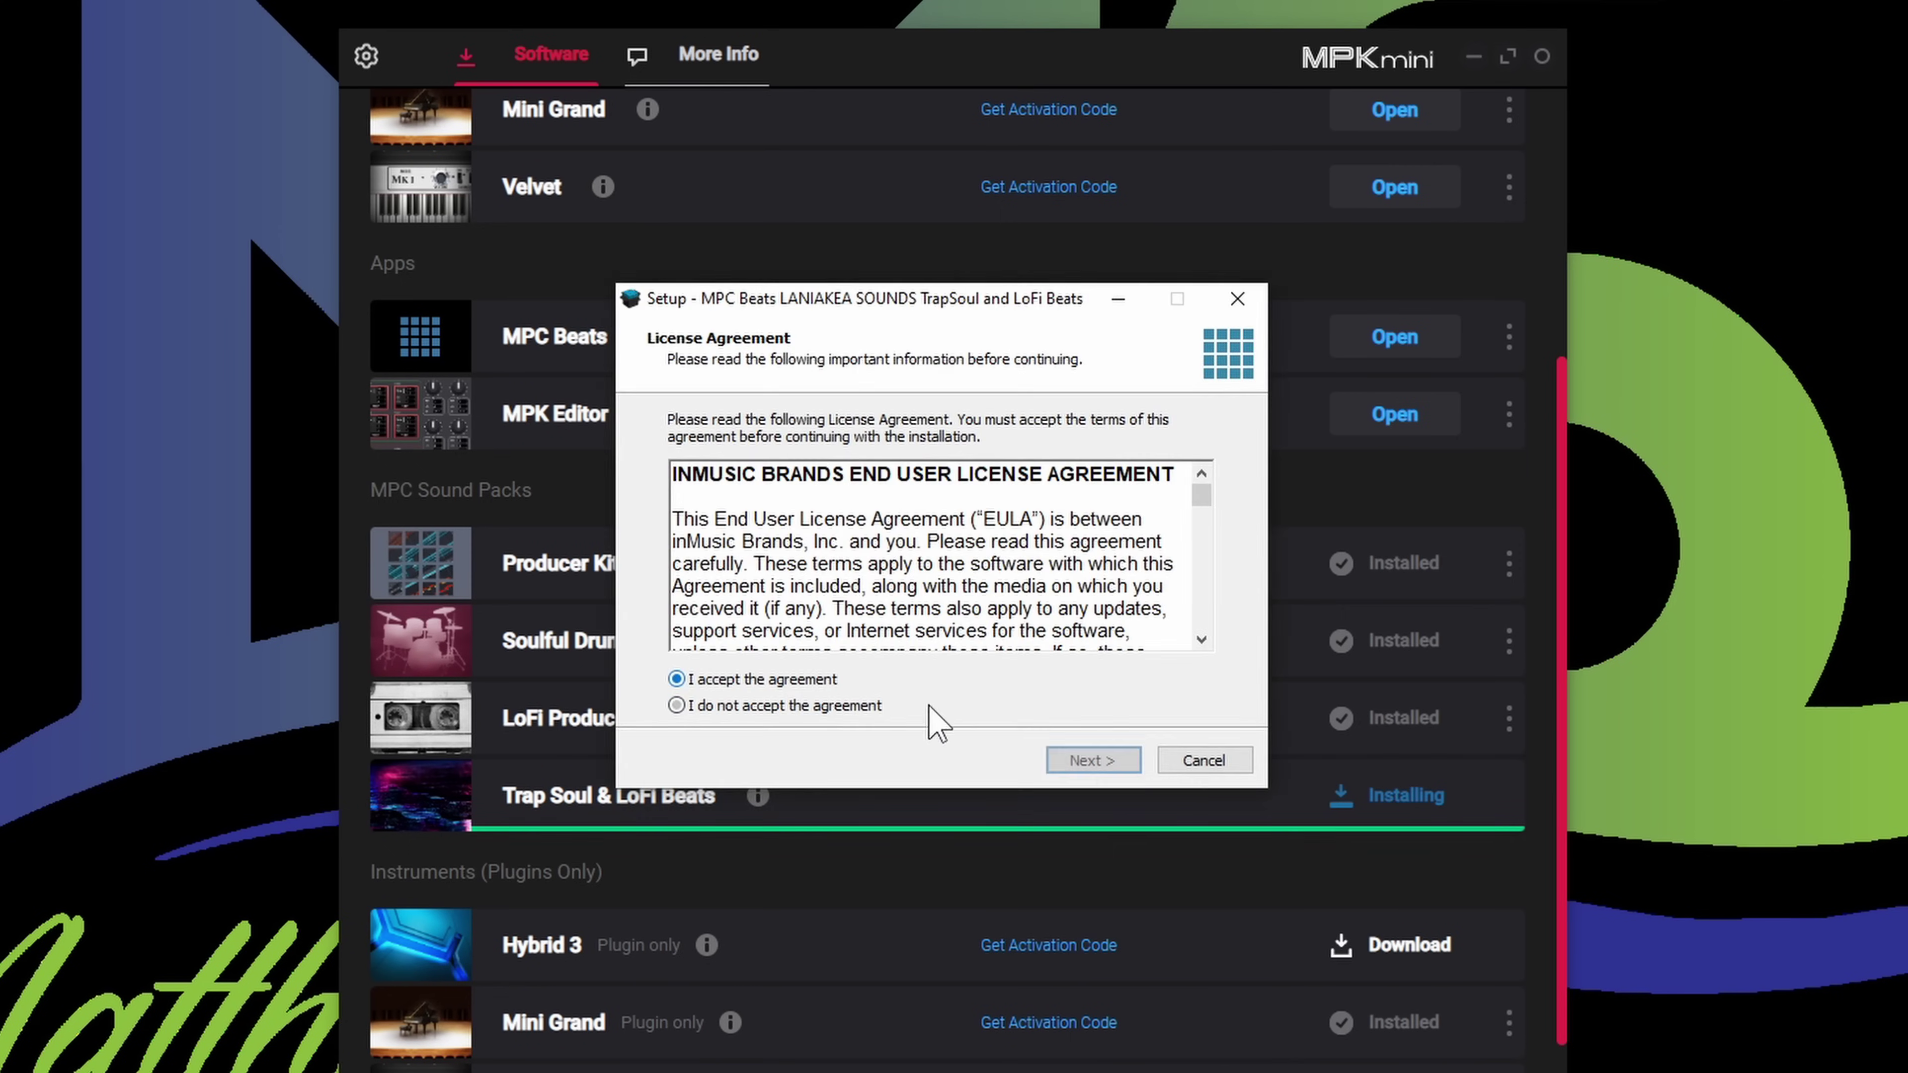
click(1090, 761)
click(1093, 761)
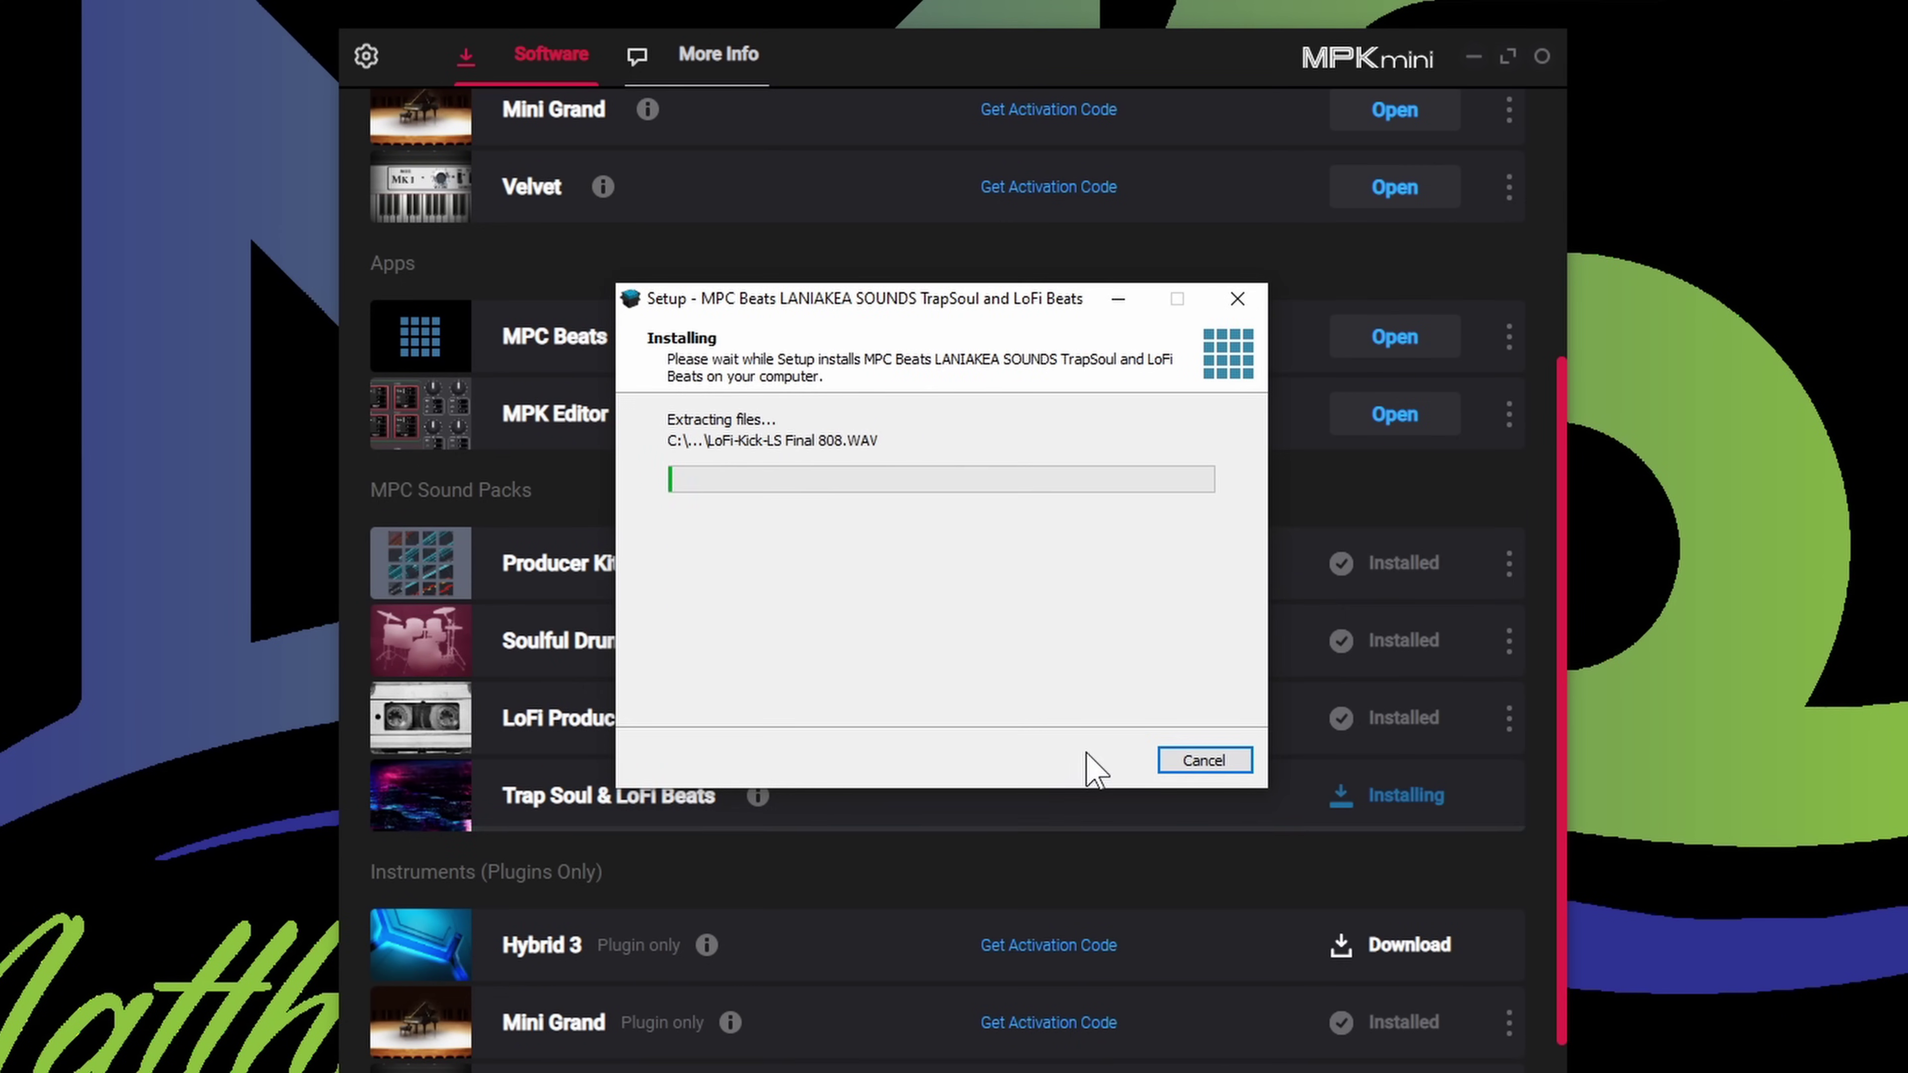
click(1095, 763)
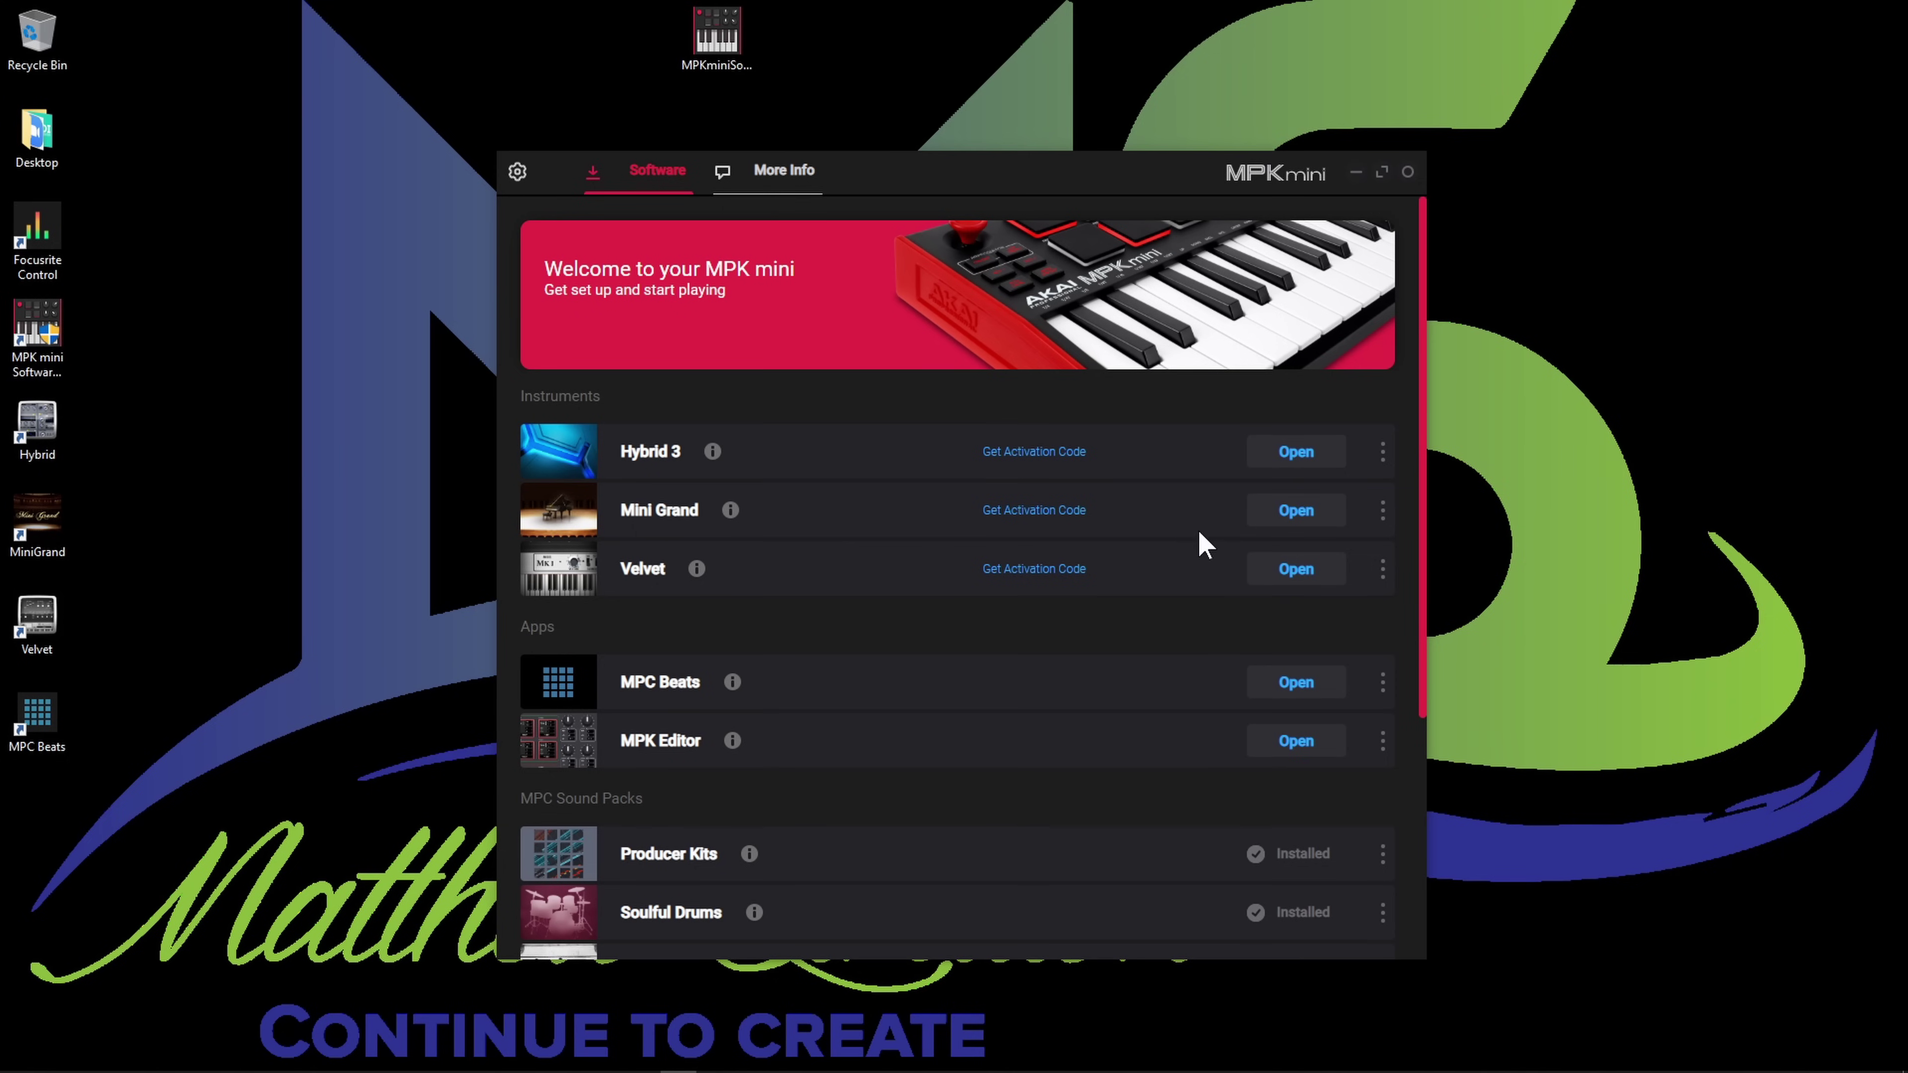
- Close MPK mini Software Manager and start MPC Beats from its desktop shortcut
scroll(1204, 545, down, 5)
scroll(1208, 545, up, 5)
click(1407, 173)
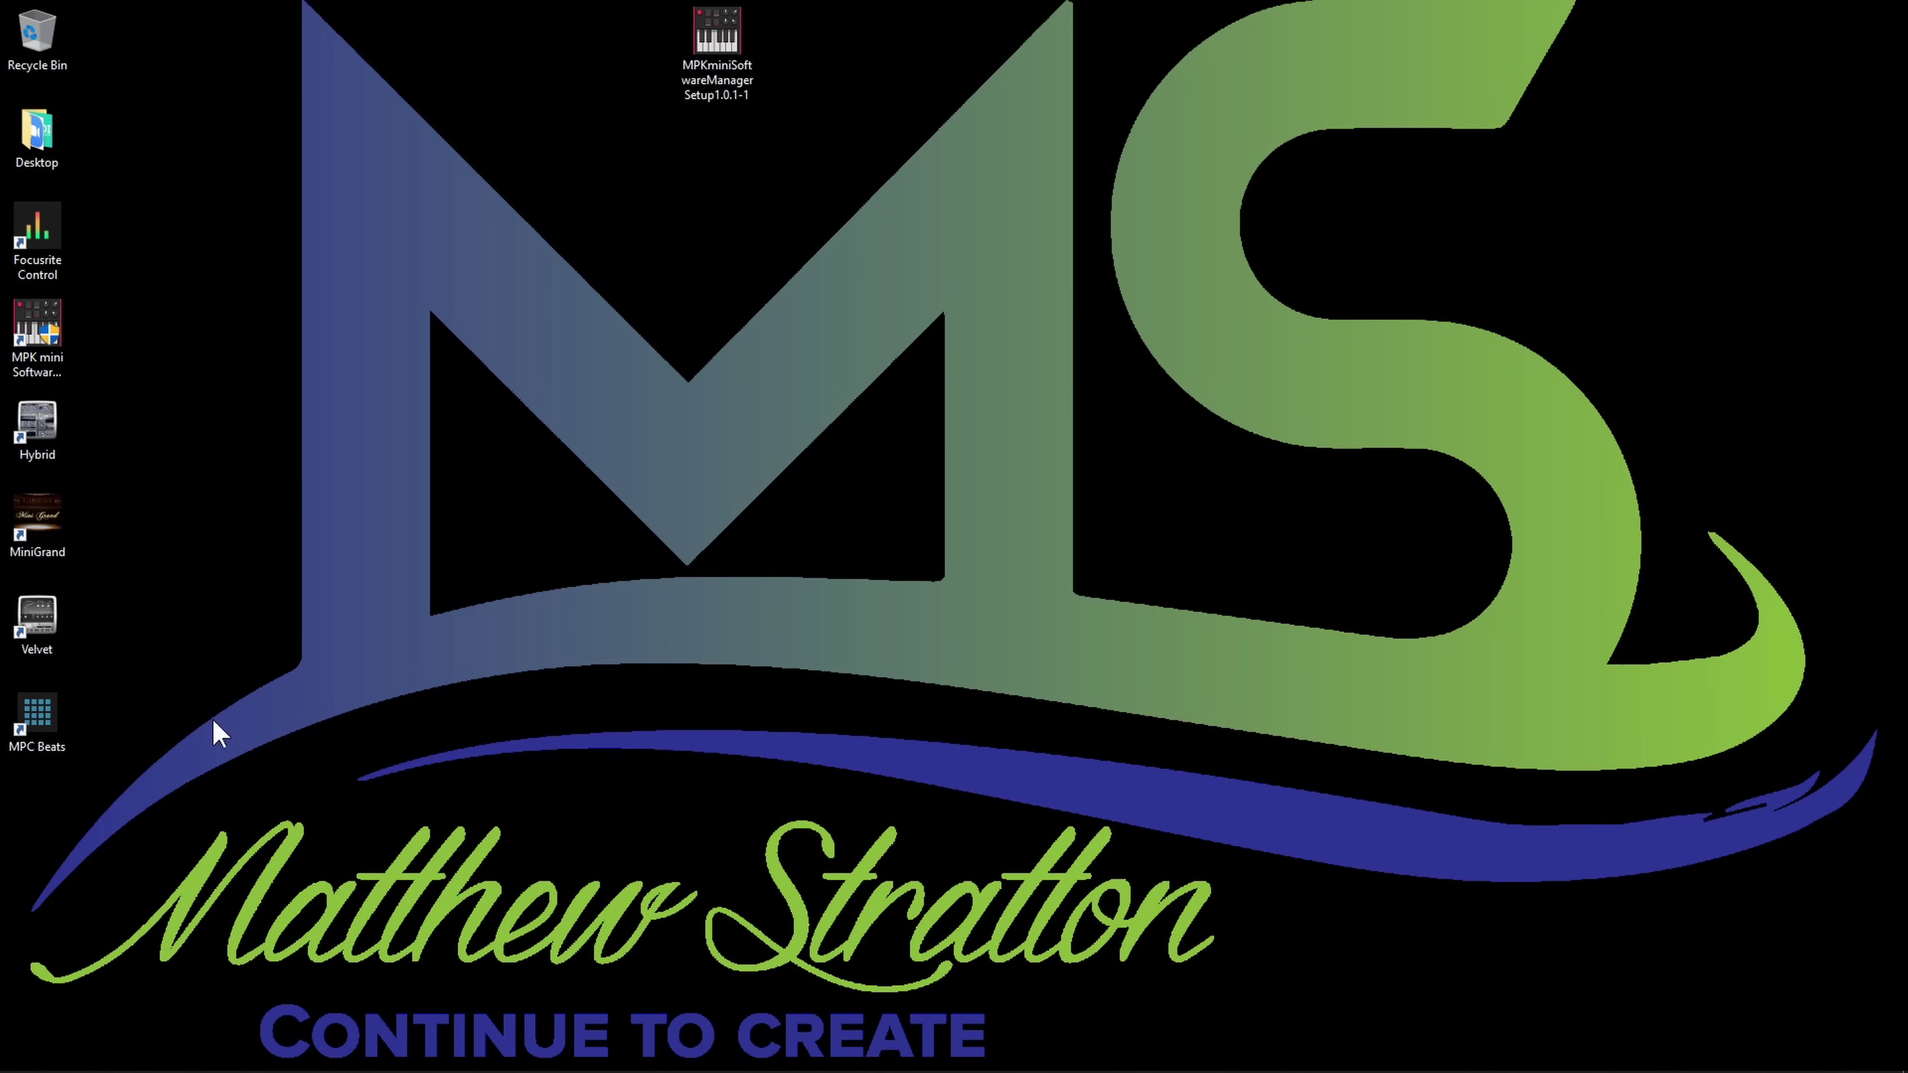
double_click(66, 726)
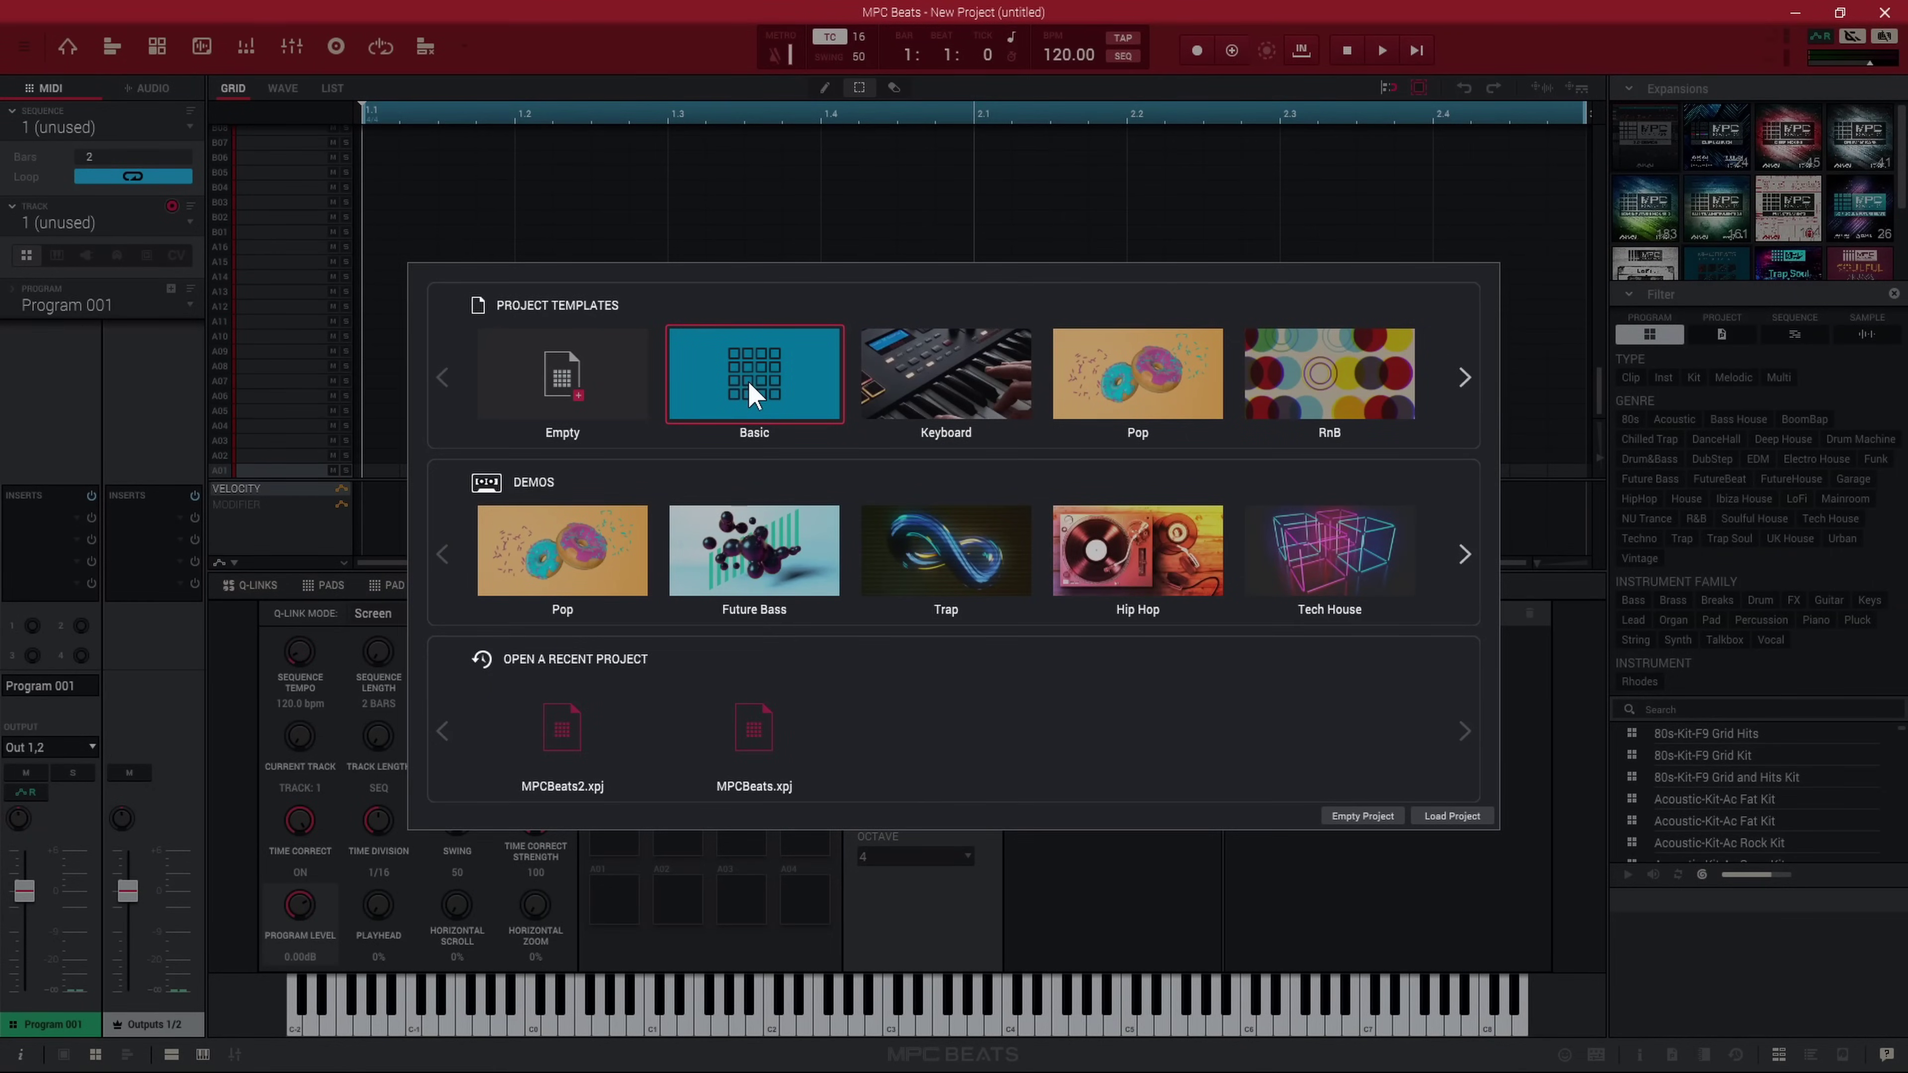
- Start a Basic-template project, select track A02, and open the Preferences audio page
click(752, 394)
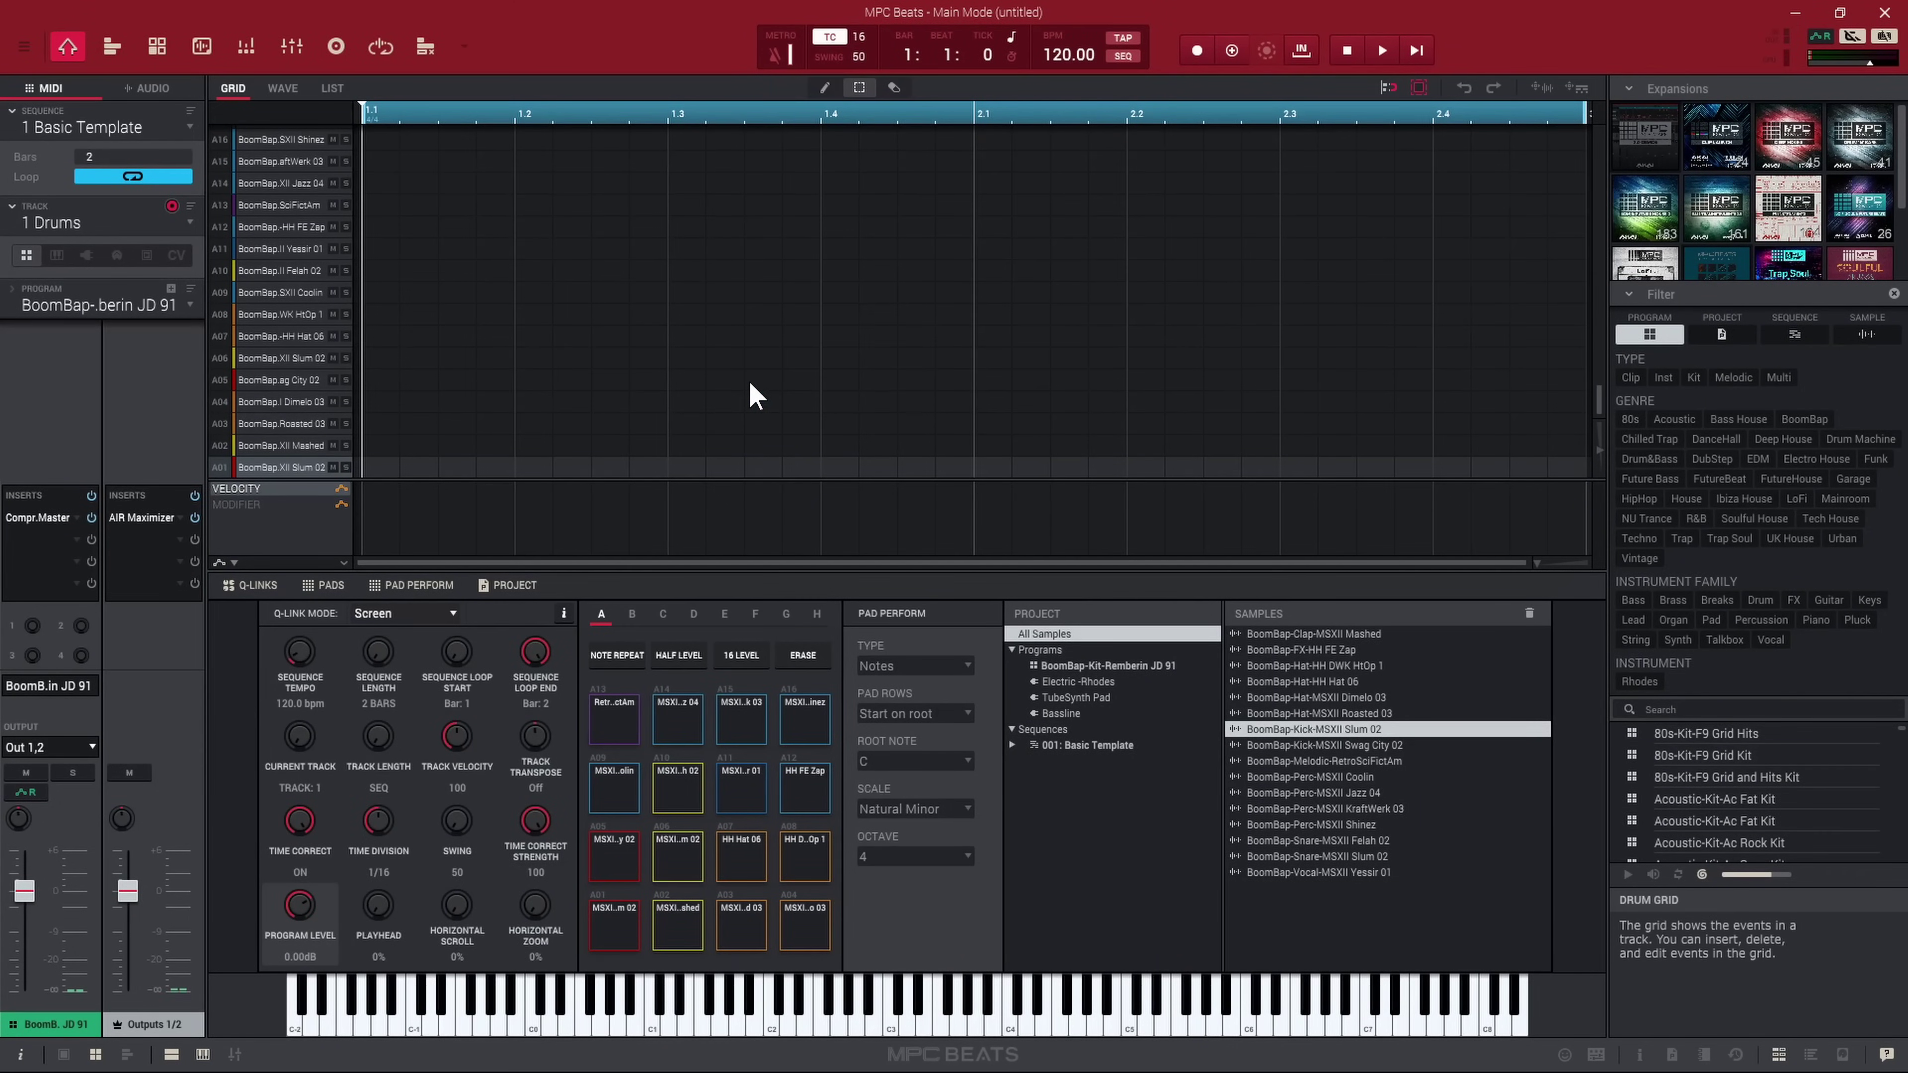
click(282, 444)
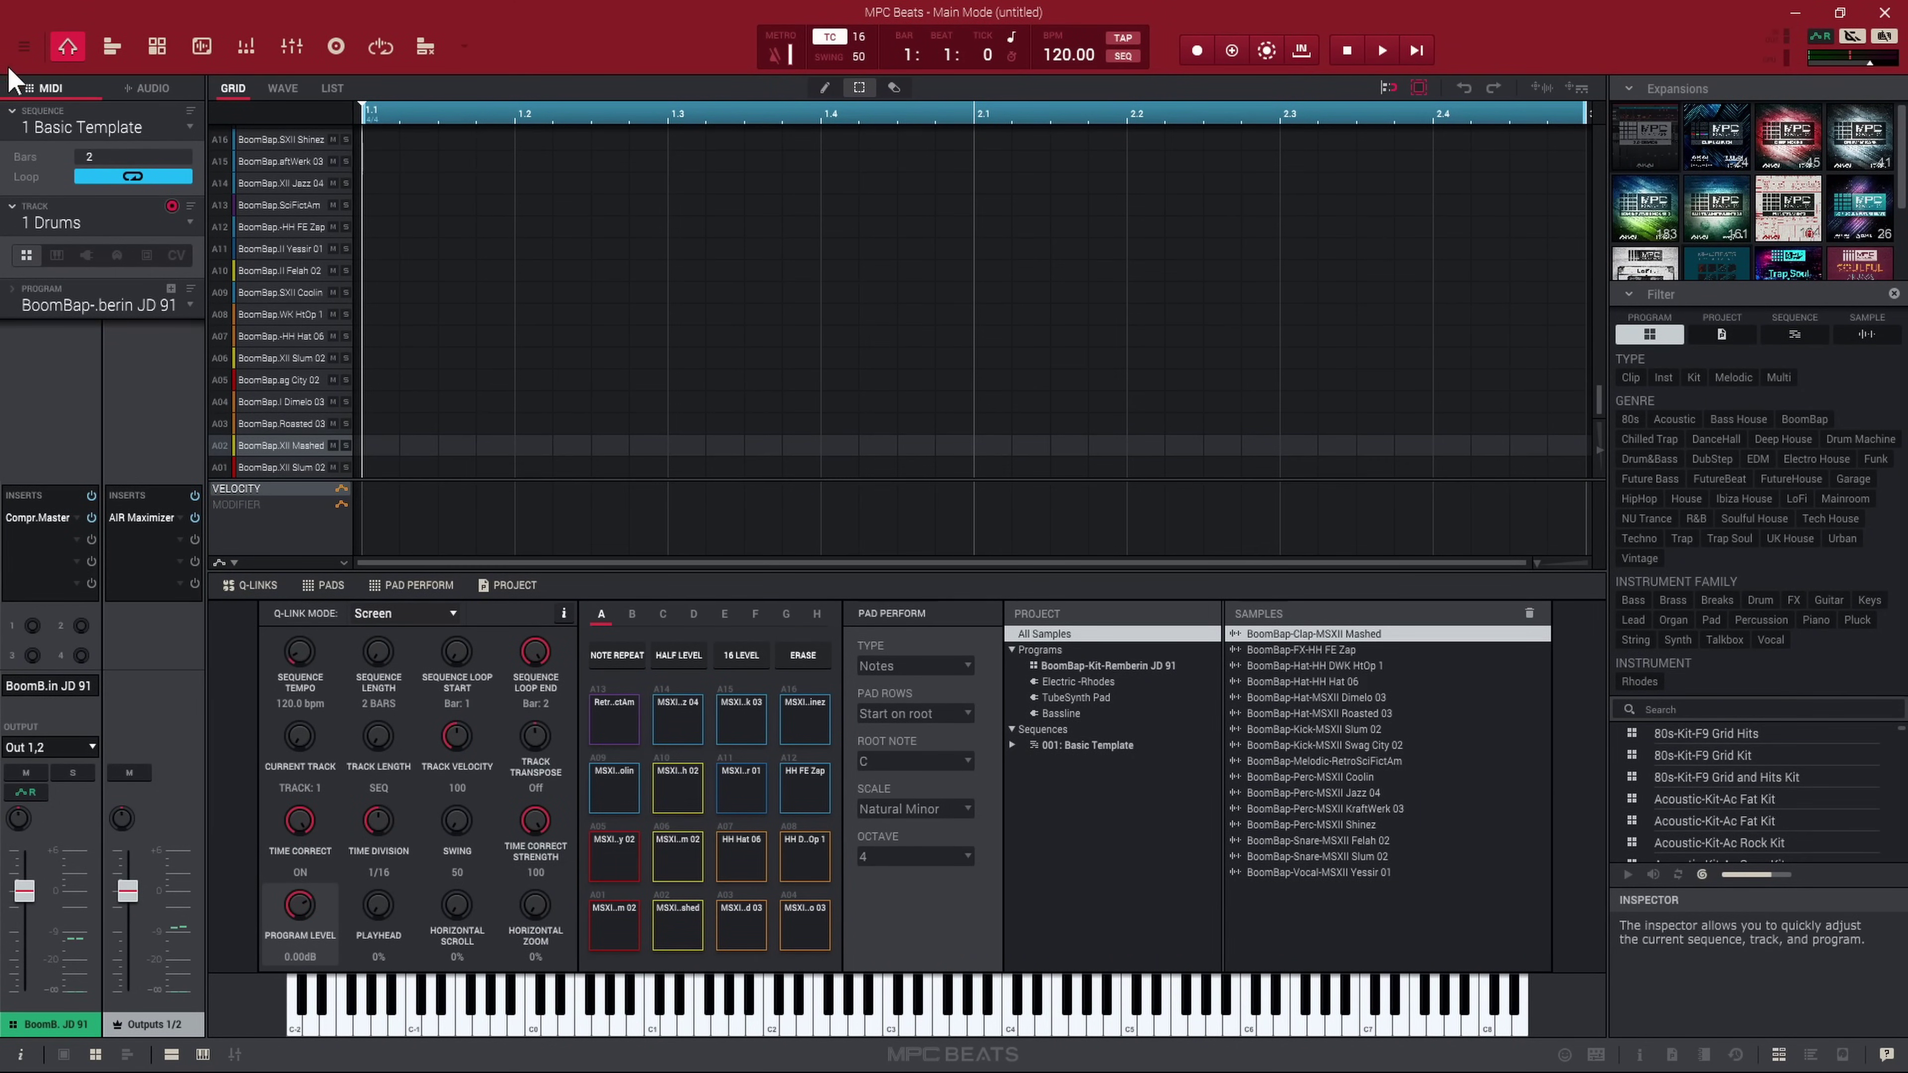
click(25, 48)
mouse_move(35, 83)
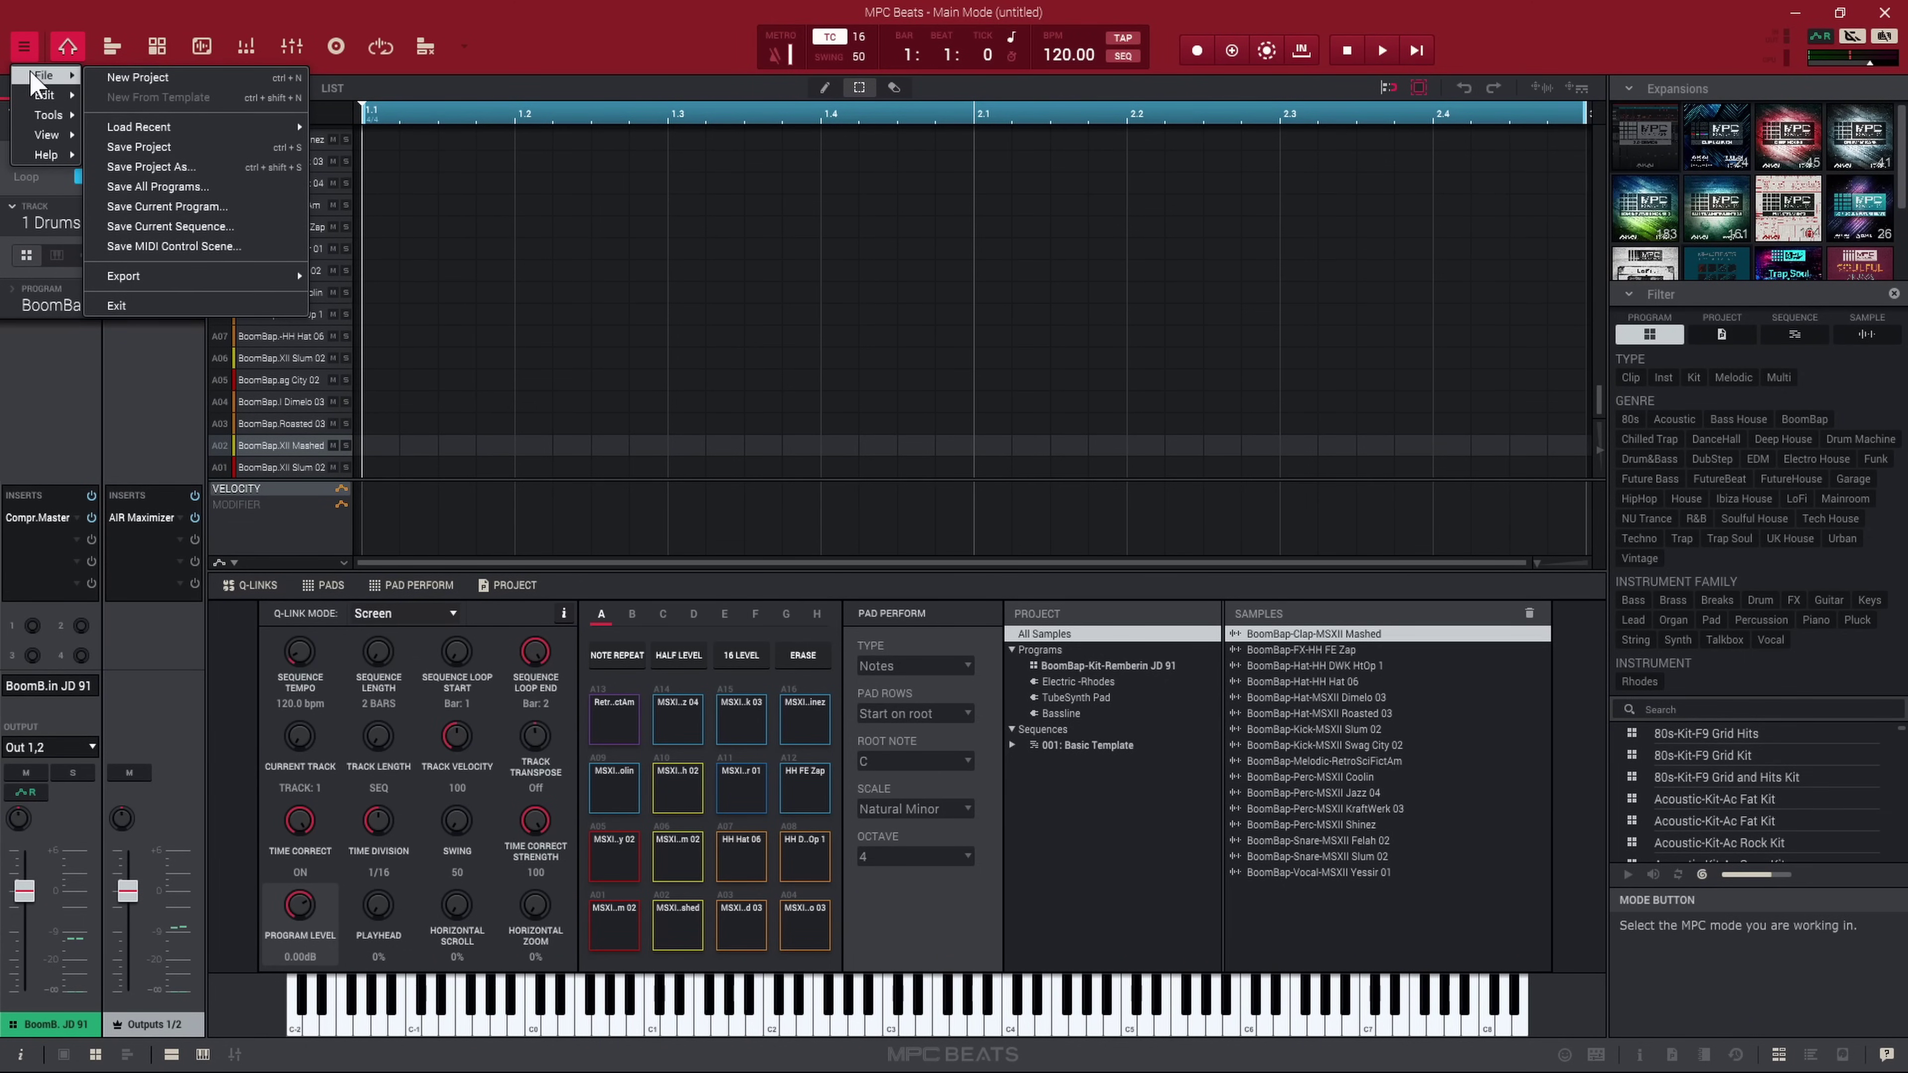
click(172, 483)
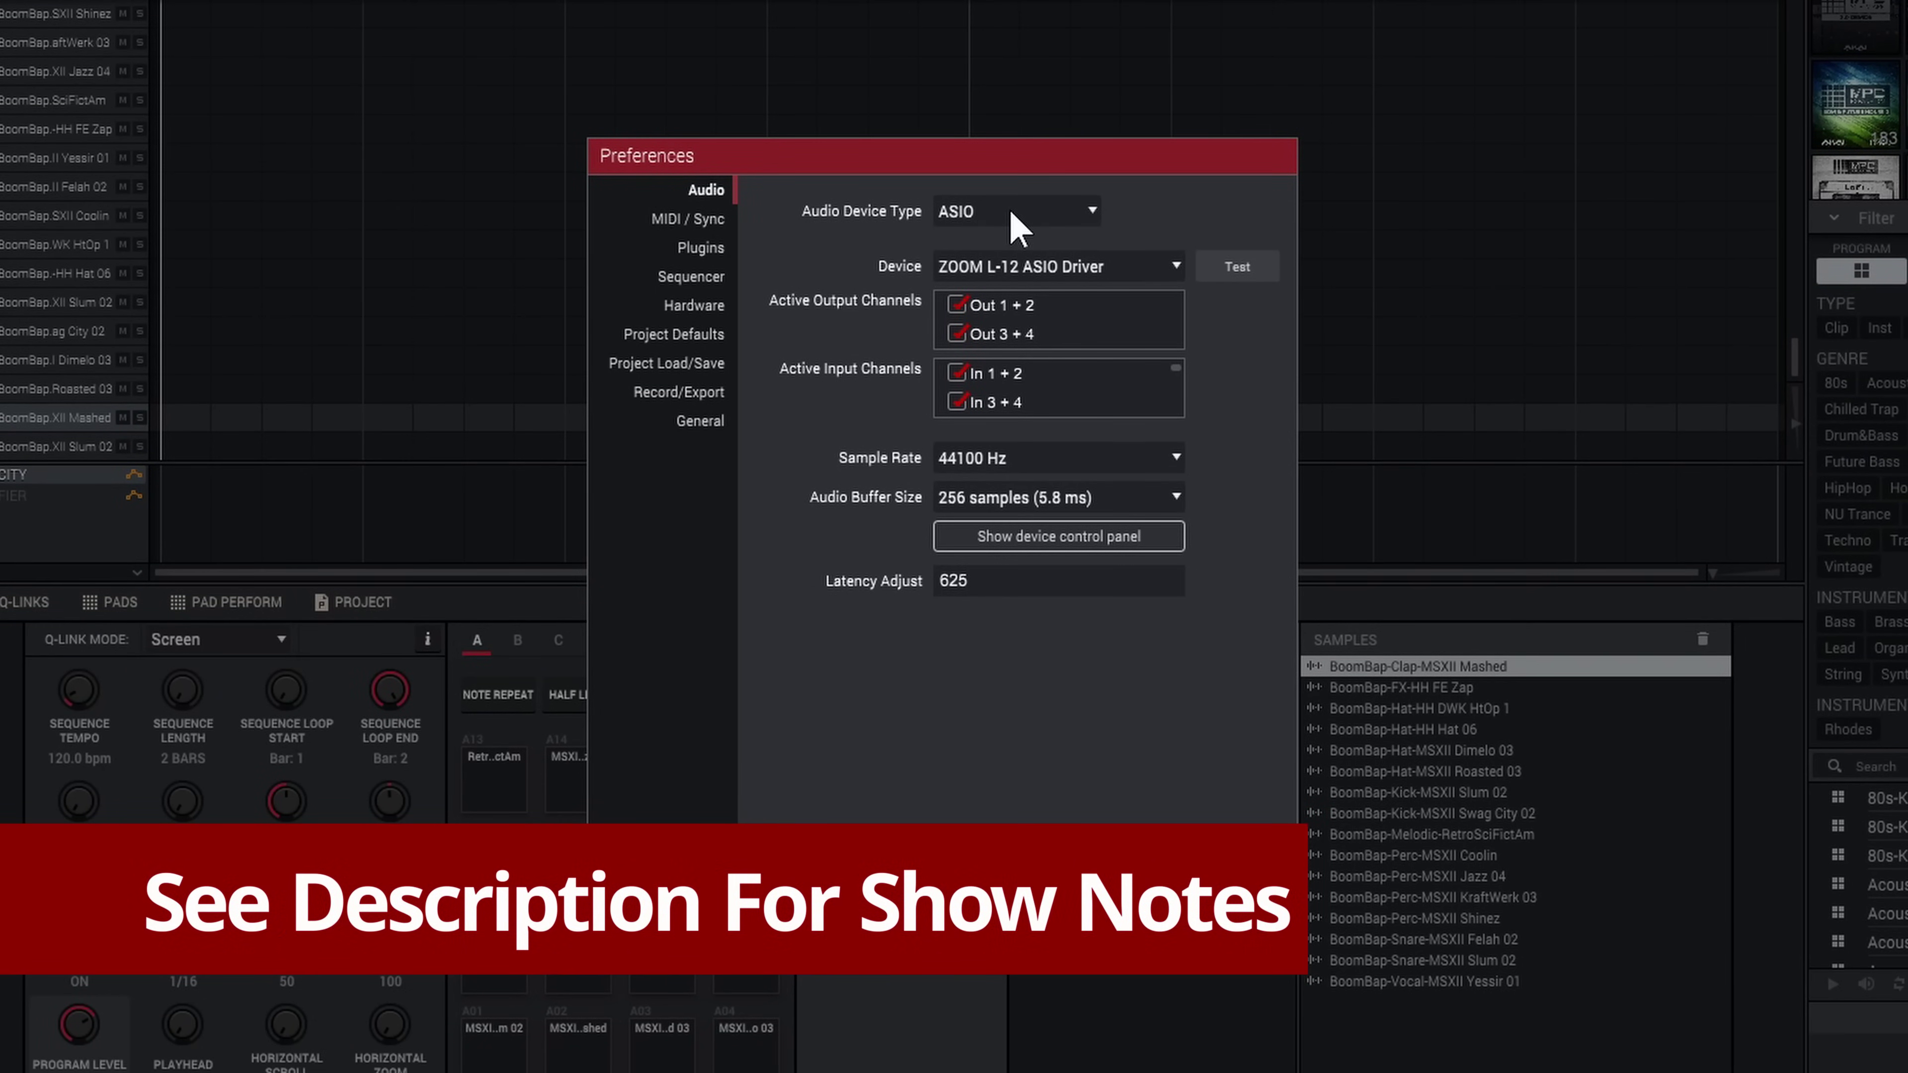
- Try ASIO4ALL v2, revert to the ZOOM L-12 ASIO Driver, test it, then view MIDI / Sync
click(1033, 249)
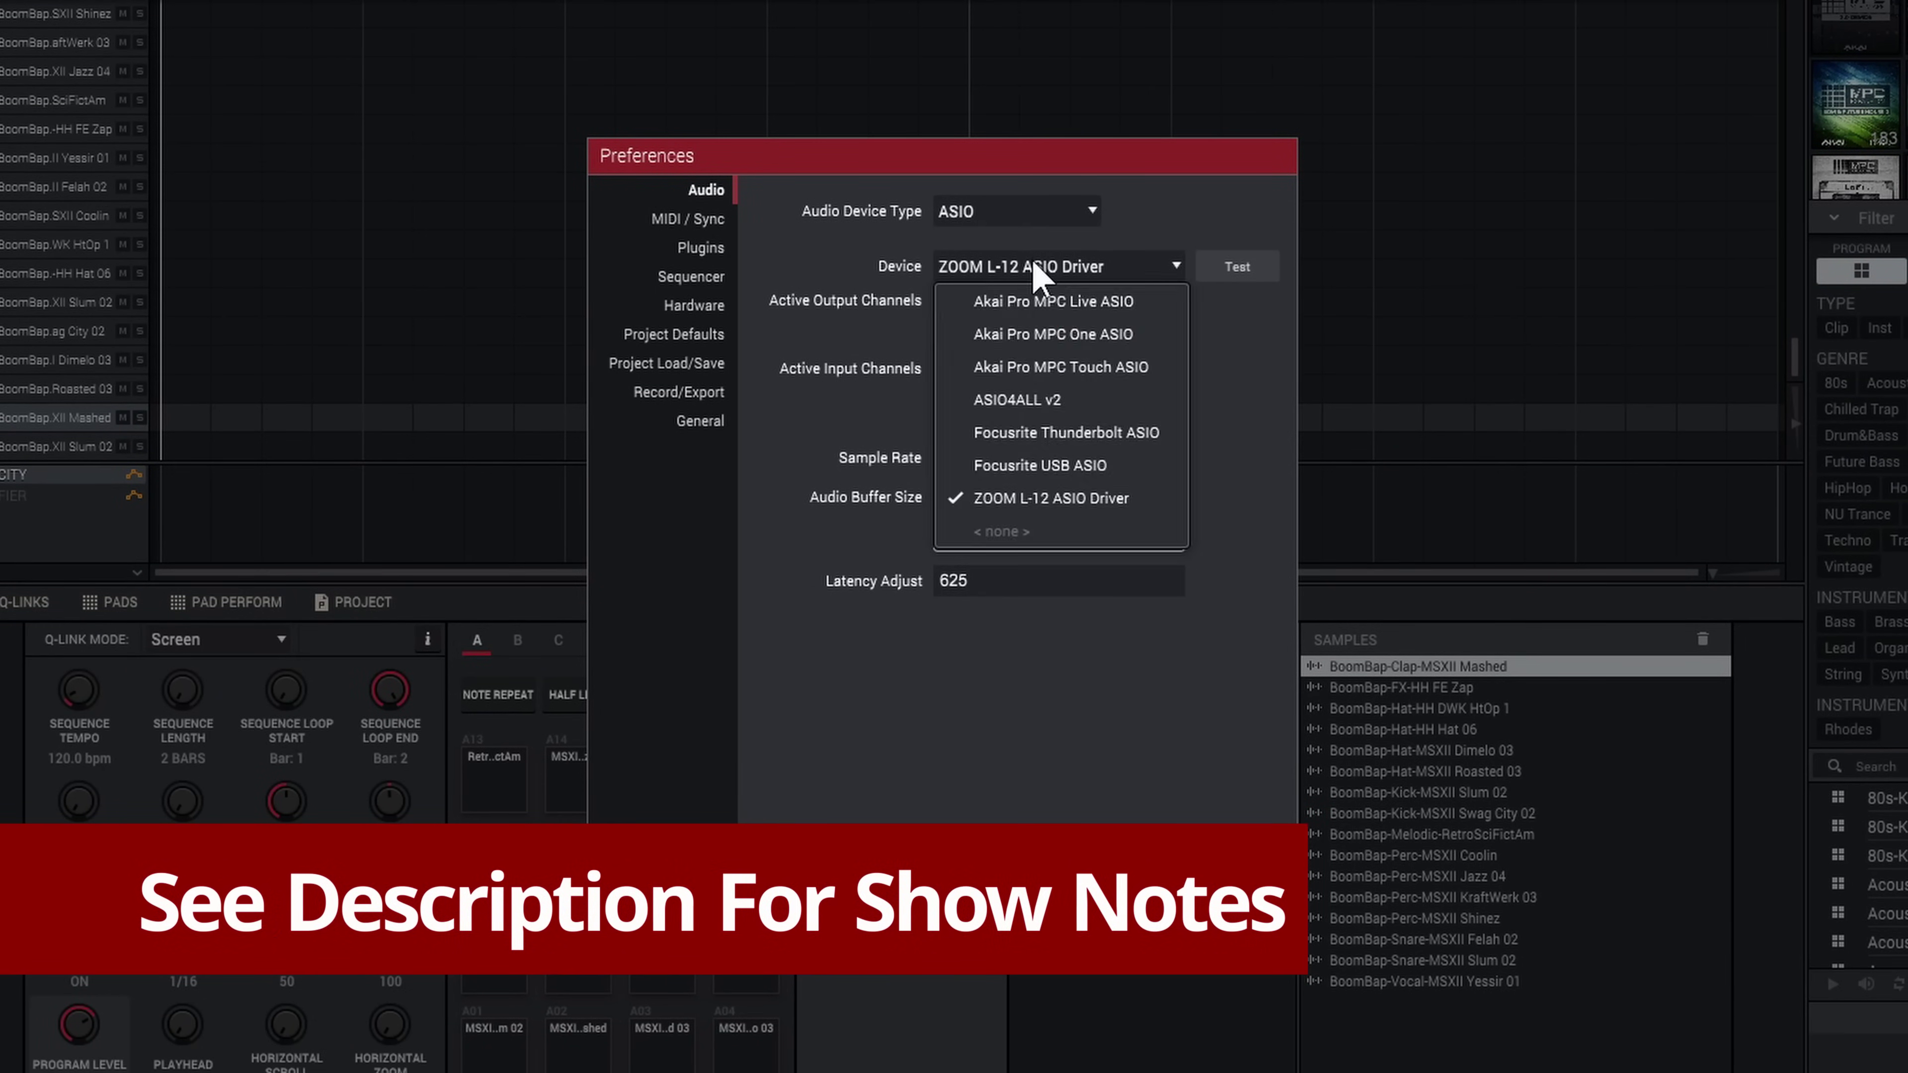
click(1086, 402)
click(1124, 264)
click(1104, 501)
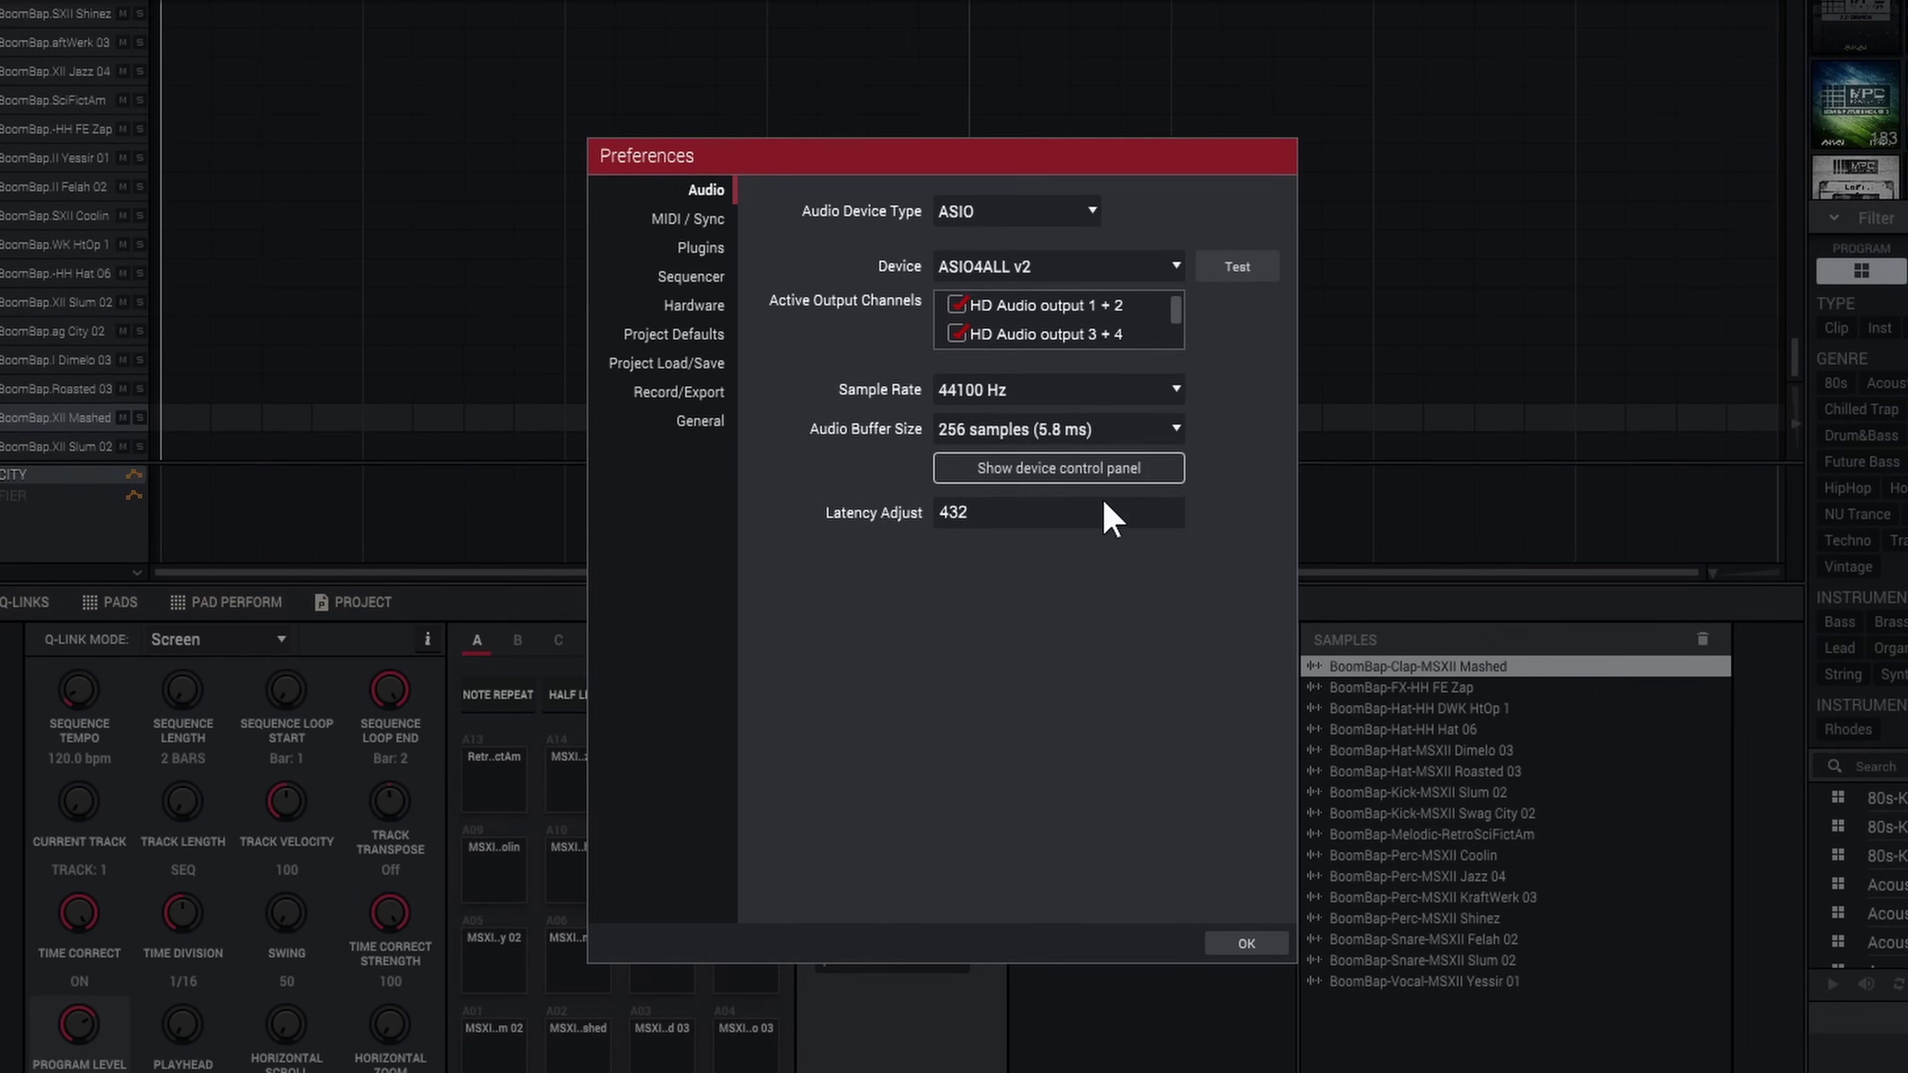
click(1227, 265)
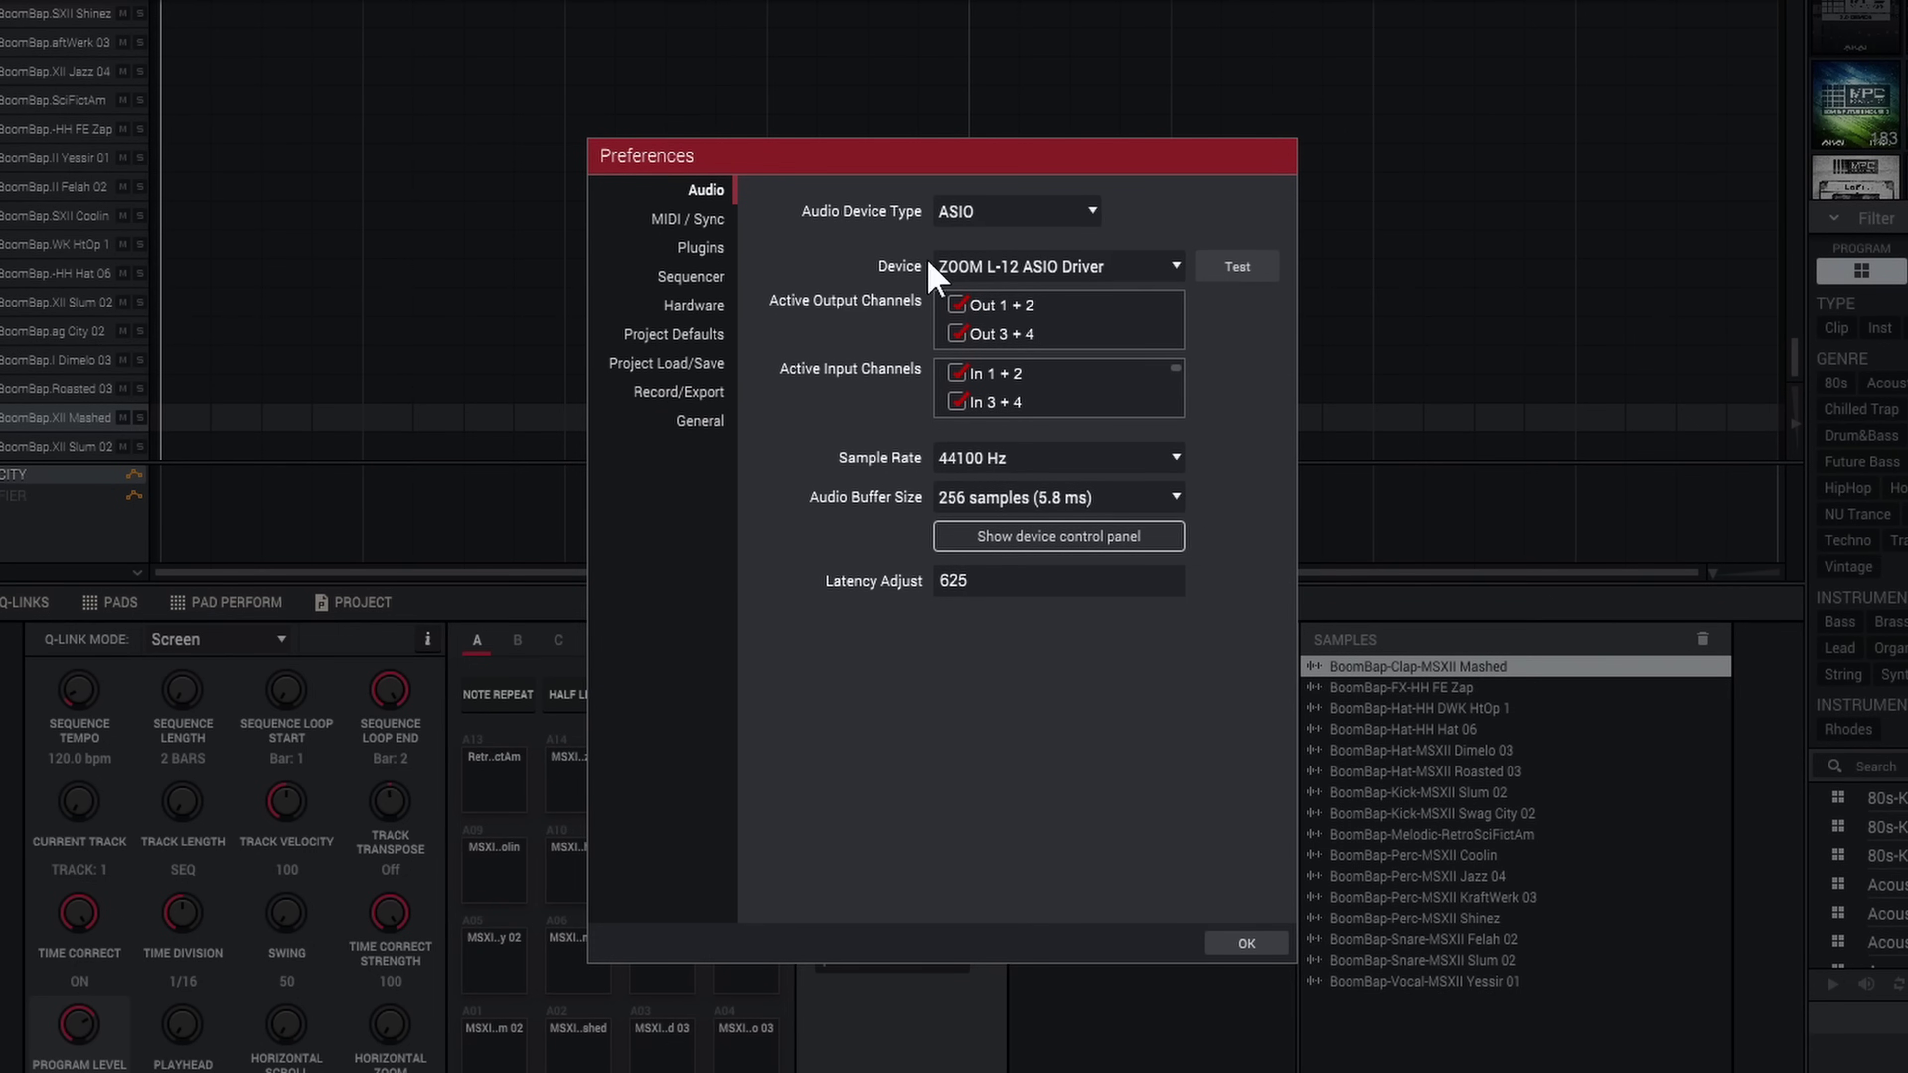
click(674, 224)
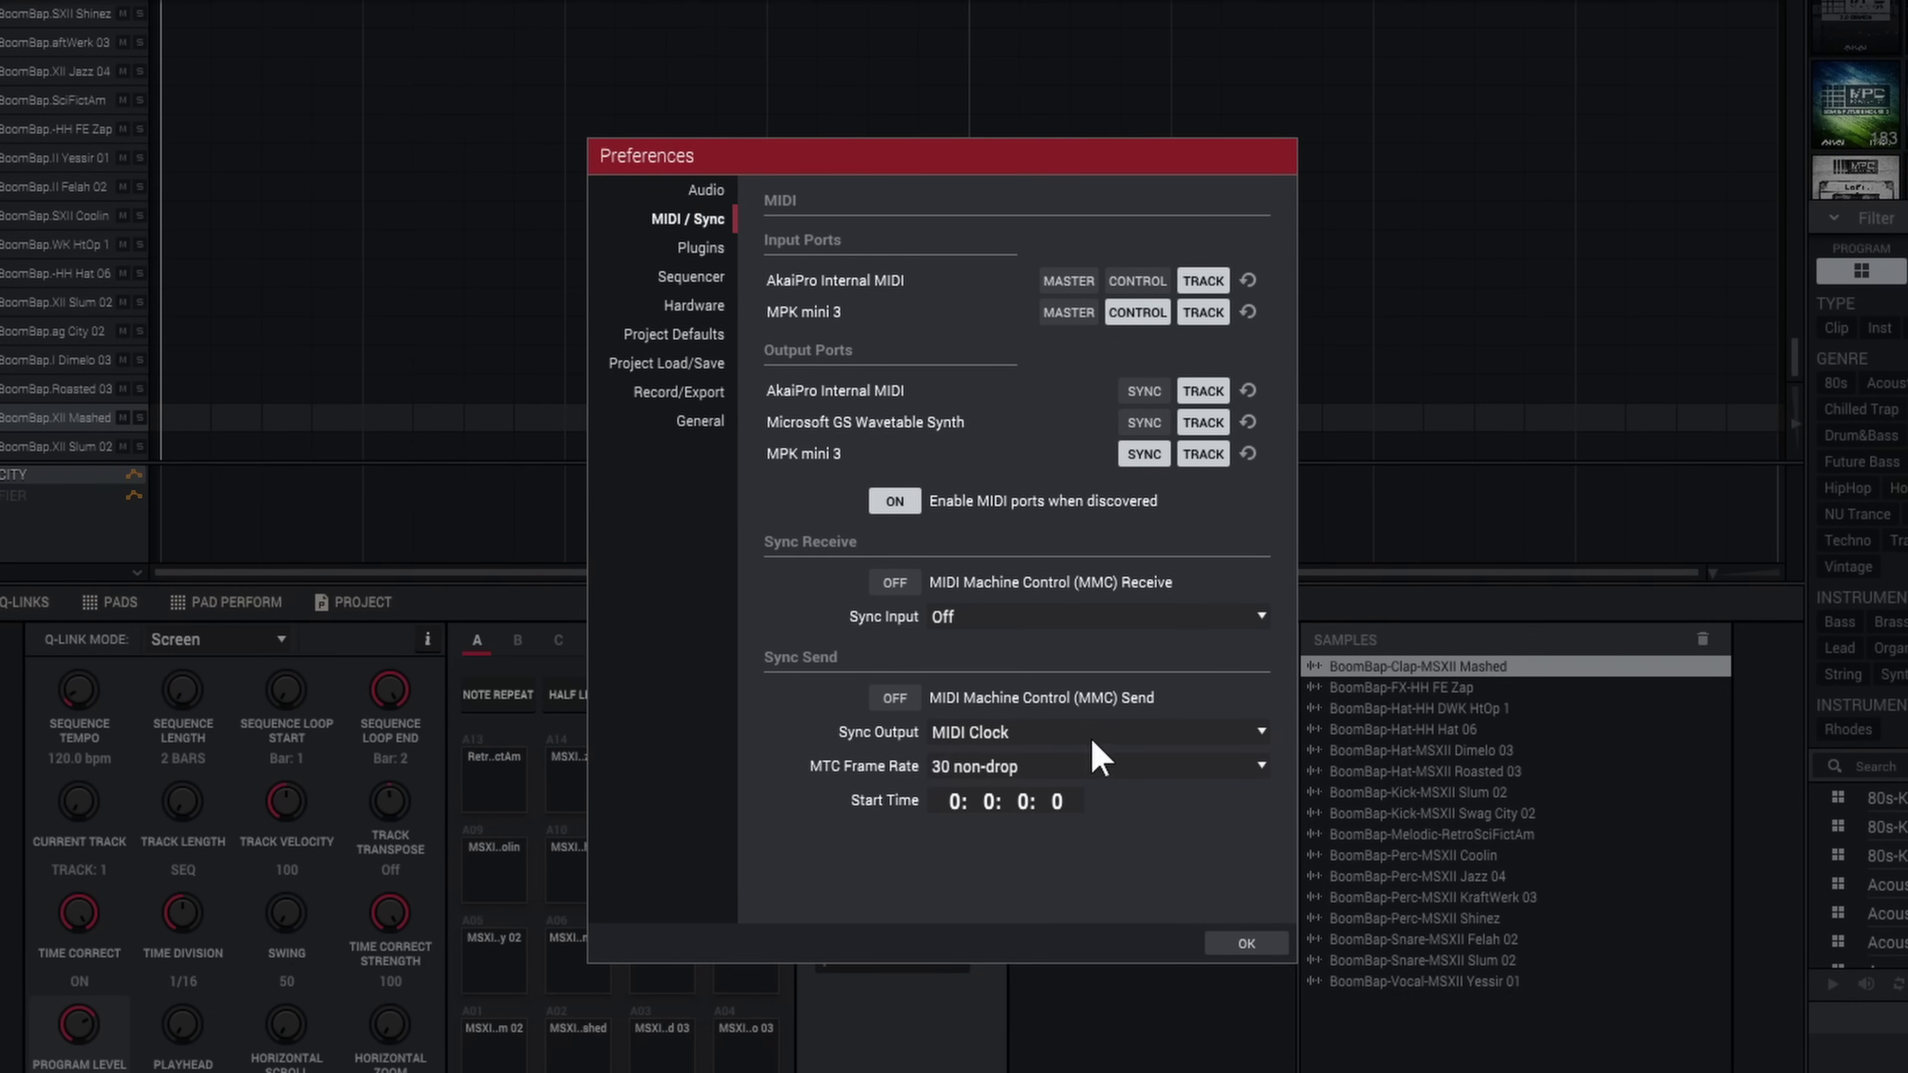
- Close the Preferences dialog with OK
click(1259, 933)
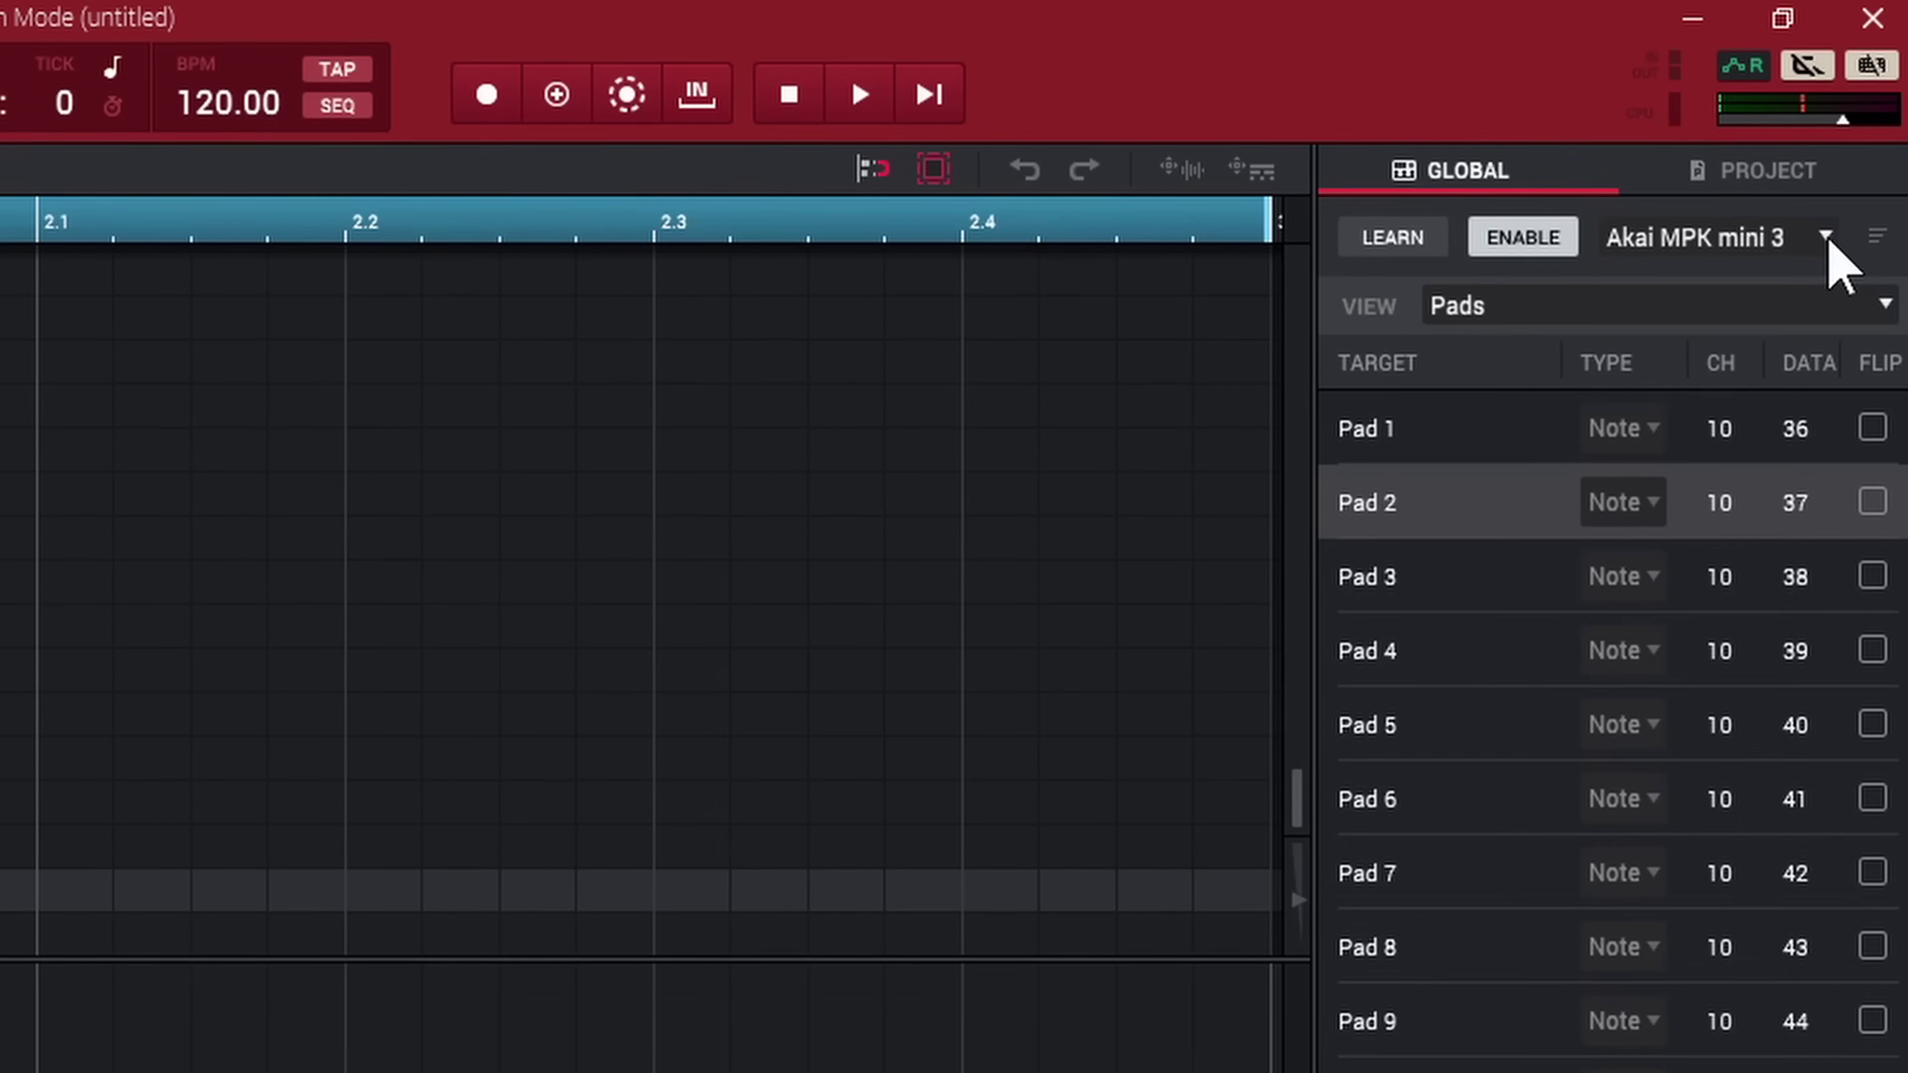
- Browse the Factory > Akai controller presets and leave Akai MPK mini 3 selected
click(1827, 239)
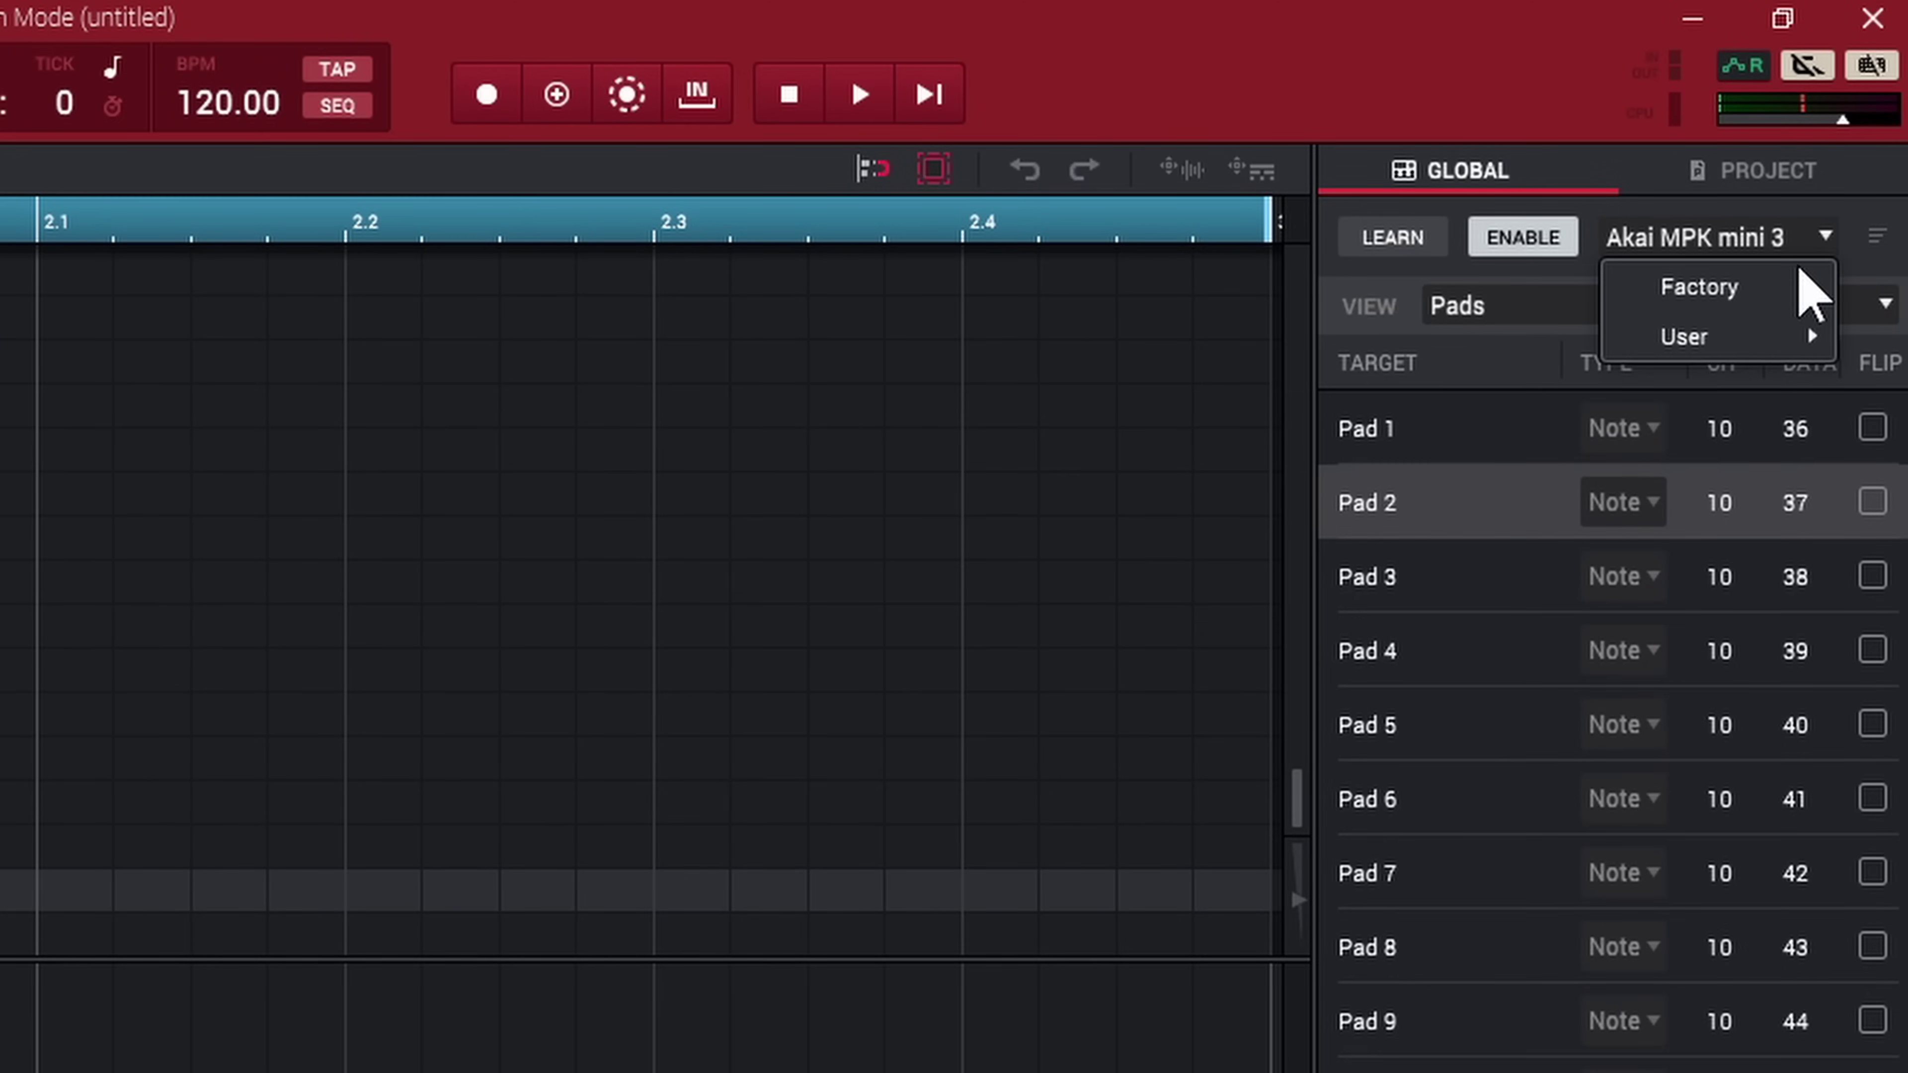
mouse_move(1799, 289)
mouse_move(1363, 353)
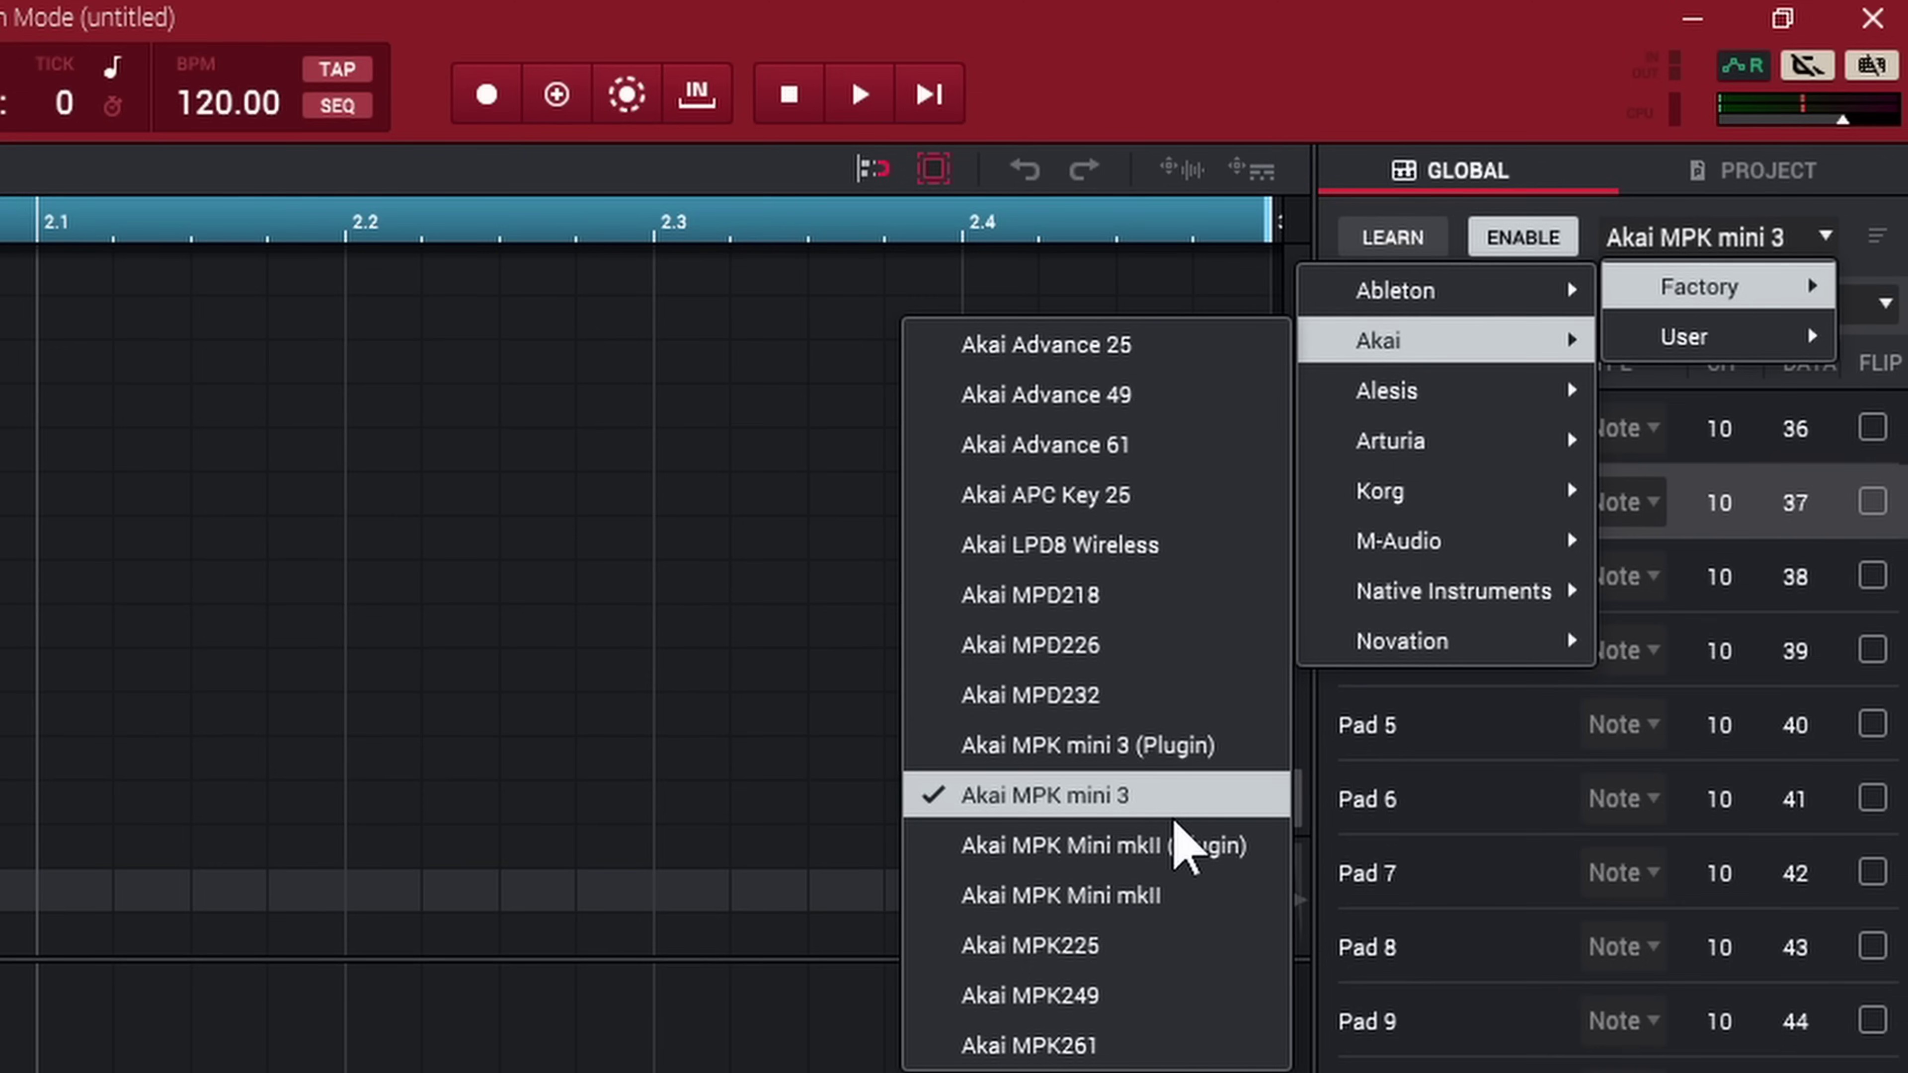
click(1194, 106)
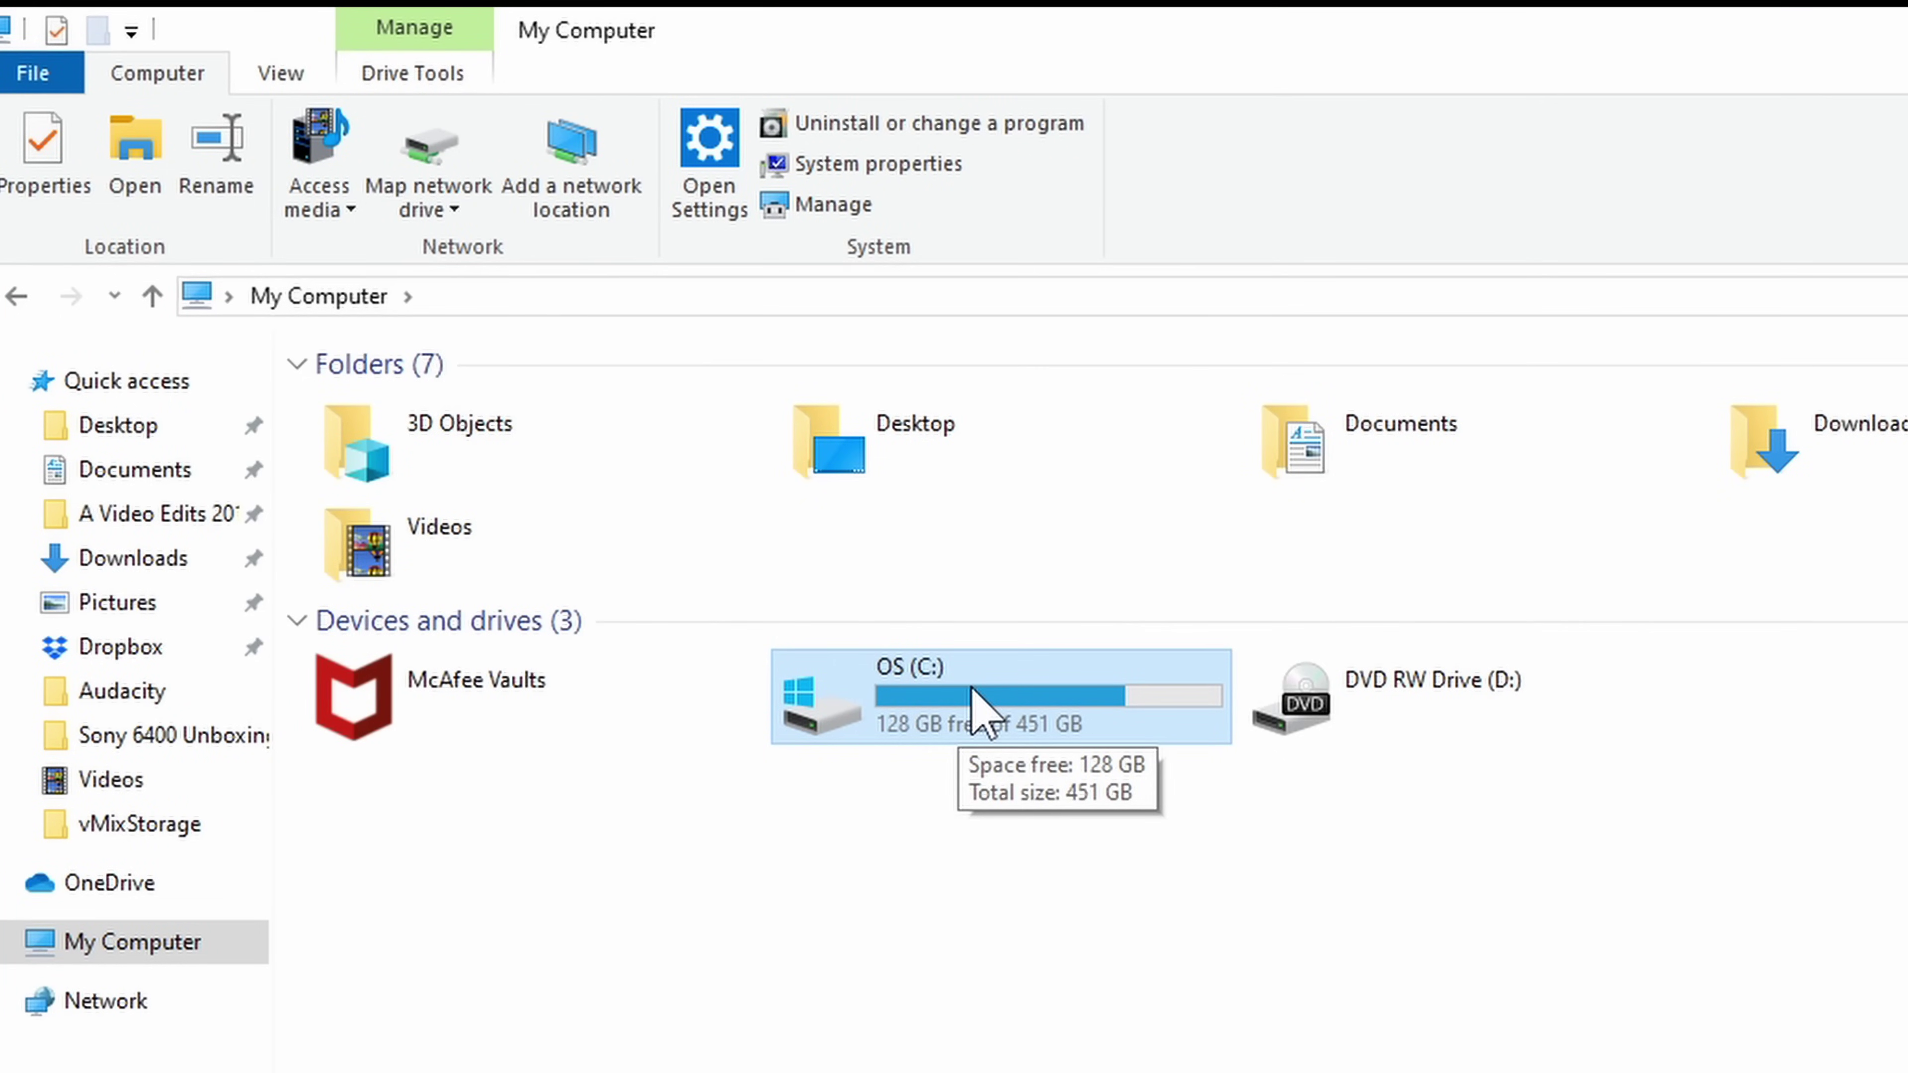
- Copy Velvet.dll from the C:\Velvet folder
double_click(971, 692)
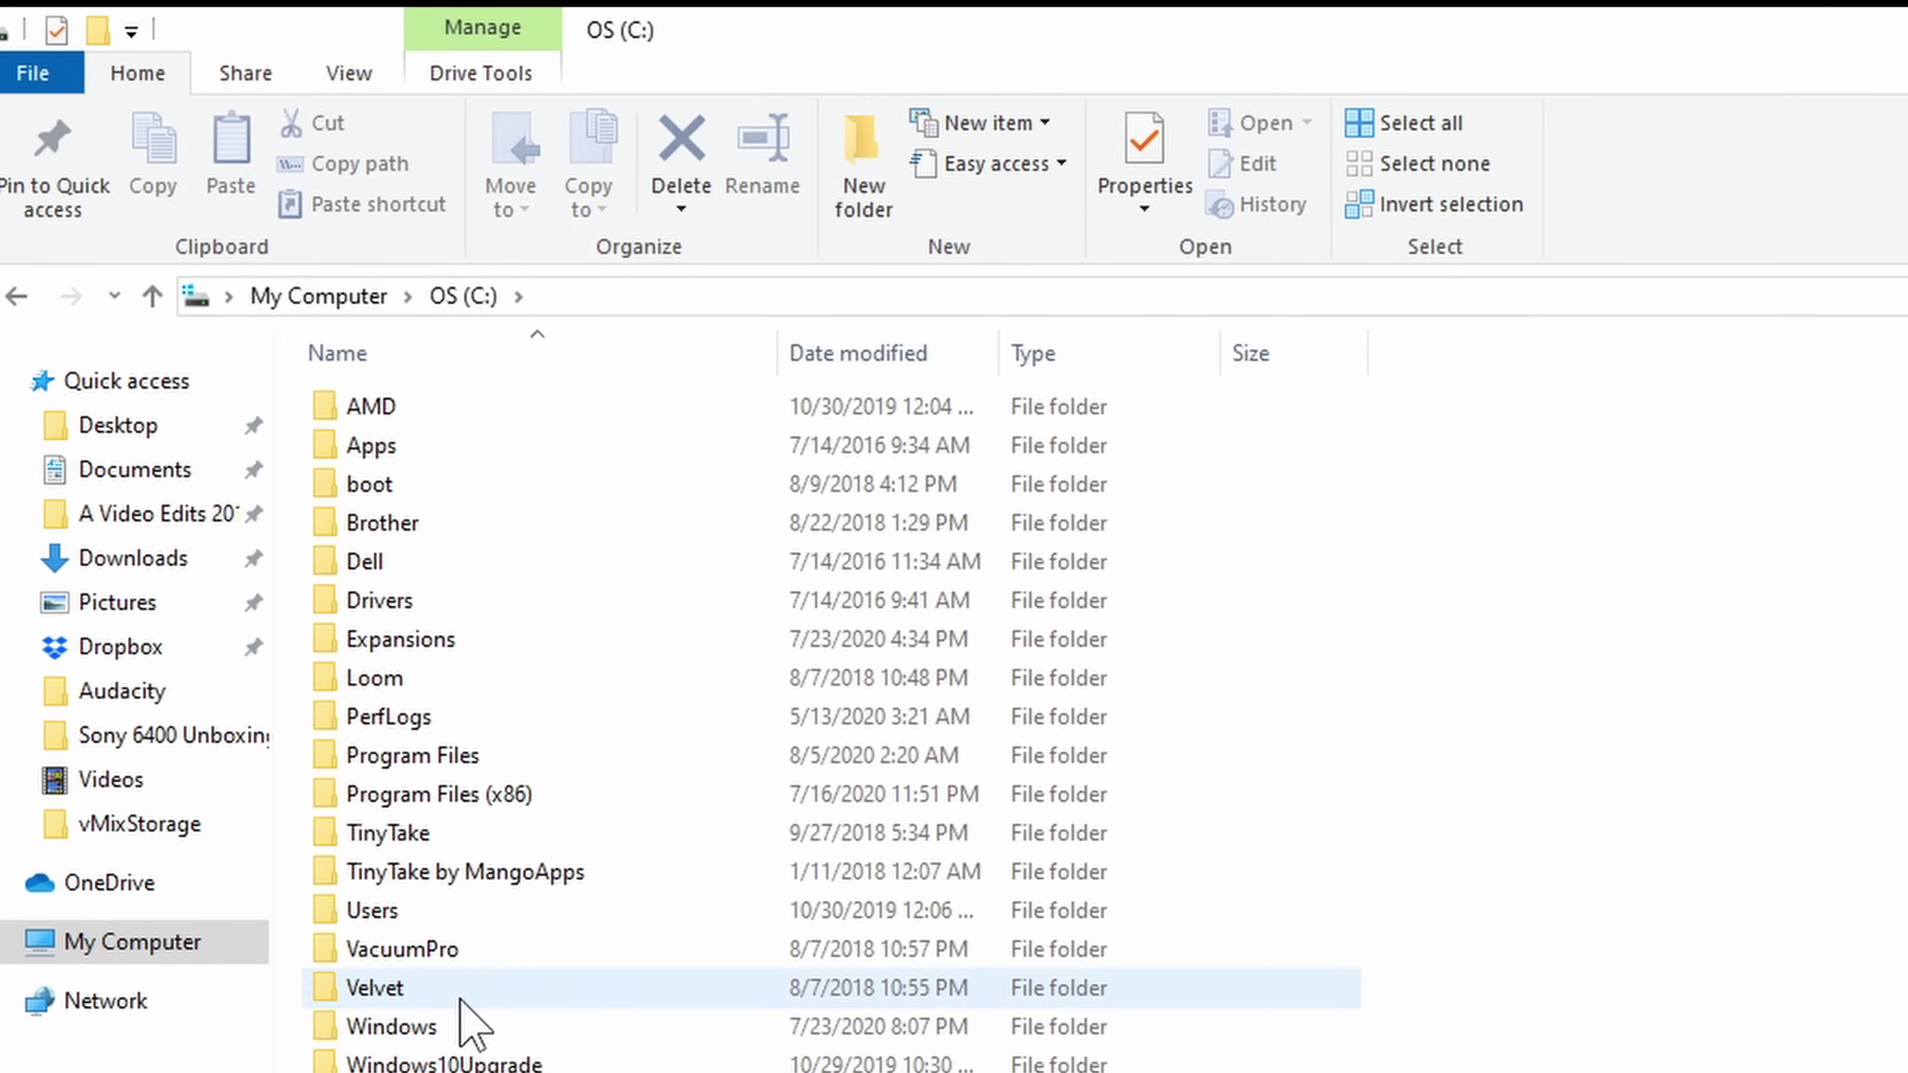
double_click(460, 1020)
click(461, 413)
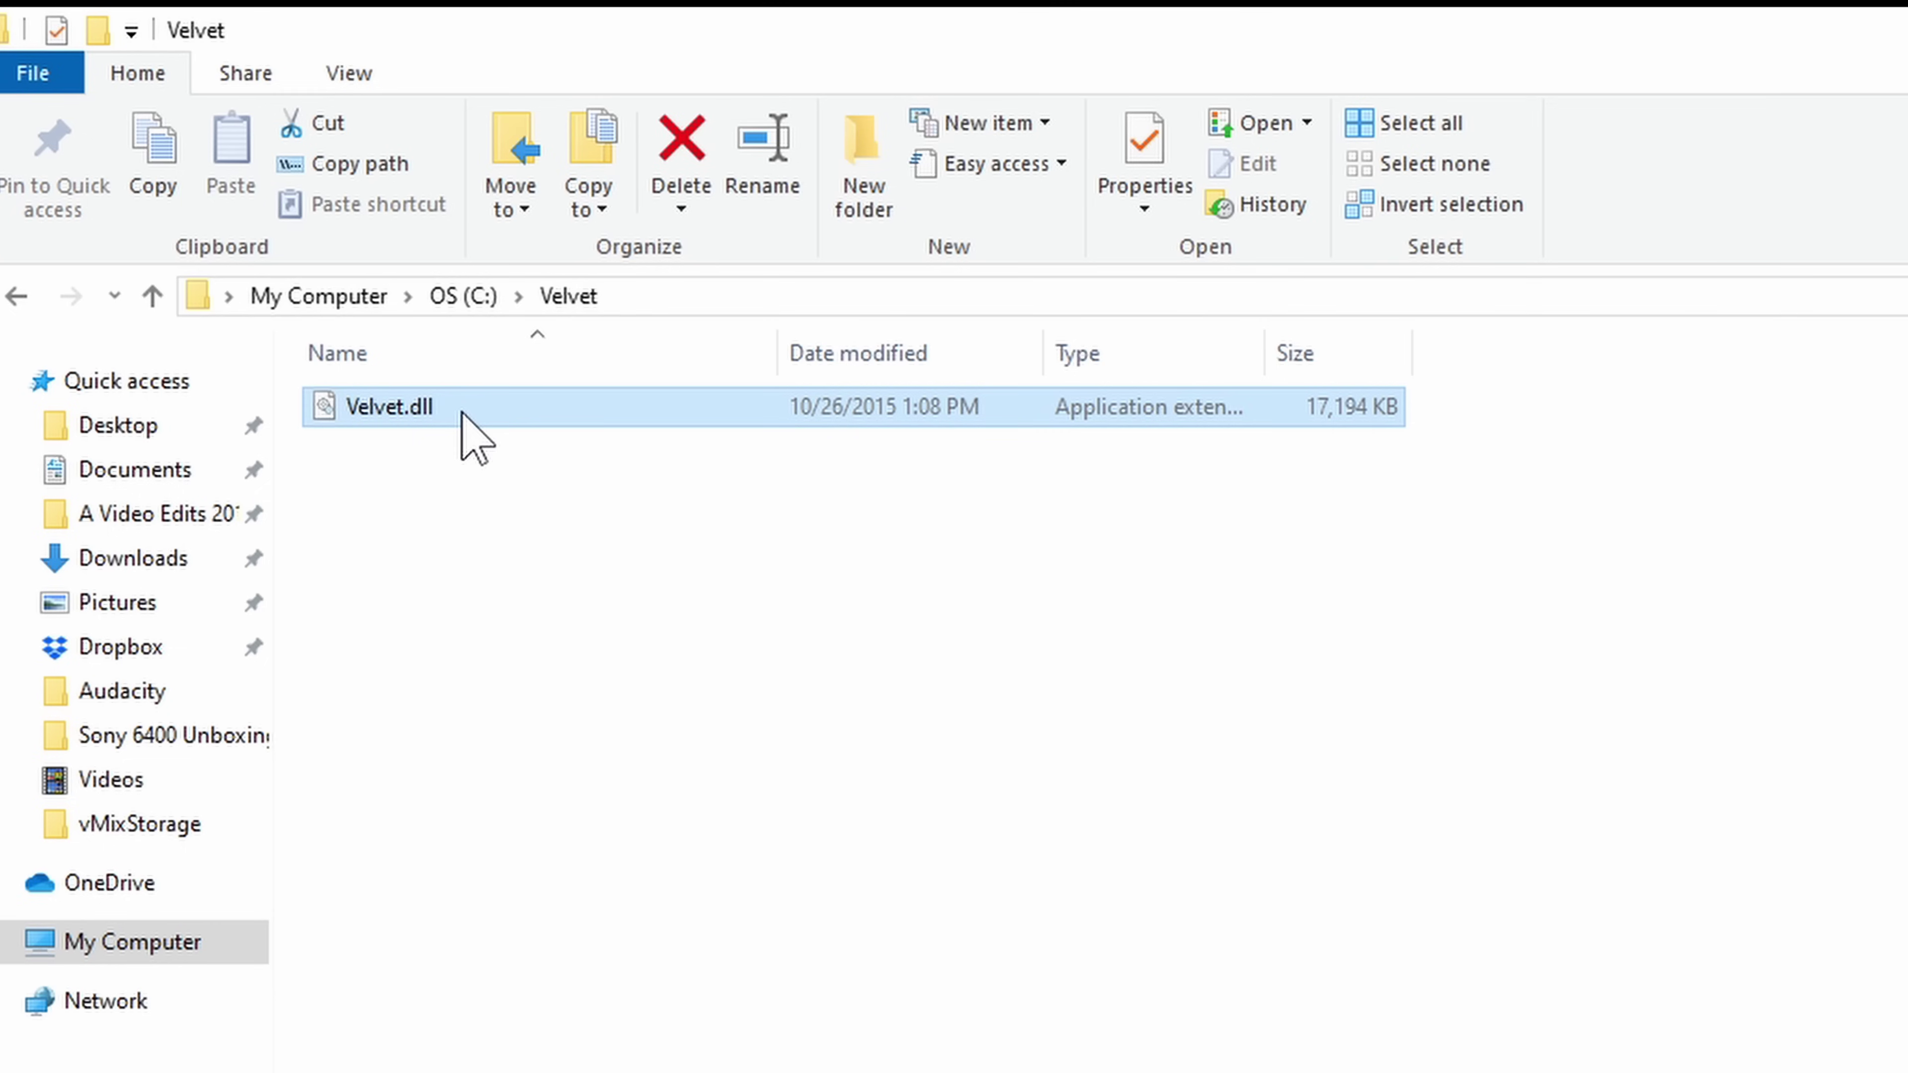
right_click(461, 413)
click(703, 898)
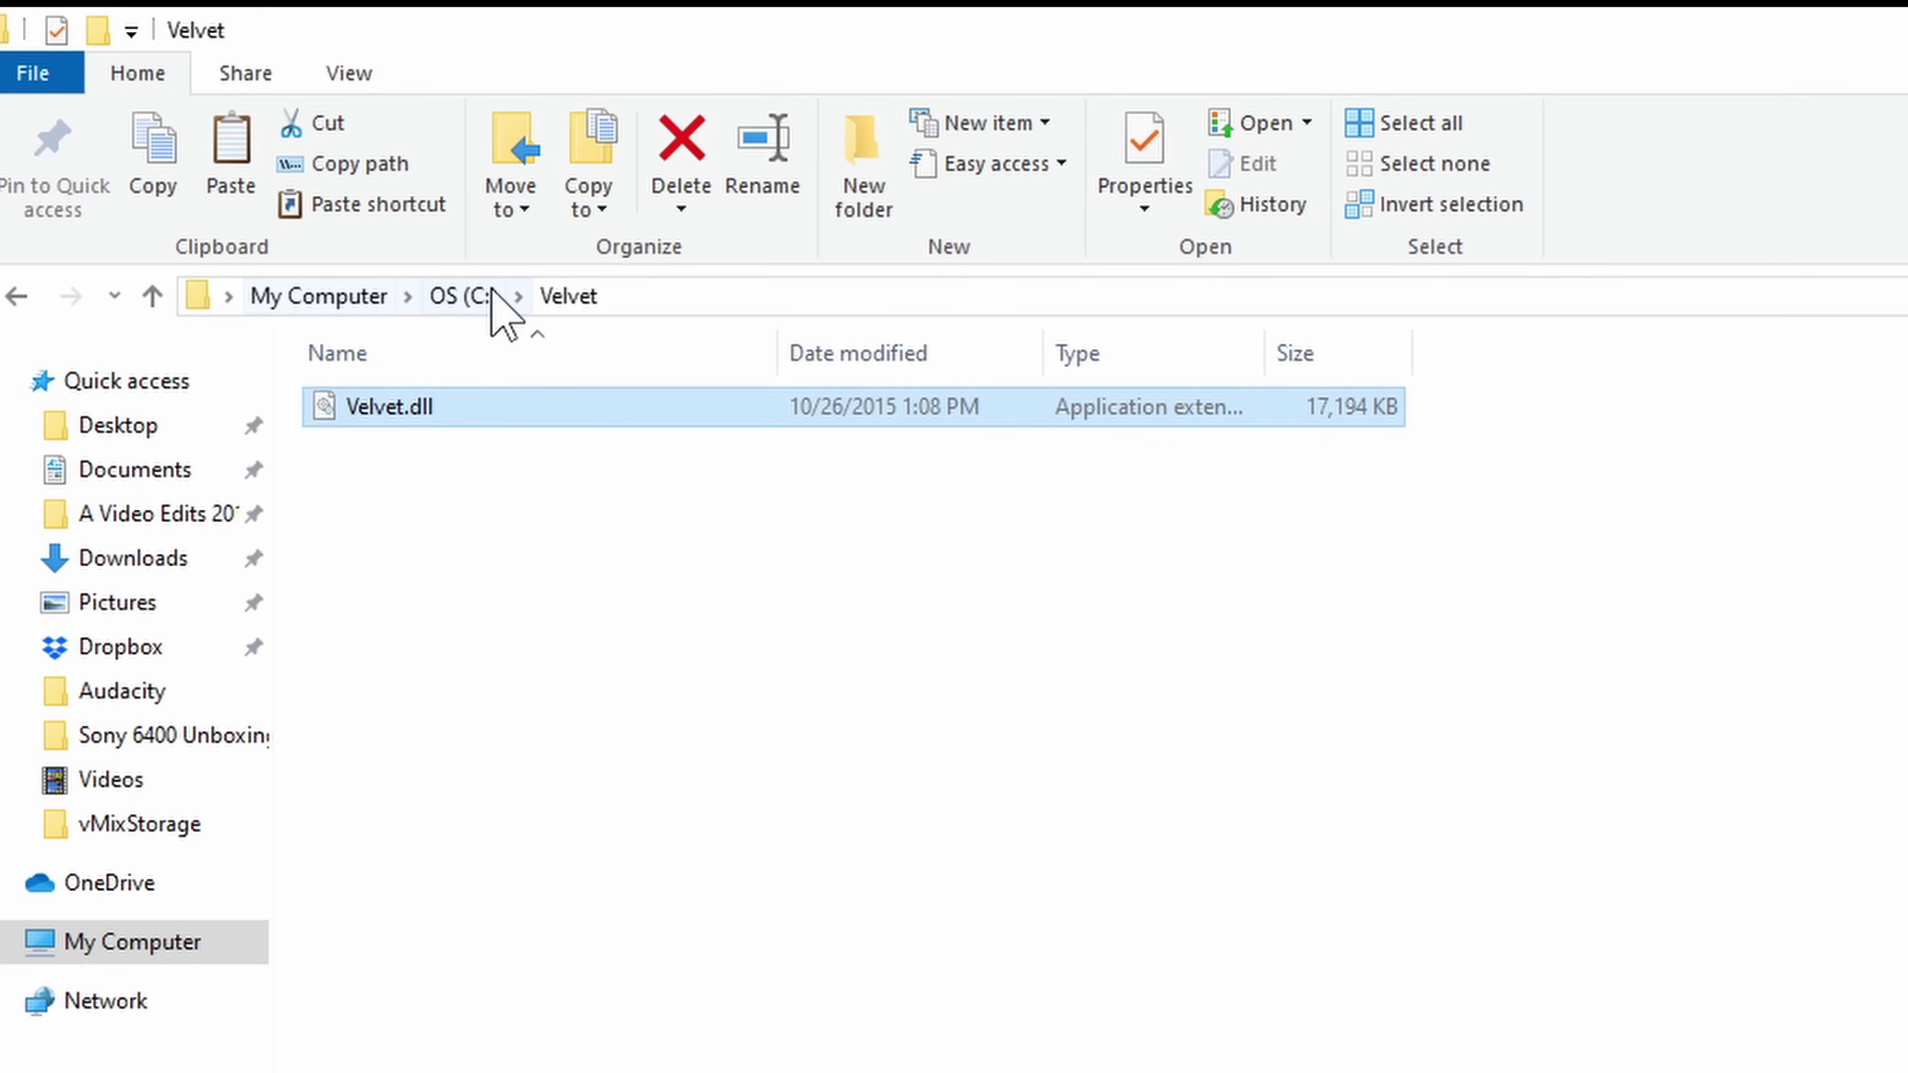
- Paste Velvet.dll into C:\Program Files\Steinberg\vstplugins
click(460, 297)
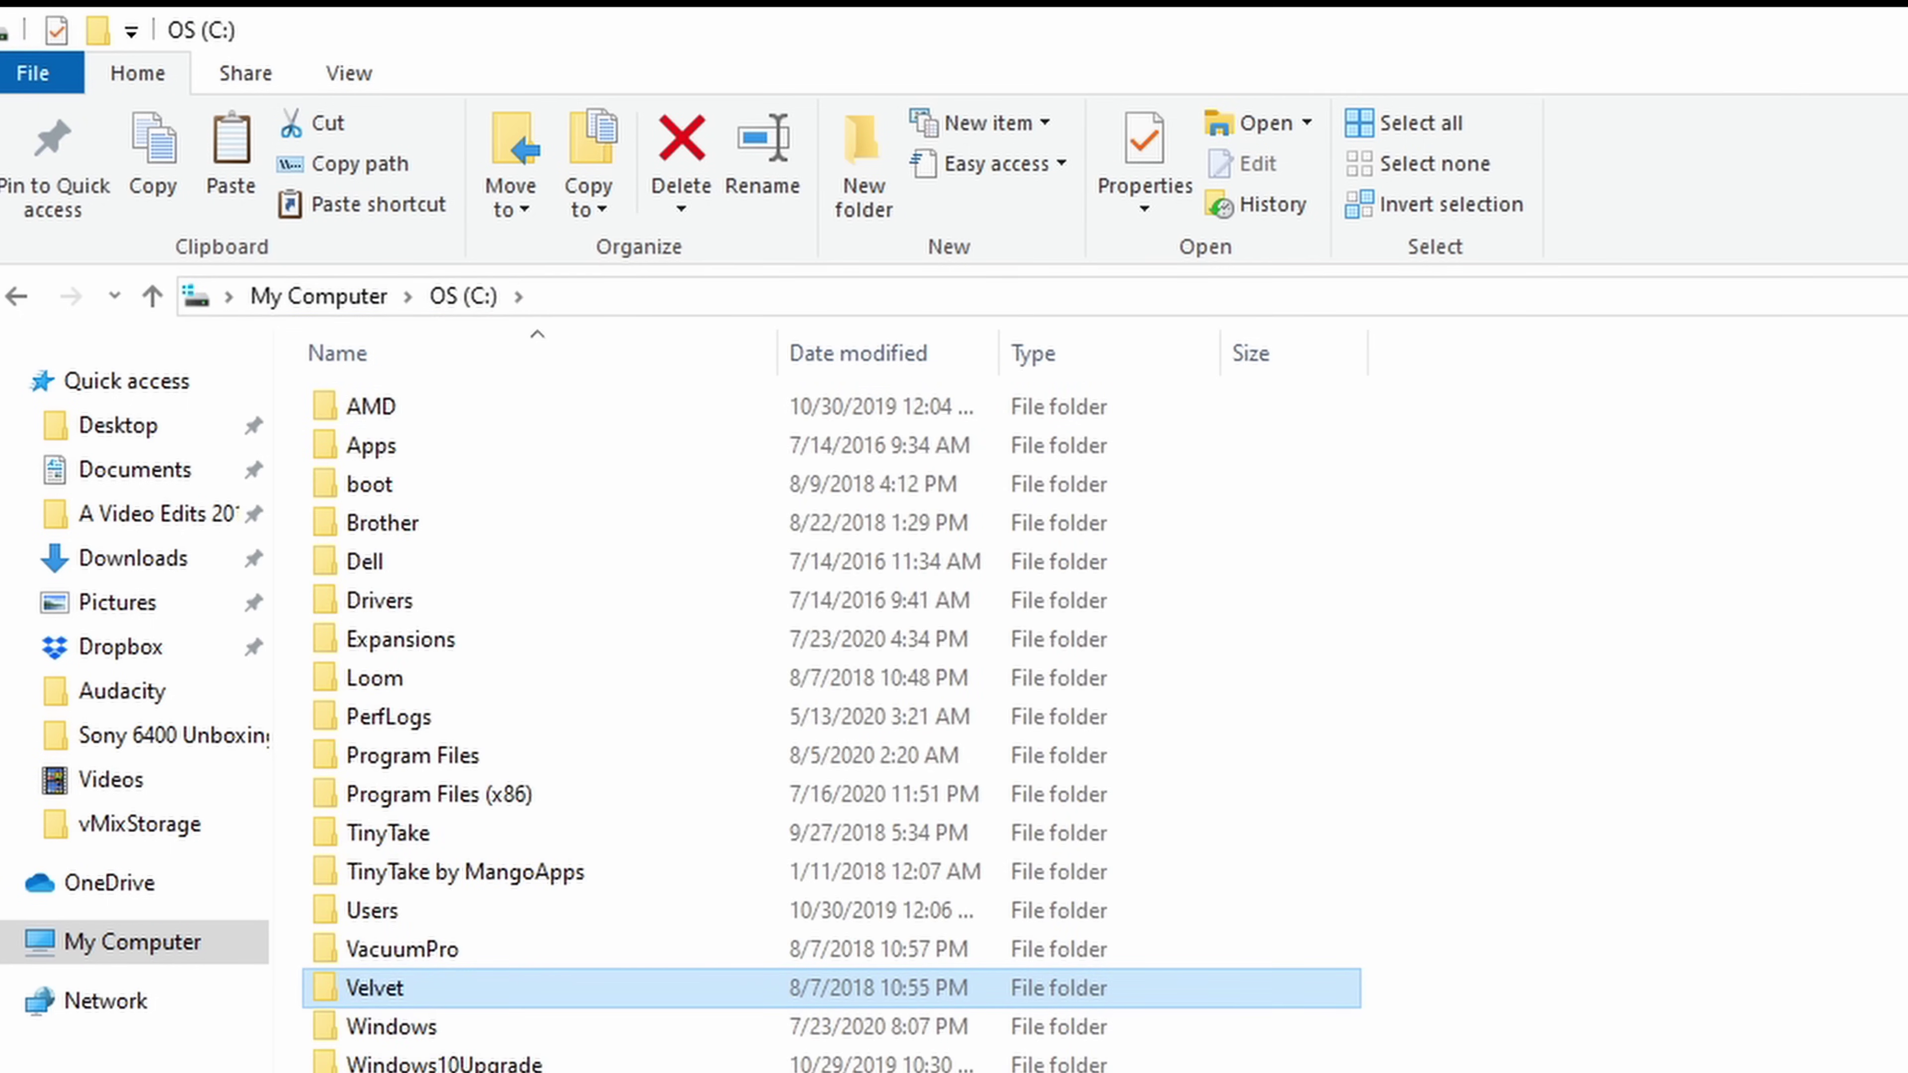
click(540, 757)
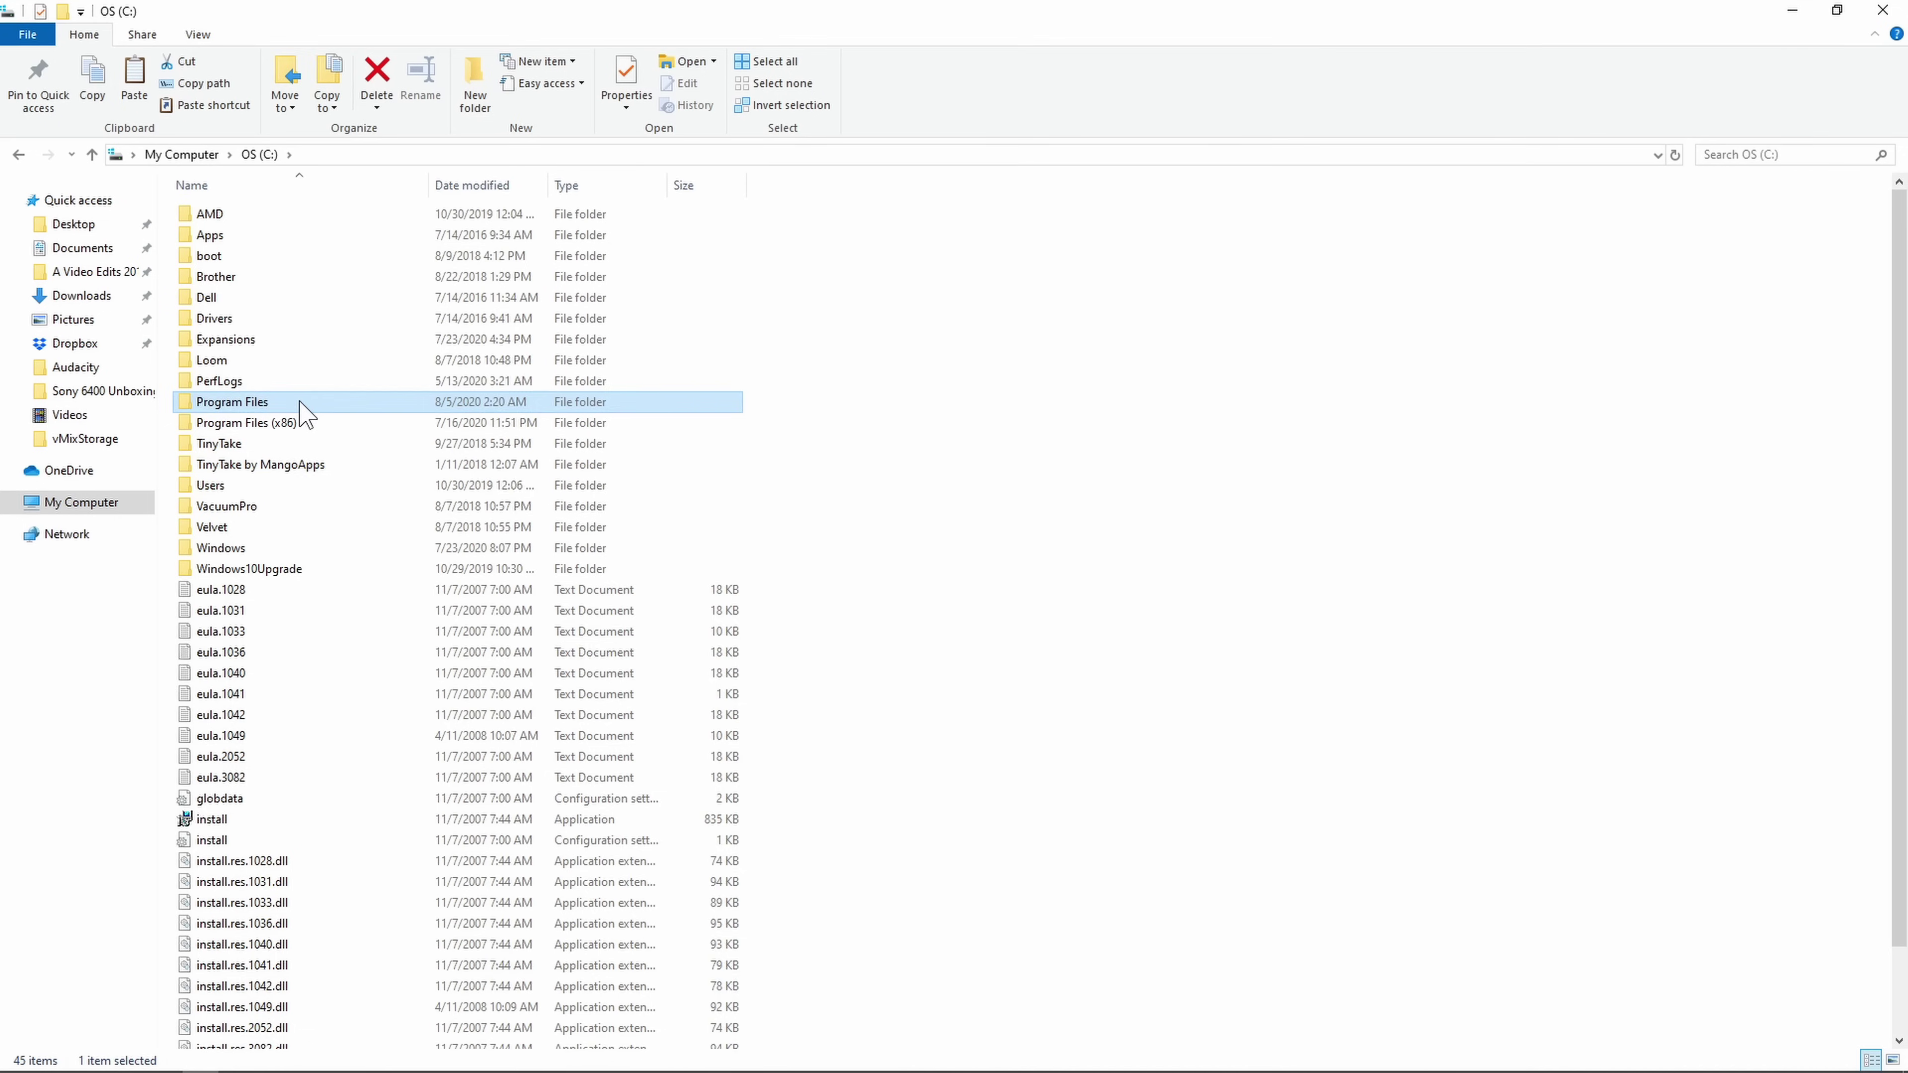
double_click(300, 403)
scroll(465, 954, down, 7)
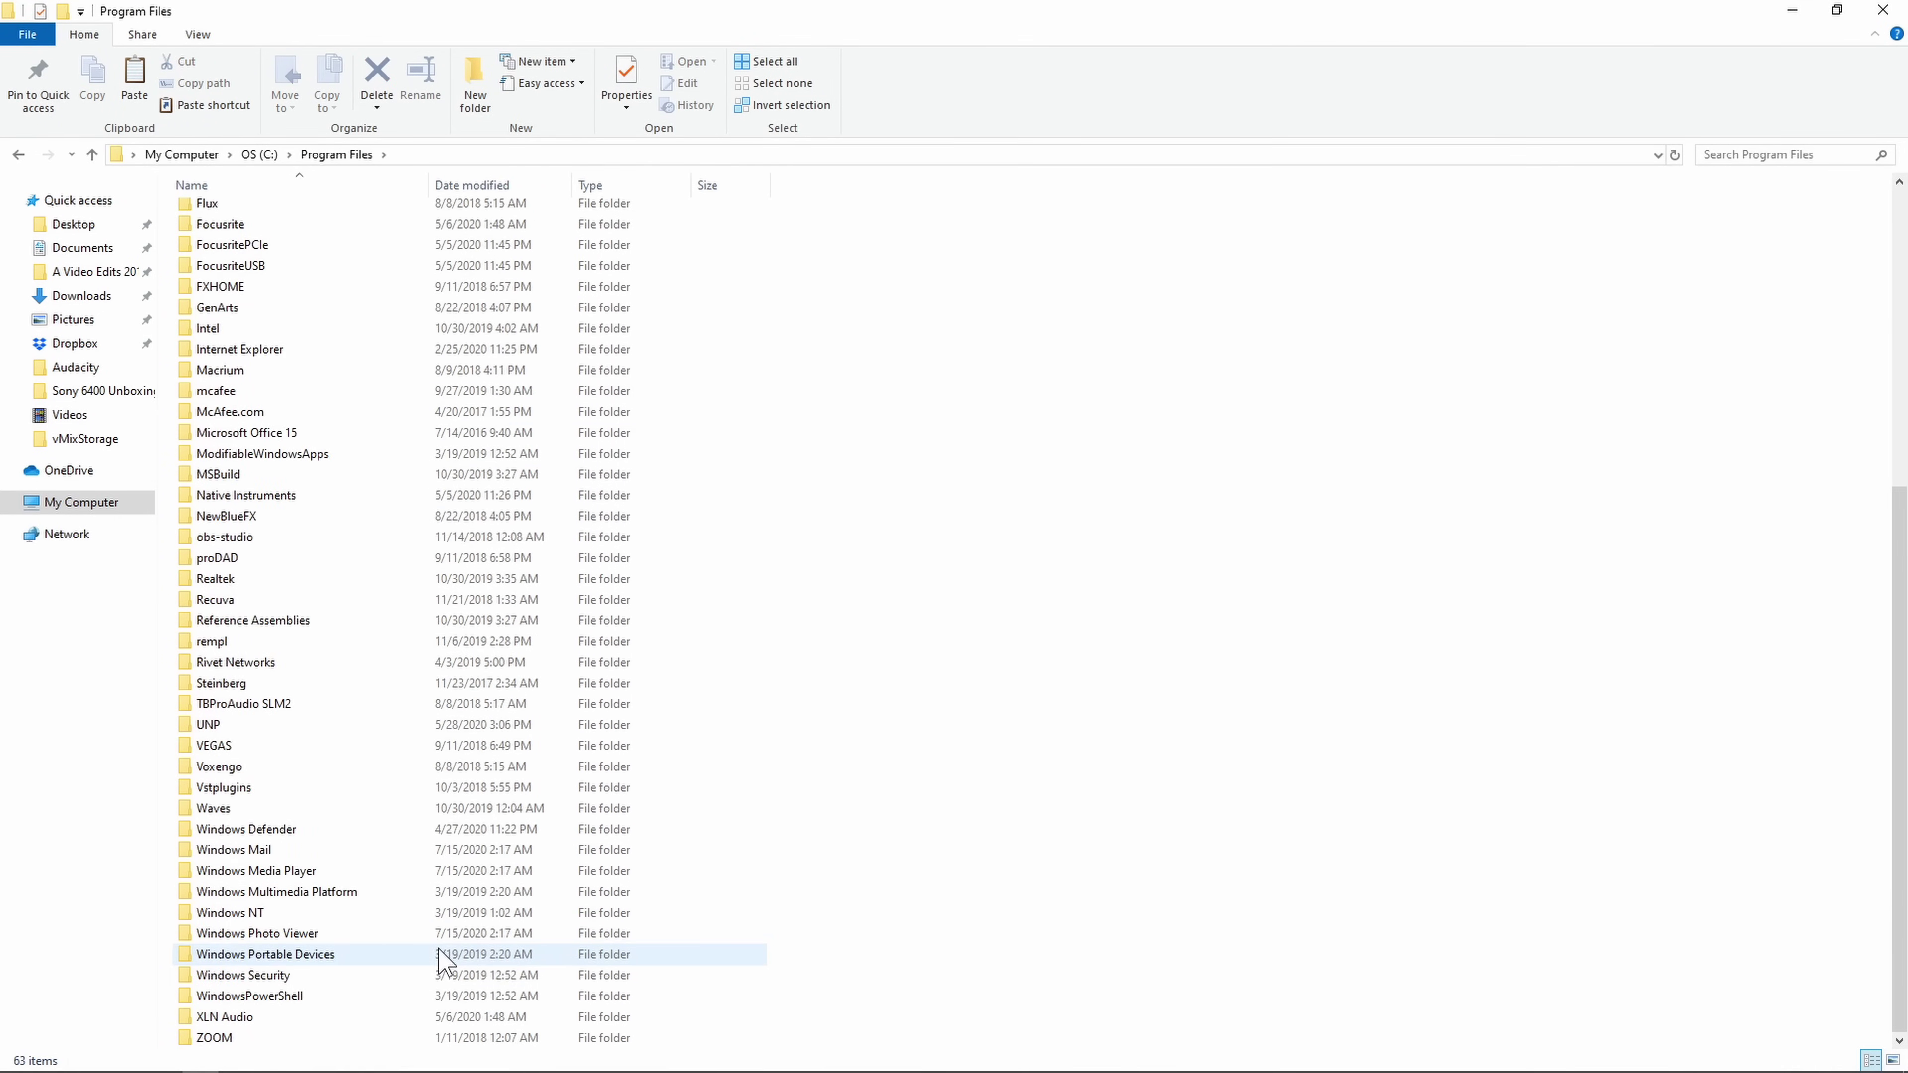
double_click(244, 787)
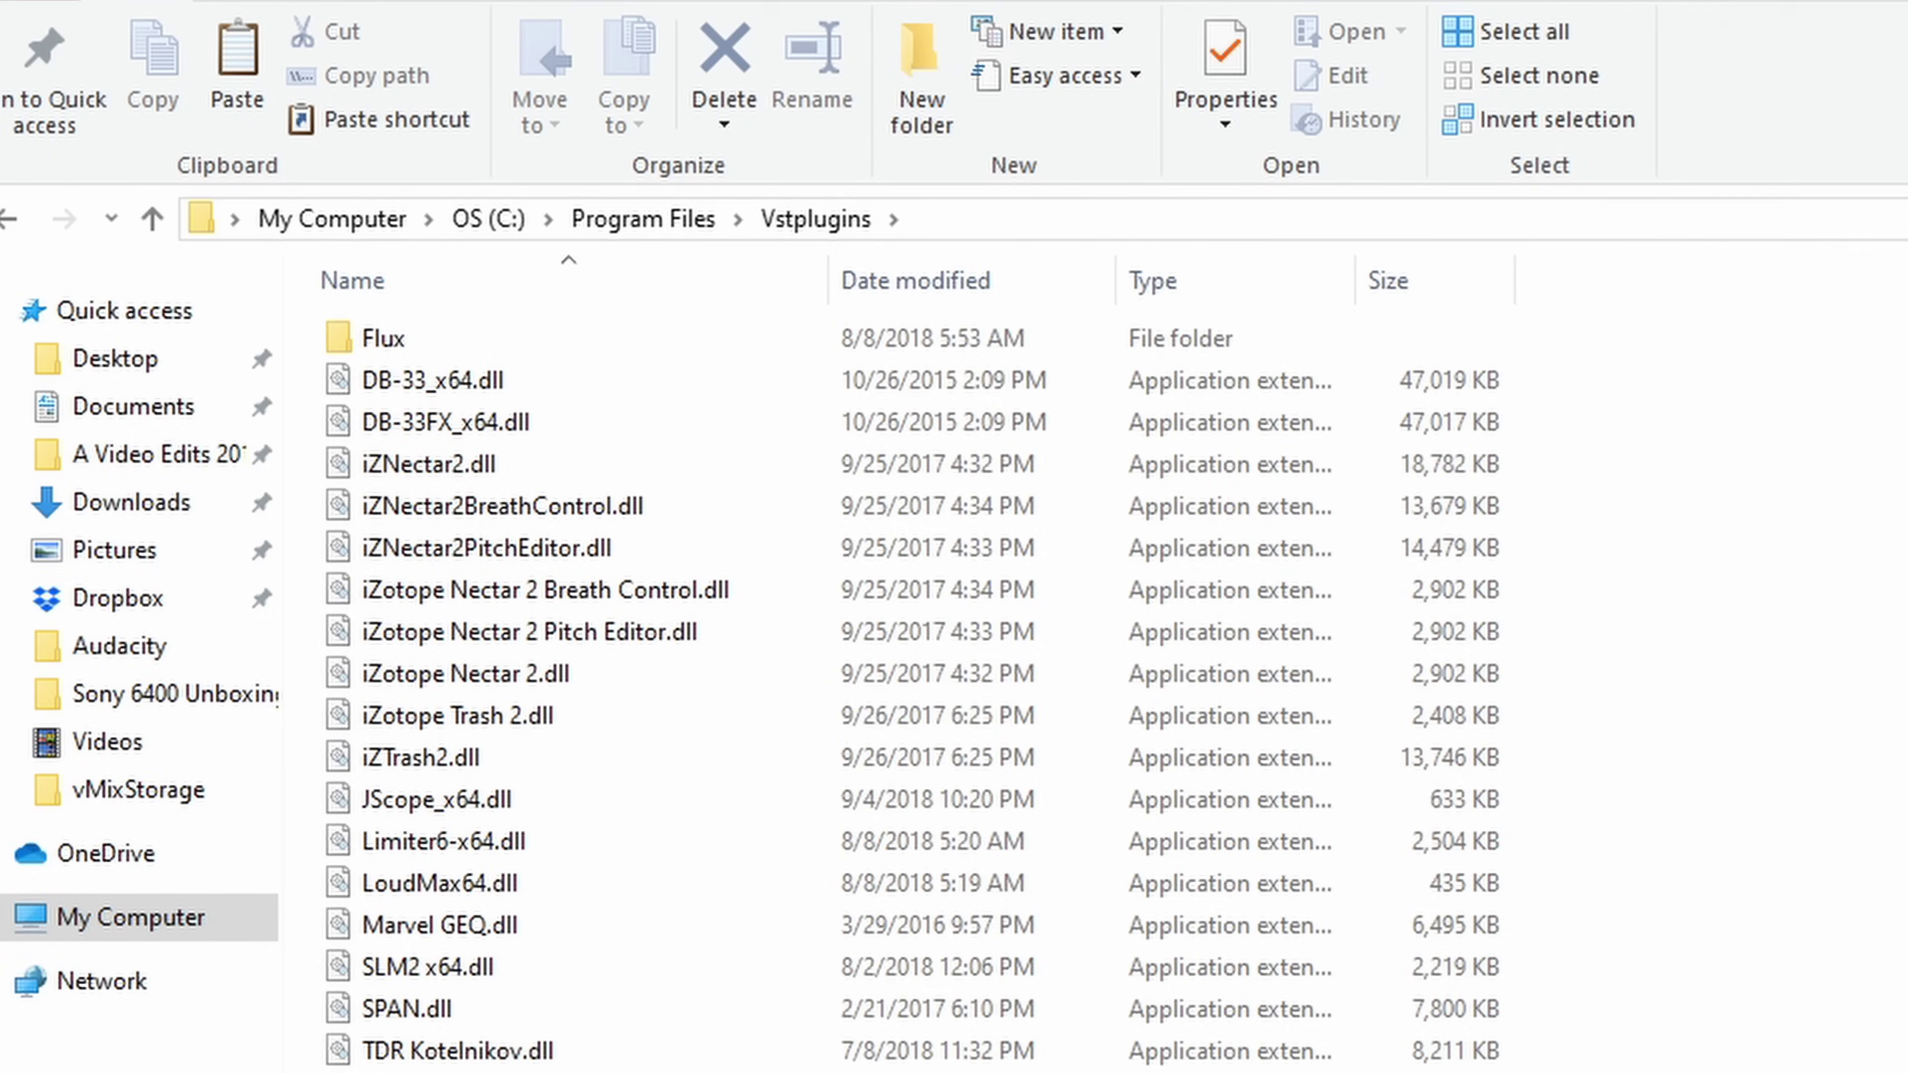
key(alt+Left)
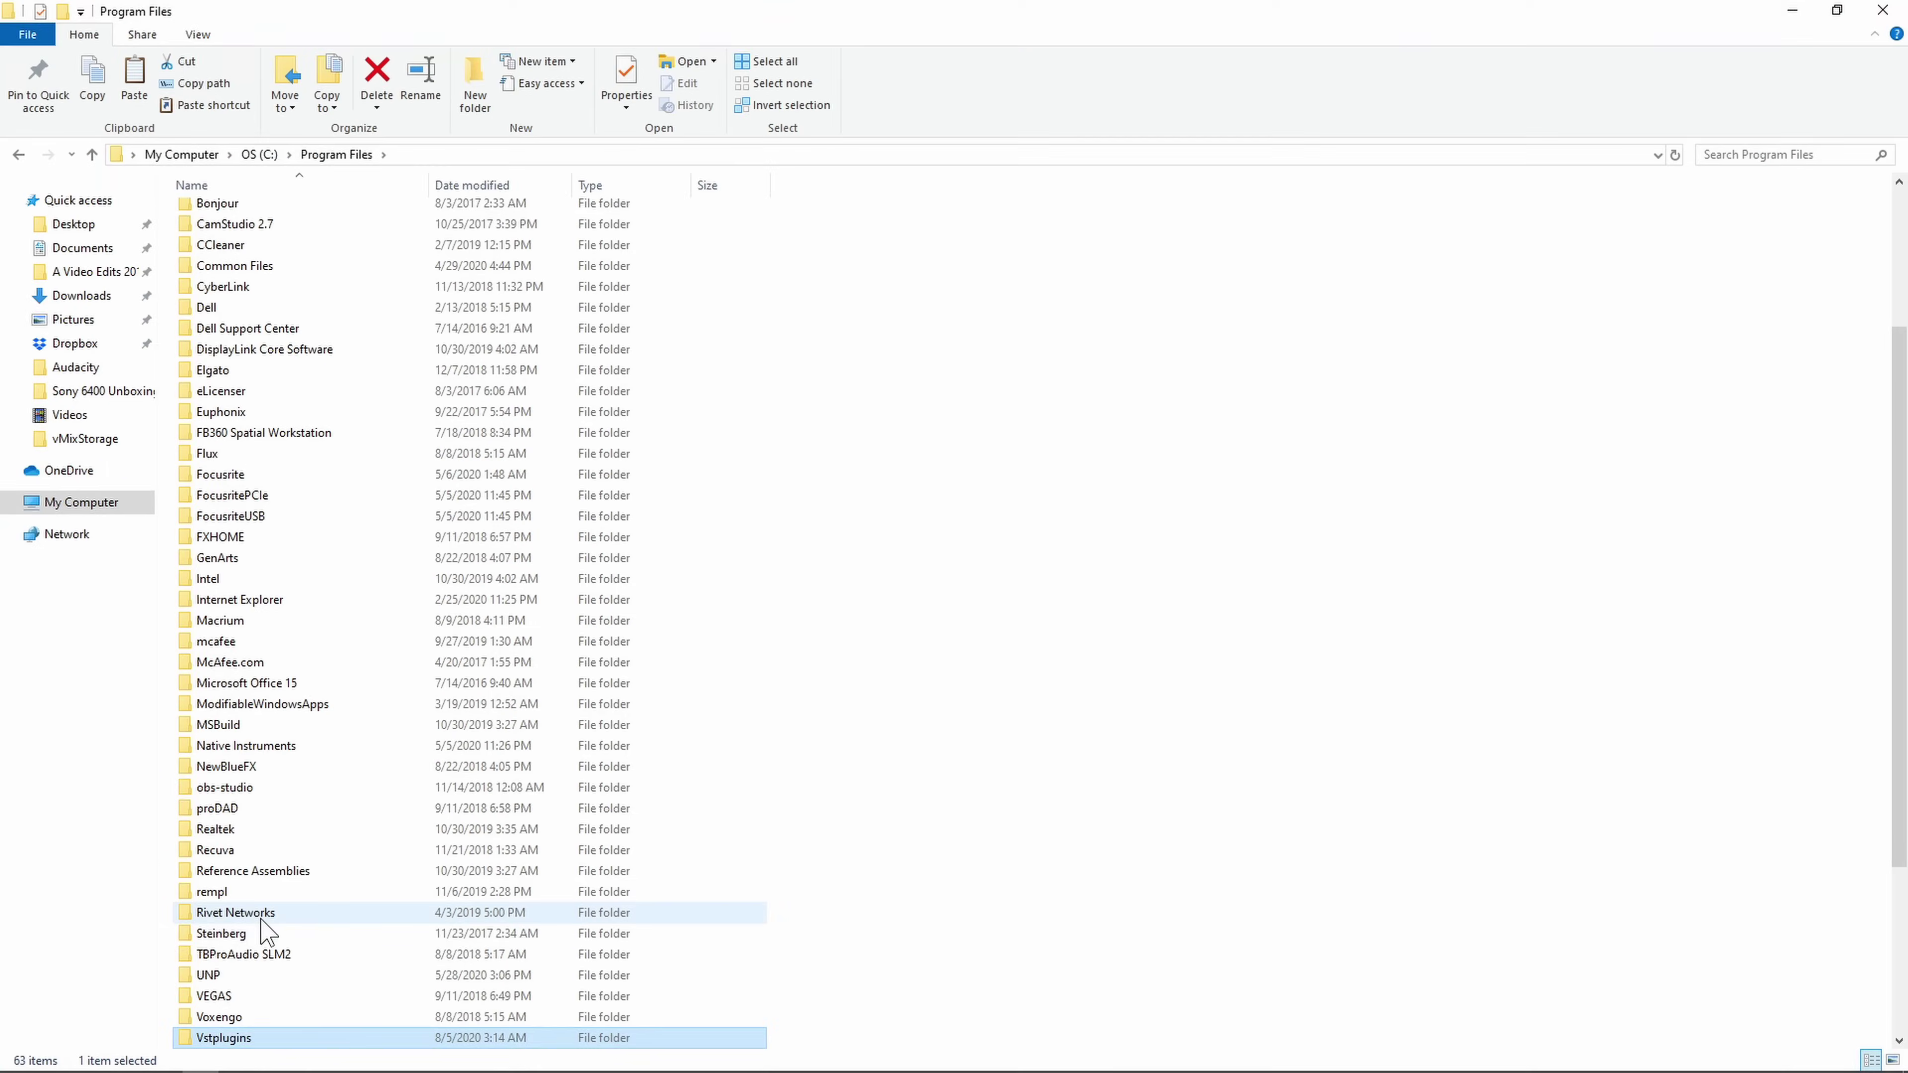
double_click(268, 929)
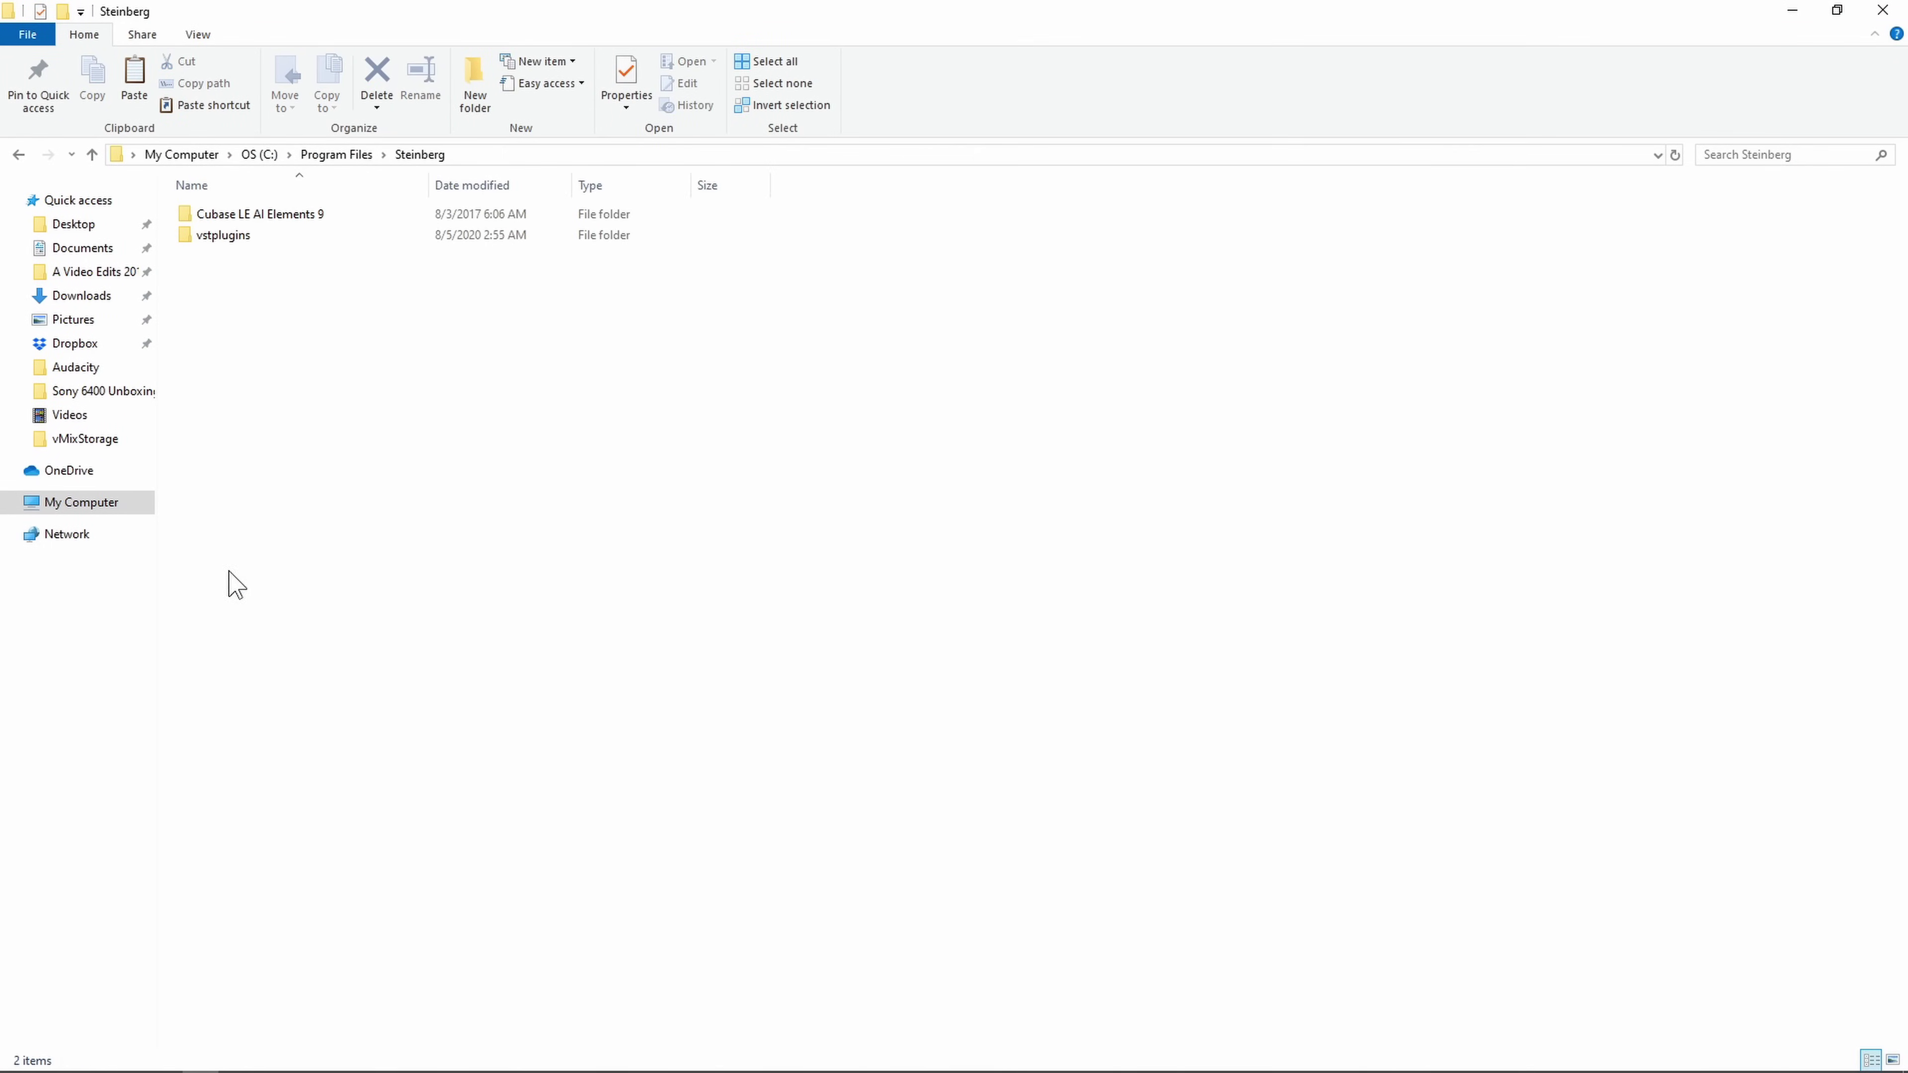
double_click(222, 239)
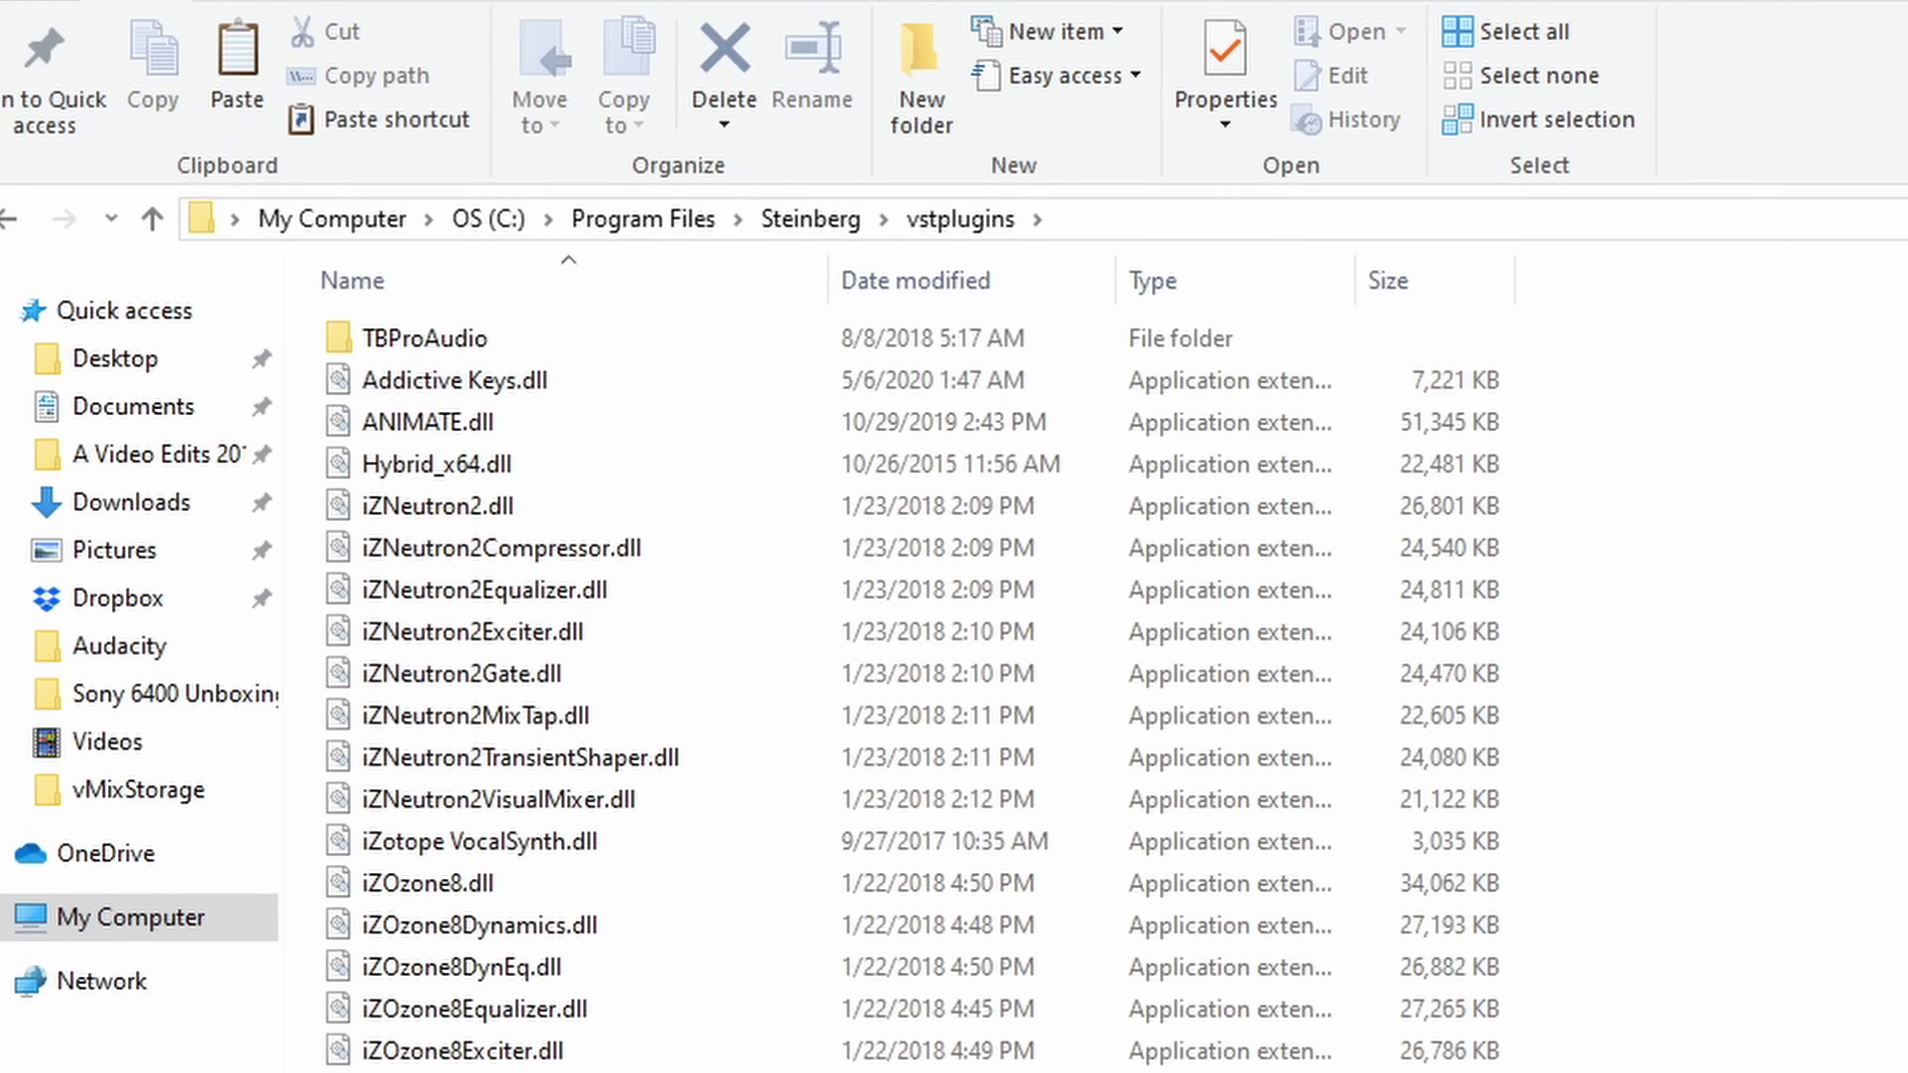
right_click(1202, 605)
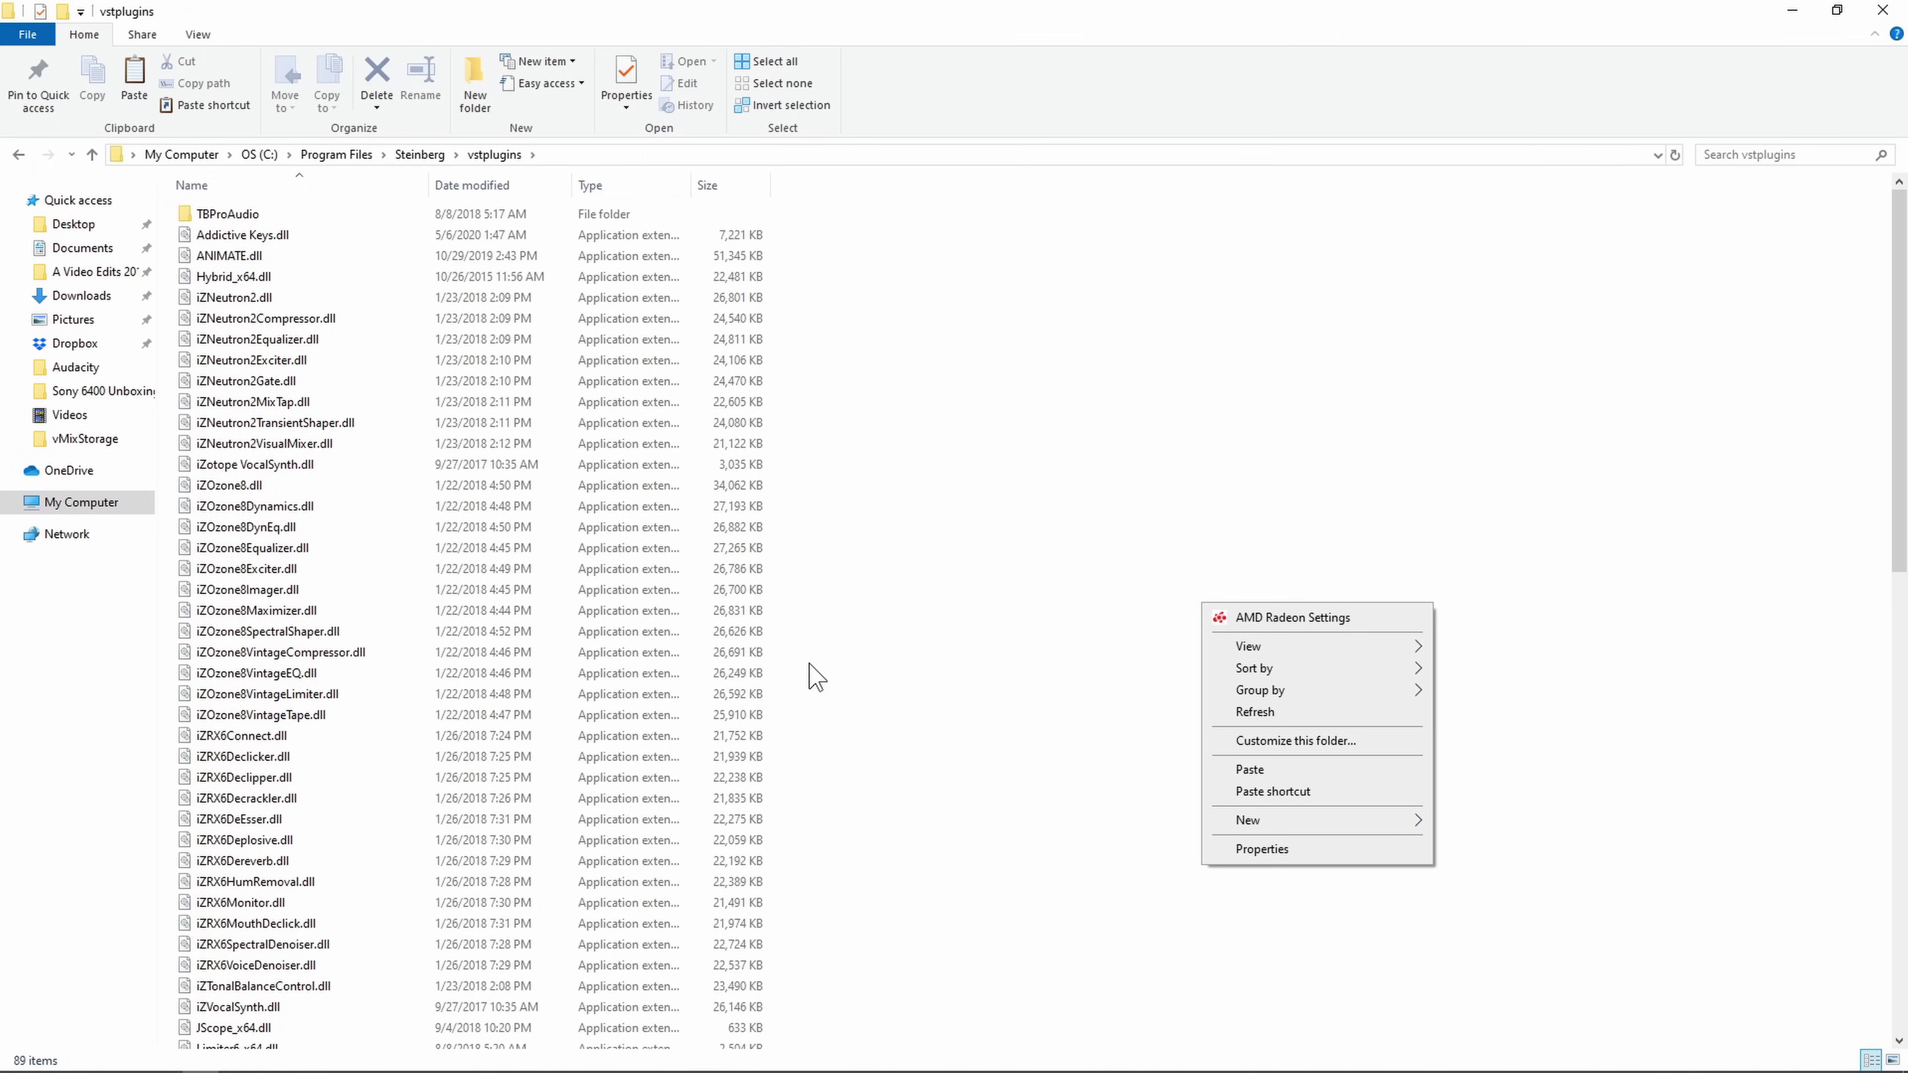
click(1155, 750)
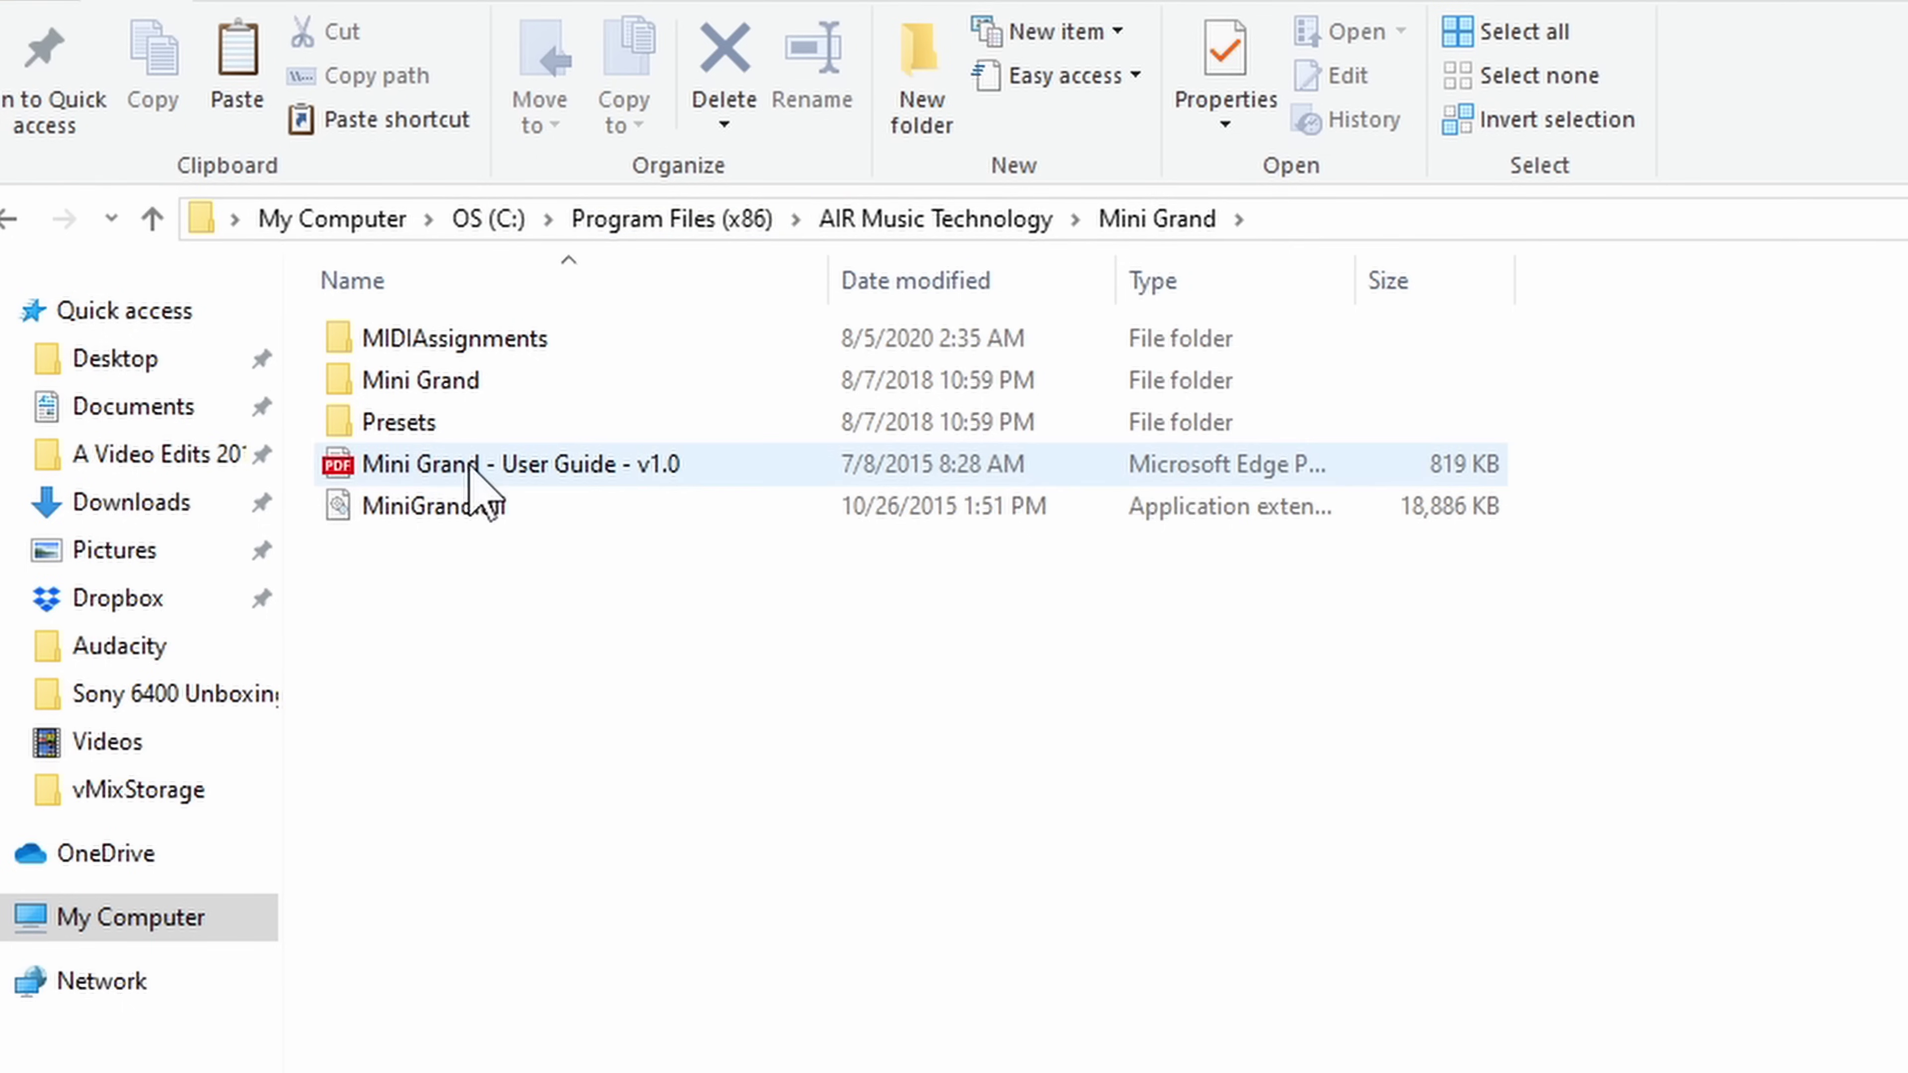
- Copy MiniGrand.dll from the Mini Grand folder
click(464, 512)
right_click(467, 513)
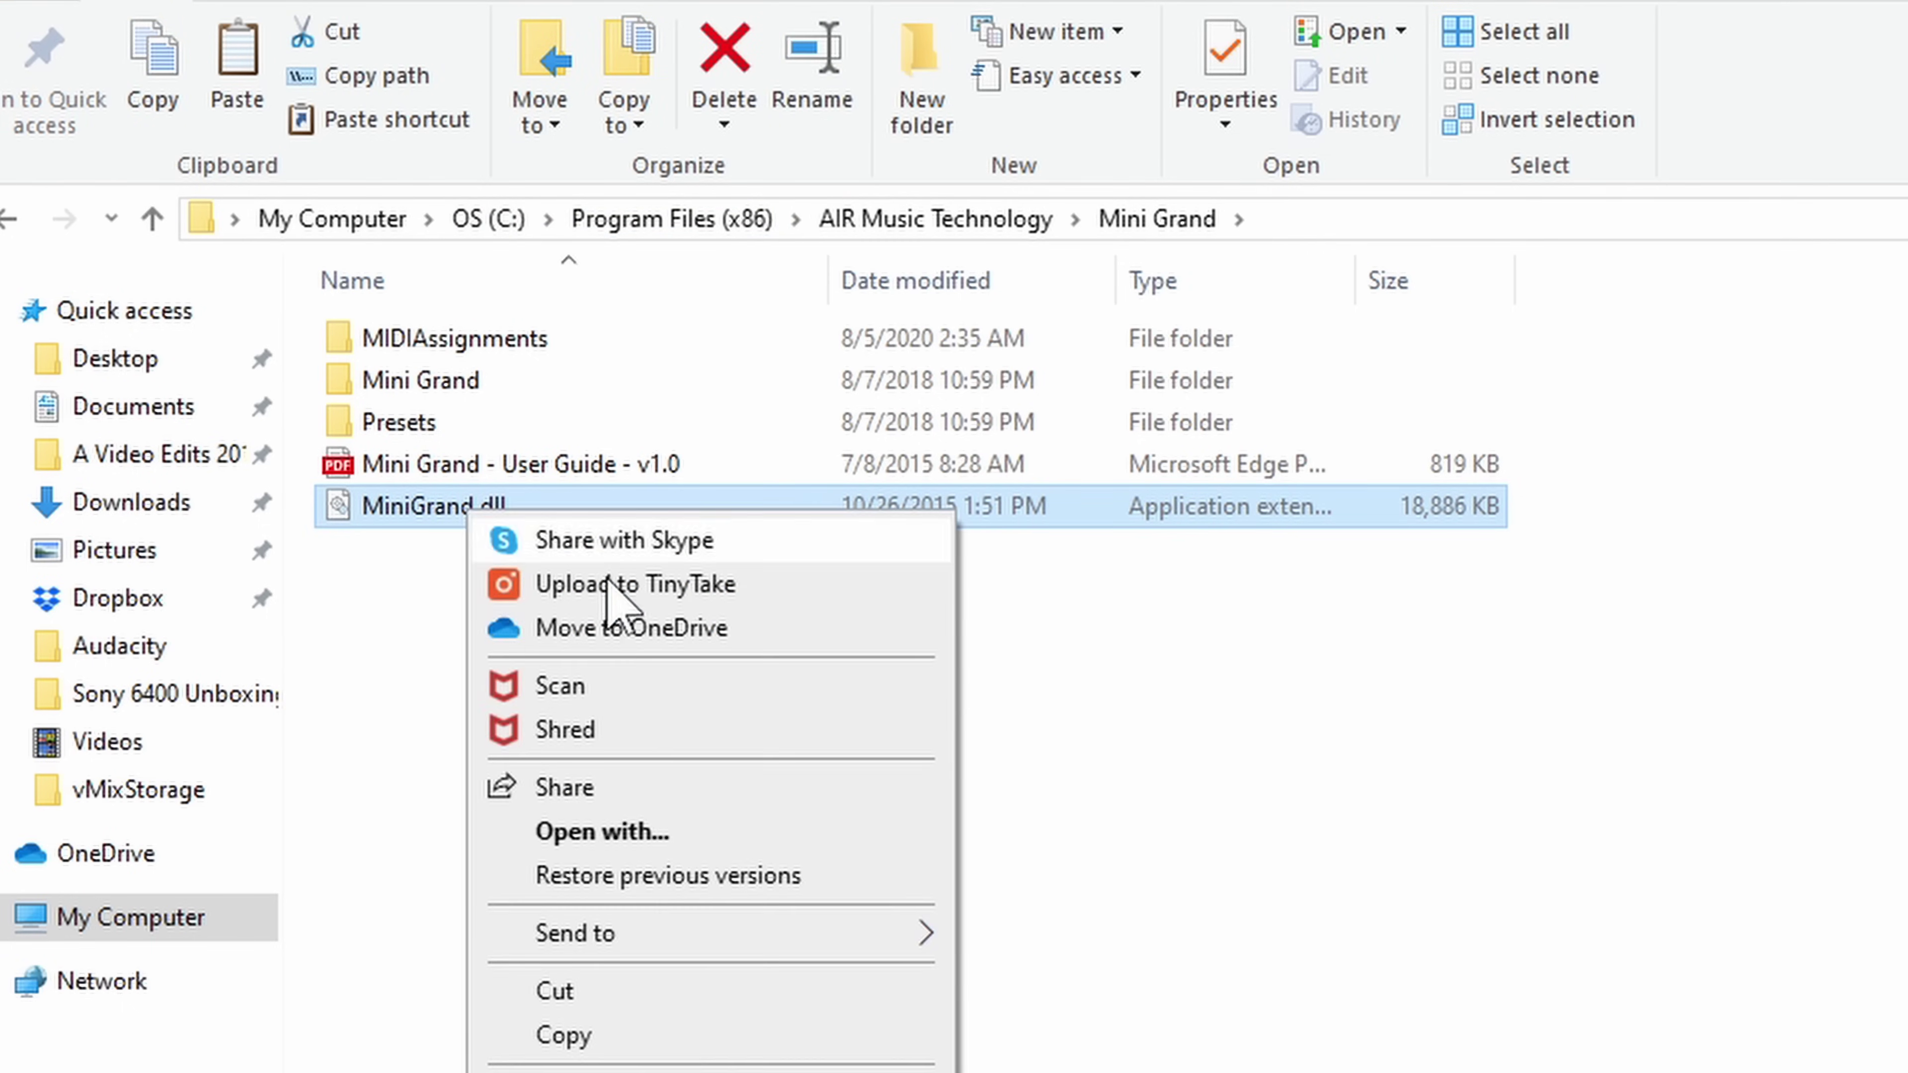
click(700, 1041)
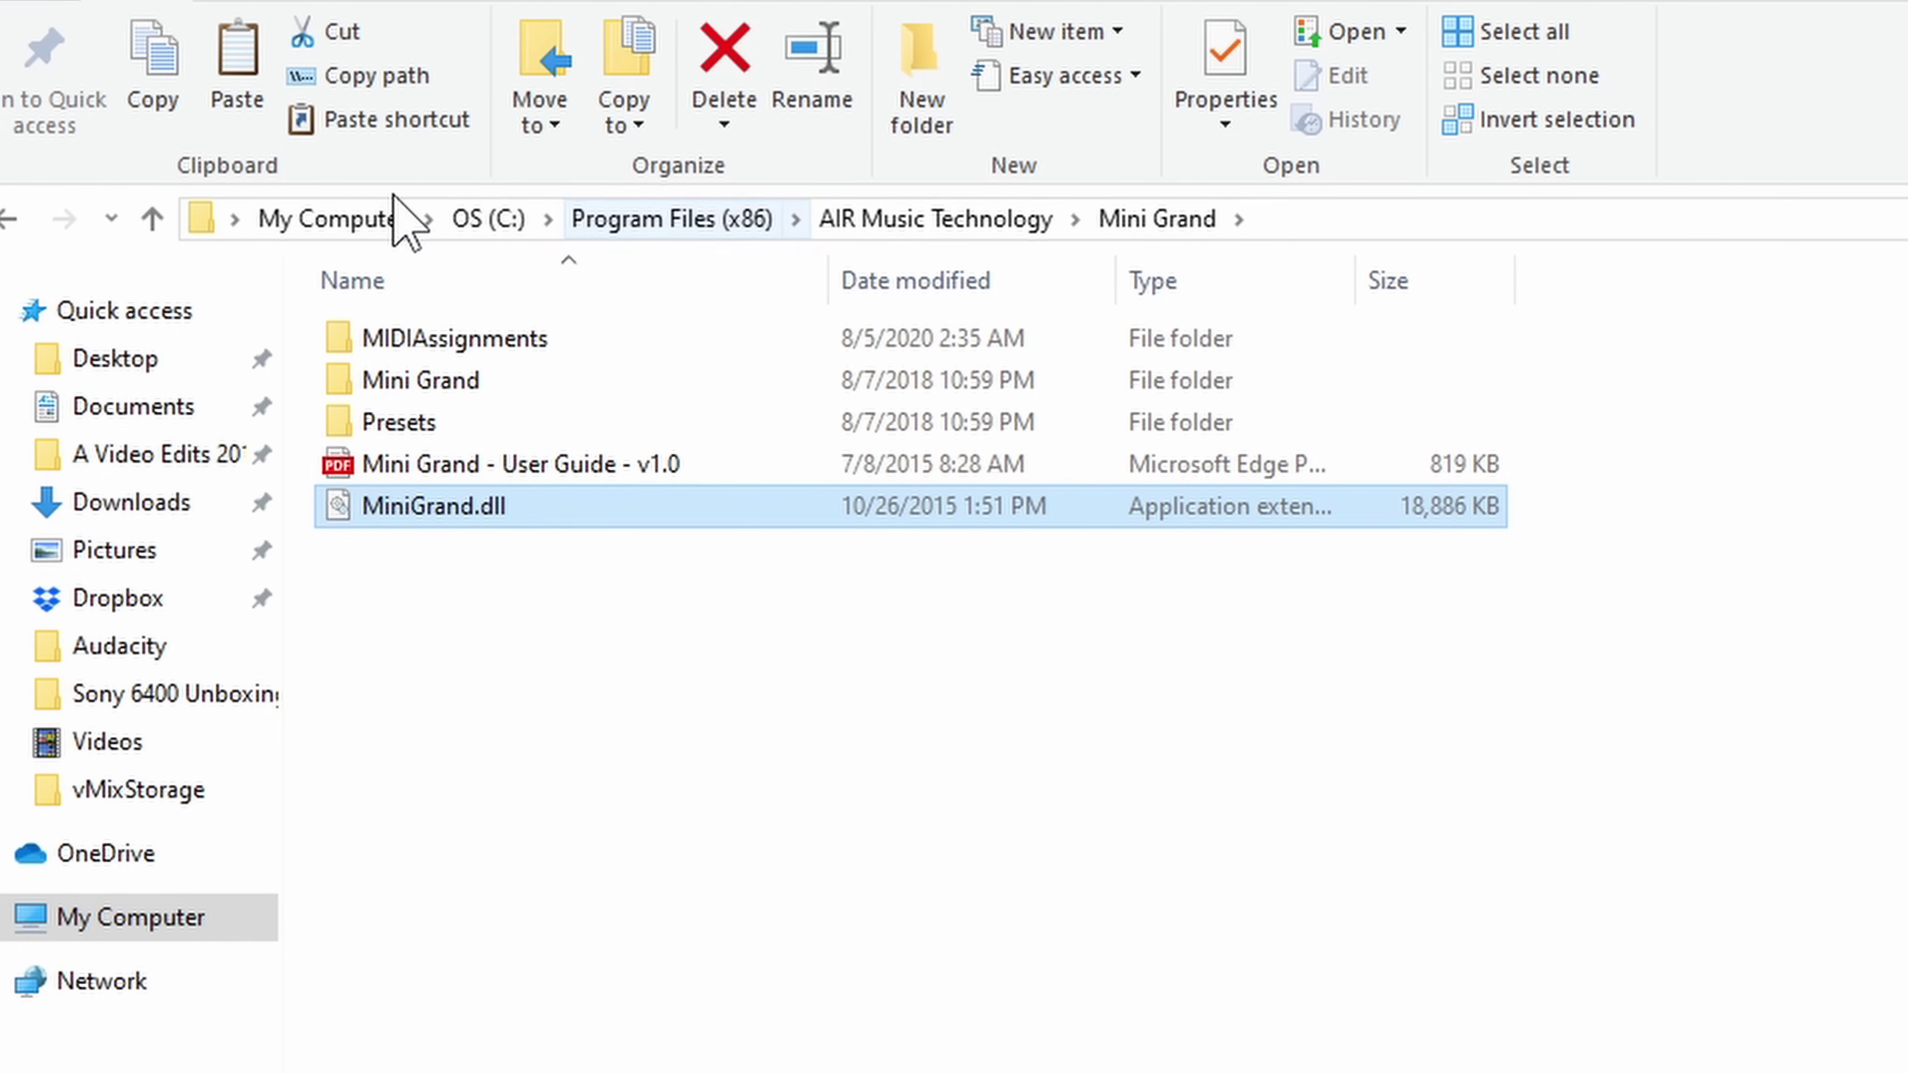
- Paste MiniGrand.dll into C:\Program Files\Steinberg\vstplugins, granting administrator permission
click(489, 225)
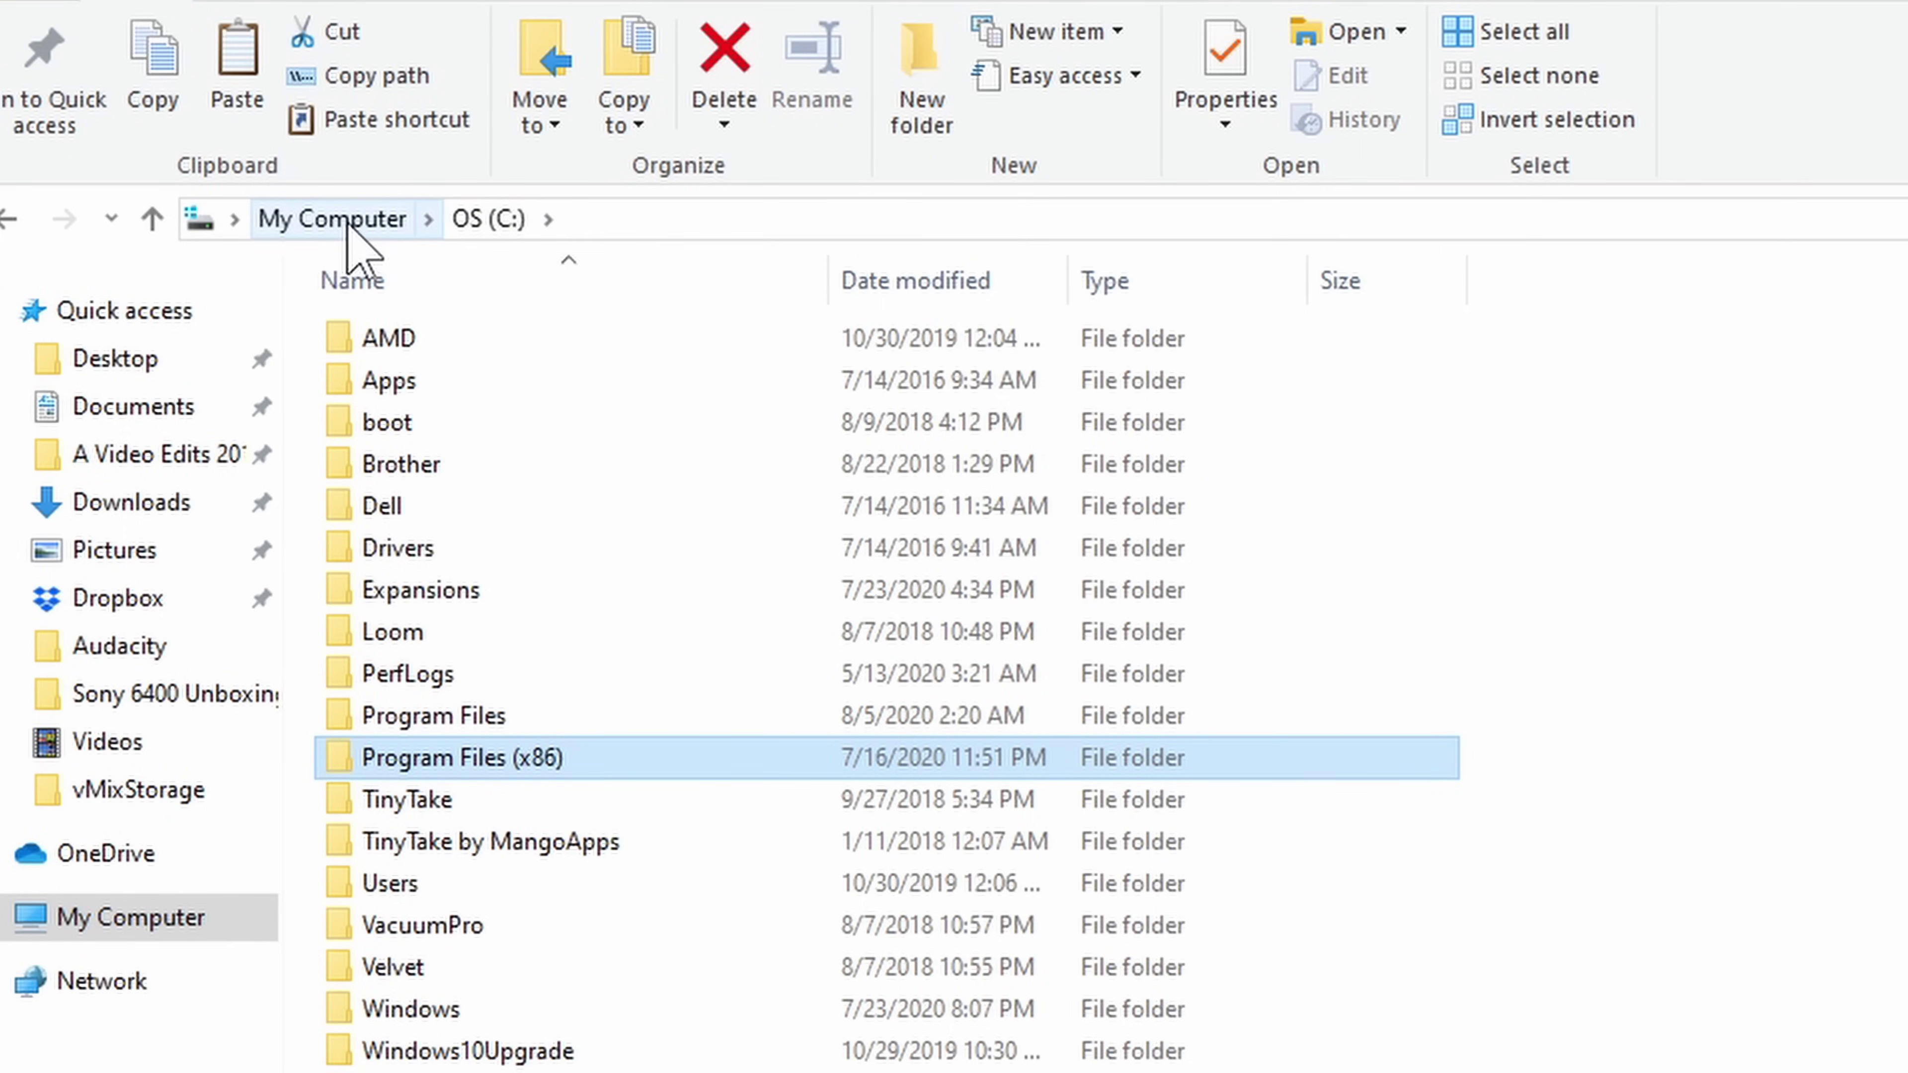
click(521, 721)
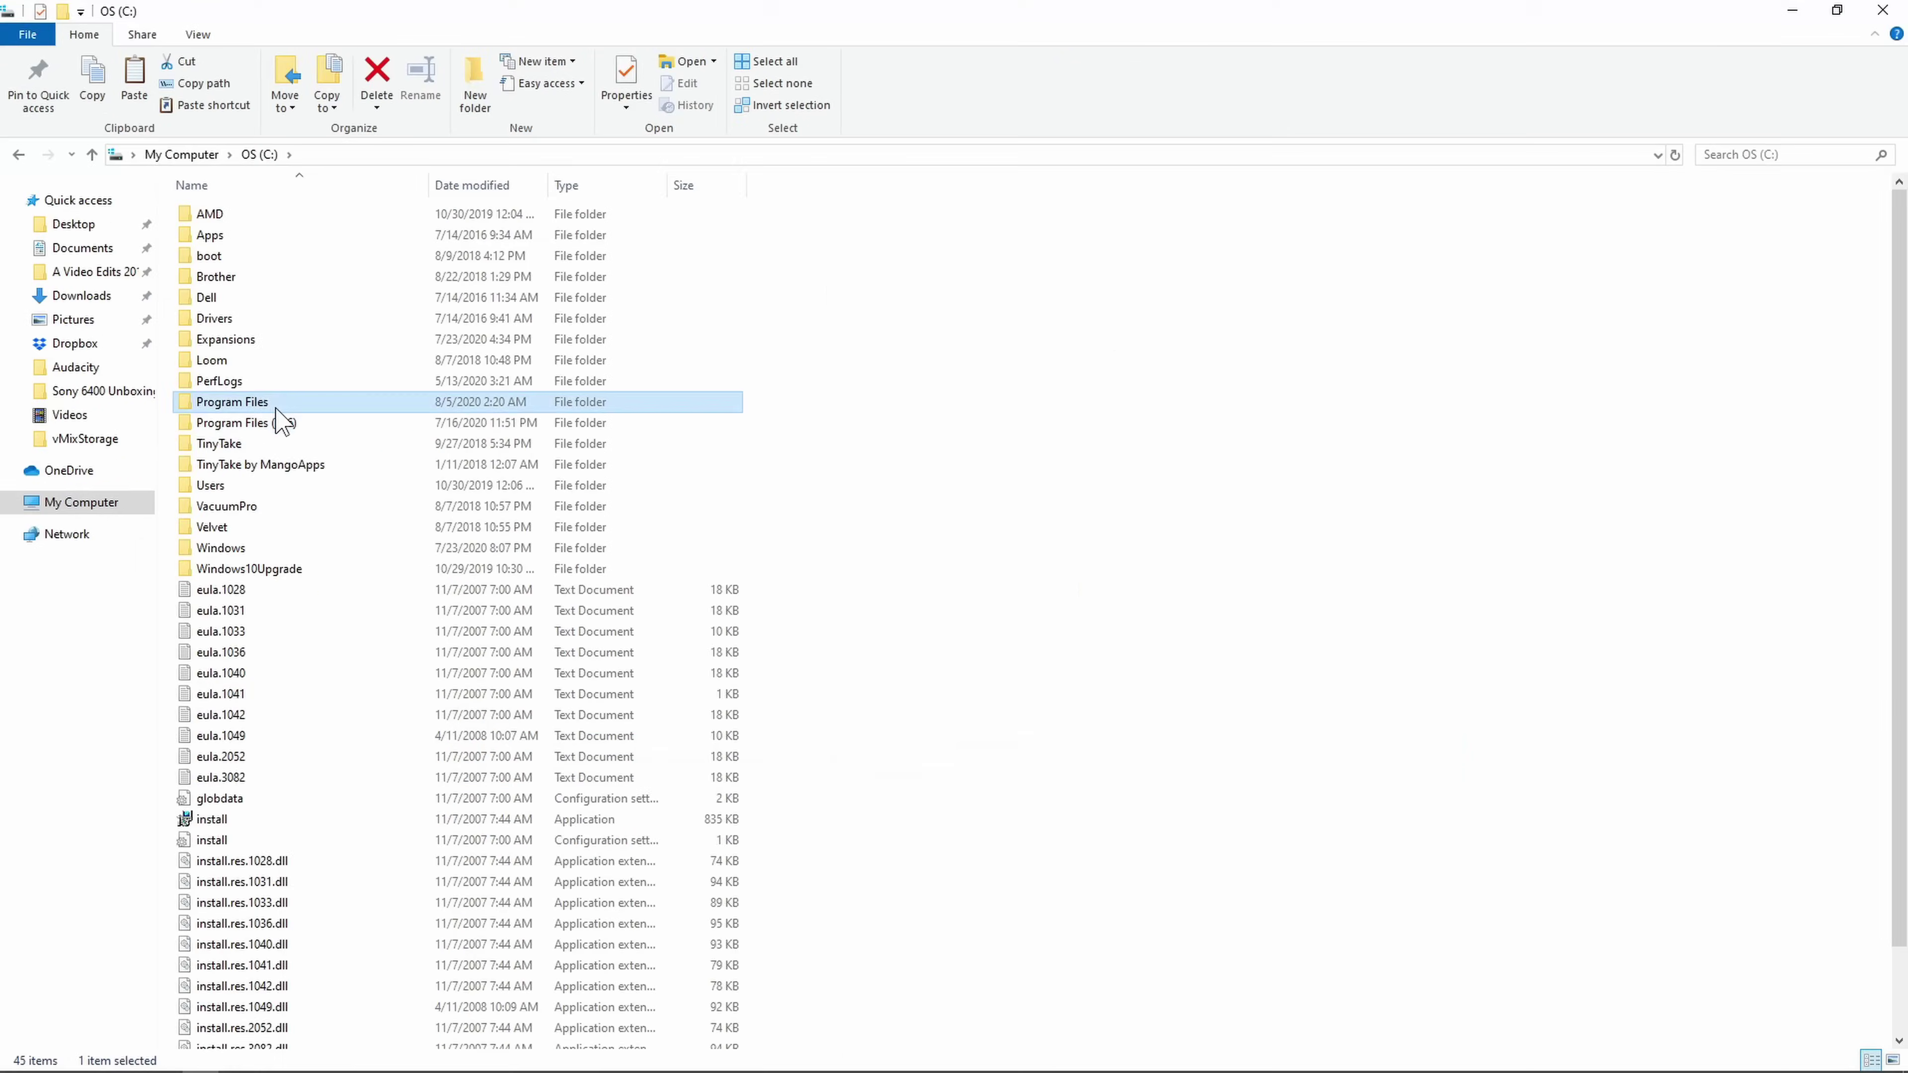
double_click(277, 408)
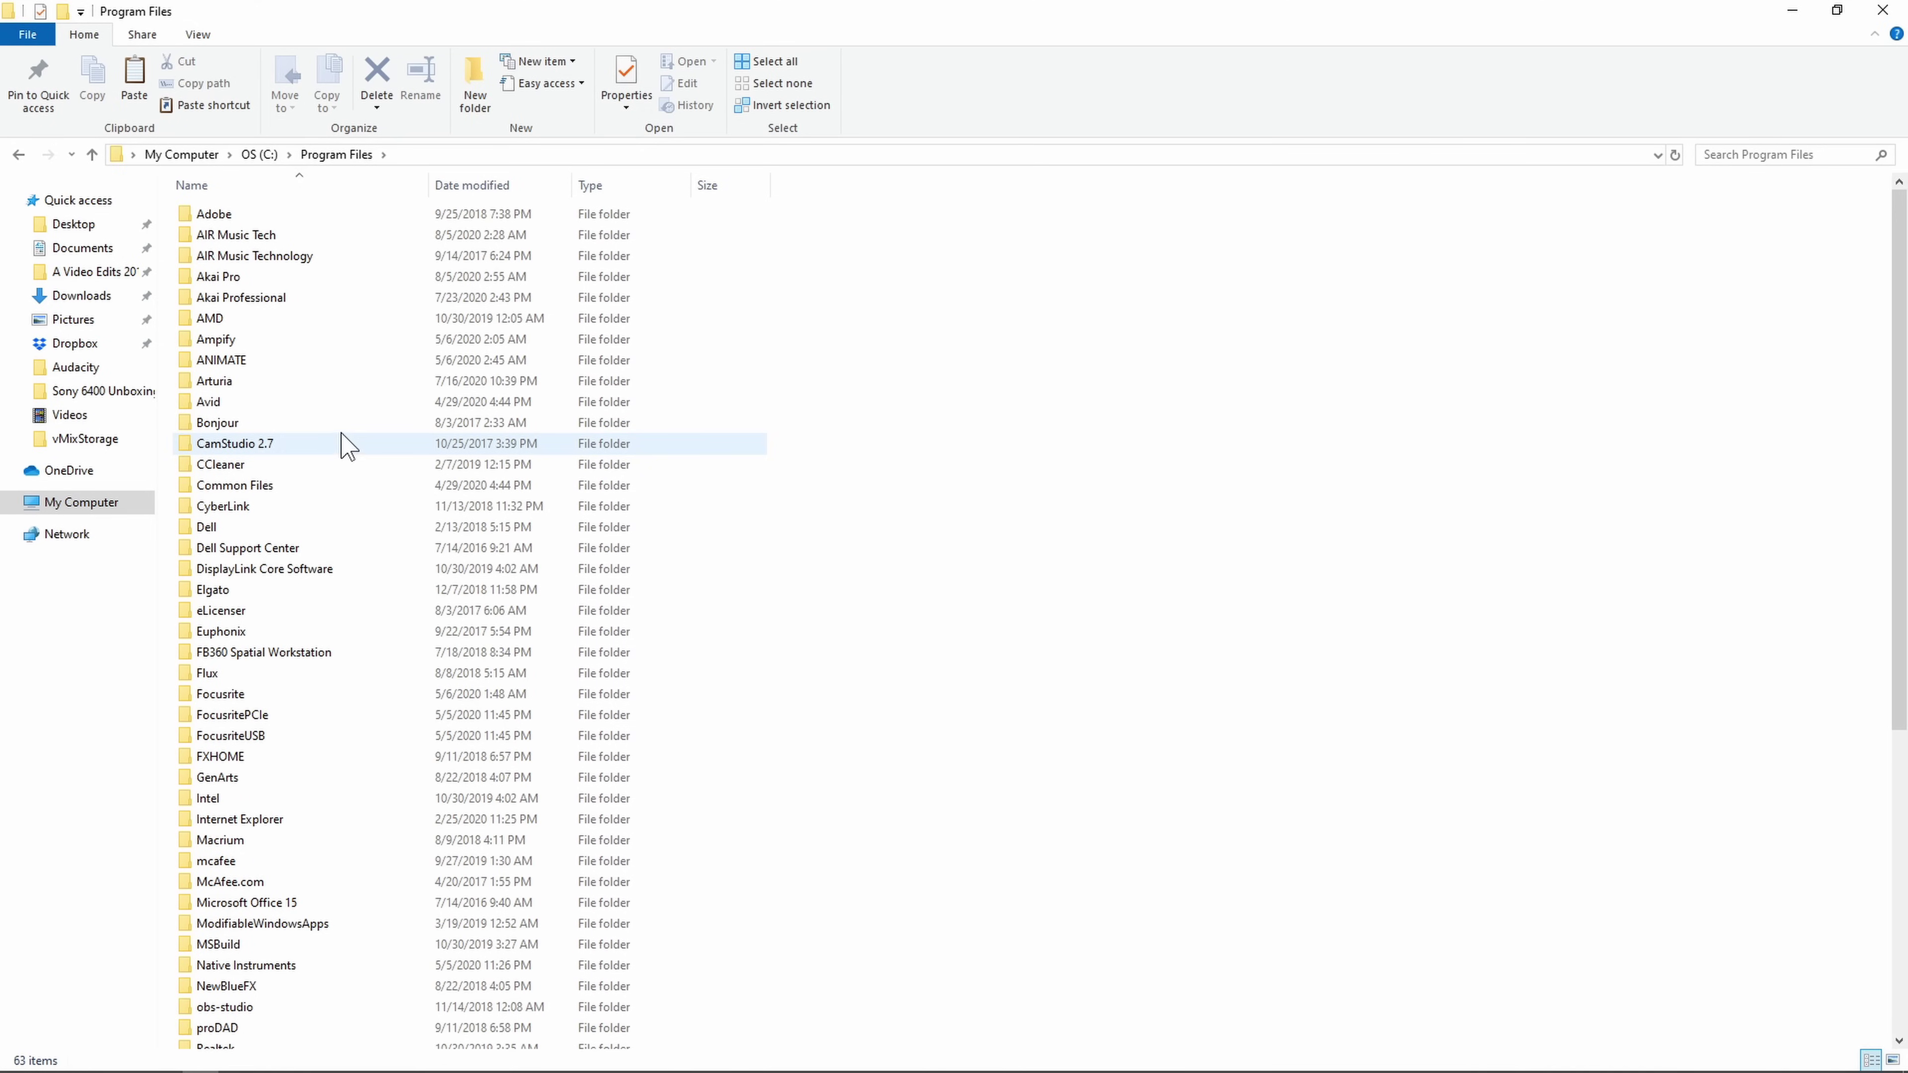
scroll(344, 443, down, 5)
click(258, 853)
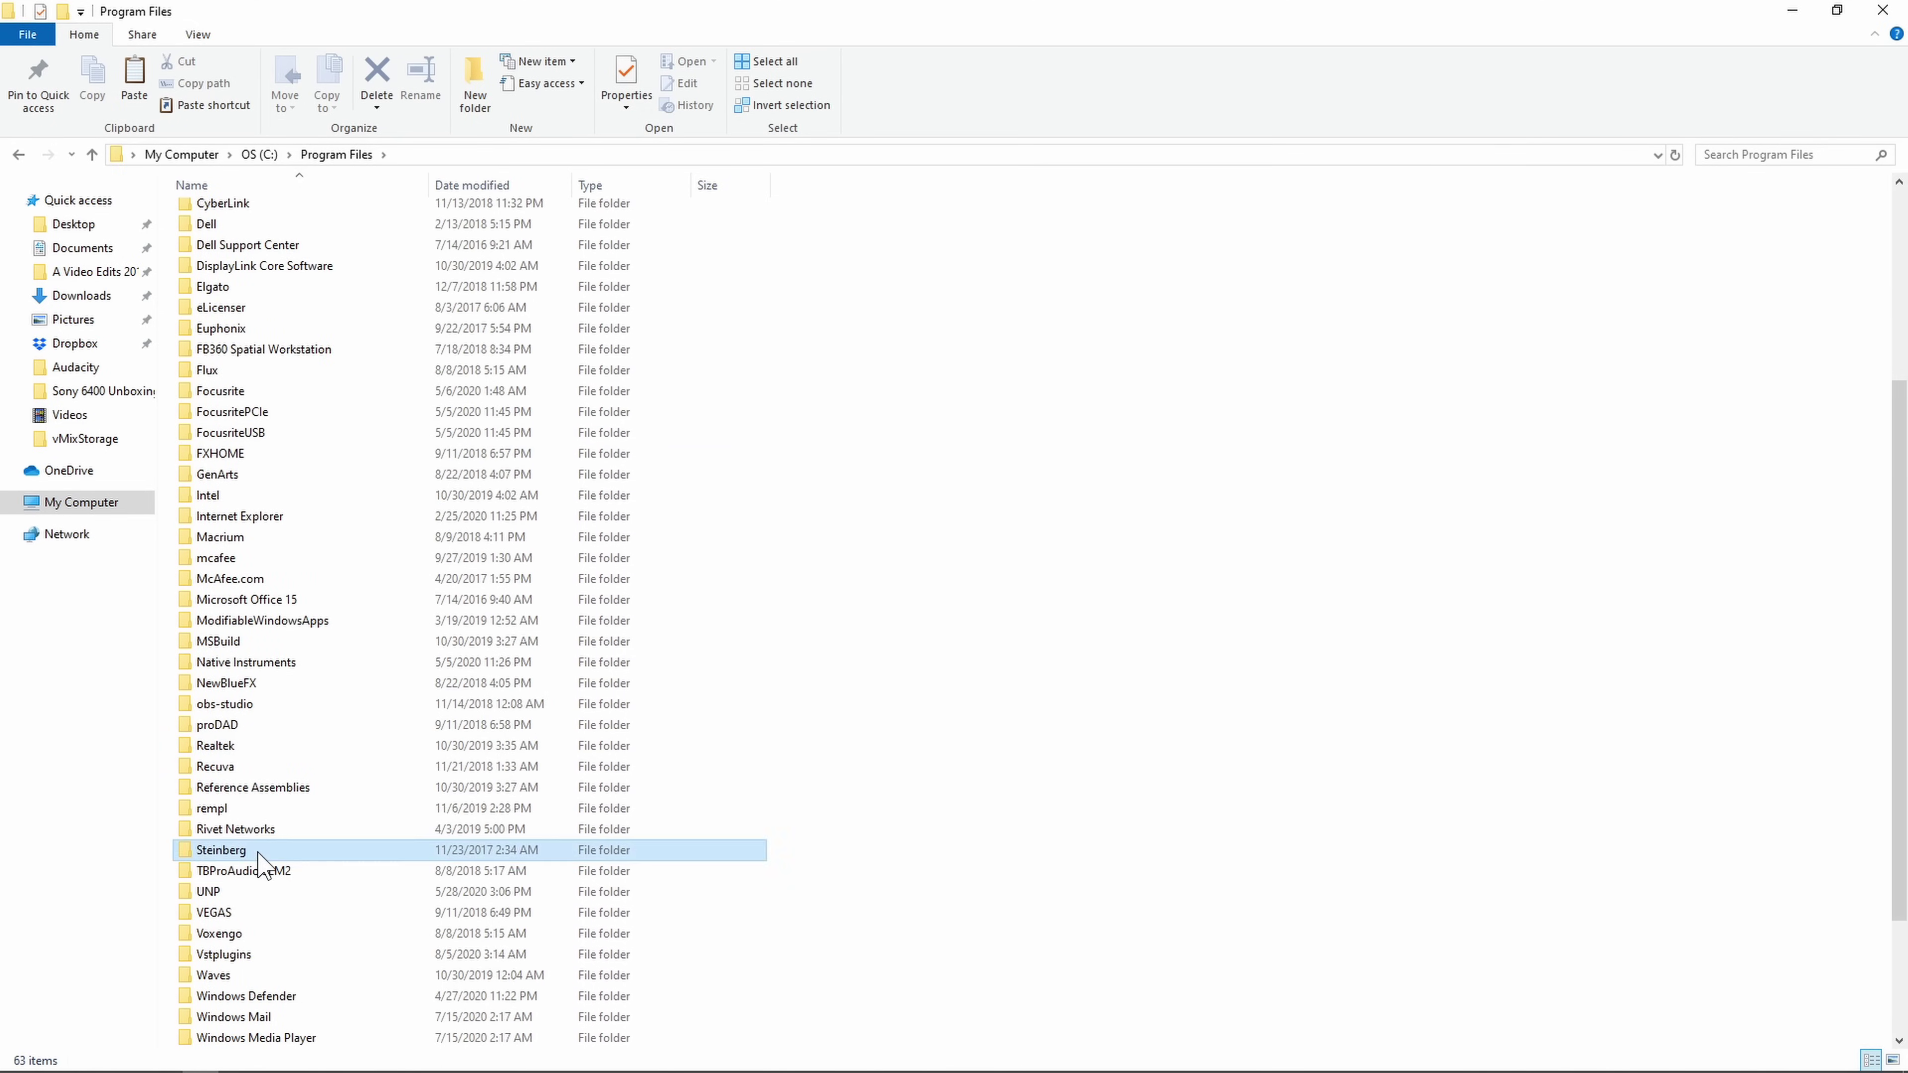
double_click(258, 853)
double_click(224, 235)
right_click(1261, 458)
click(1322, 624)
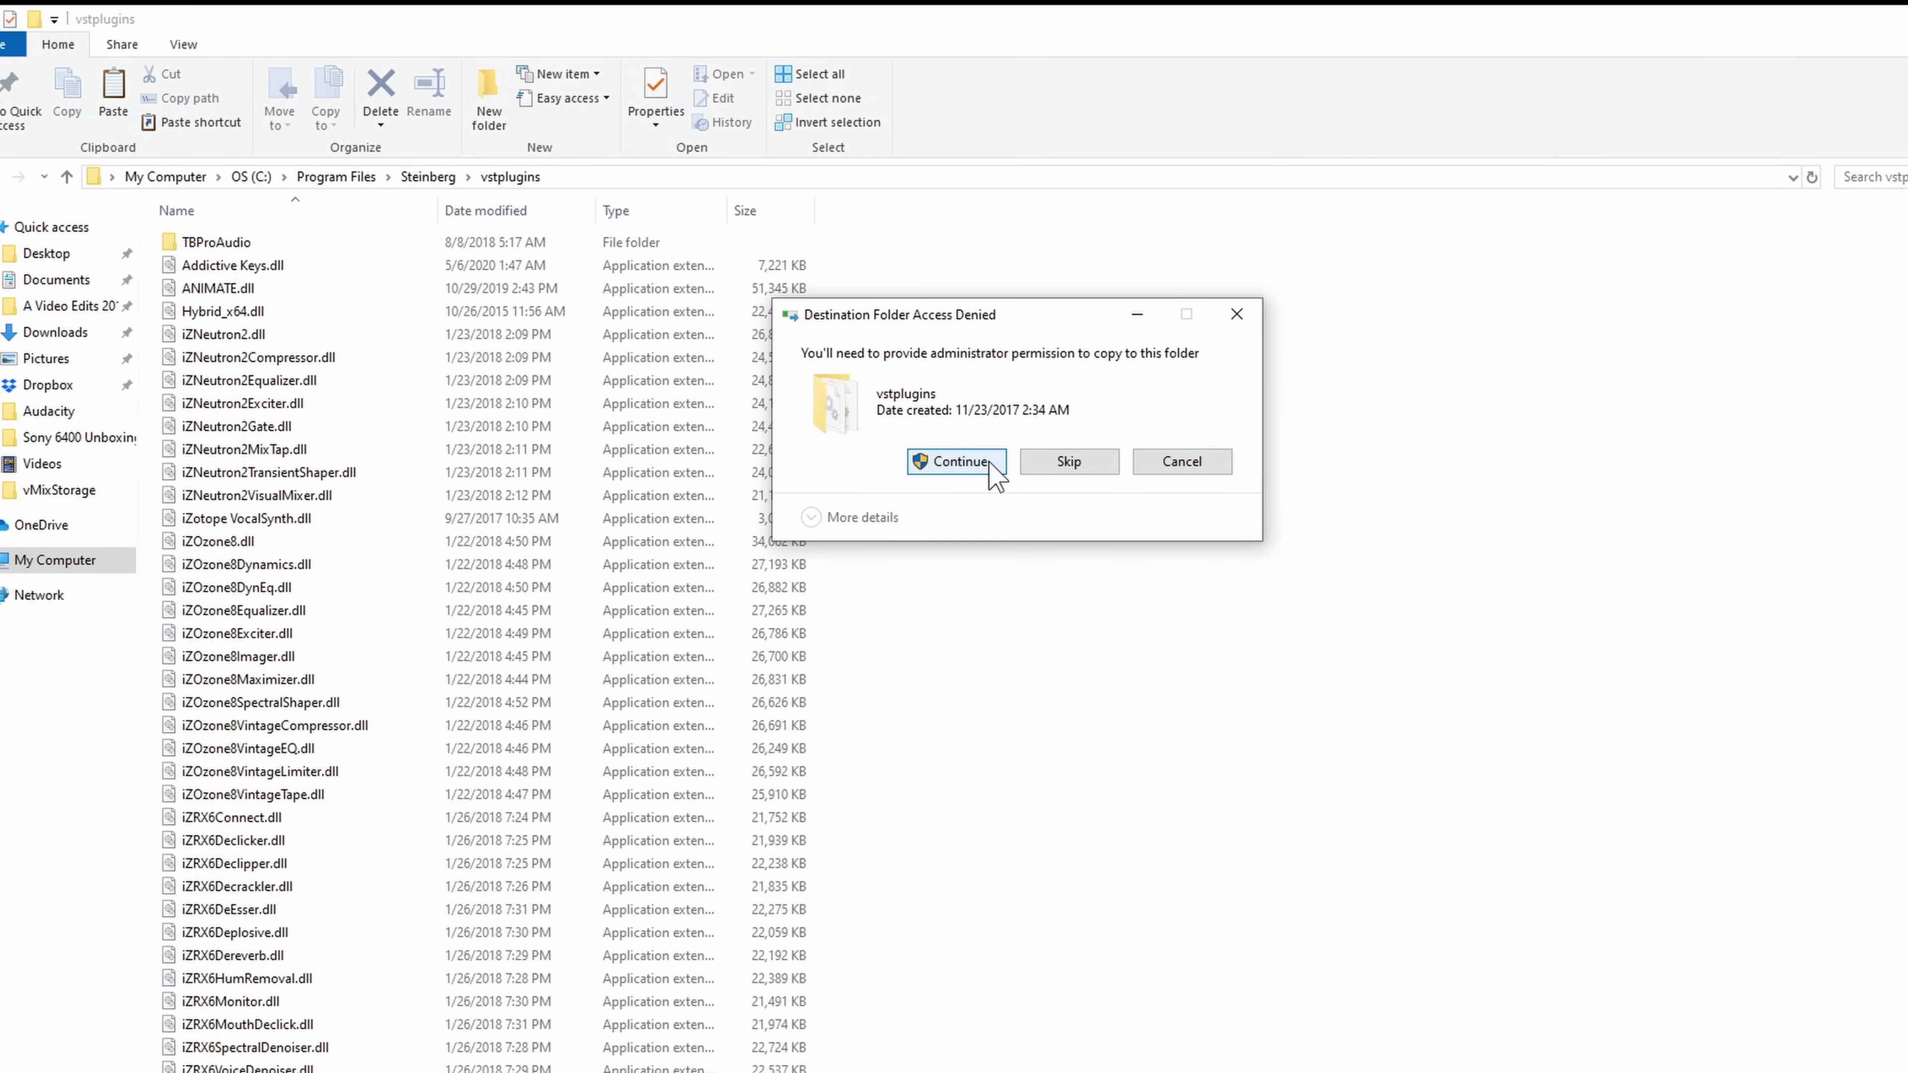
click(995, 468)
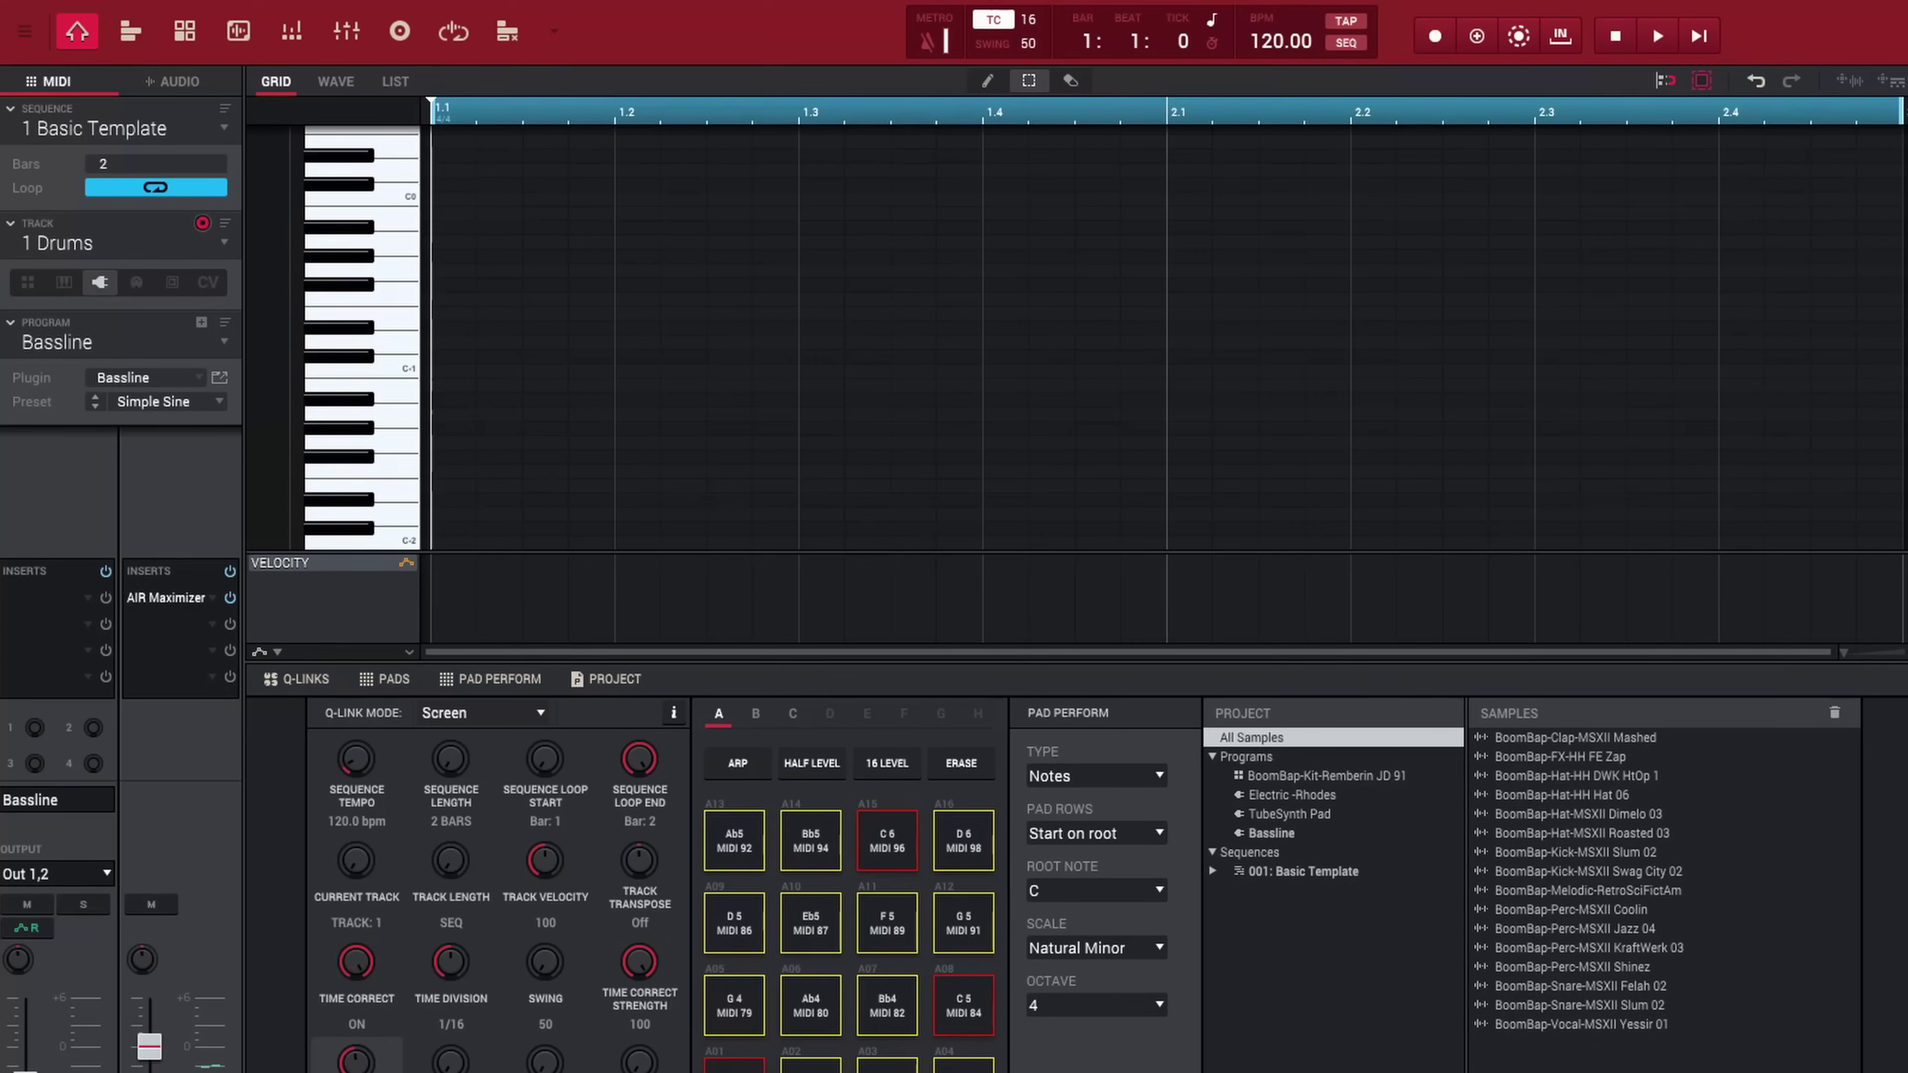
- Run Scan New on the Preferences Plugins page to detect the copied VSTs
click(24, 30)
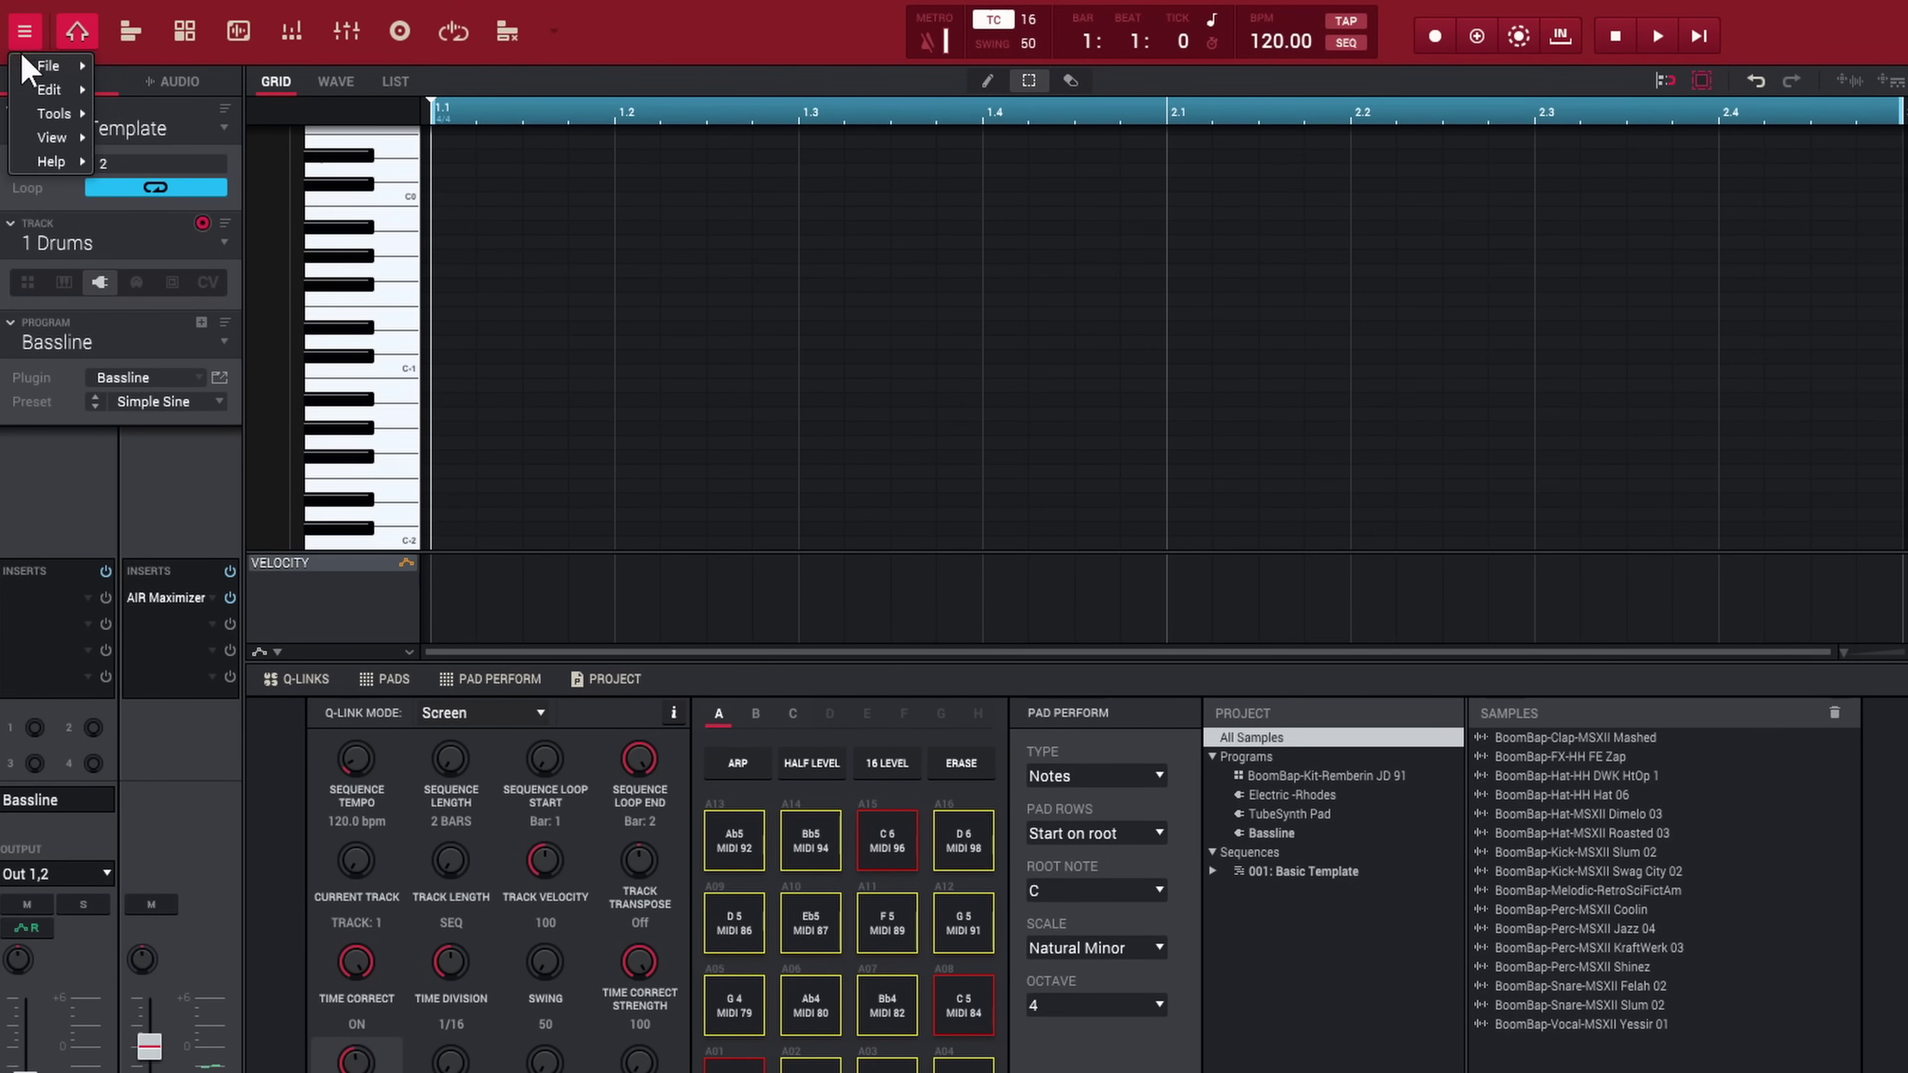
mouse_move(49, 90)
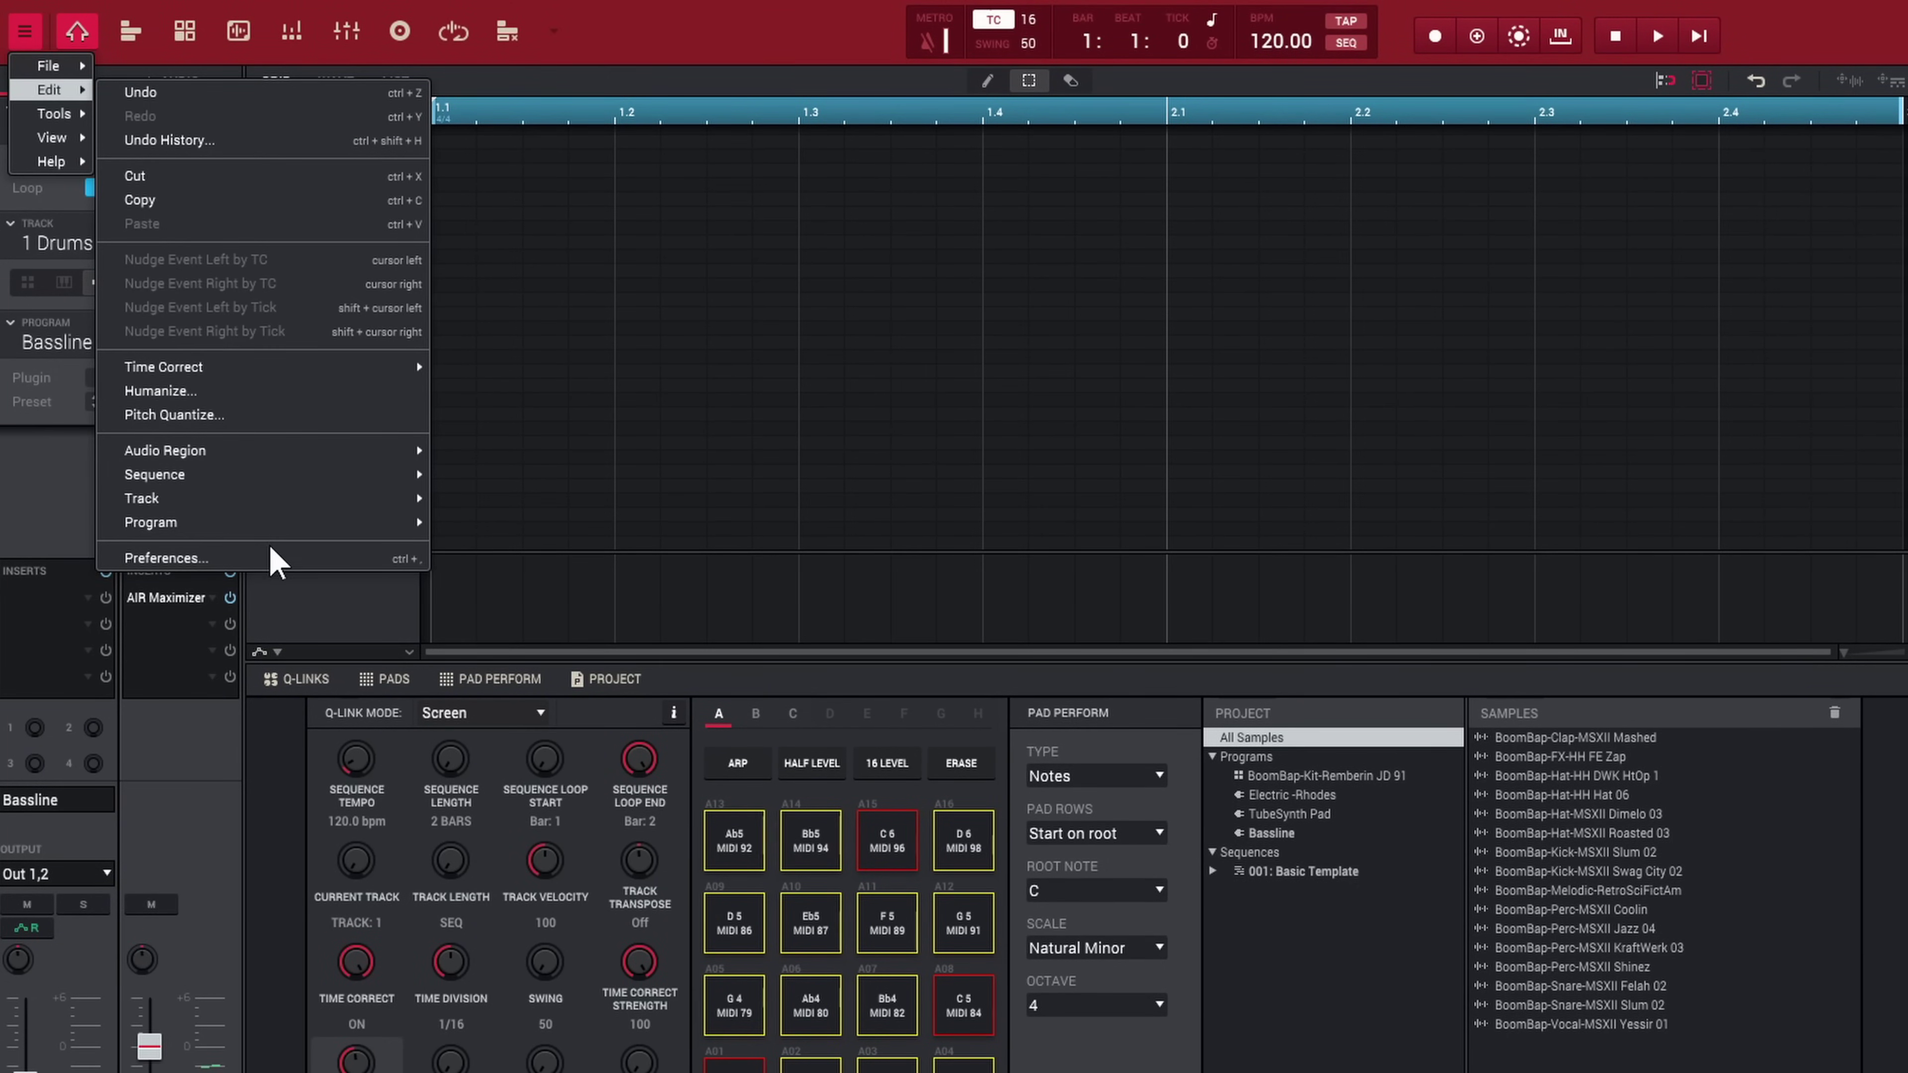
click(271, 557)
click(923, 358)
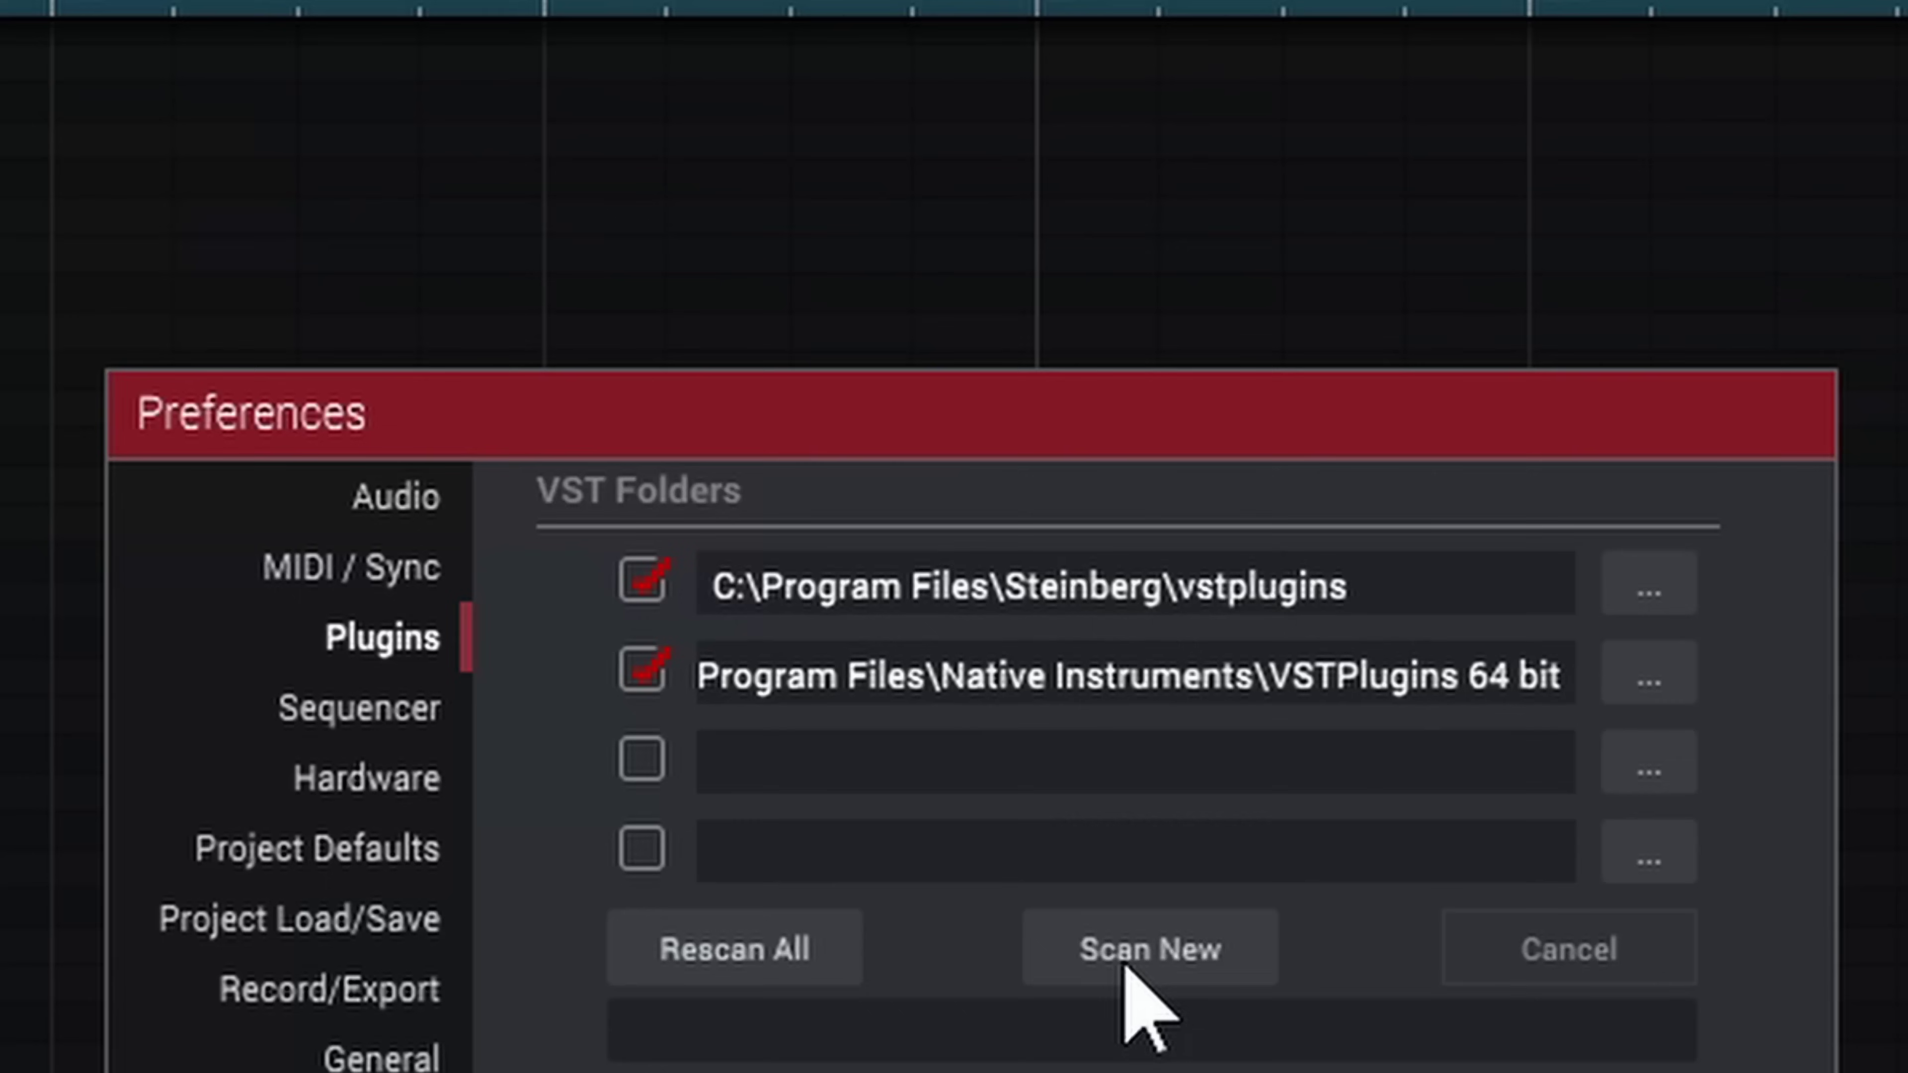
click(1202, 475)
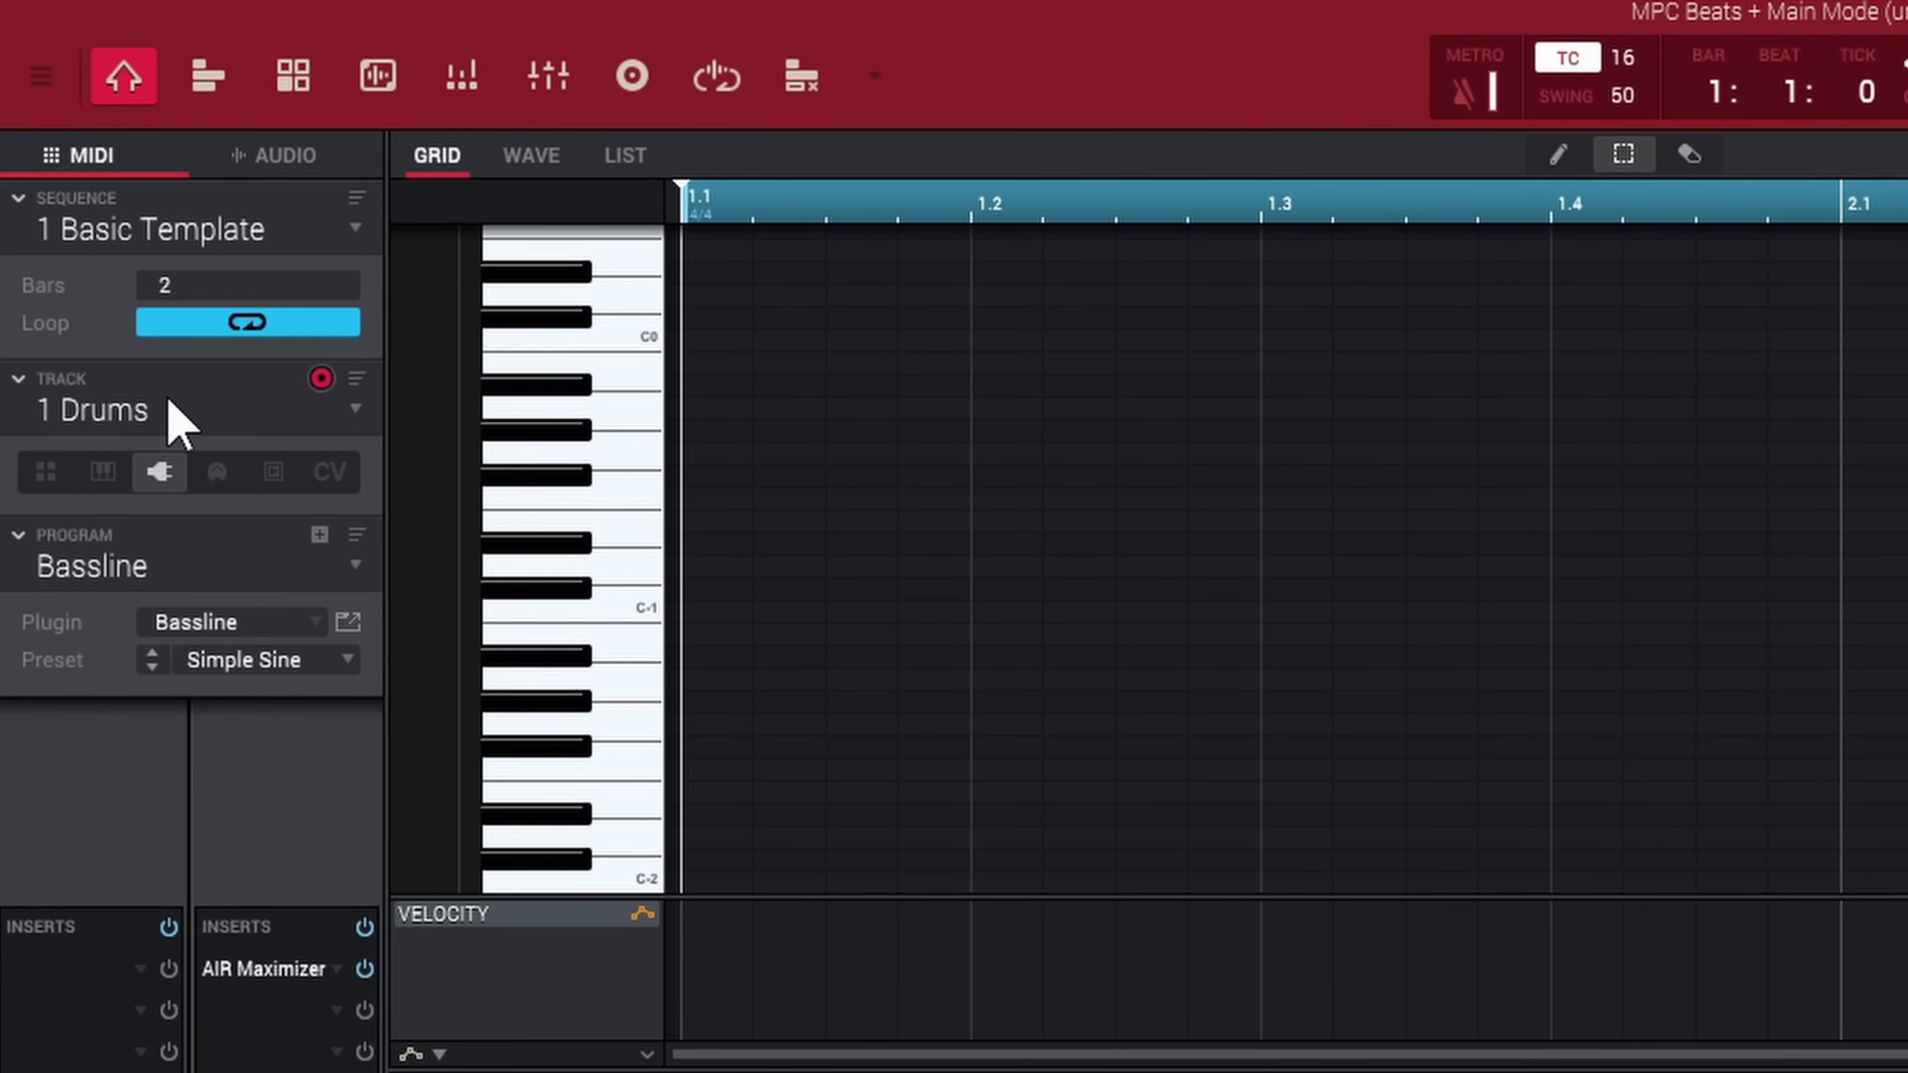
- Make track 6 a plugin track and load Velvet into a new program
click(176, 418)
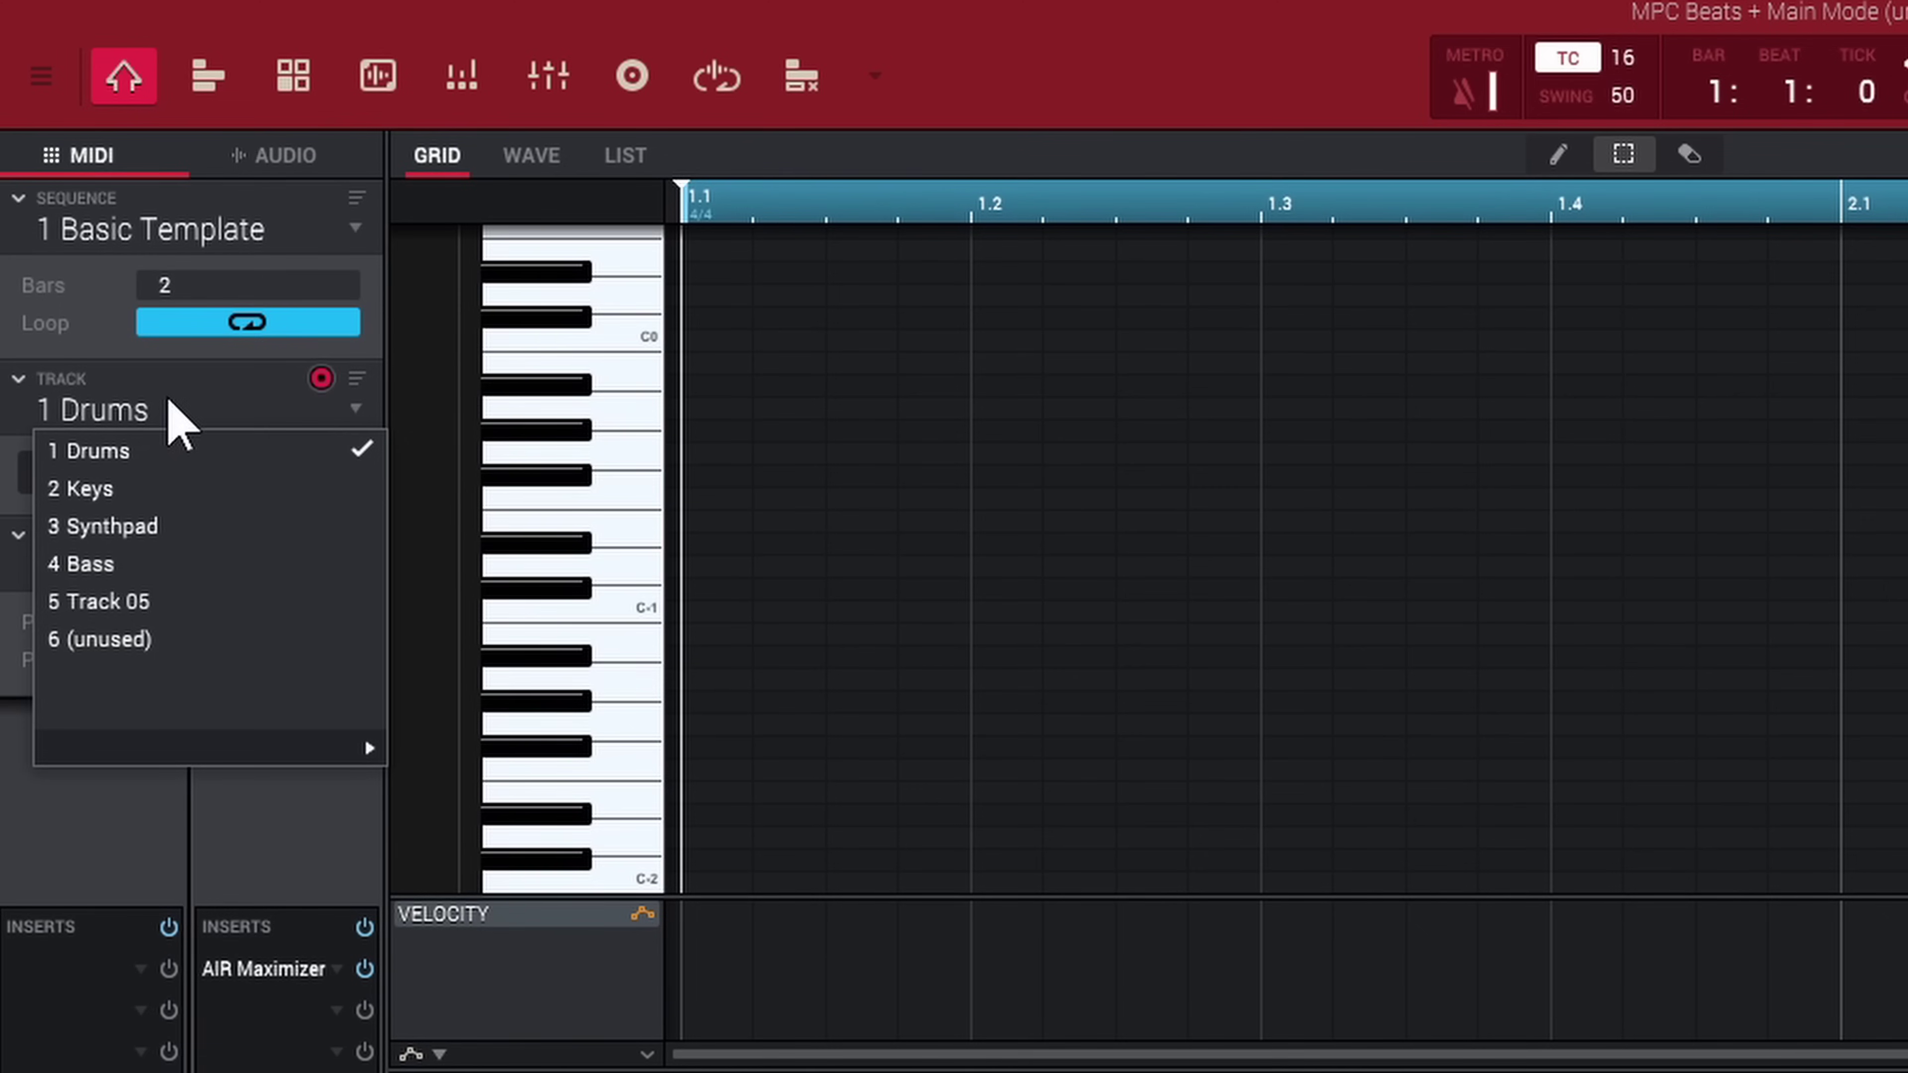
click(170, 641)
click(147, 472)
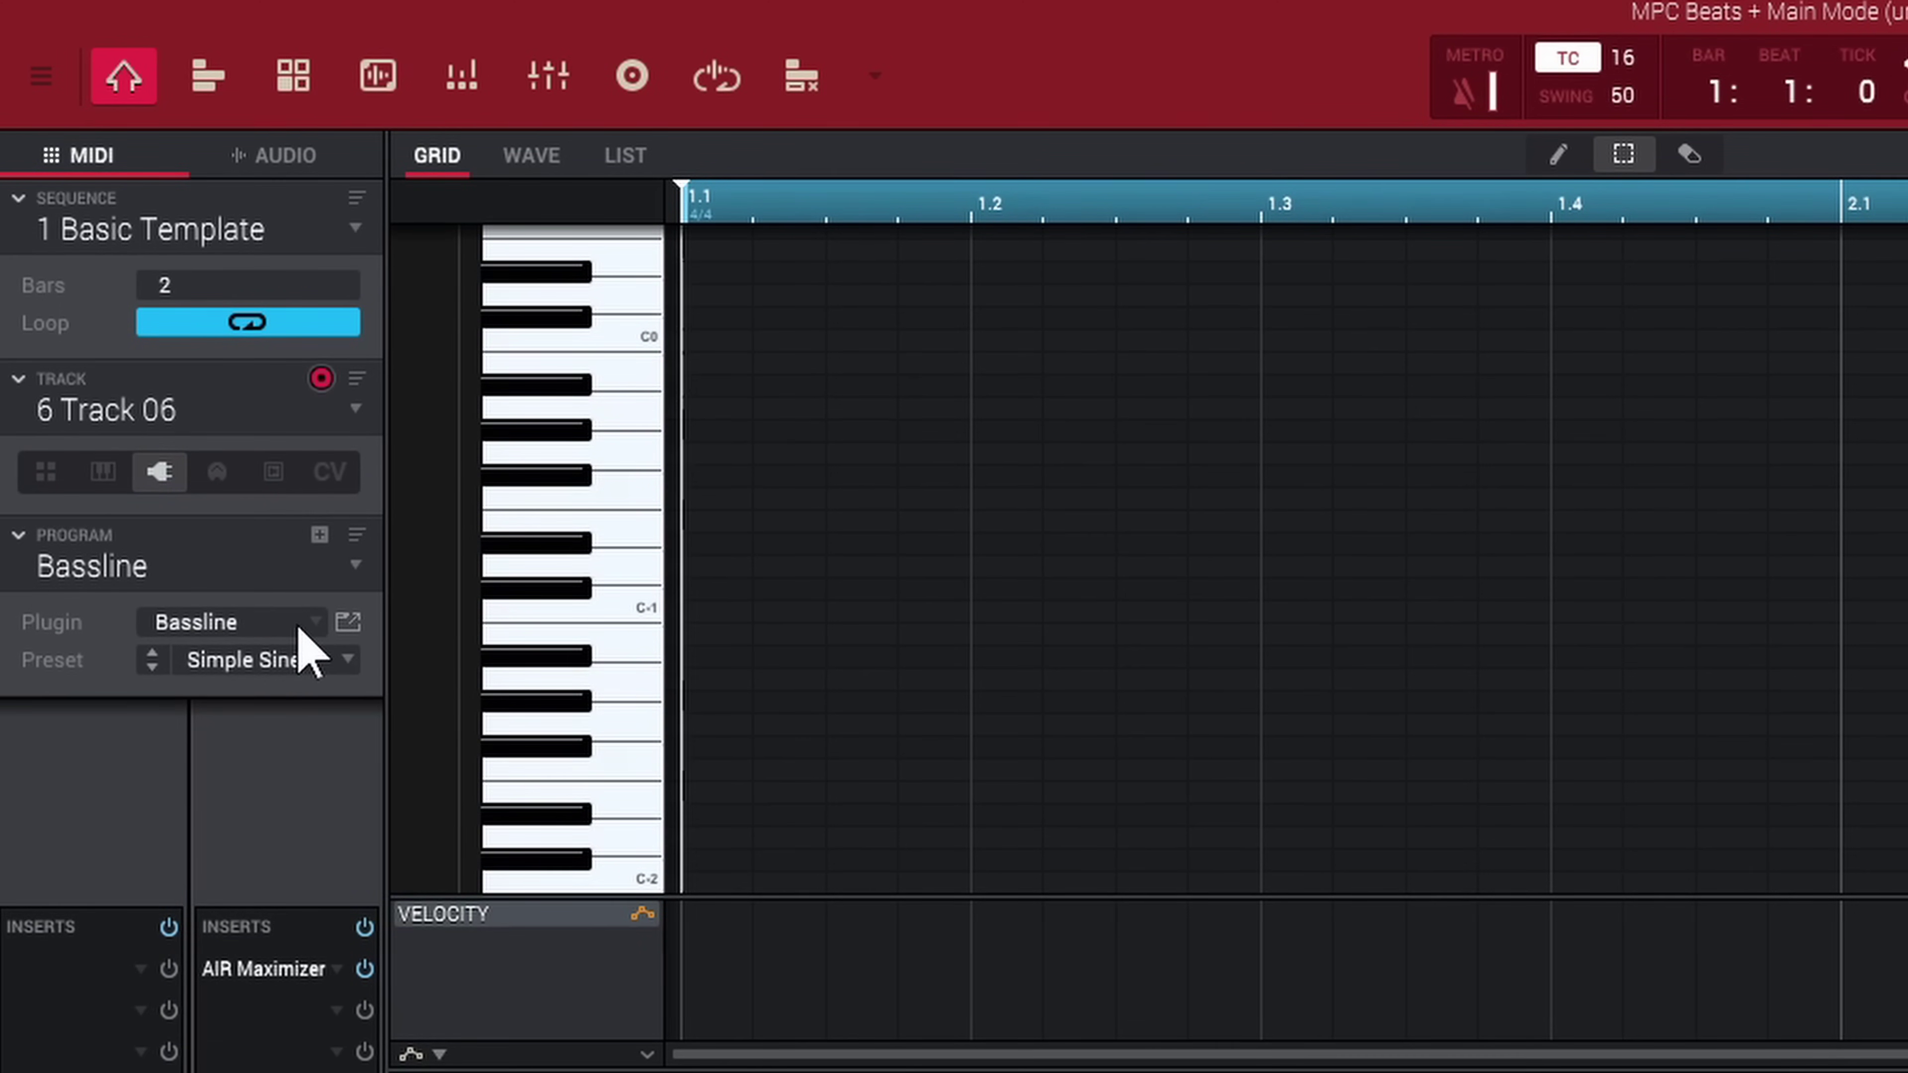
click(269, 621)
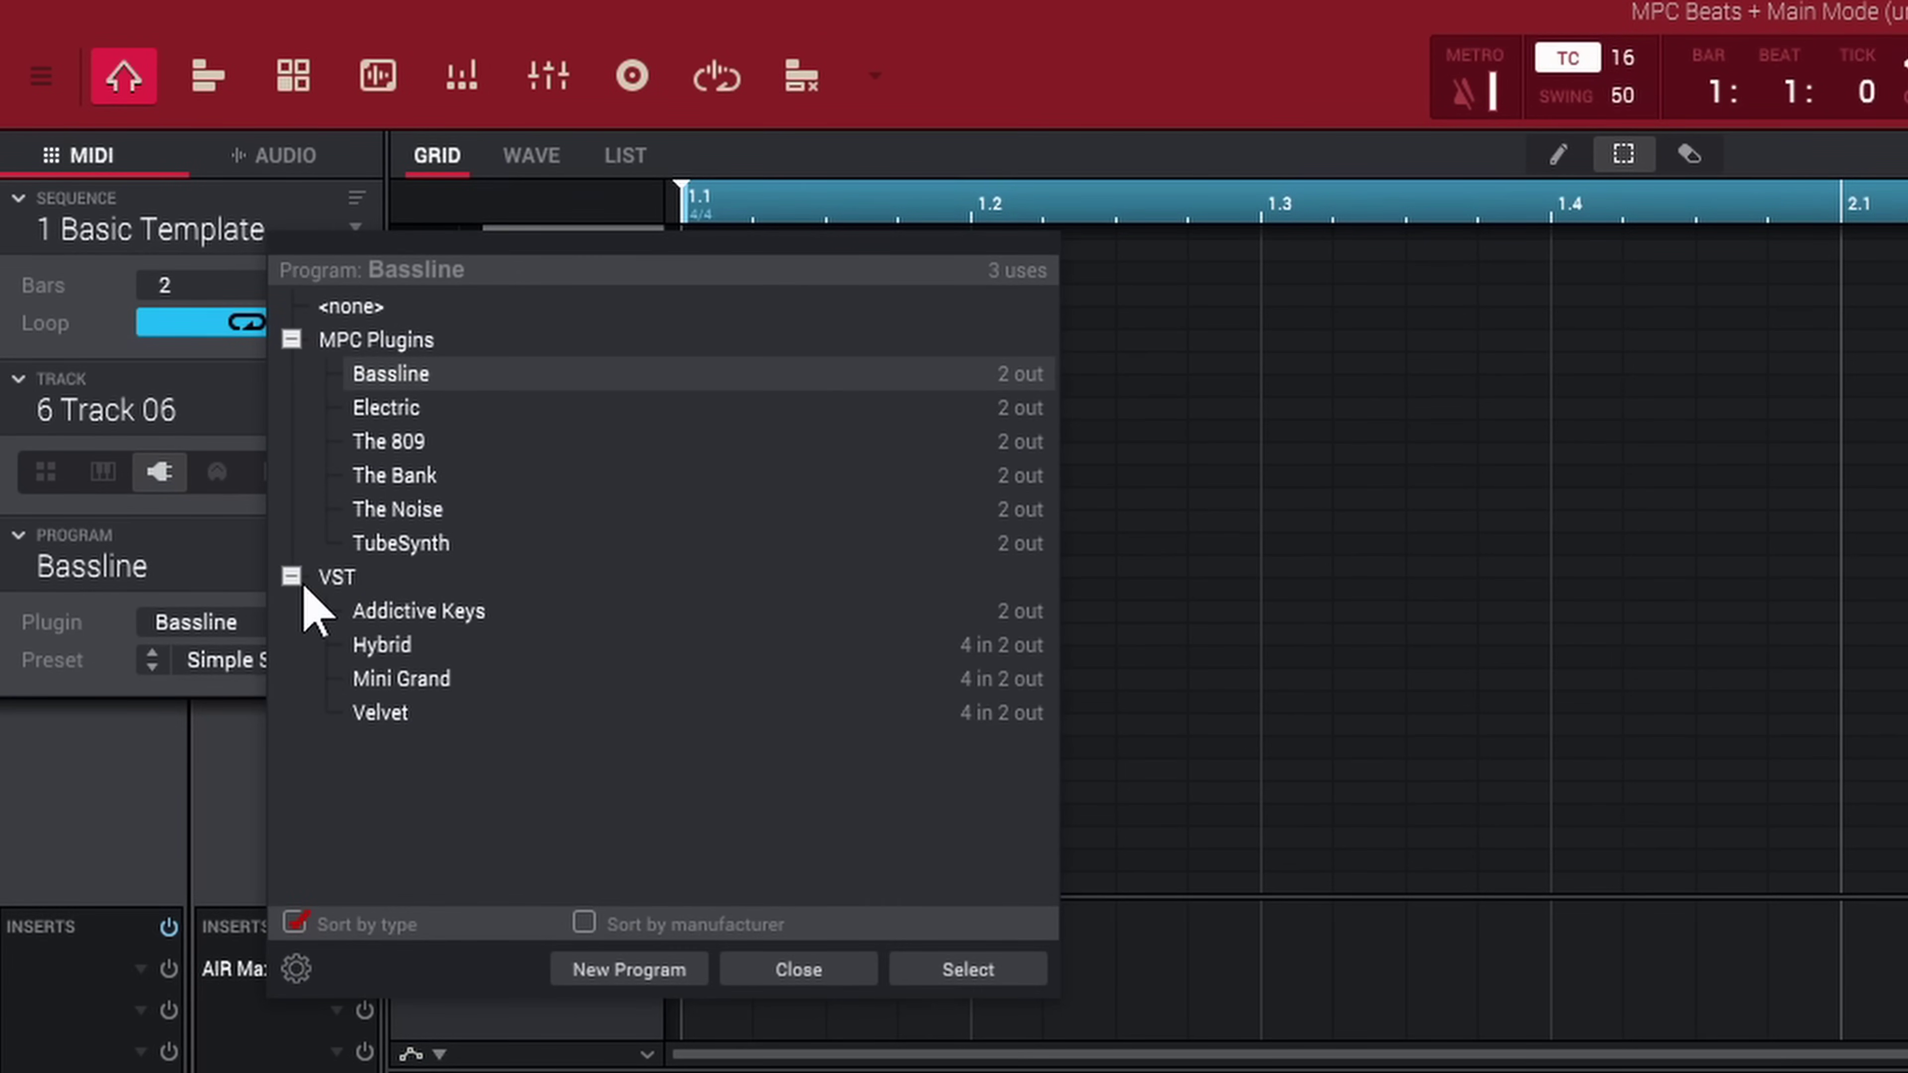
click(406, 712)
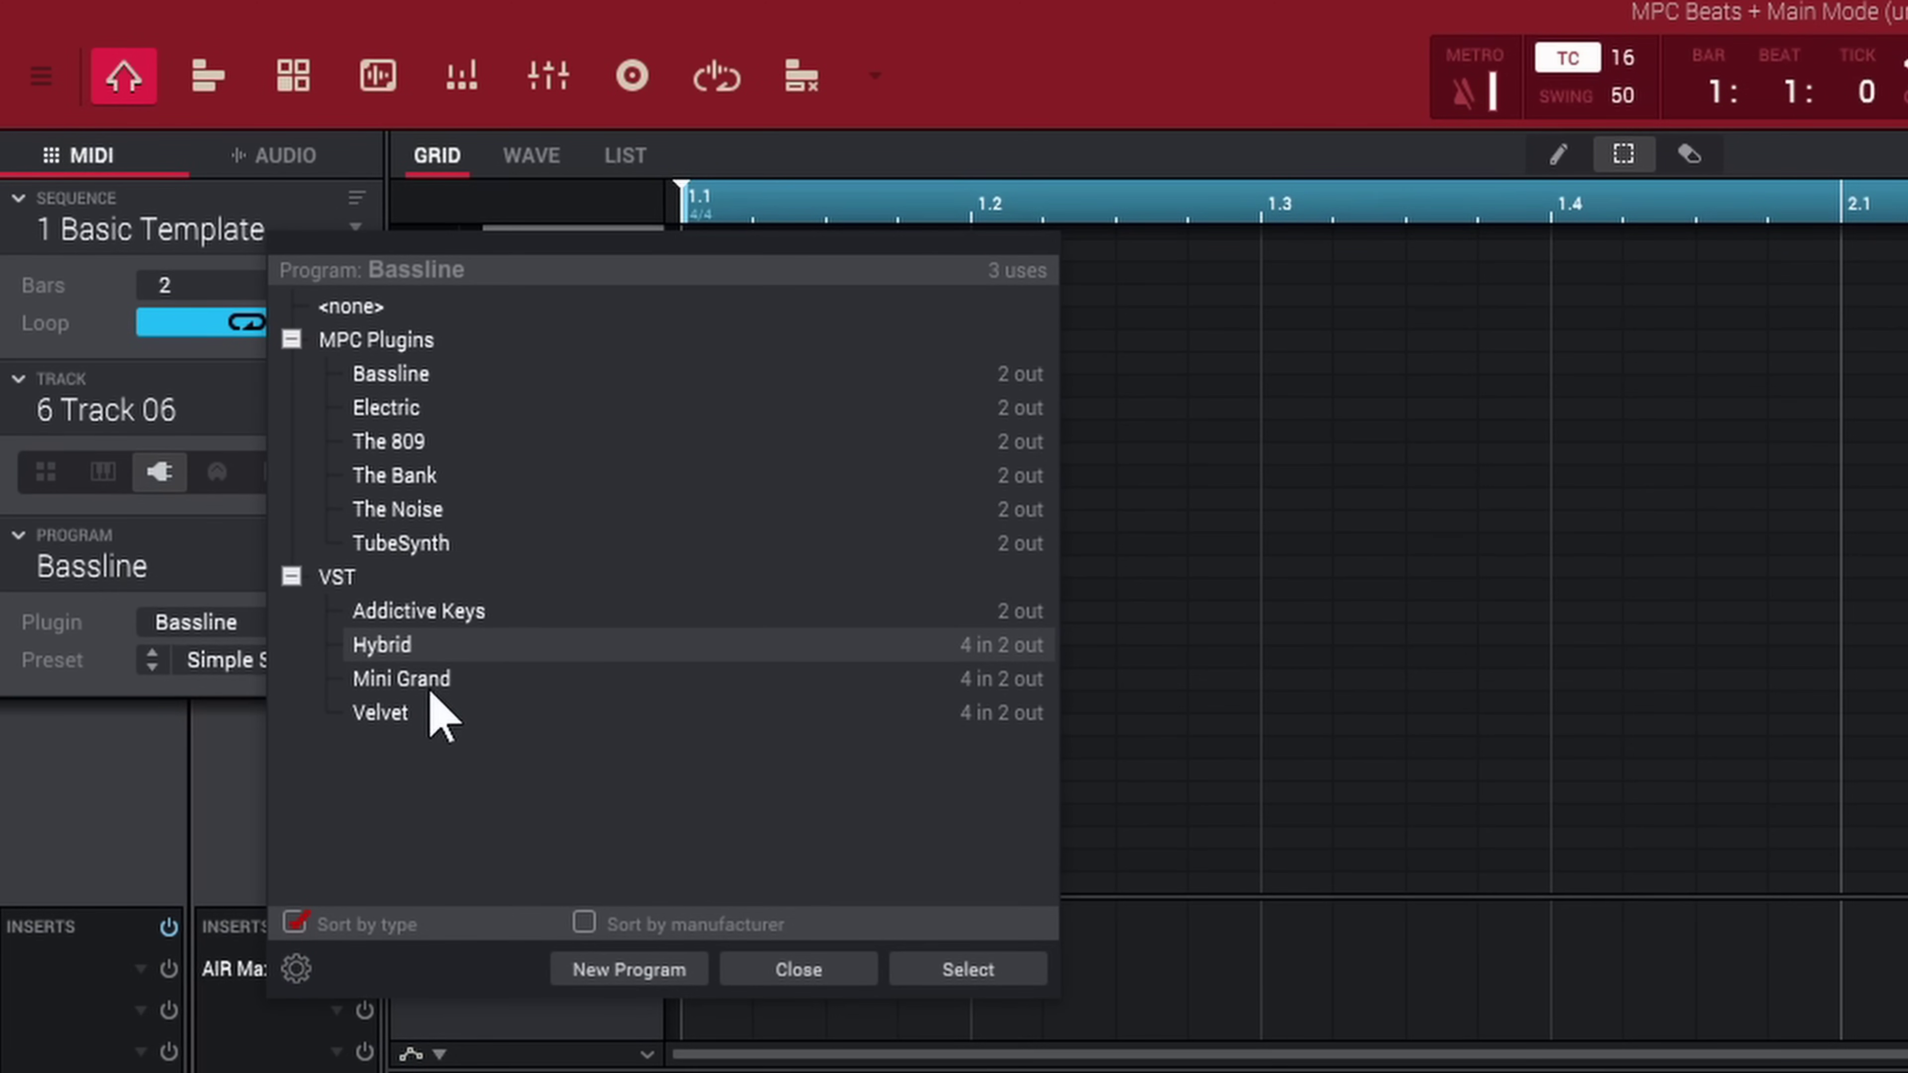
double_click(413, 714)
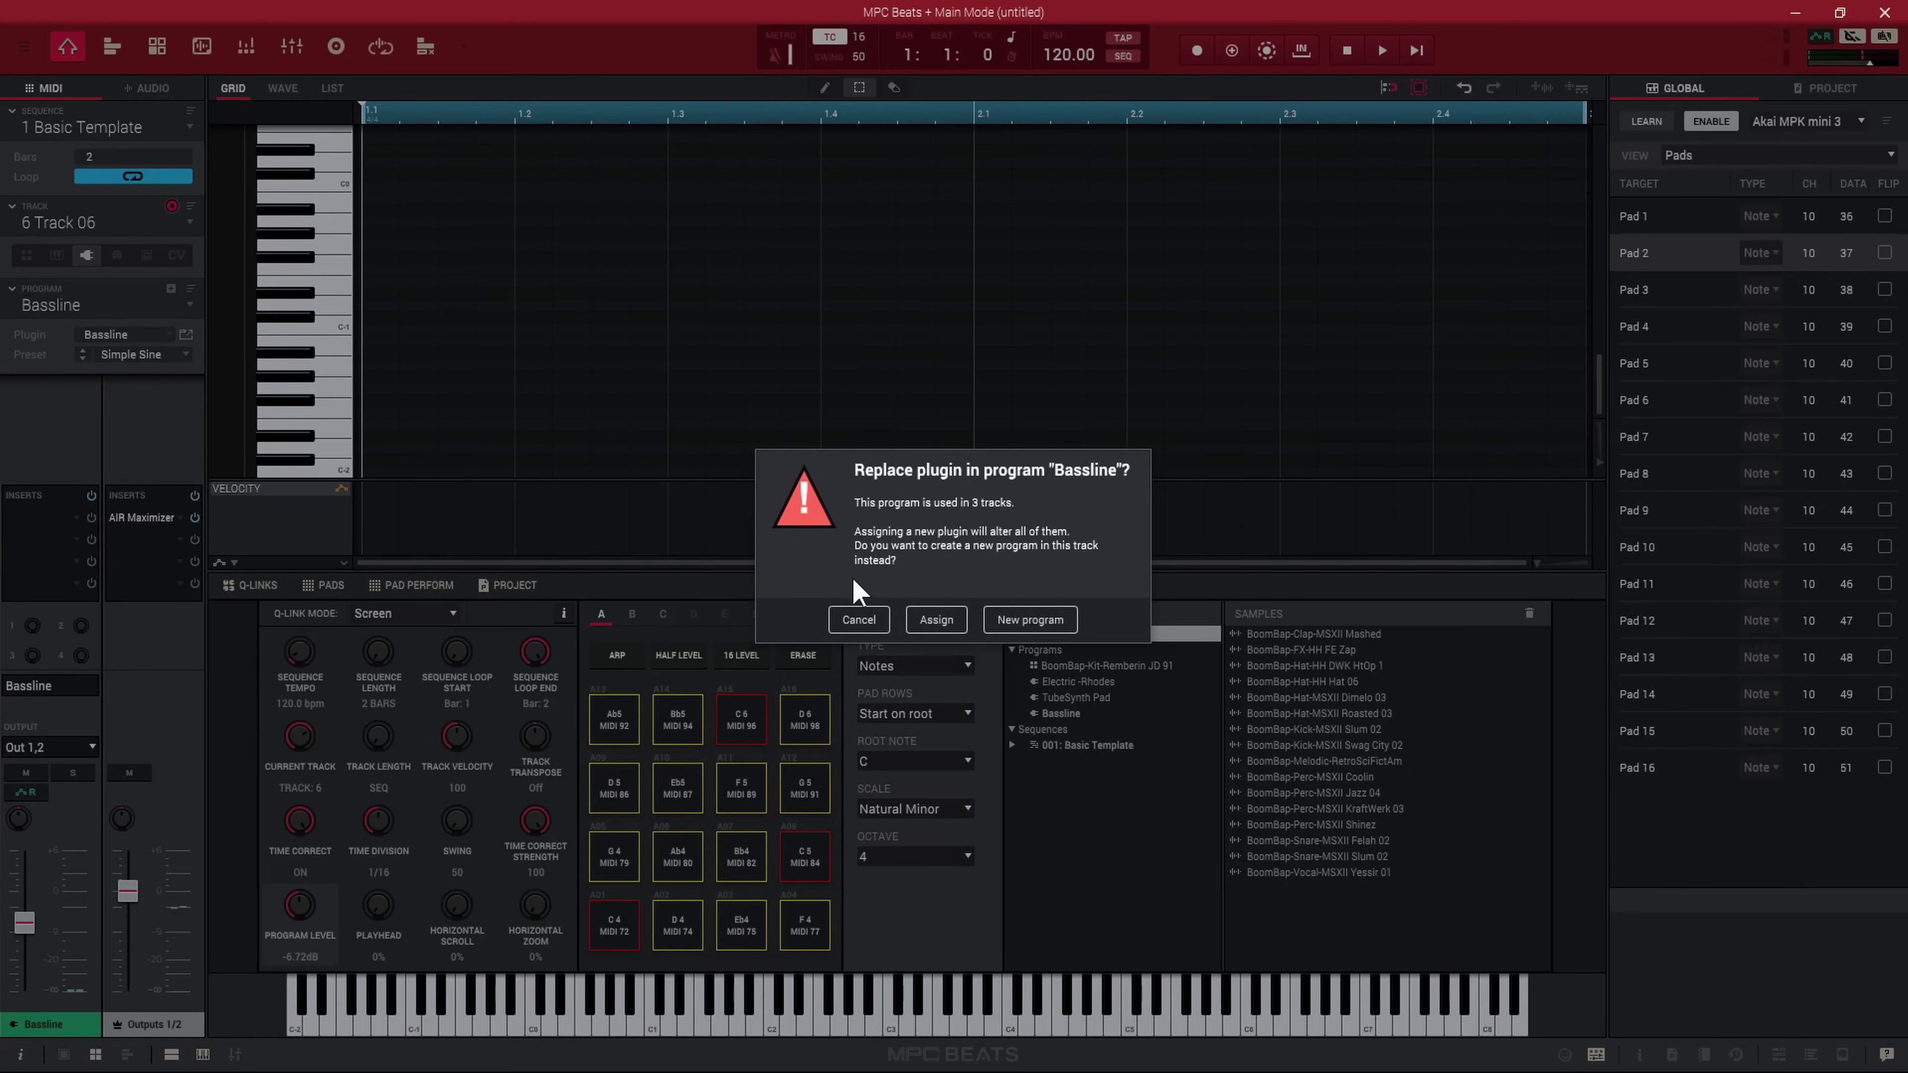
click(1031, 619)
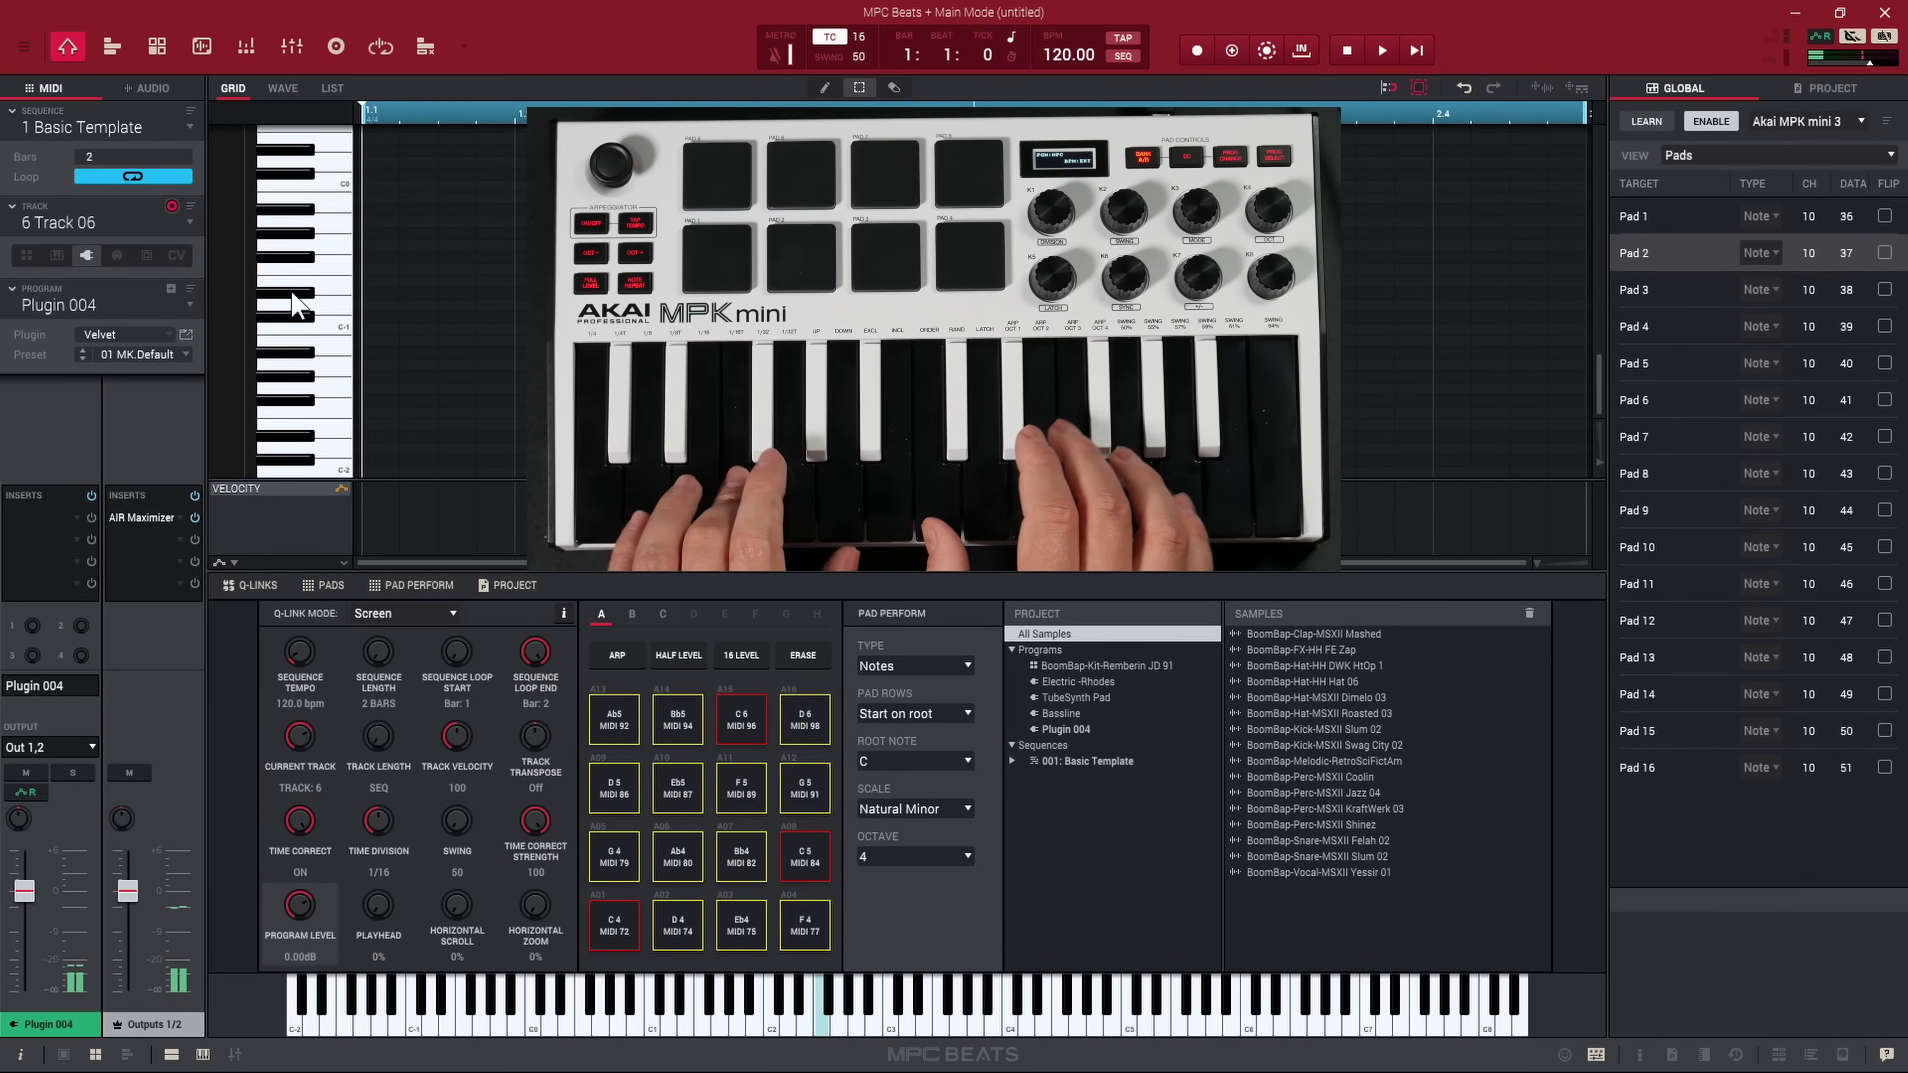
- Load Mini Grand on the program and try its 19 Light Ambience preset
click(114, 336)
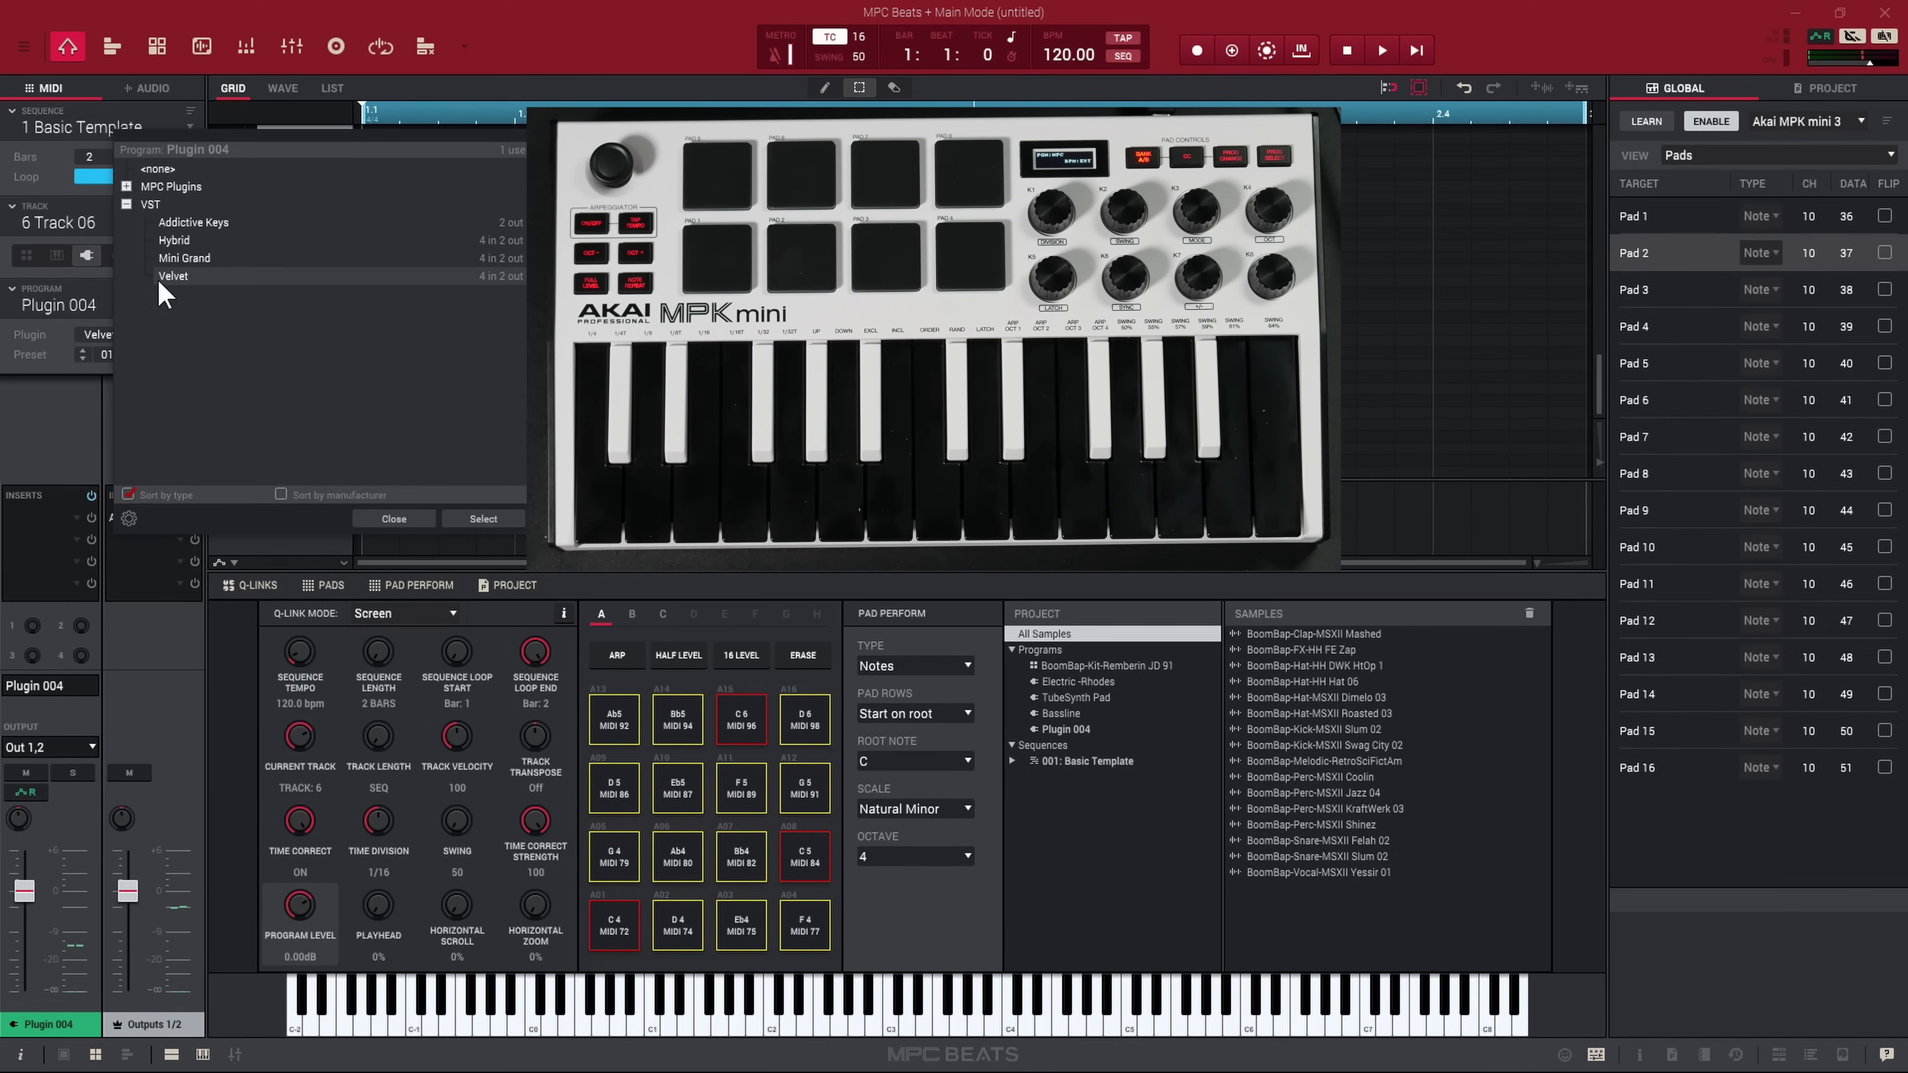
click(214, 259)
click(483, 519)
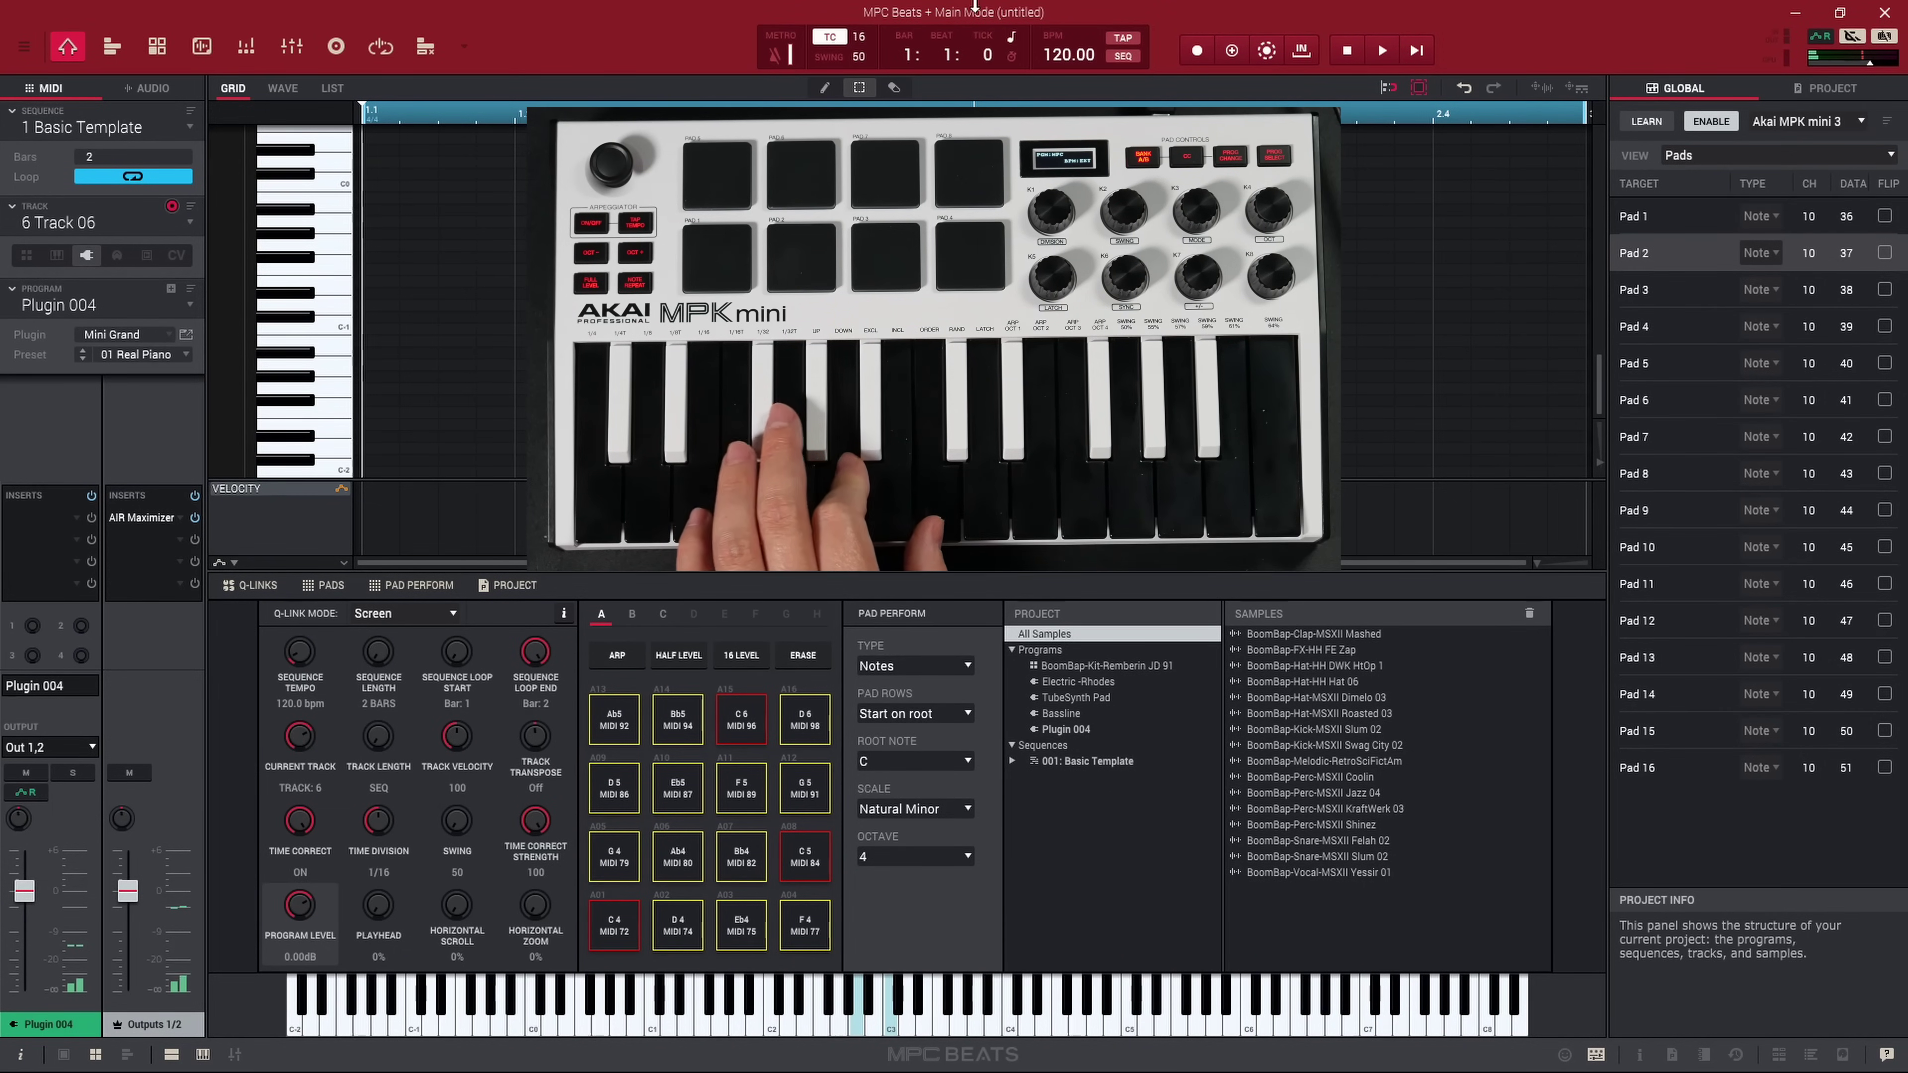
click(134, 354)
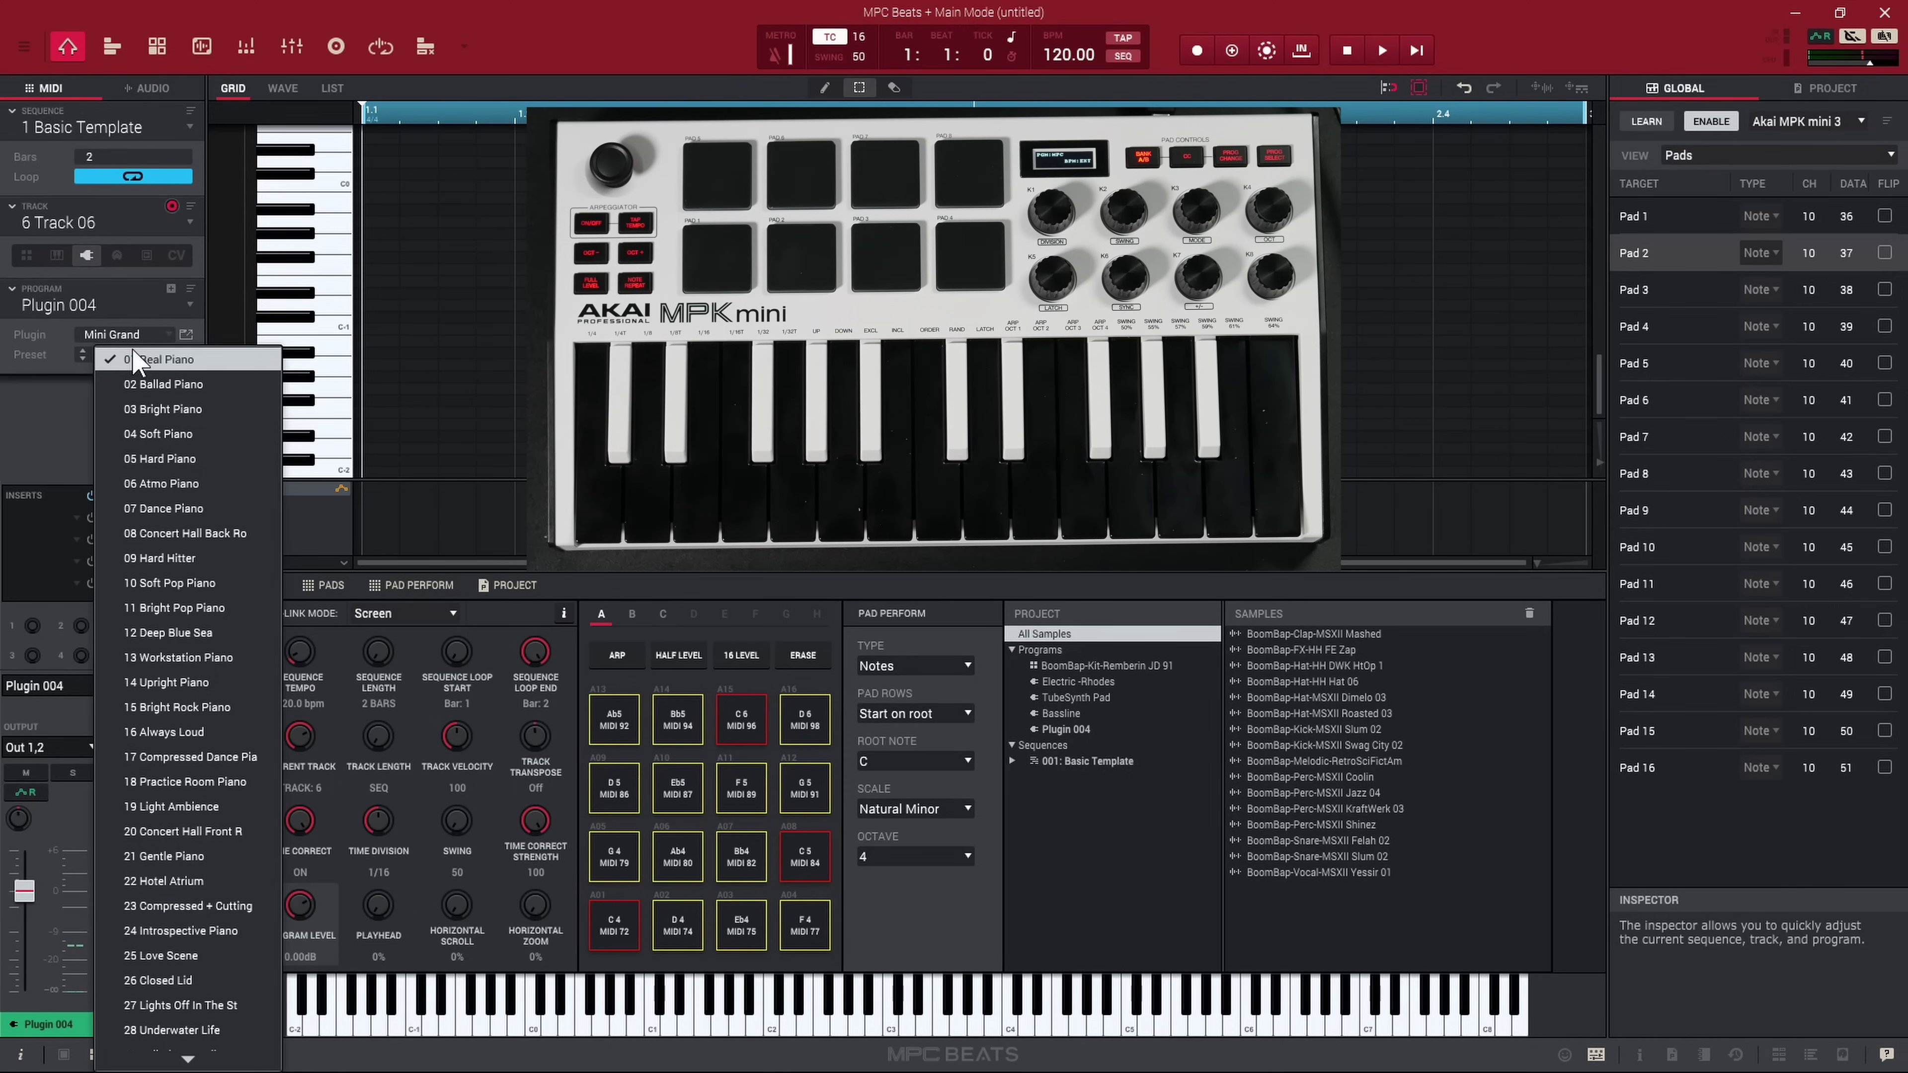
click(207, 812)
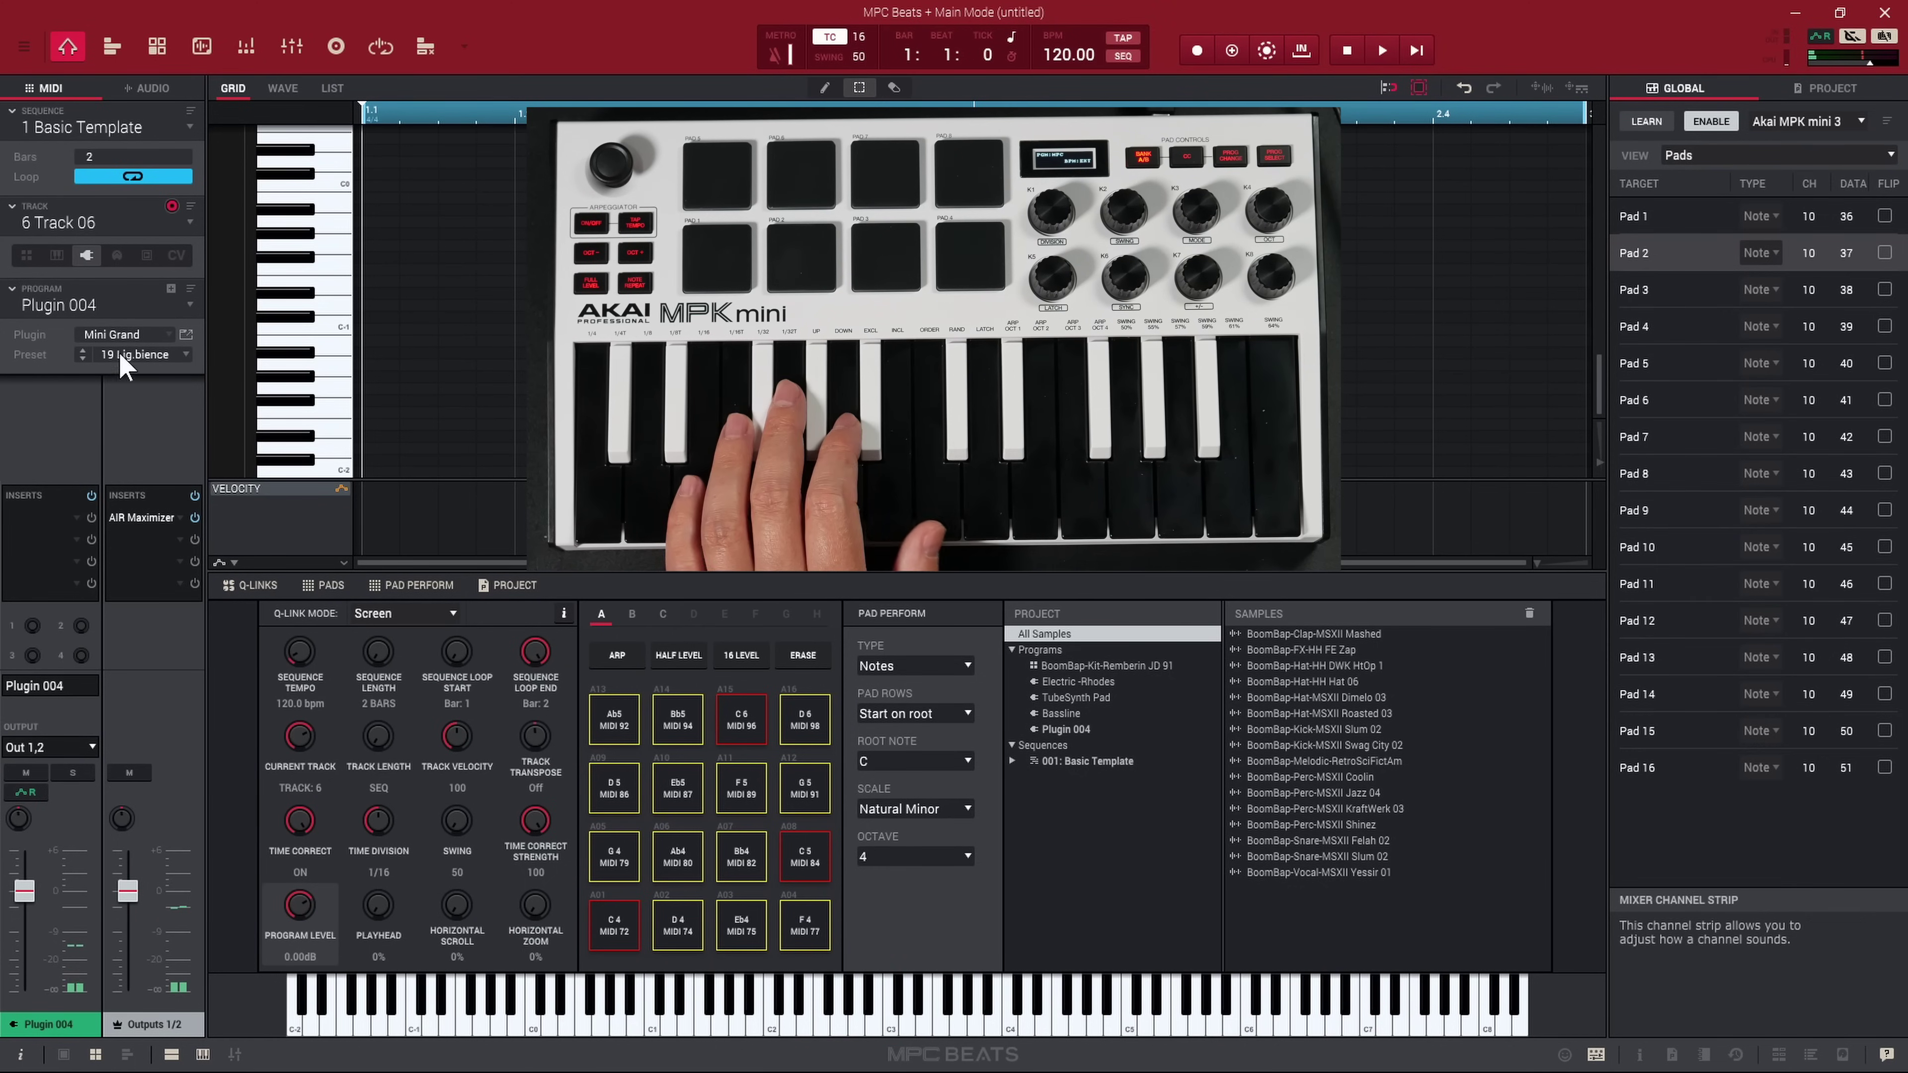
- Swap to Hybrid, choose the 03 Phasing Pump preset, and show its editor
click(131, 336)
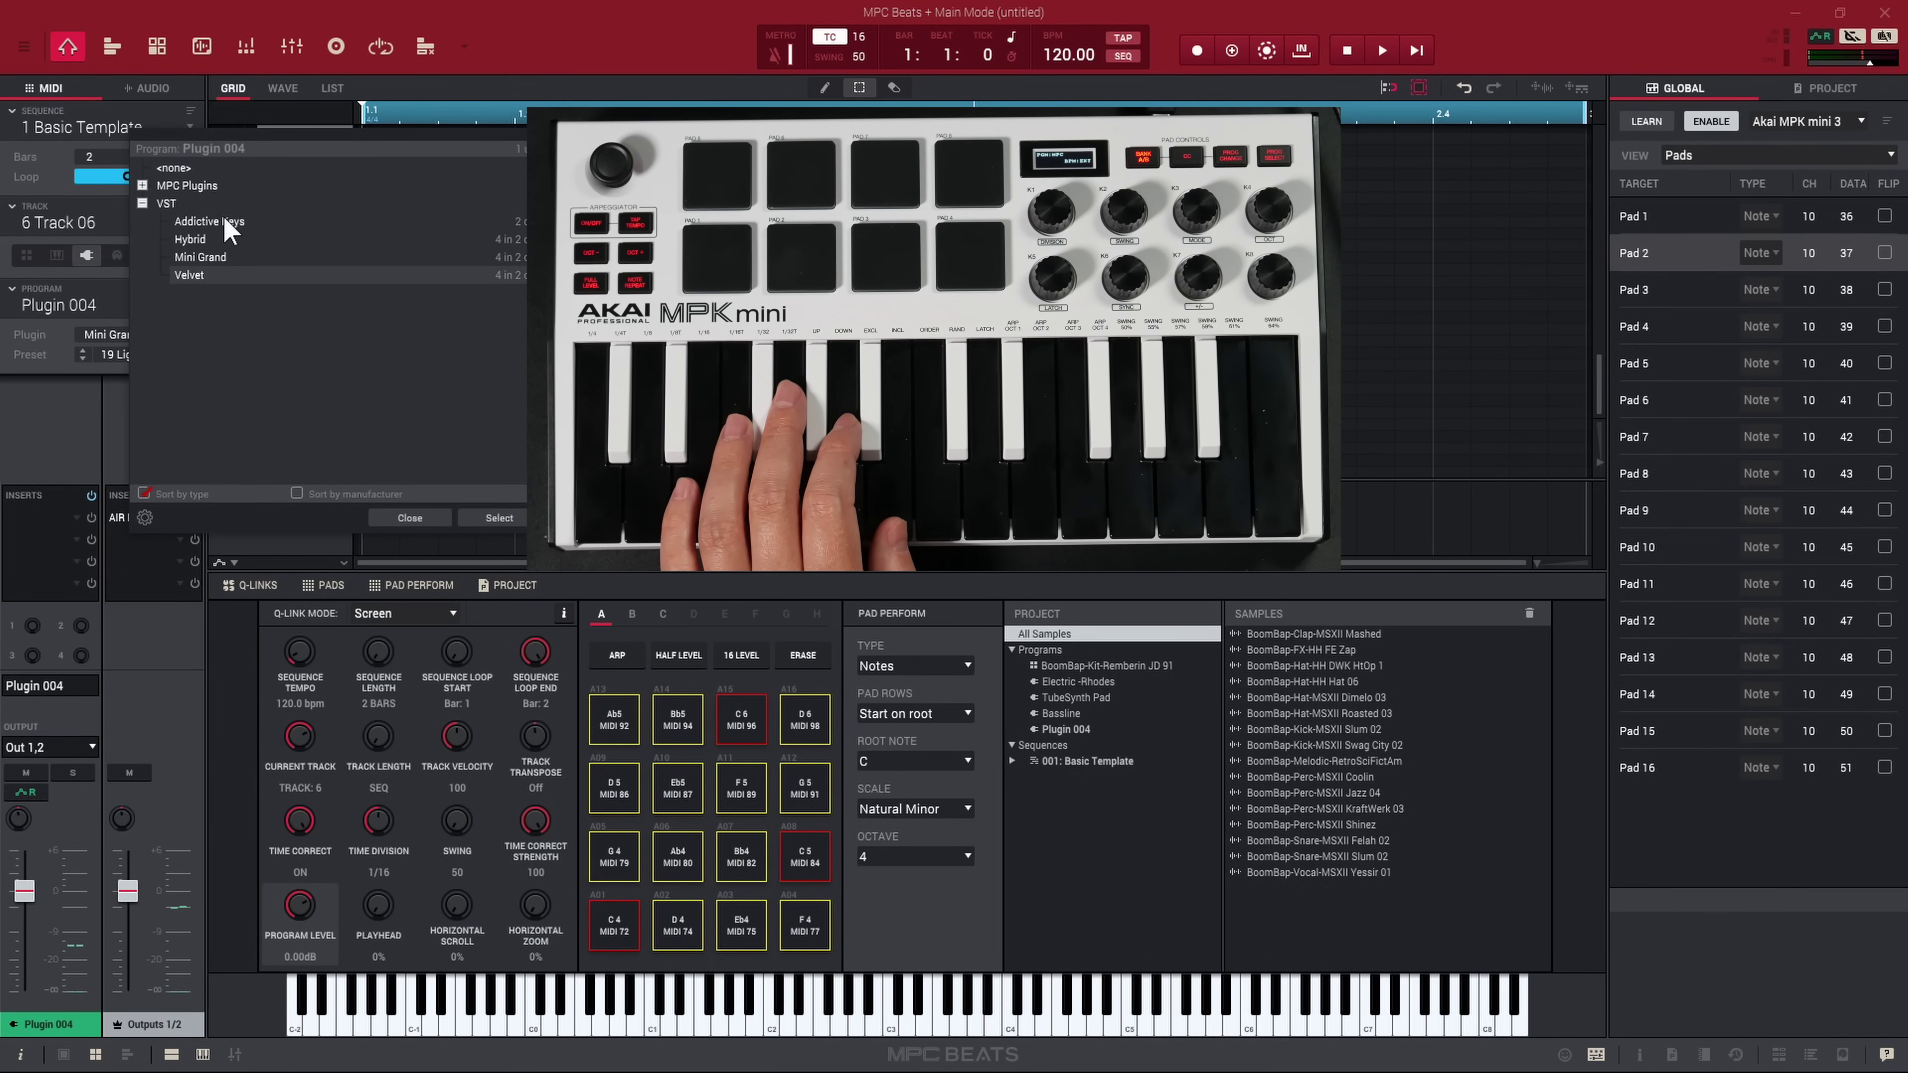
click(497, 518)
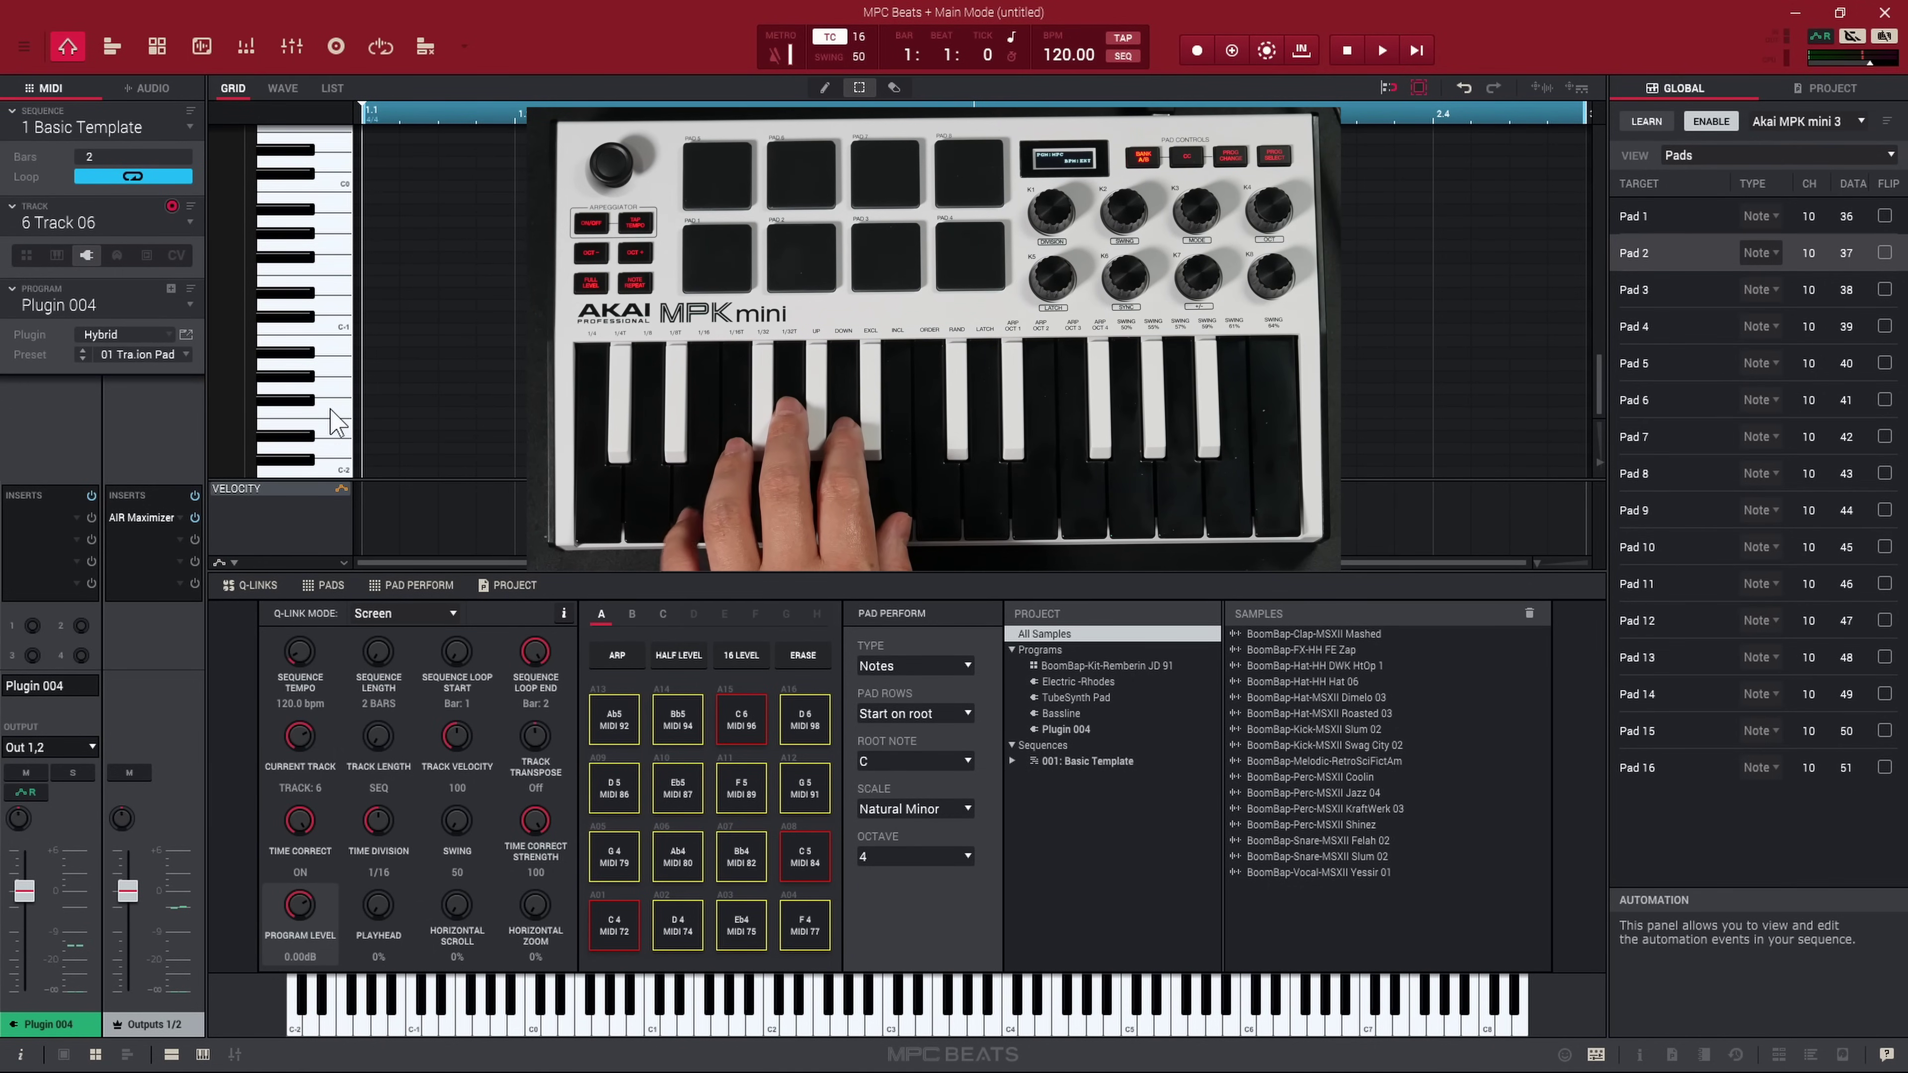
click(147, 364)
click(191, 410)
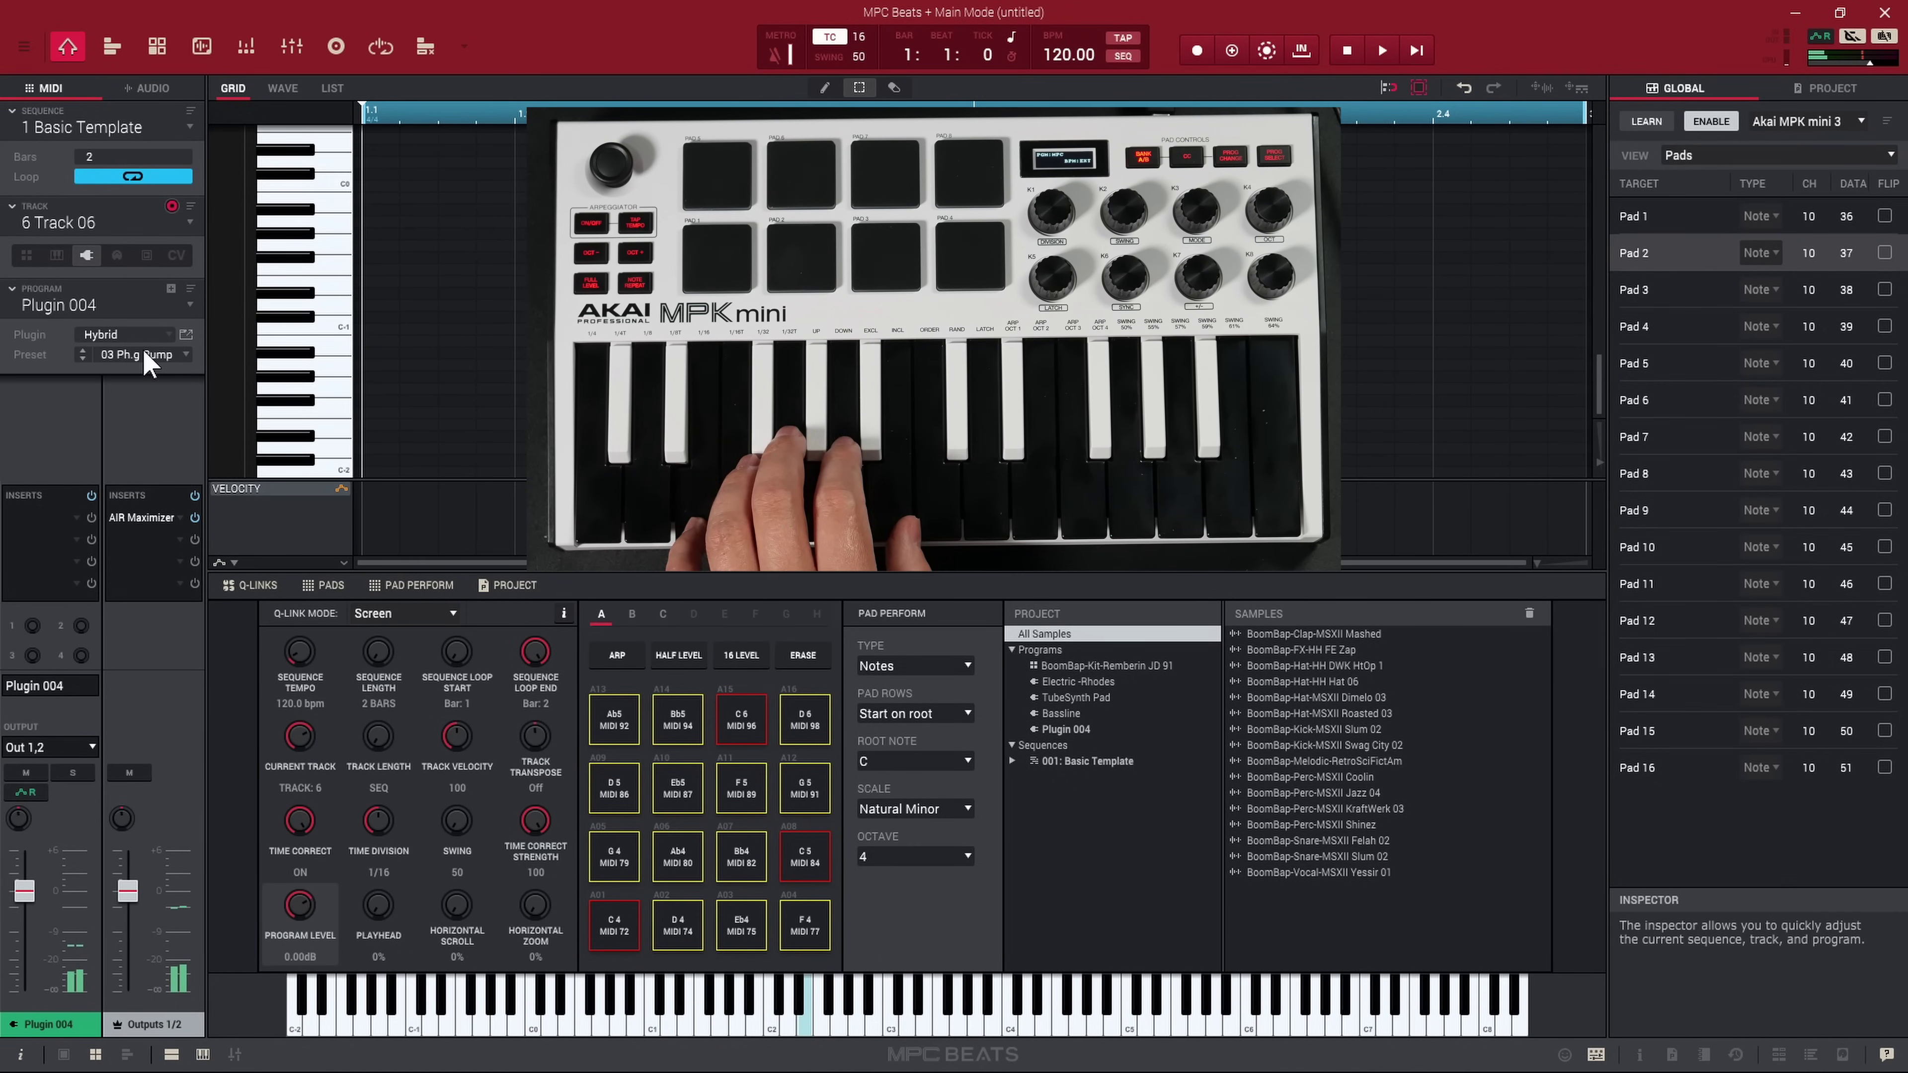
click(186, 336)
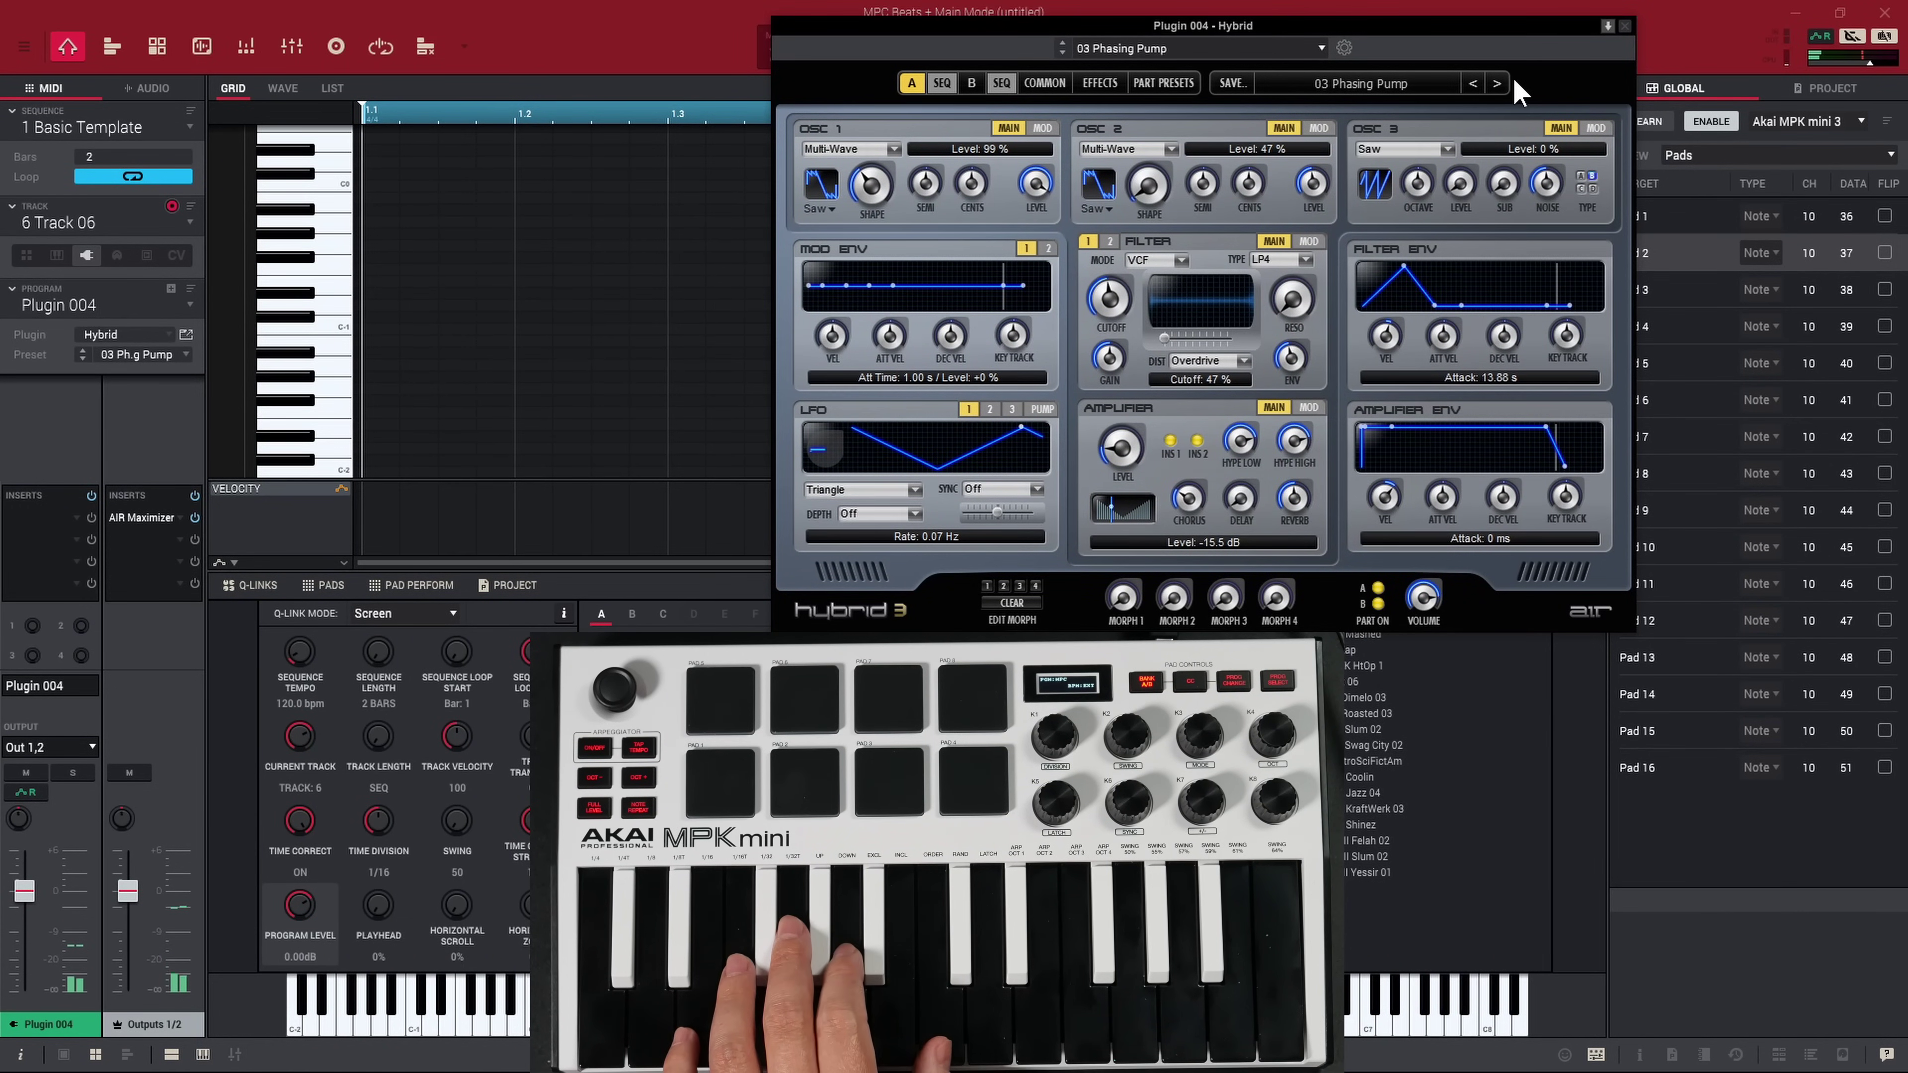
- Step through Hybrid presets to 07 Club Pad, then load 05 Grand Scheme
click(1496, 82)
click(1497, 82)
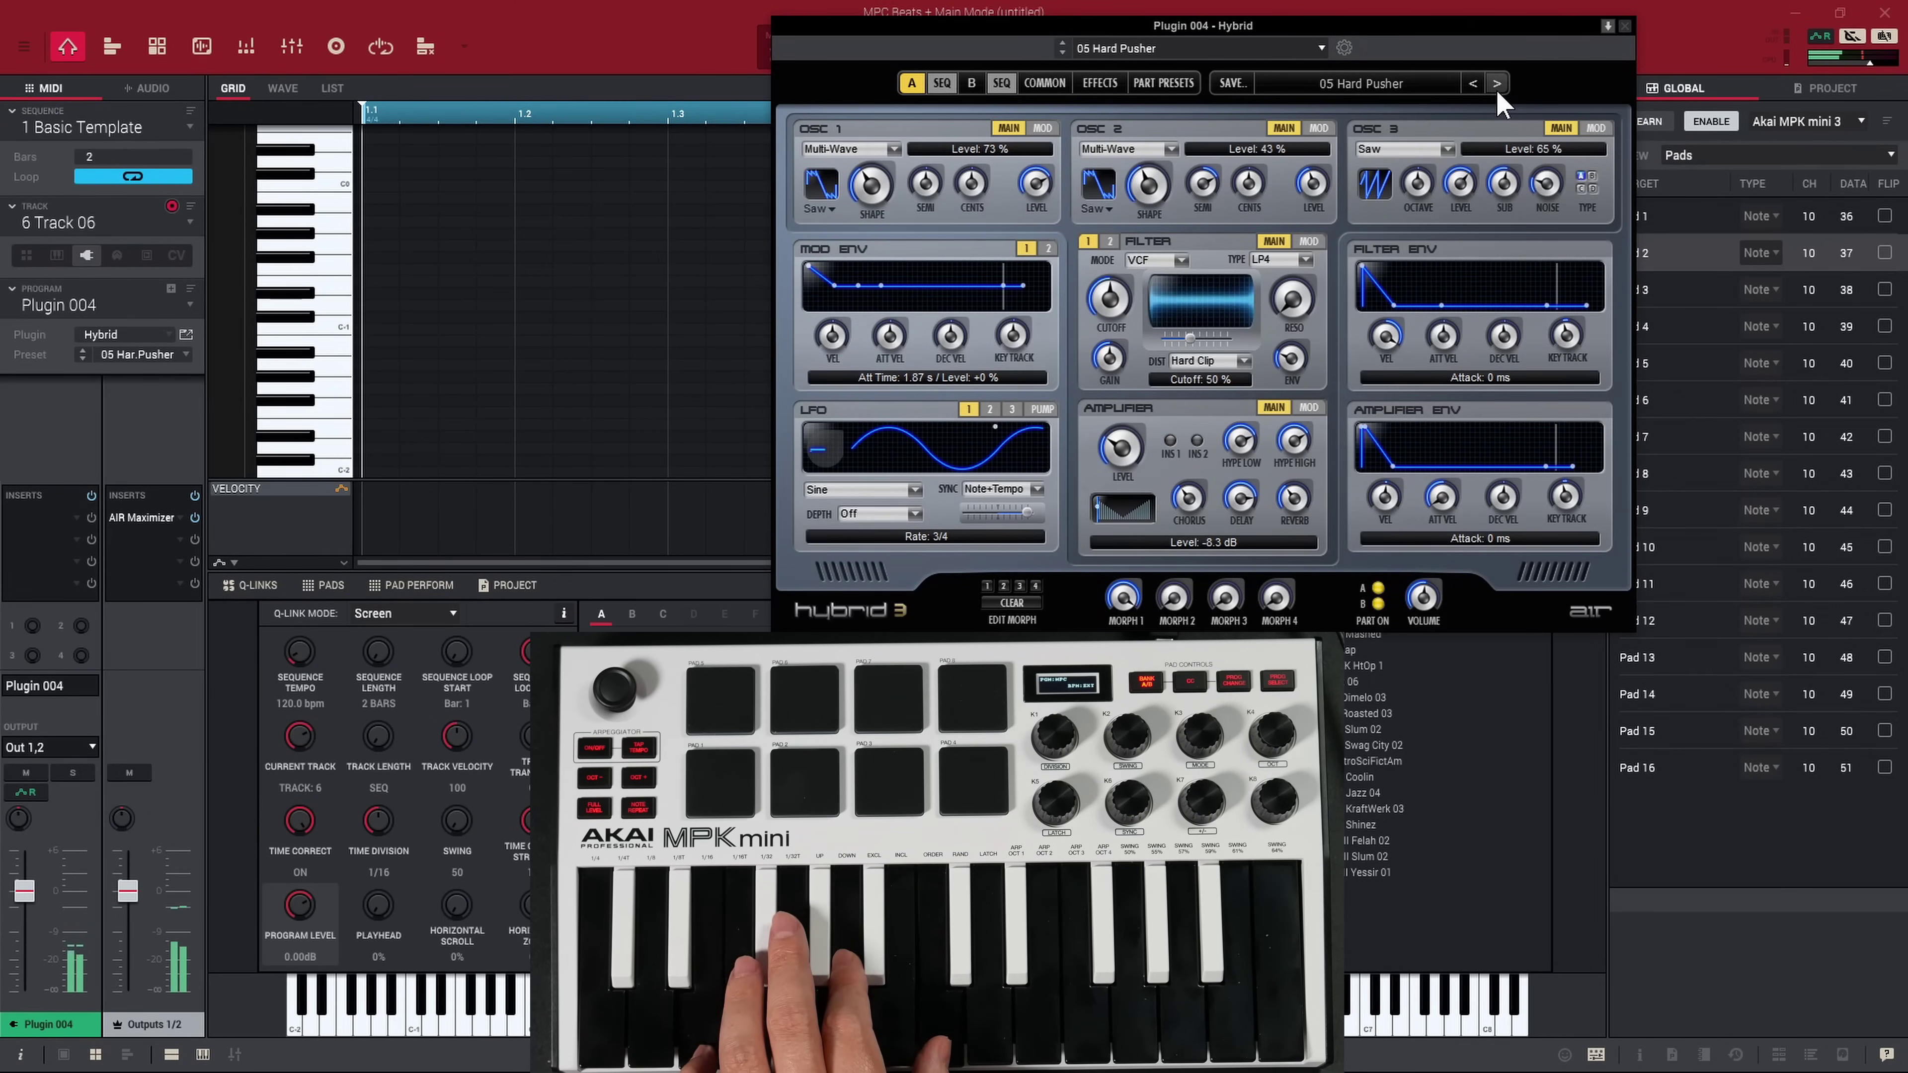
click(1496, 82)
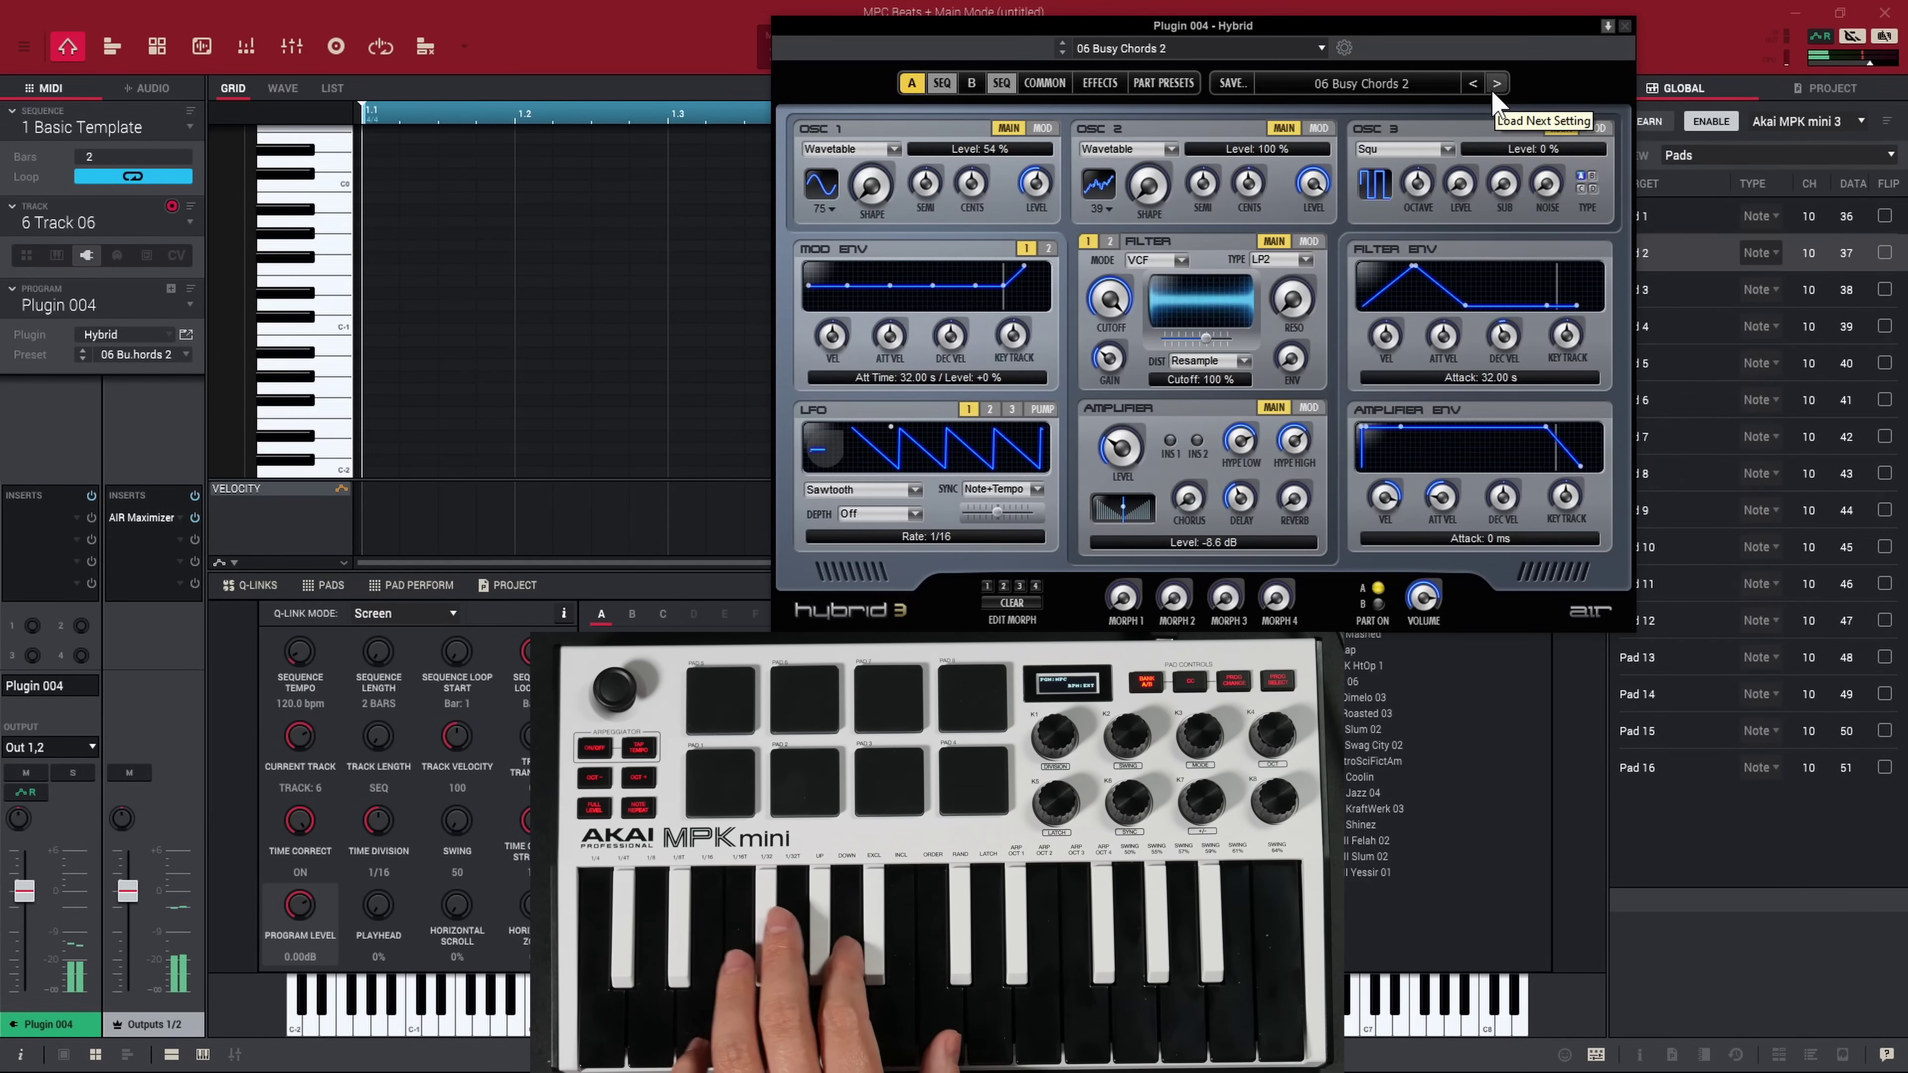
click(1497, 82)
click(1427, 88)
mouse_move(1329, 155)
click(1457, 211)
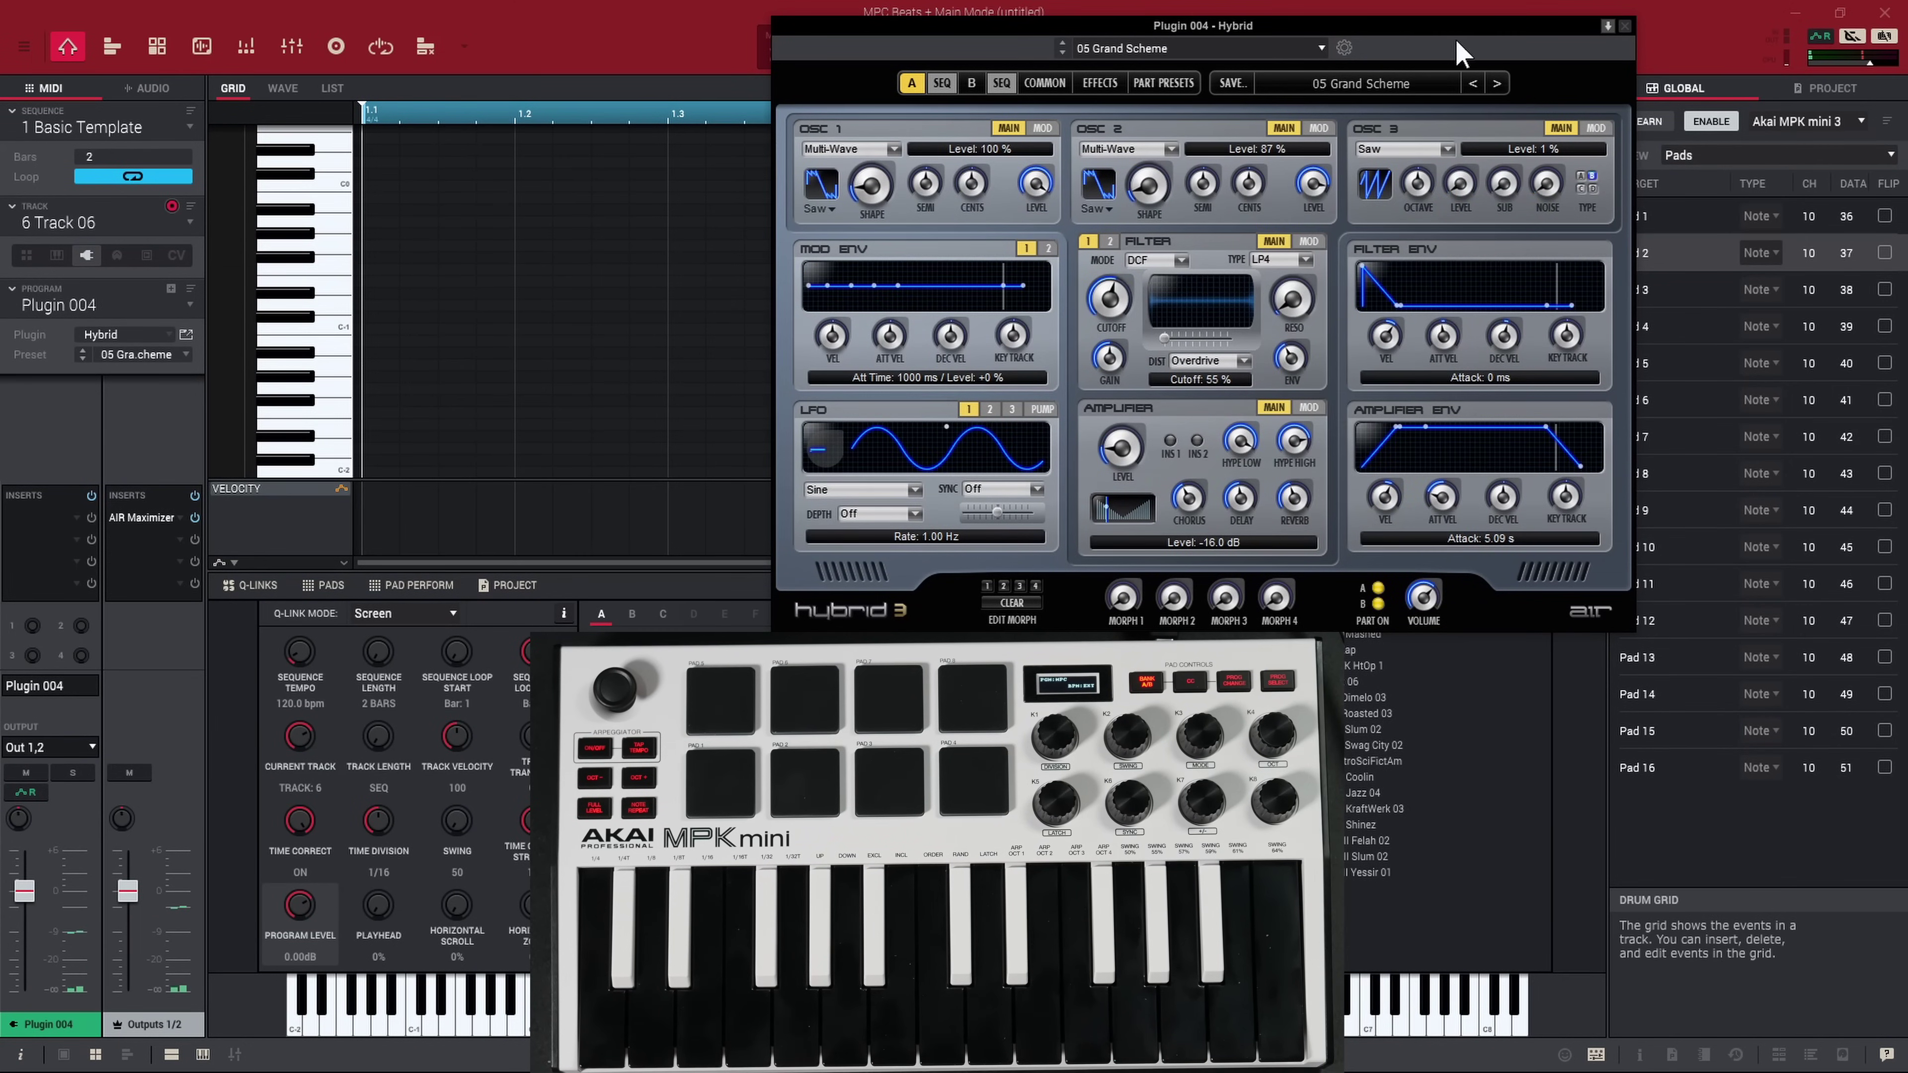
- Close the Hybrid editor and switch the program's instrument to Mini Grand
click(147, 336)
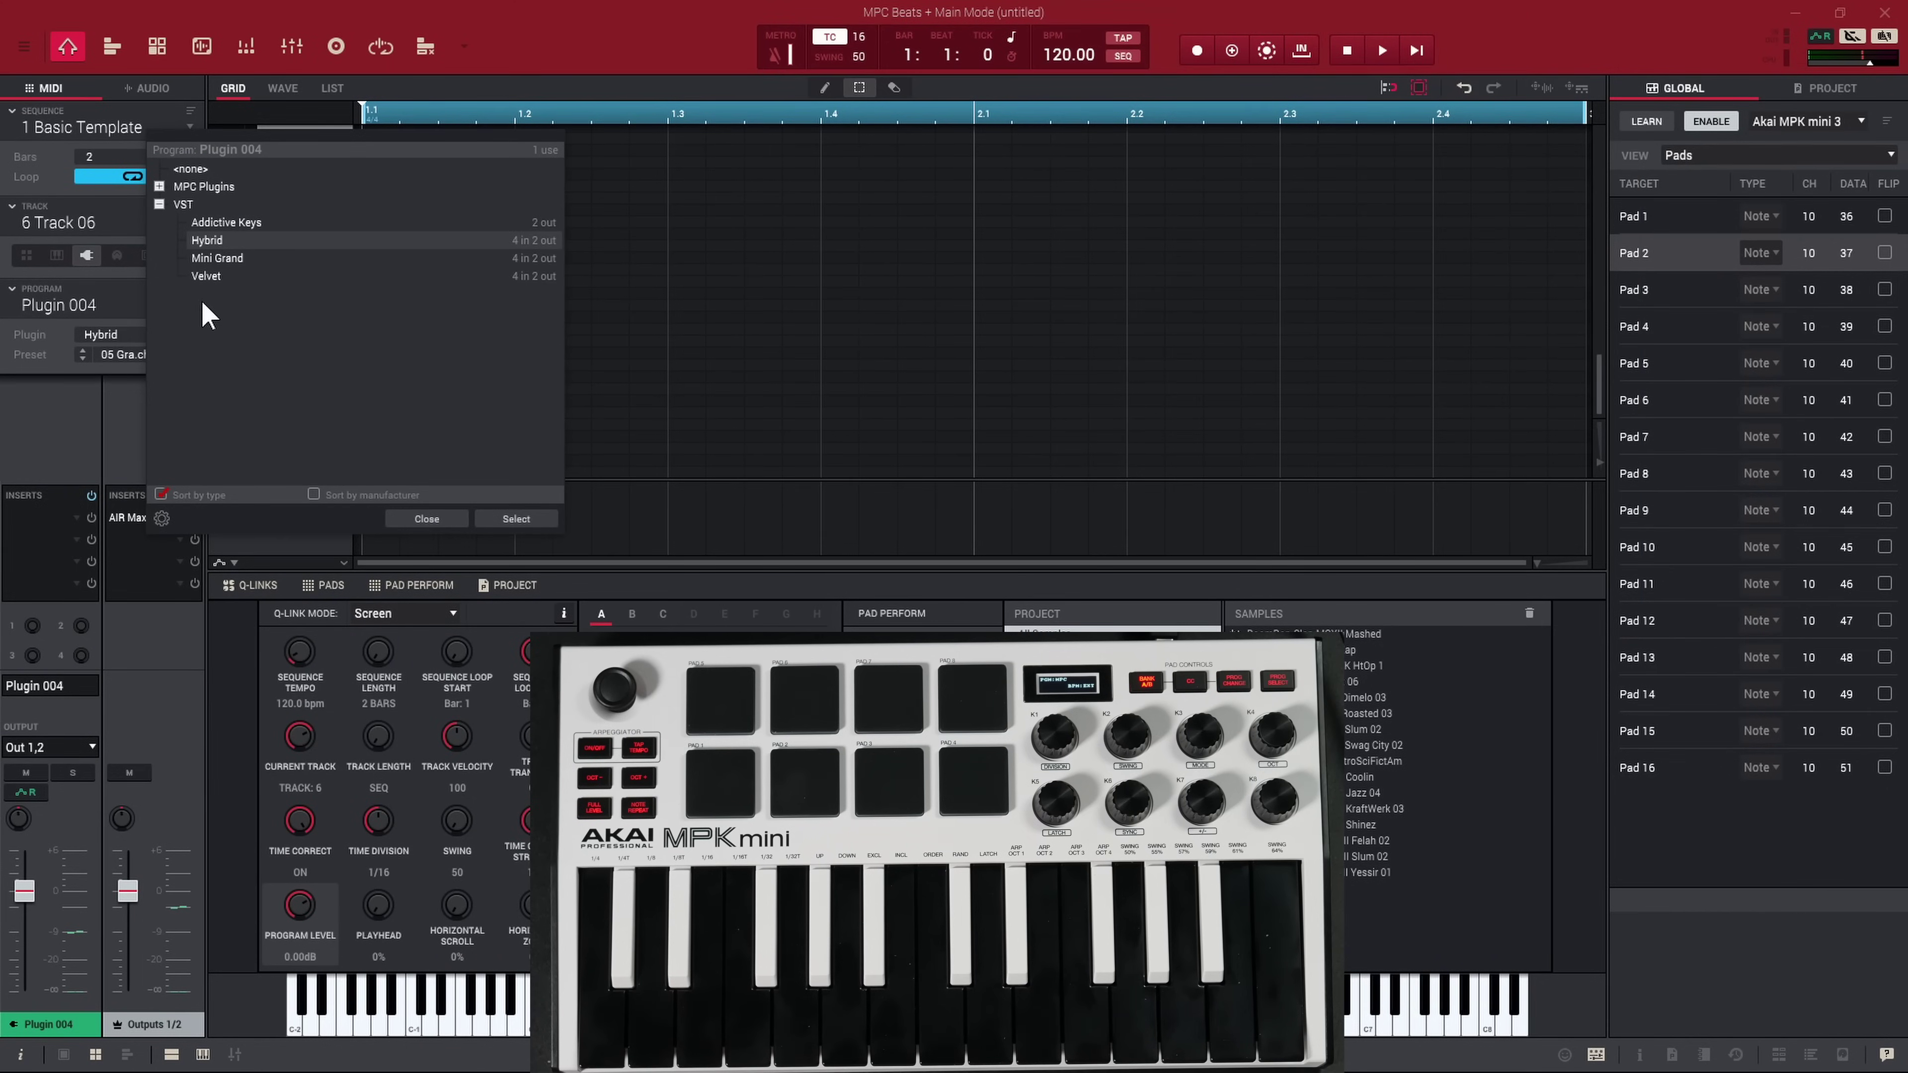
click(196, 258)
click(507, 520)
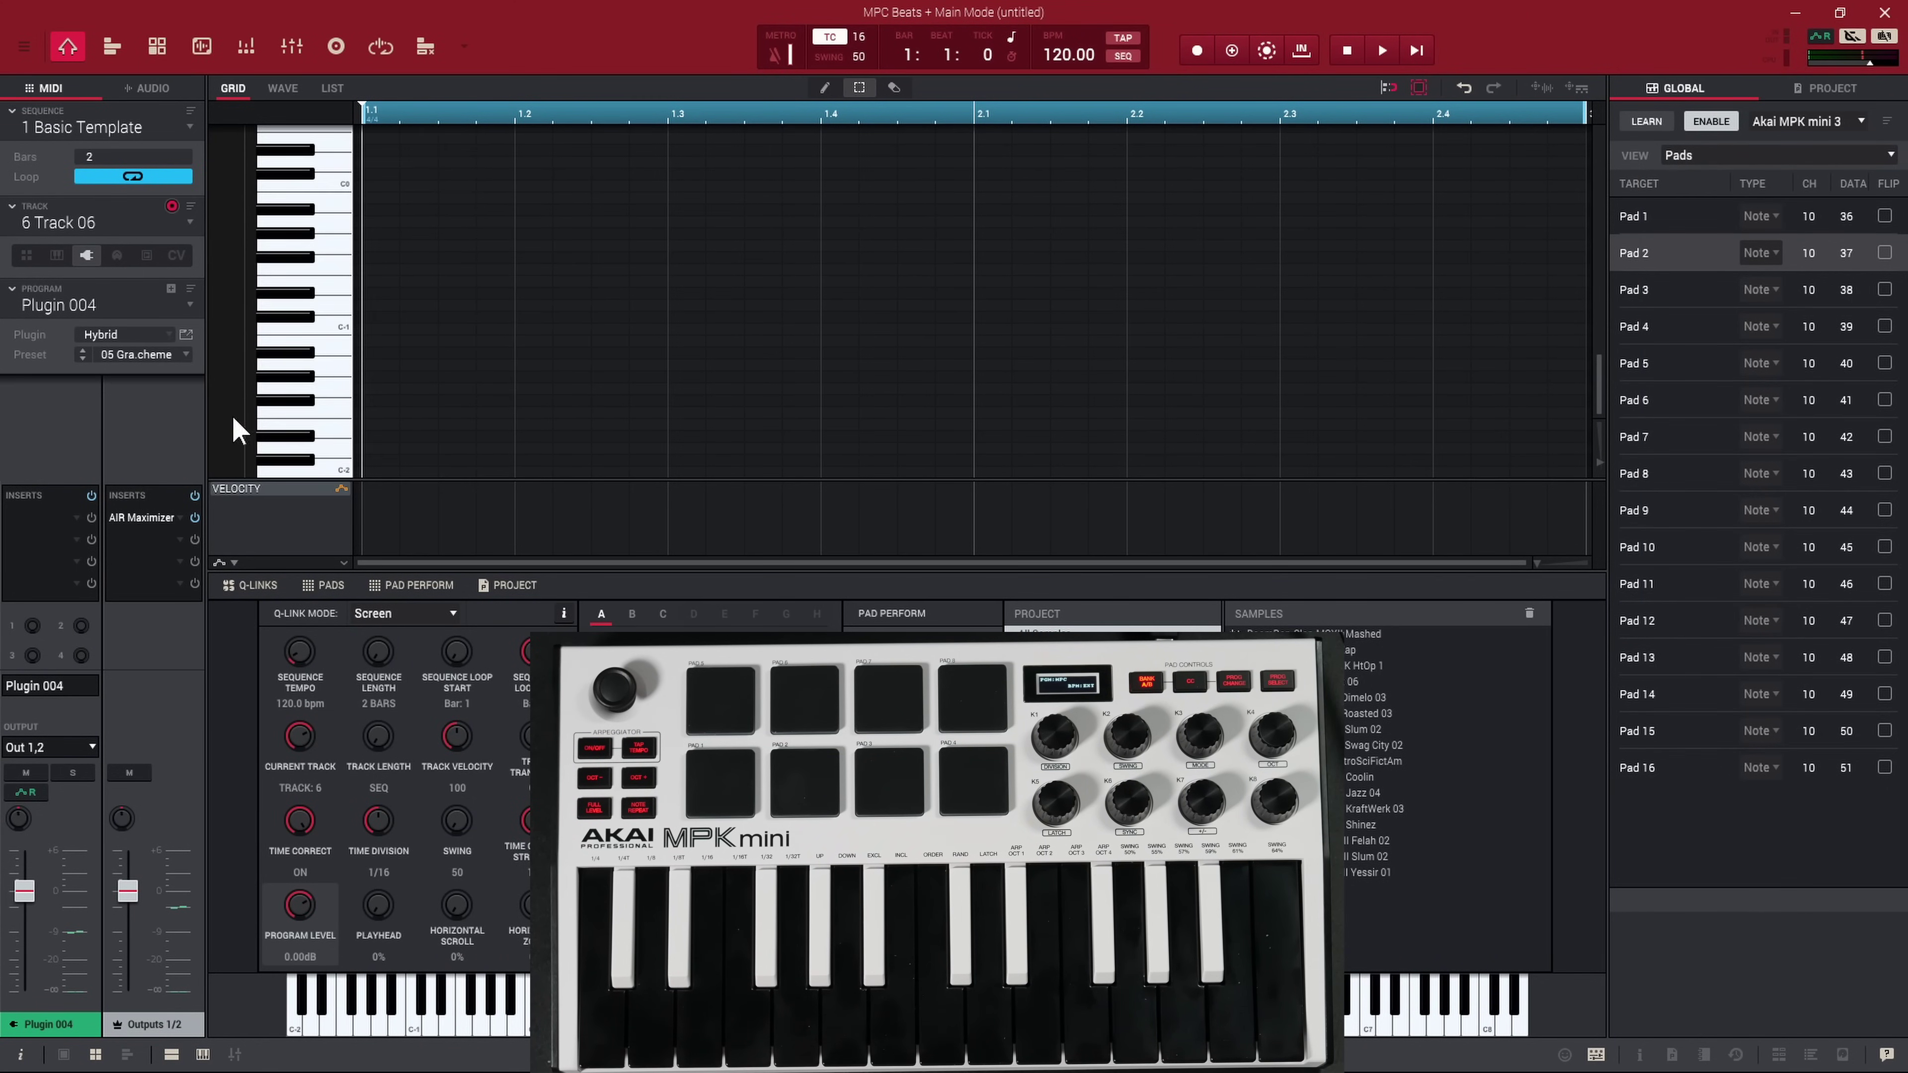